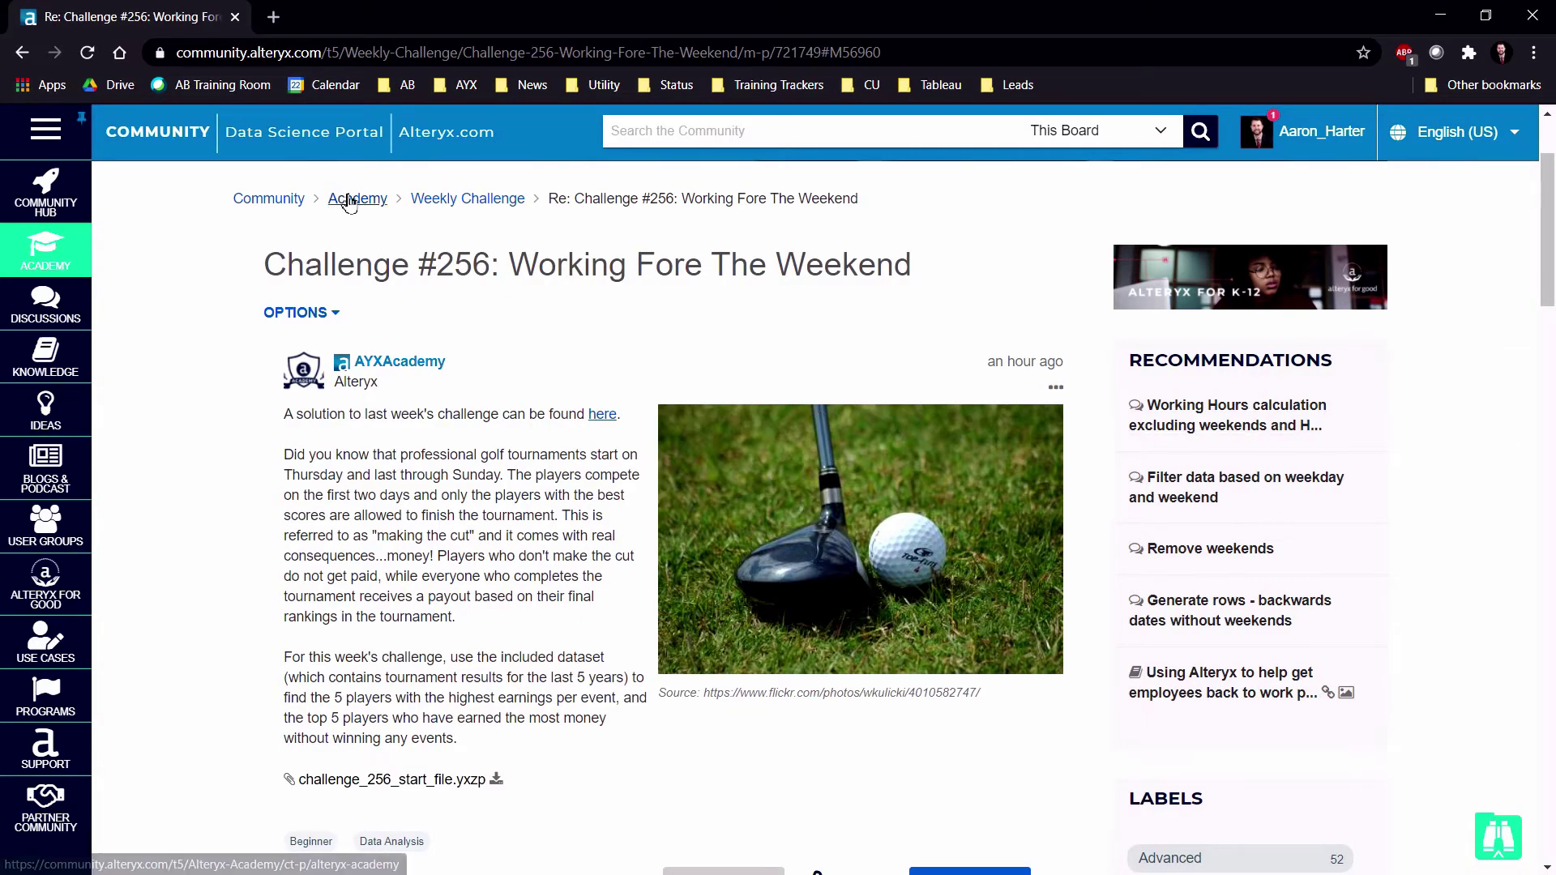
# Highlight the number 256 in the Challenge #256: Working Fore The Weekend page title.
pyautogui.doubleClick(470, 270)
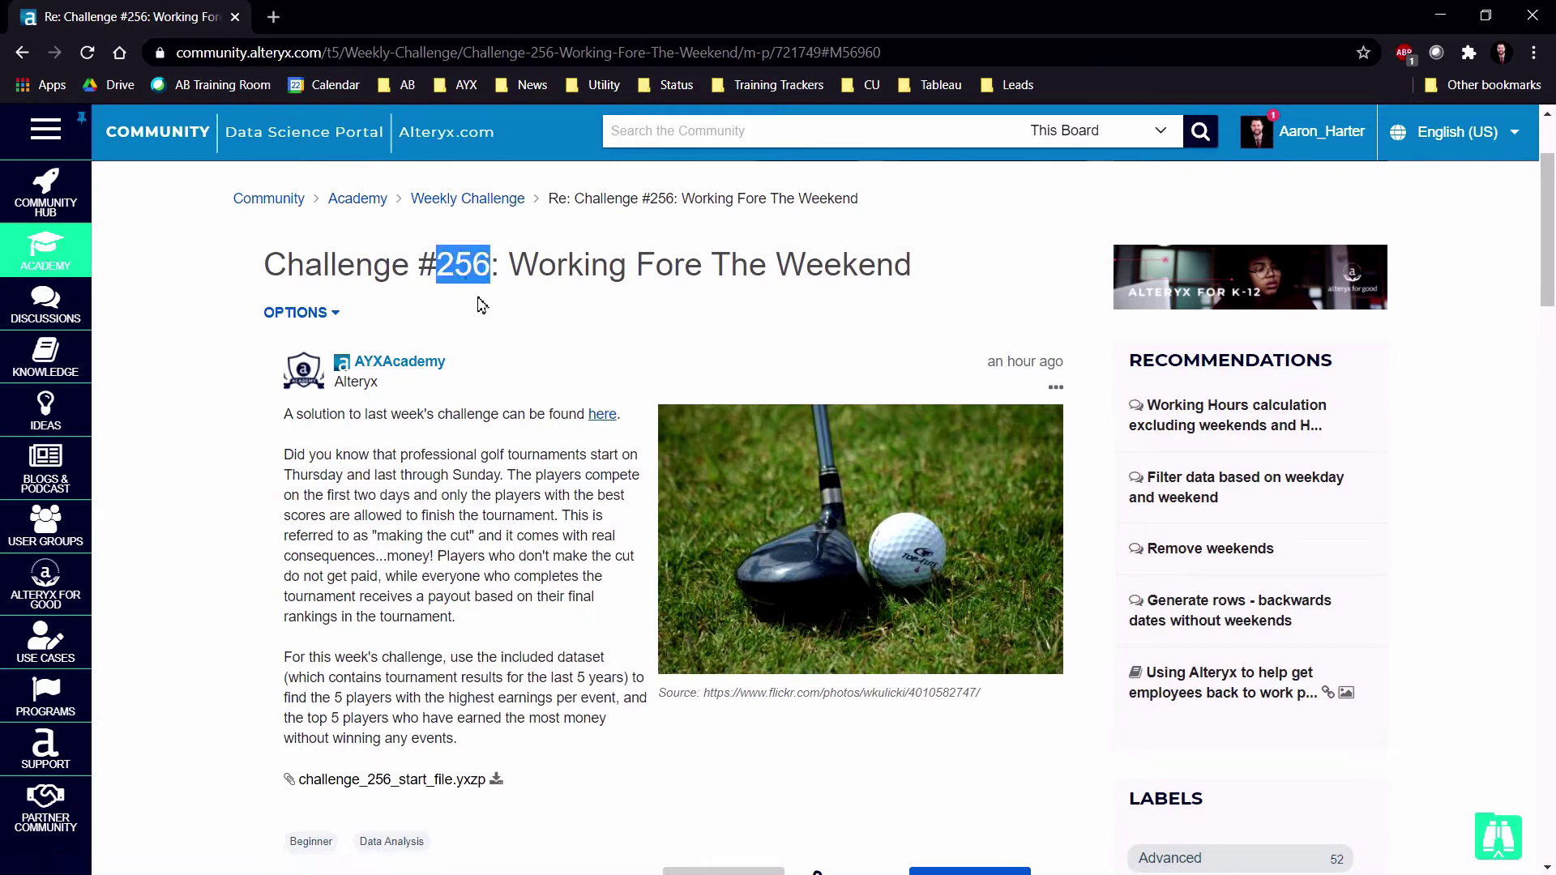
# Download the start file and review the 11-row output: five per-event leaders, a null row, five winless leaders.
pyautogui.click(500, 780)
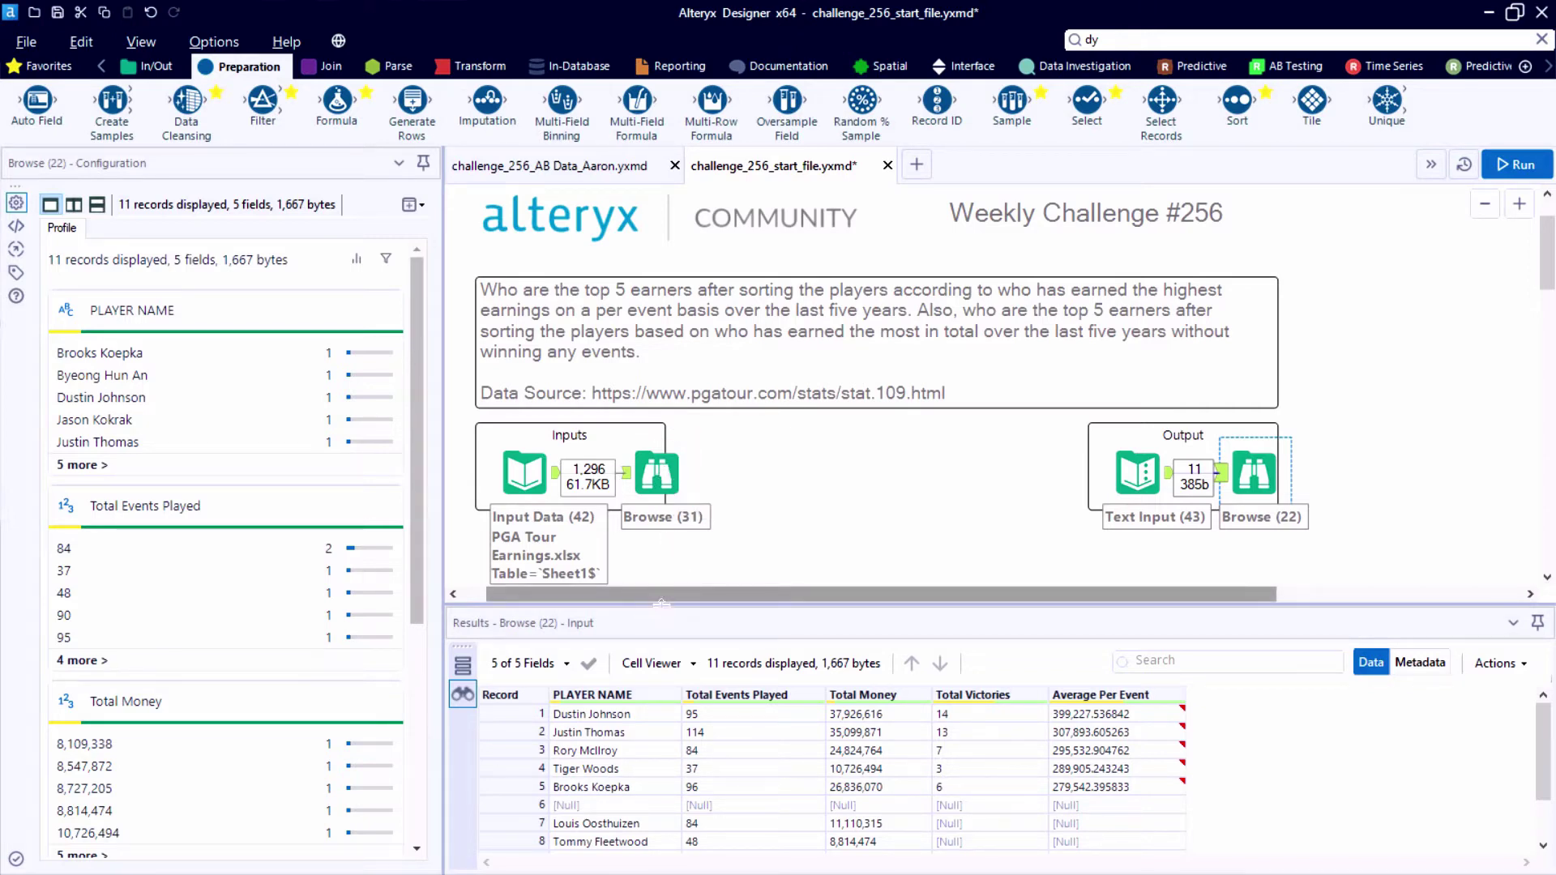
pyautogui.moveTo(661, 604); pyautogui.dragTo(686, 423)
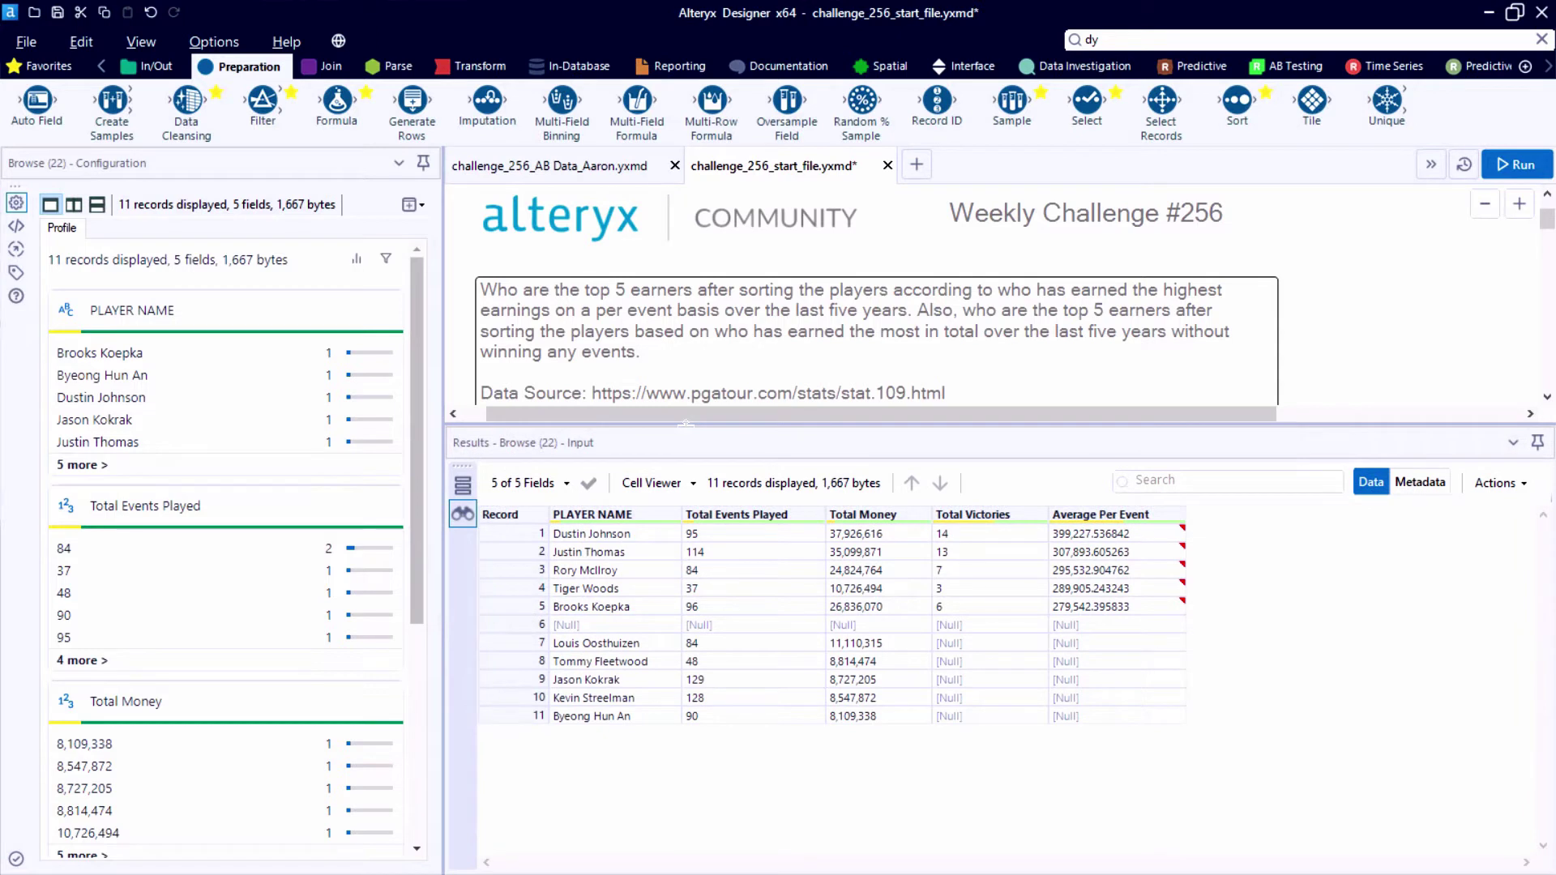
pyautogui.moveTo(510, 534); pyautogui.dragTo(511, 606)
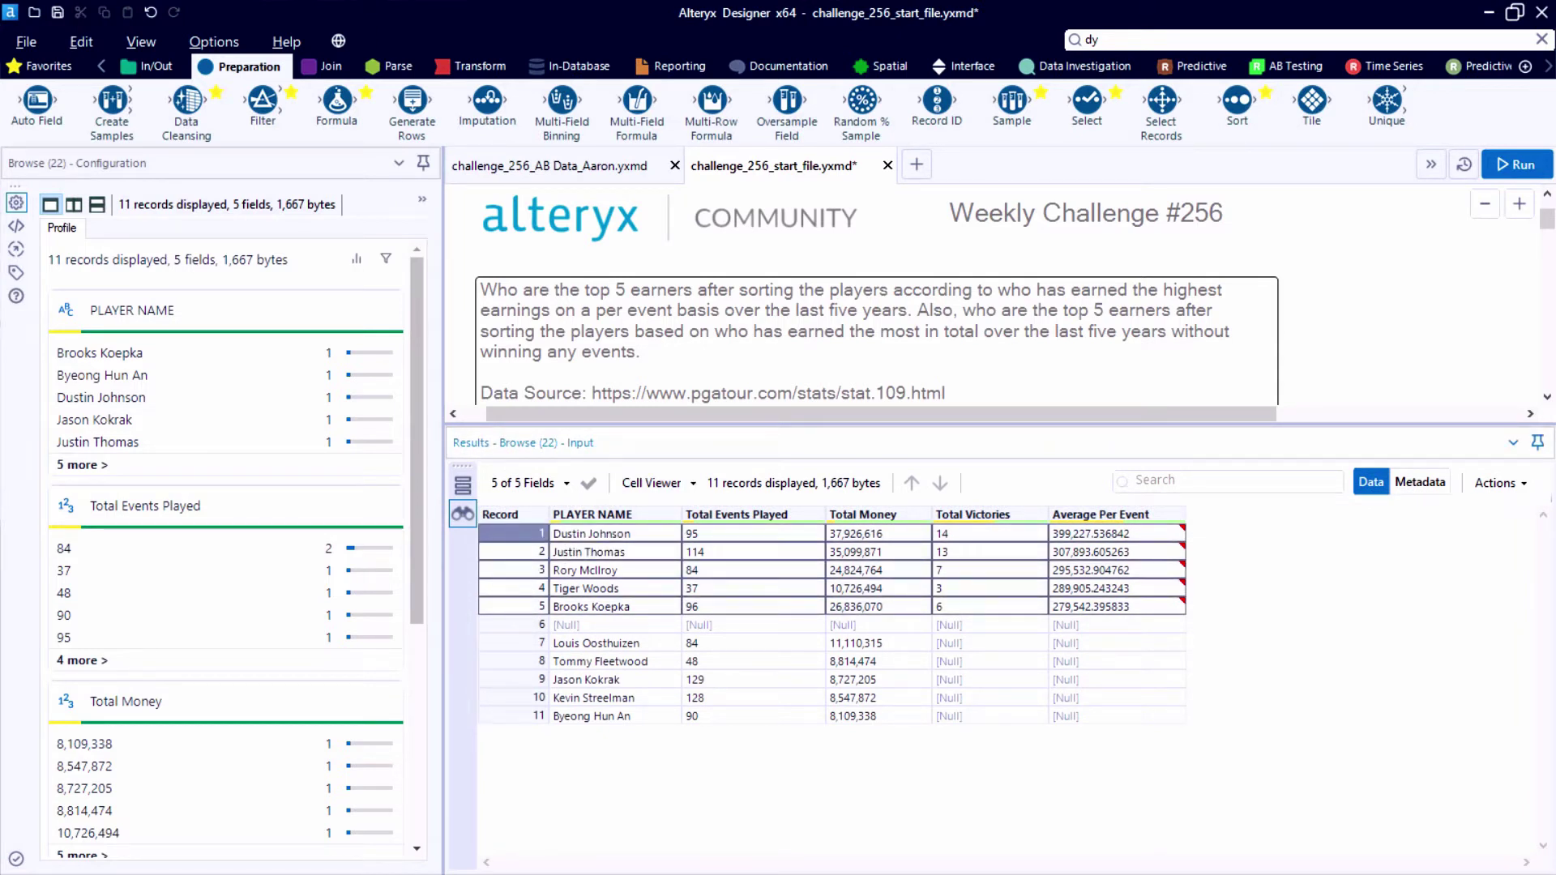
pyautogui.click(500, 628)
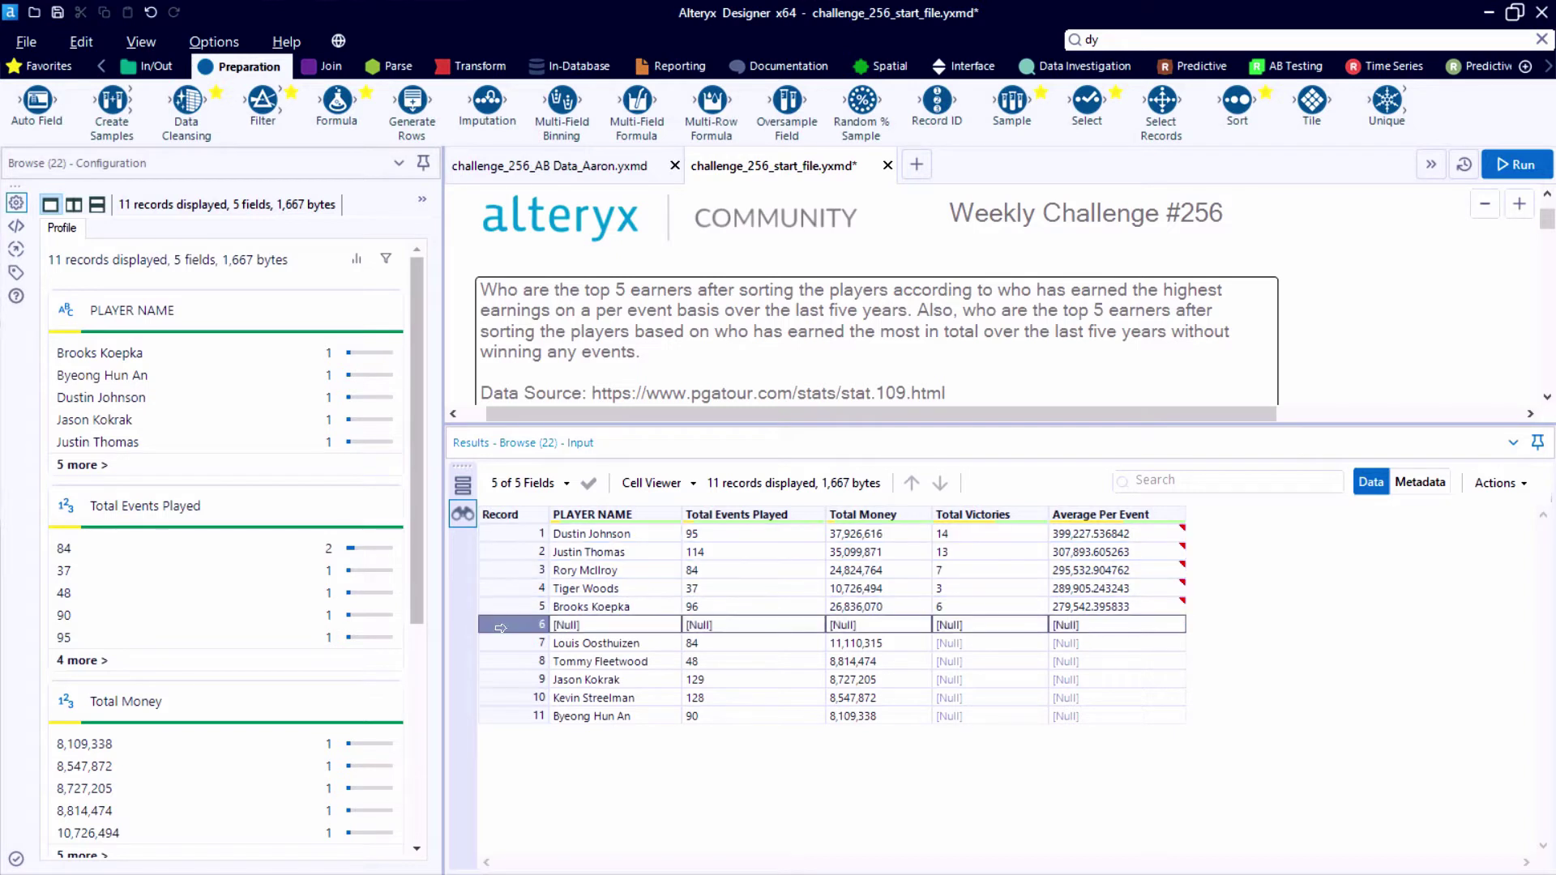
pyautogui.moveTo(510, 643); pyautogui.dragTo(511, 715)
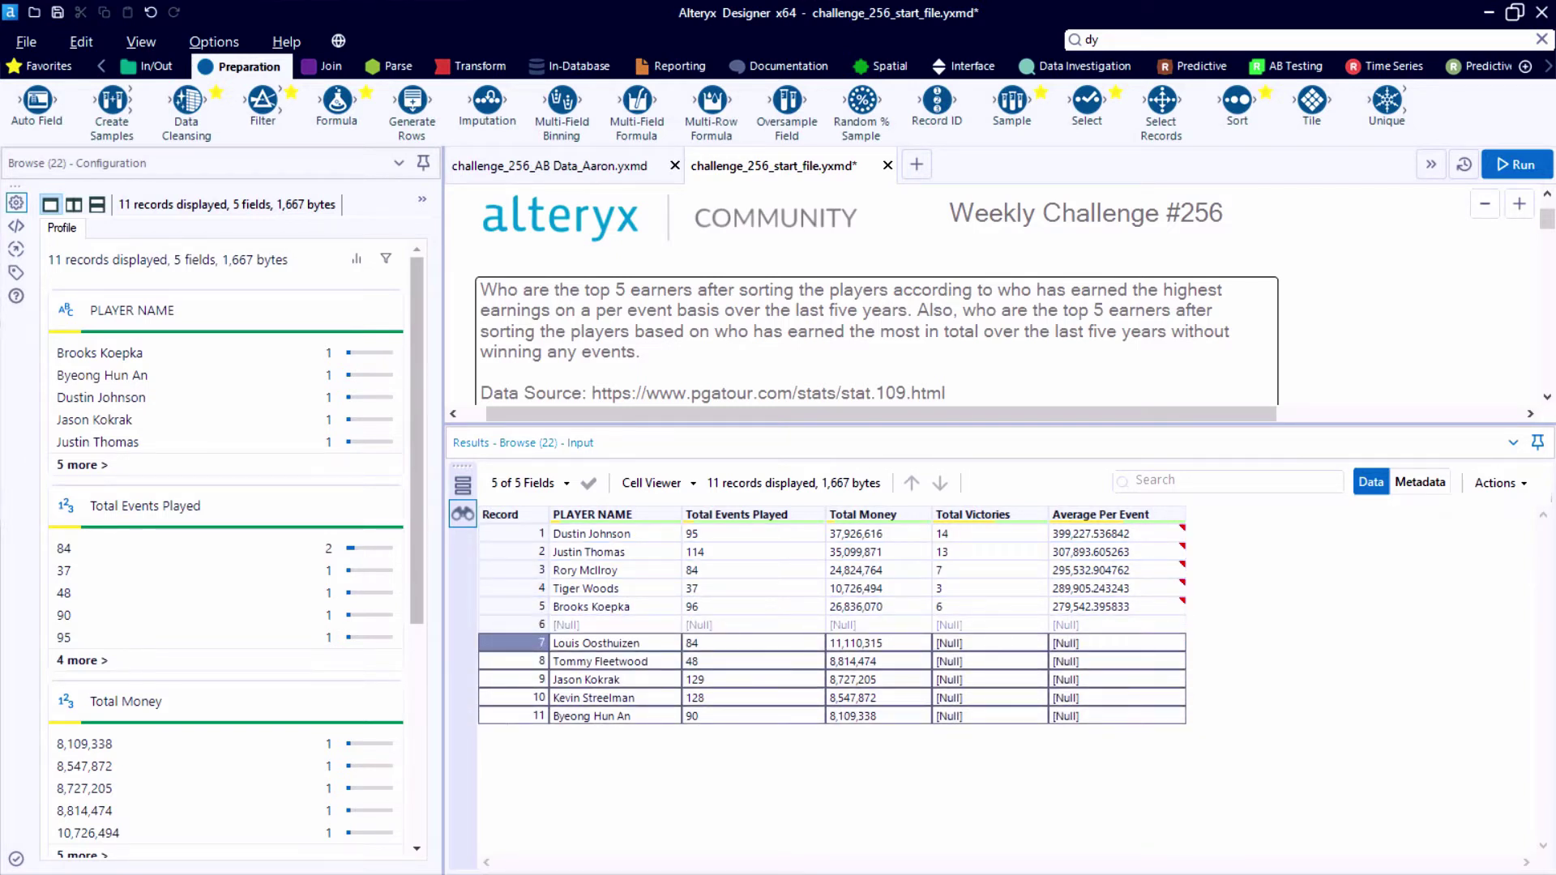
pyautogui.moveTo(643, 425); pyautogui.dragTo(644, 489)
# Show the raw 1,296-record input and inspect its 2020 year row, RANK THIS WEEK header and player rows.
pyautogui.scroll(-2, 643, 405)
pyautogui.click(659, 280)
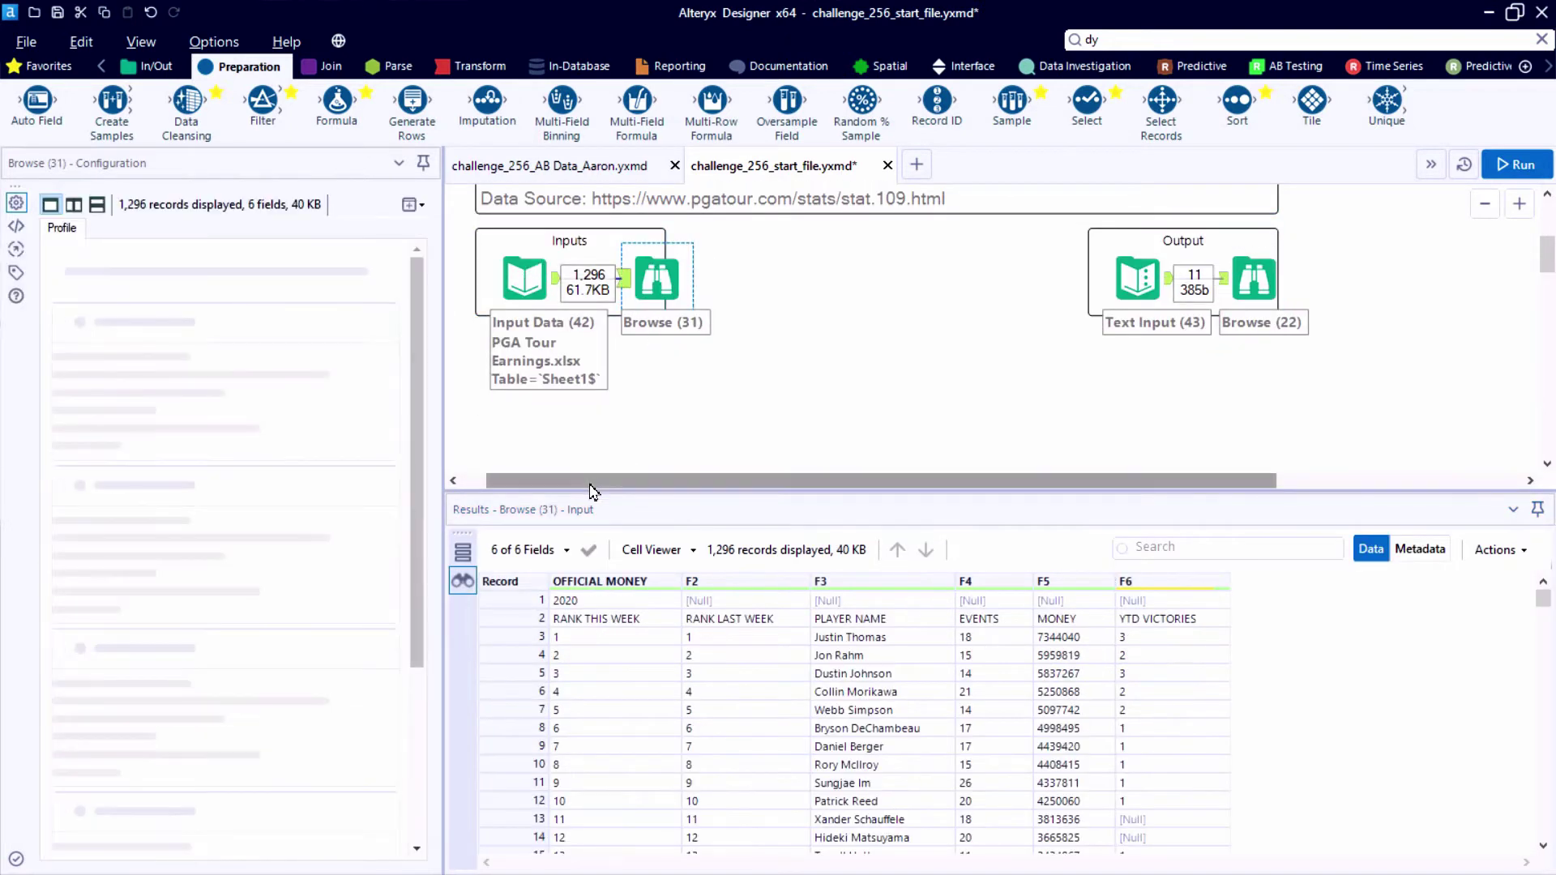
pyautogui.moveTo(590, 491); pyautogui.dragTo(589, 410)
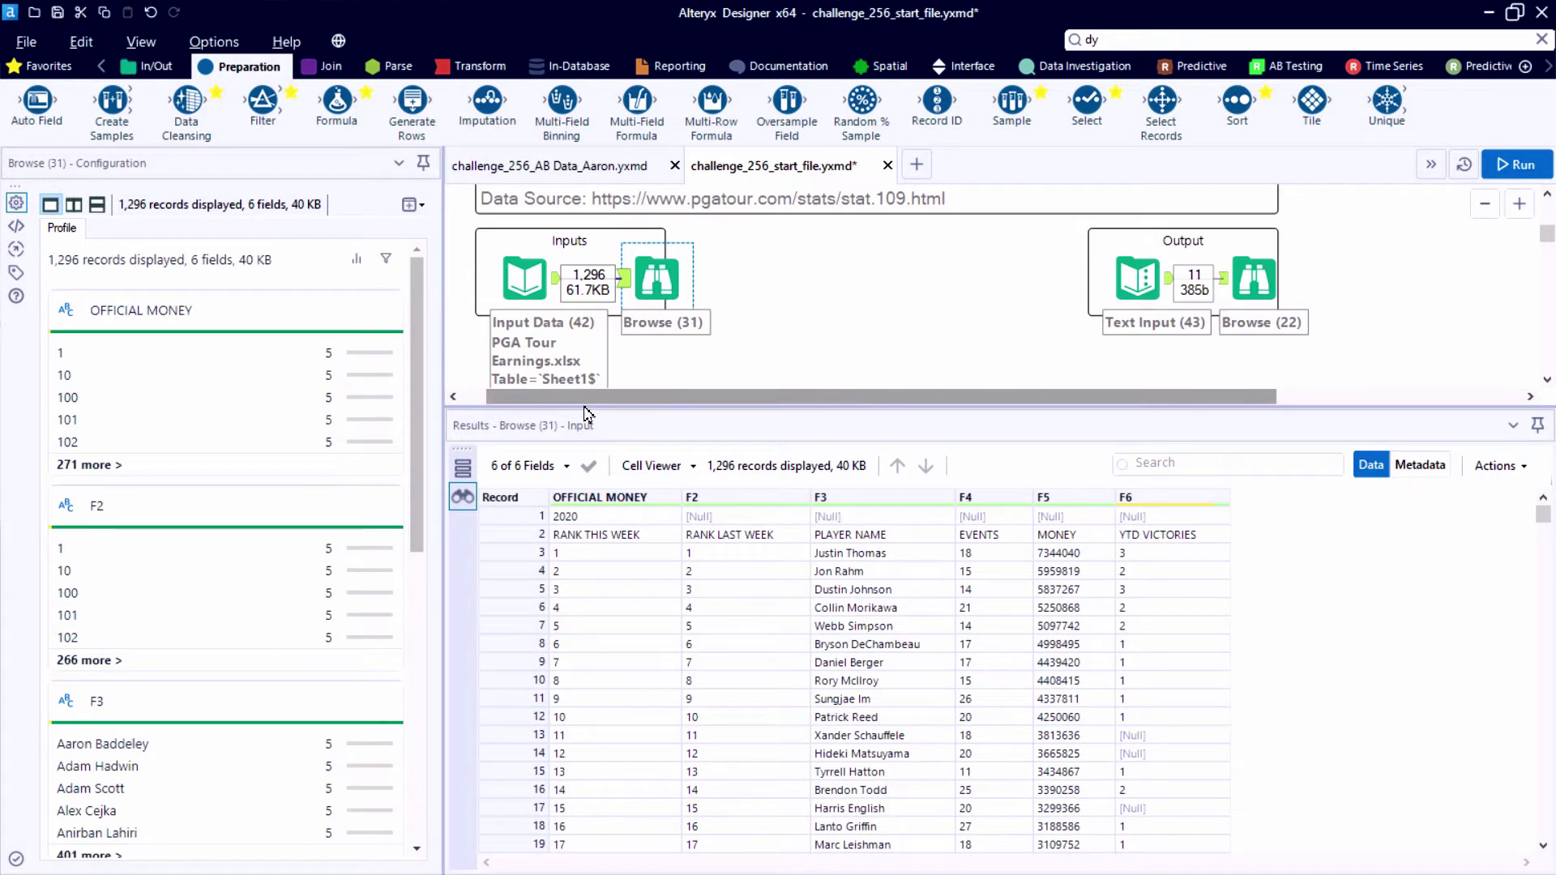
pyautogui.click(520, 535)
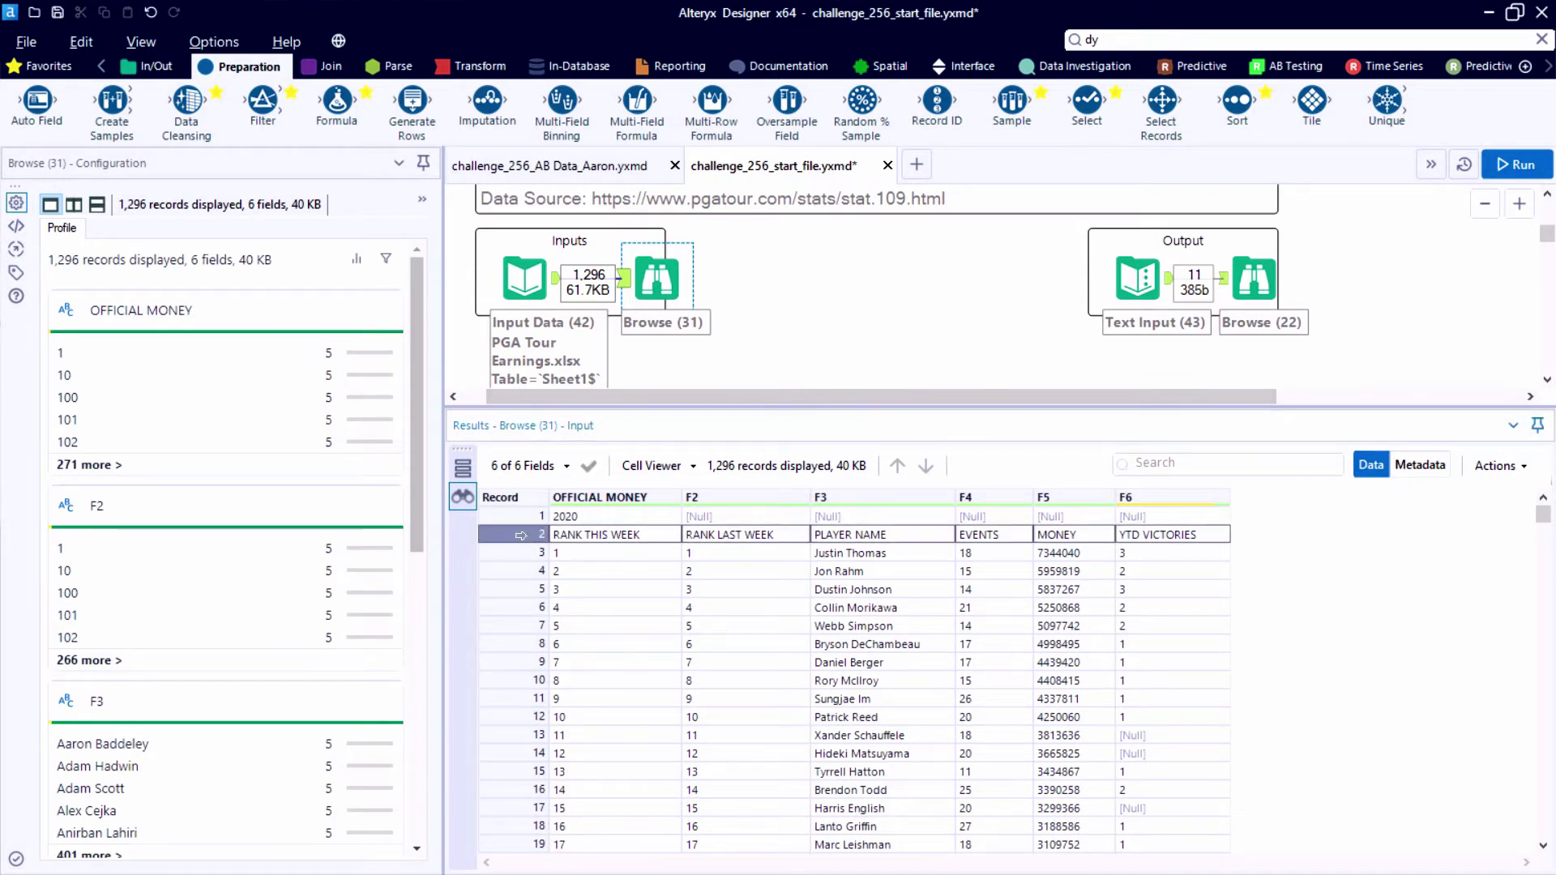
pyautogui.click(593, 520)
pyautogui.moveTo(616, 561); pyautogui.dragTo(1134, 785)
# Move down to the 2019 block and inspect its null separator, year row and player rows.
pyautogui.click(677, 698)
pyautogui.press('Down')
pyautogui.press('Down')
pyautogui.press('Down')
pyautogui.press('Down')
pyautogui.press('Down')
pyautogui.press('Down')
pyautogui.press('Down')
pyautogui.press('Down')
pyautogui.press('Down')
pyautogui.press('Down')
pyautogui.press('Down')
pyautogui.press('Down')
pyautogui.press('Down')
pyautogui.press('Down')
pyautogui.press('Down')
pyautogui.press('Down')
pyautogui.press('Down')
pyautogui.press('Down')
pyautogui.press('Down')
pyautogui.press('Down')
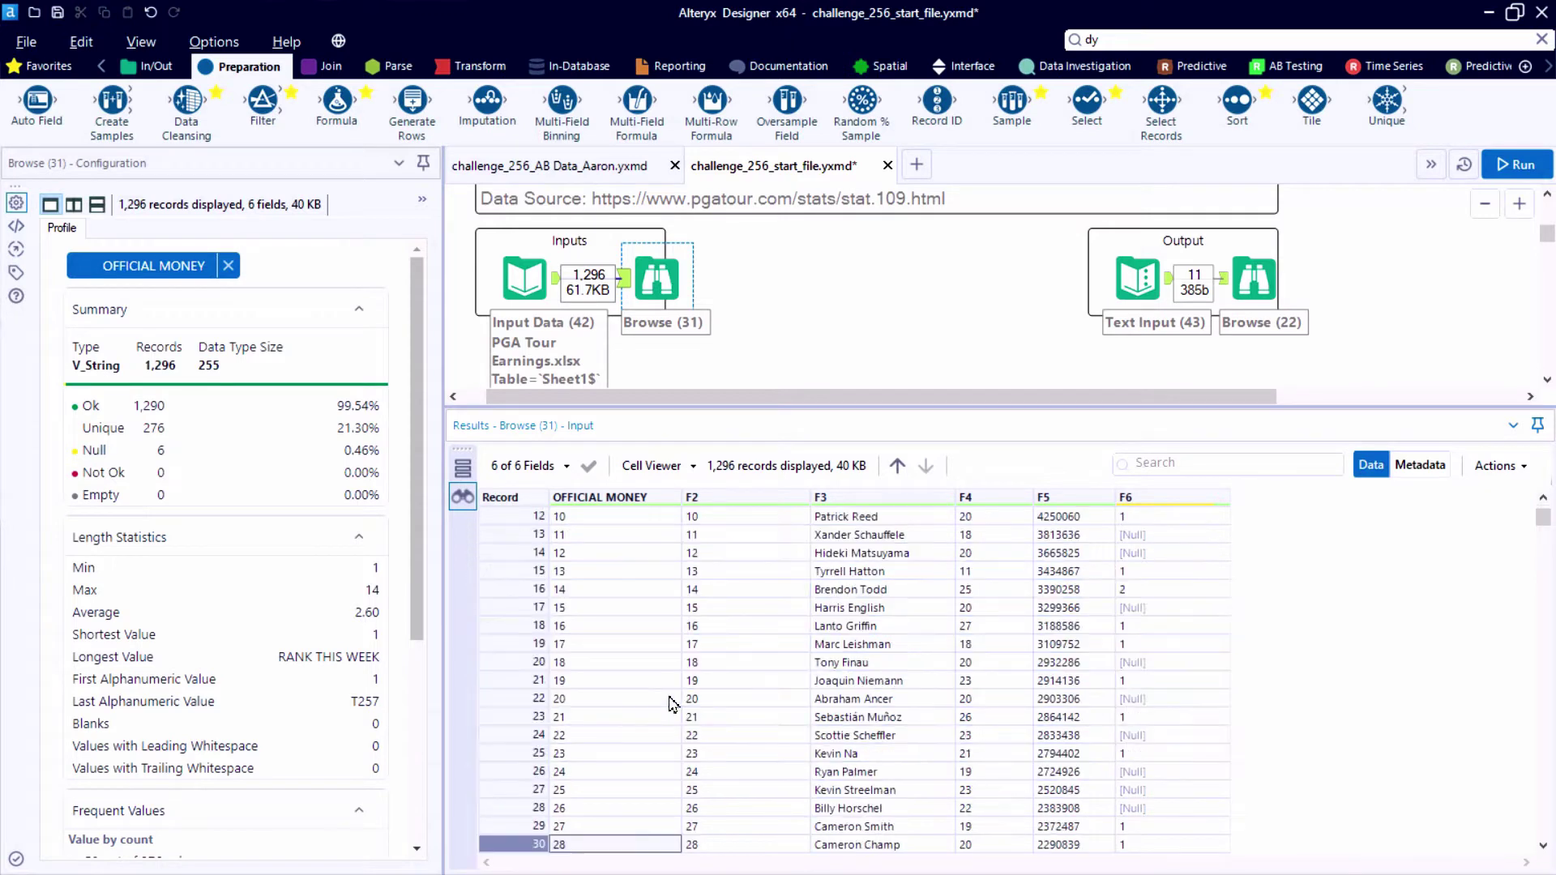
pyautogui.press('Down')
pyautogui.press('Down')
pyautogui.press('Down')
pyautogui.press('Down')
pyautogui.press('Down')
pyautogui.press('Down')
pyautogui.press('Down')
pyautogui.press('Down')
pyautogui.press('Down')
pyautogui.press('Down')
pyautogui.press('Down')
pyautogui.press('Down')
pyautogui.press('Down')
pyautogui.press('Down')
pyautogui.press('Down')
pyautogui.press('Down')
pyautogui.press('Down')
pyautogui.press('Down')
pyautogui.press('Down')
pyautogui.press('Down')
pyautogui.press('Up')
pyautogui.press('Up')
pyautogui.press('Up')
pyautogui.press('Up')
pyautogui.press('Up')
pyautogui.press('Up')
pyautogui.press('Up')
pyautogui.press('Up')
pyautogui.press('Up')
pyautogui.press('Up')
pyautogui.press('Up')
pyautogui.press('Up')
pyautogui.press('Up')
pyautogui.press('Up')
pyautogui.press('Up')
pyautogui.press('Up')
pyautogui.press('Up')
pyautogui.press('Up')
pyautogui.press('Up')
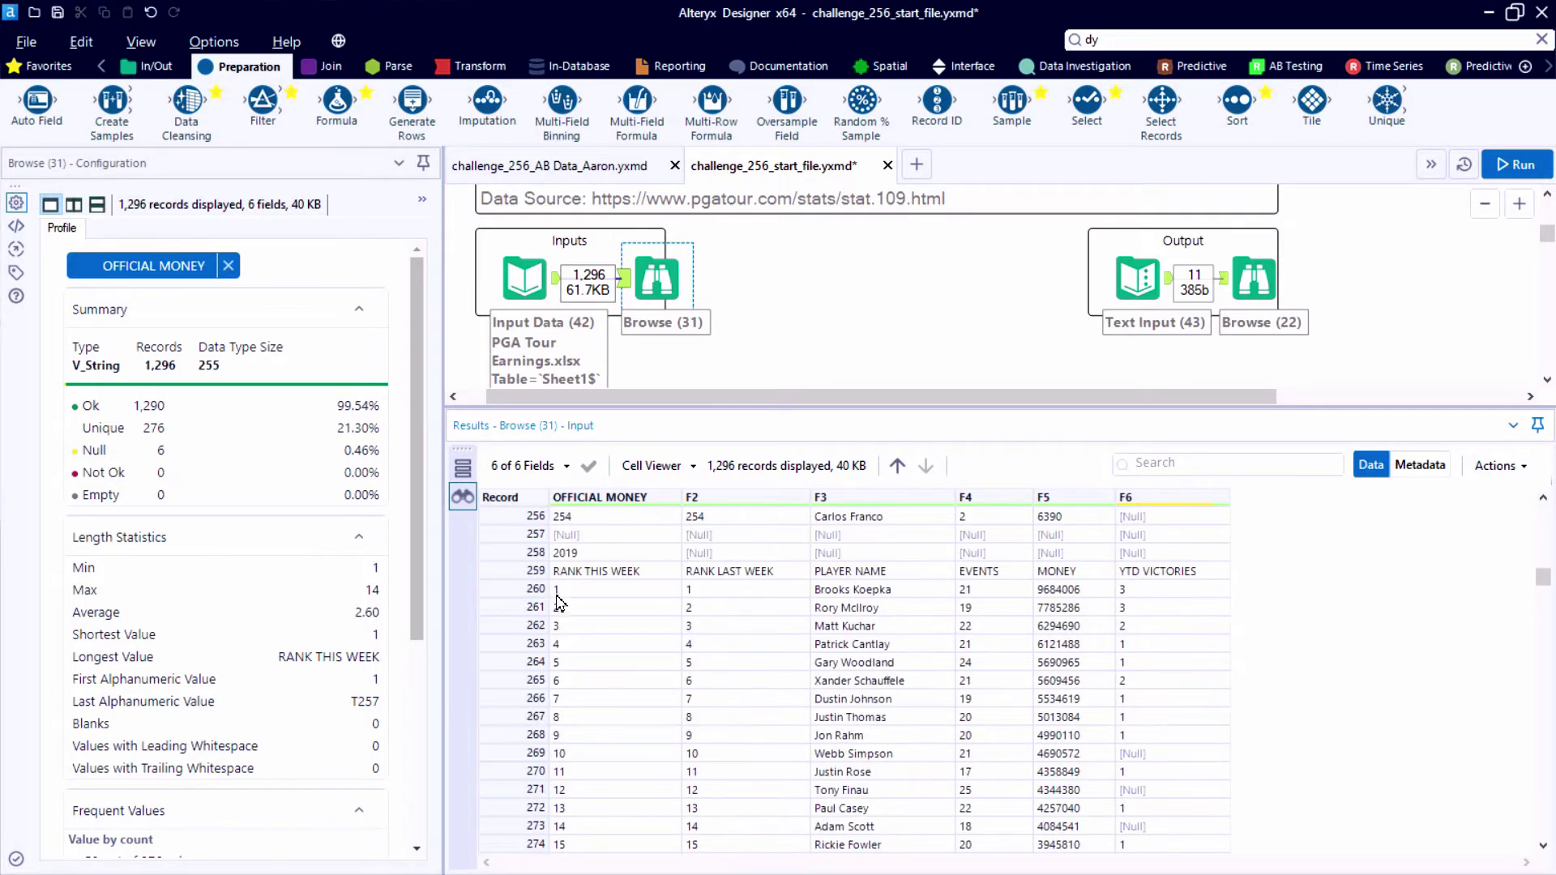
pyautogui.click(511, 534)
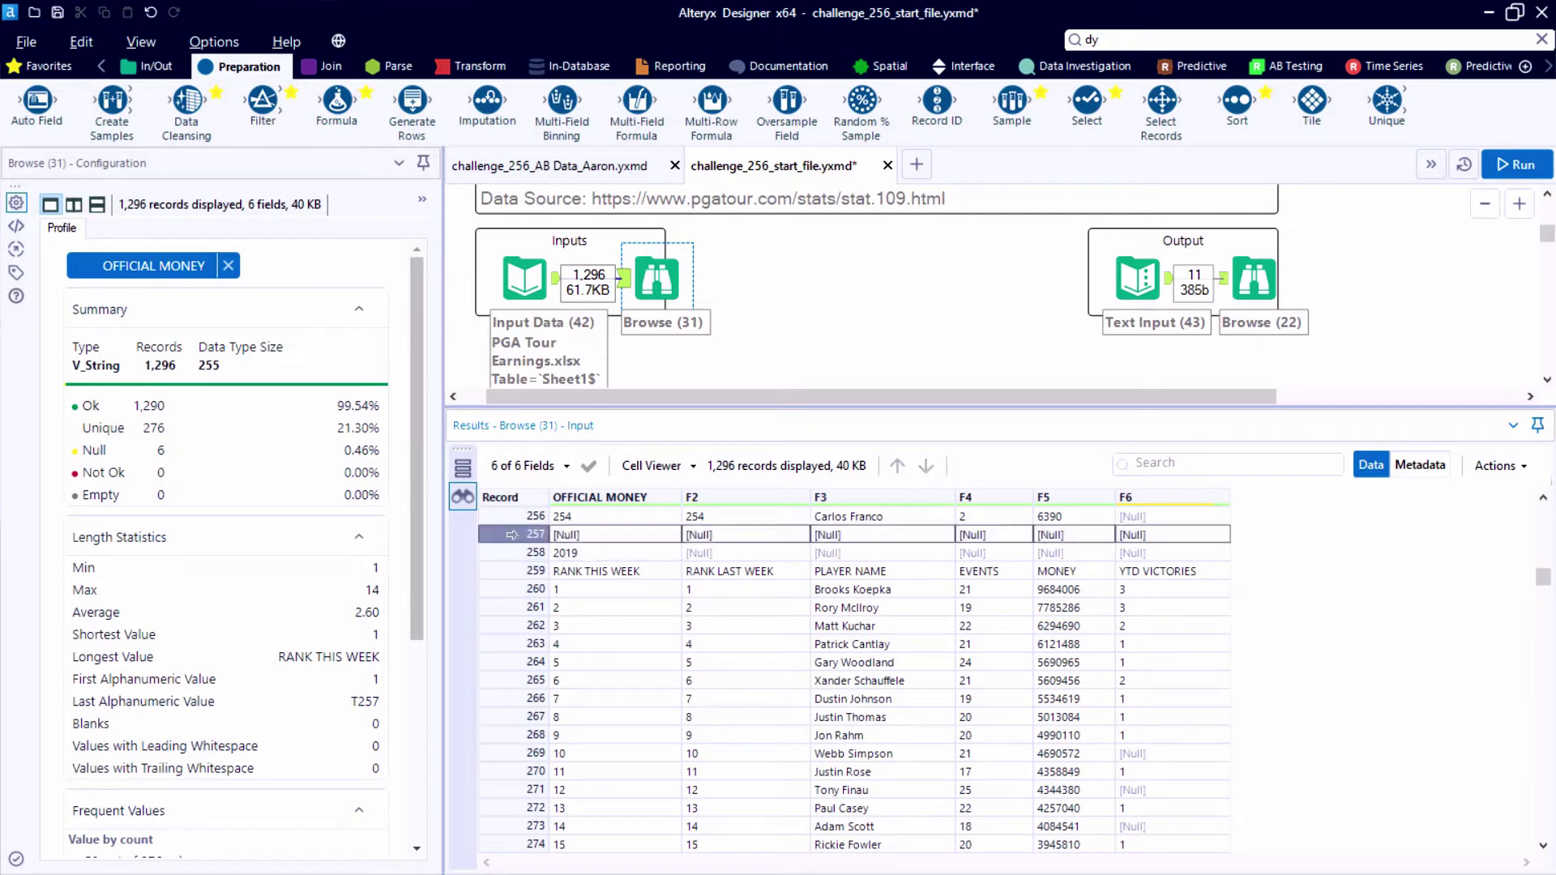
pyautogui.press('Down')
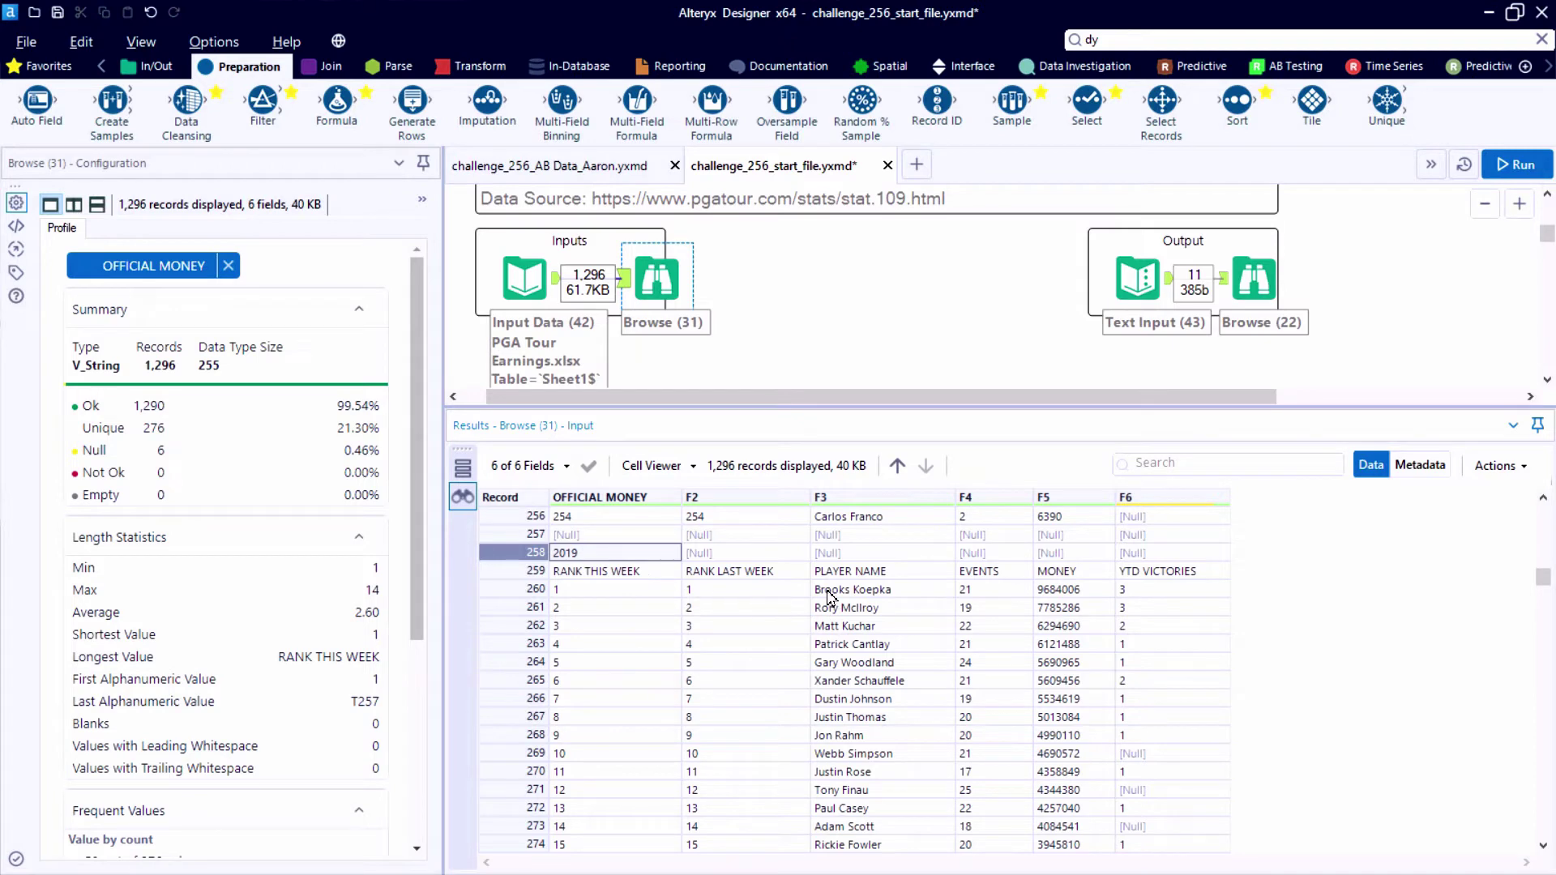
pyautogui.moveTo(830, 600); pyautogui.dragTo(900, 598)
# Copy the RANK THIS WEEK header row's cells without column headers.
pyautogui.scroll(14, 907, 602)
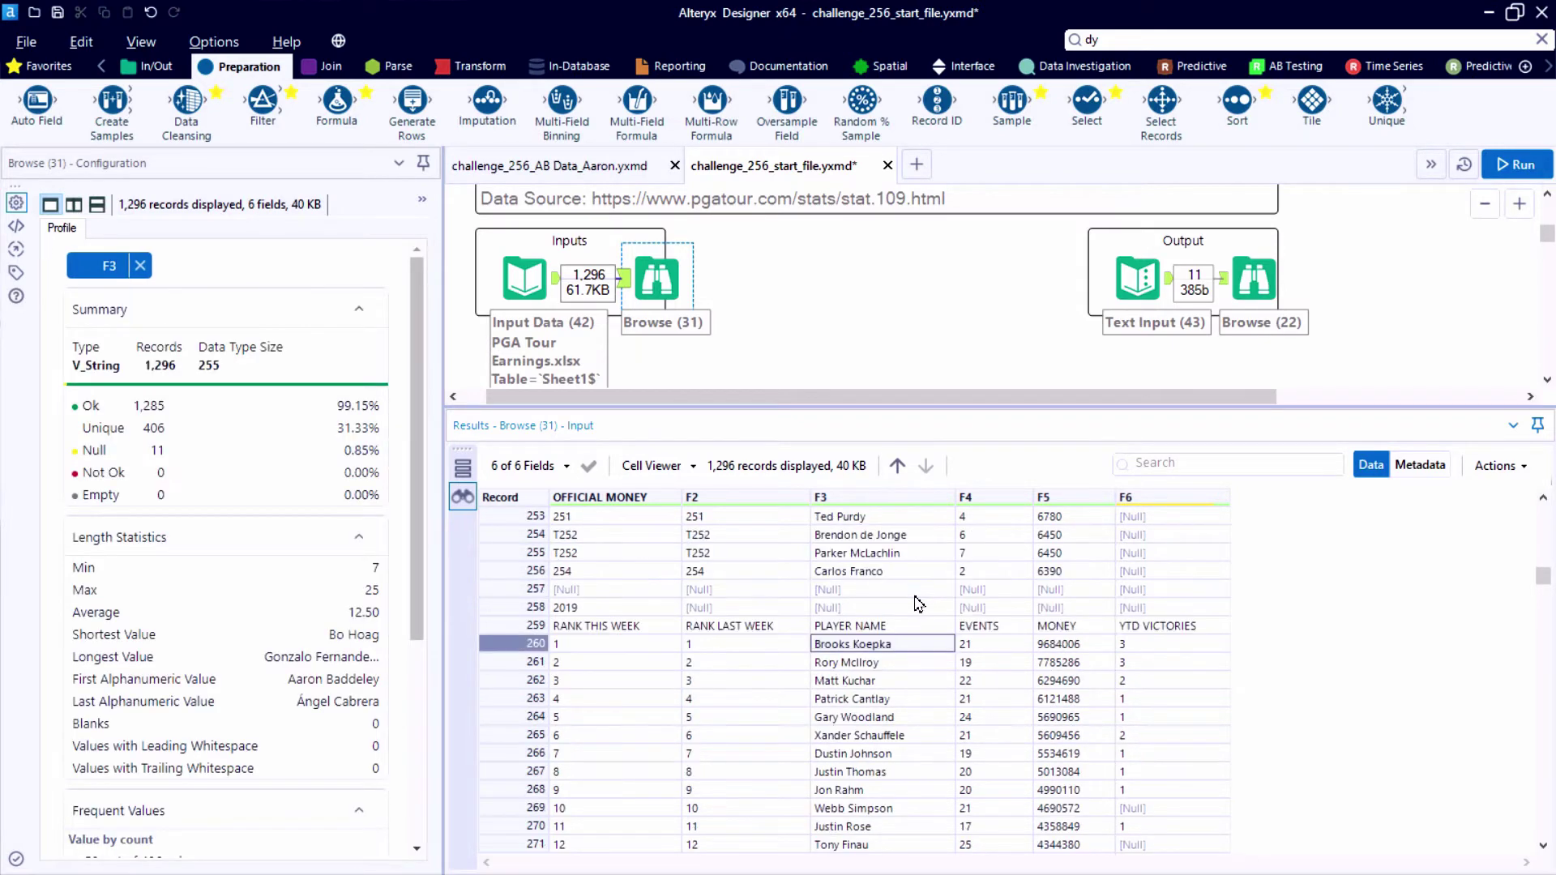
pyautogui.scroll(15, 918, 604)
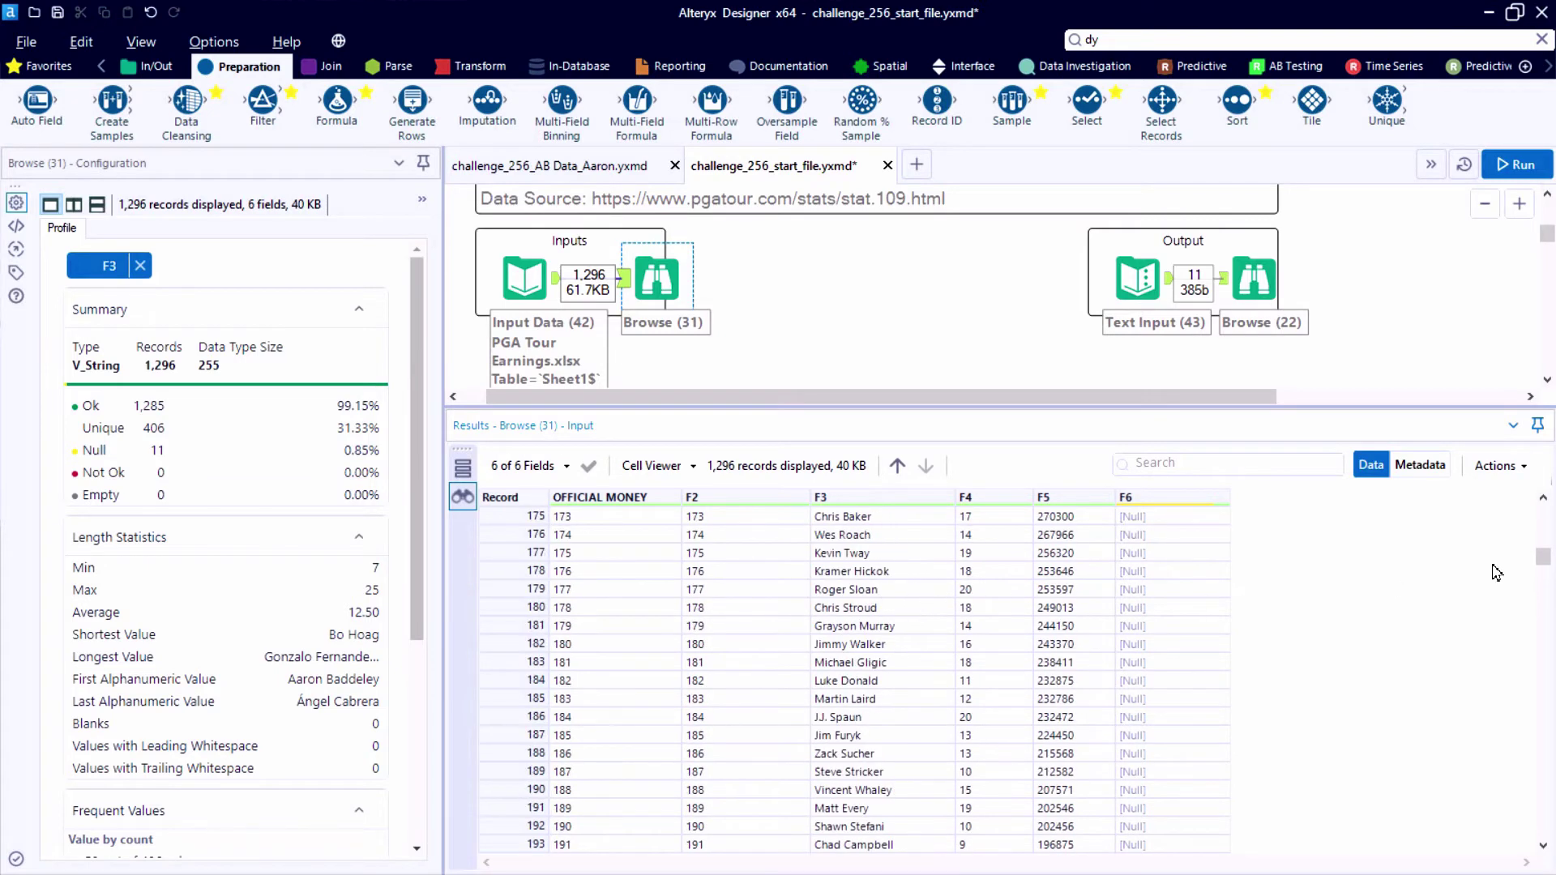
pyautogui.moveTo(1543, 563); pyautogui.dragTo(1522, 508)
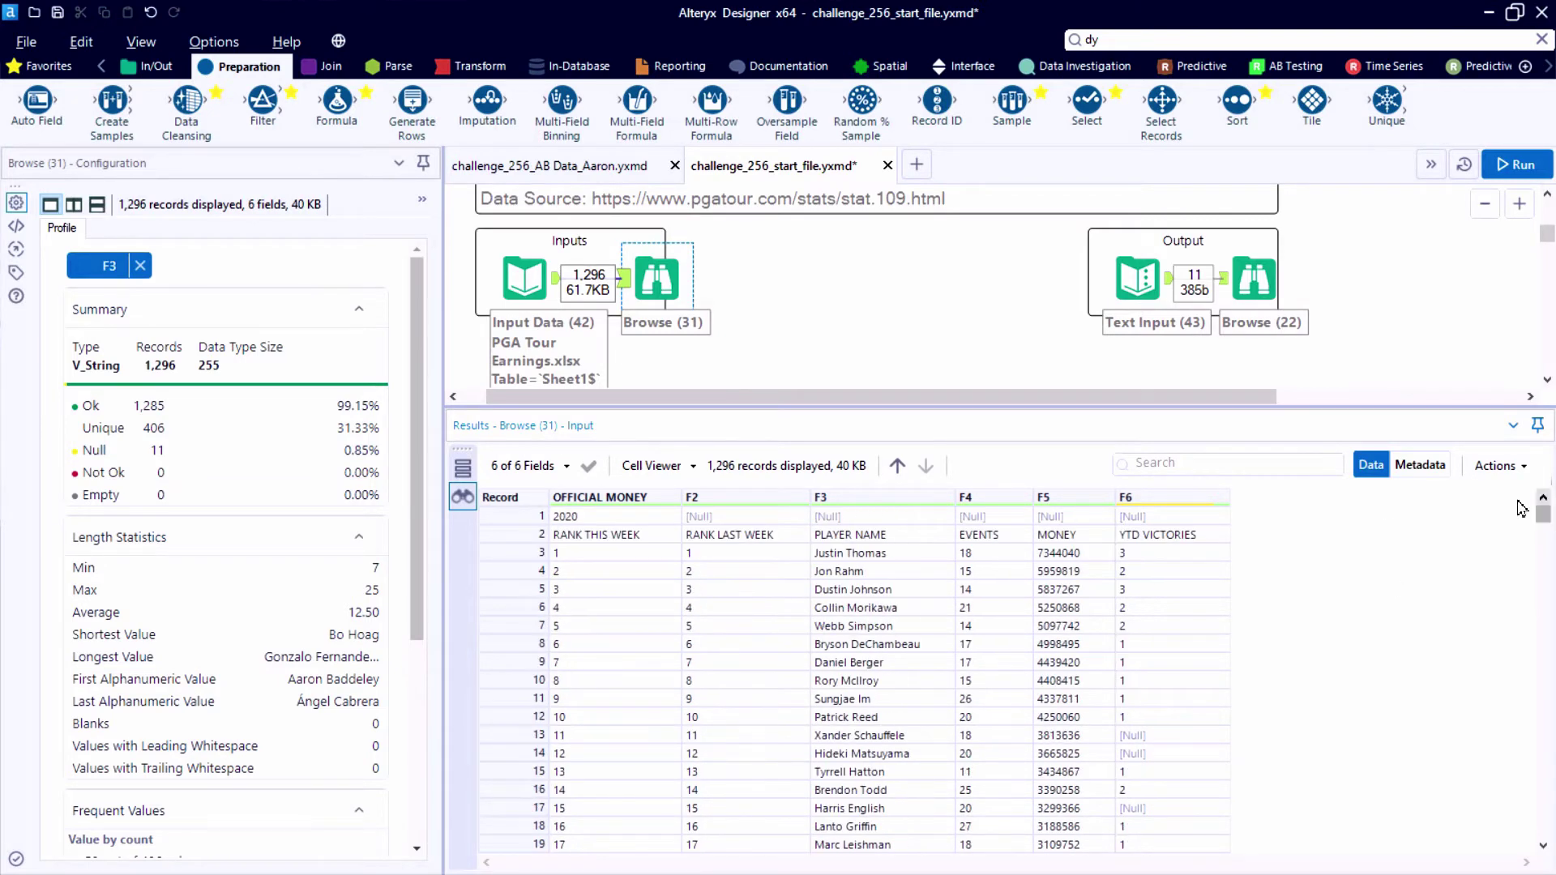
pyautogui.click(597, 537)
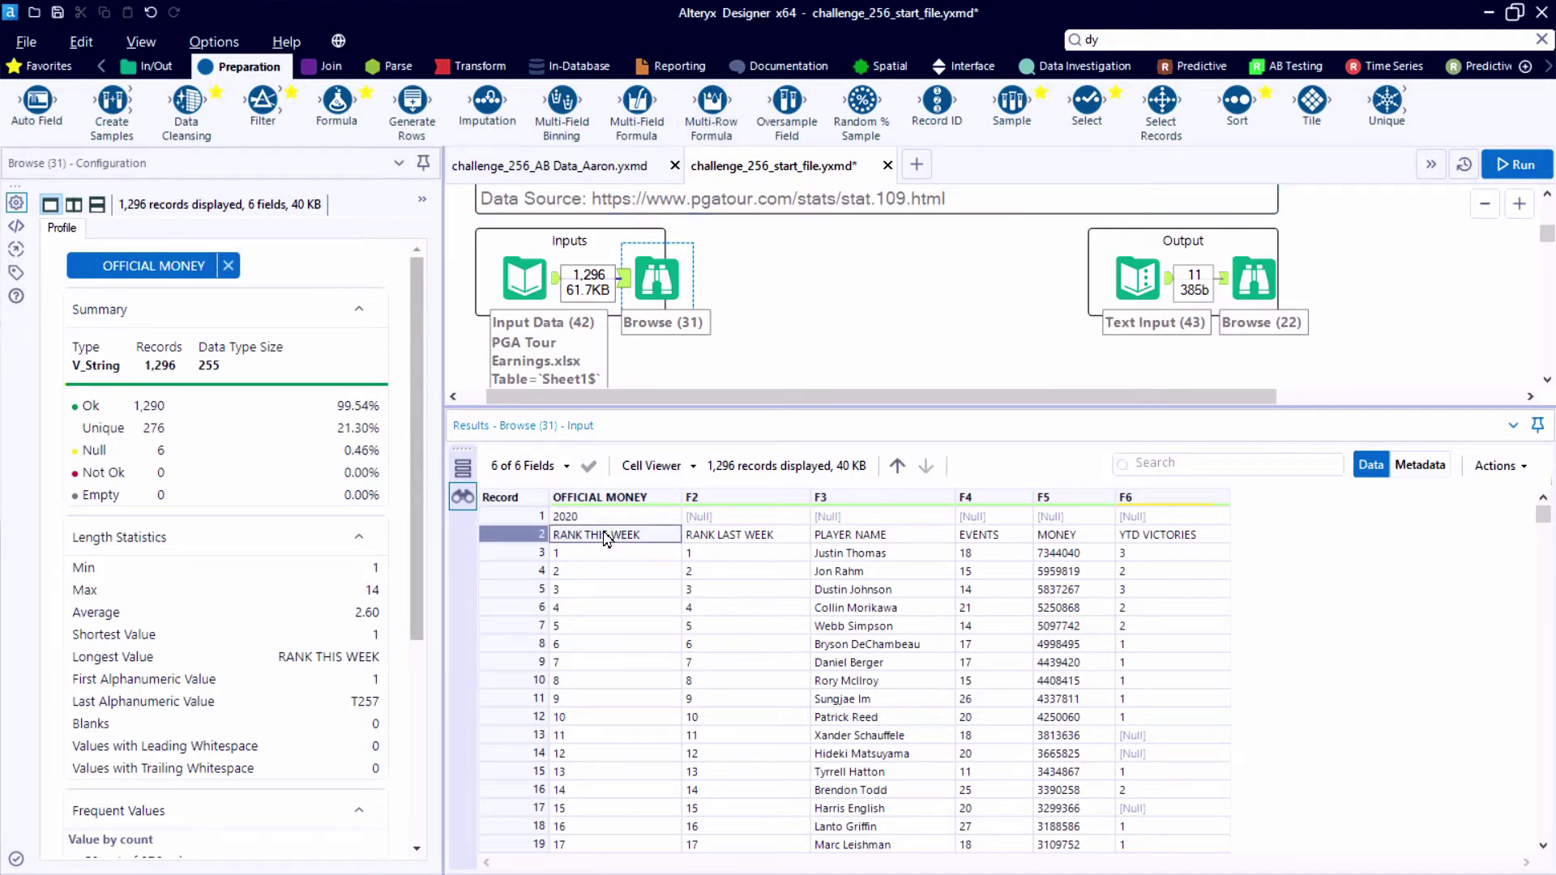
pyautogui.rightClick(603, 539)
pyautogui.click(651, 573)
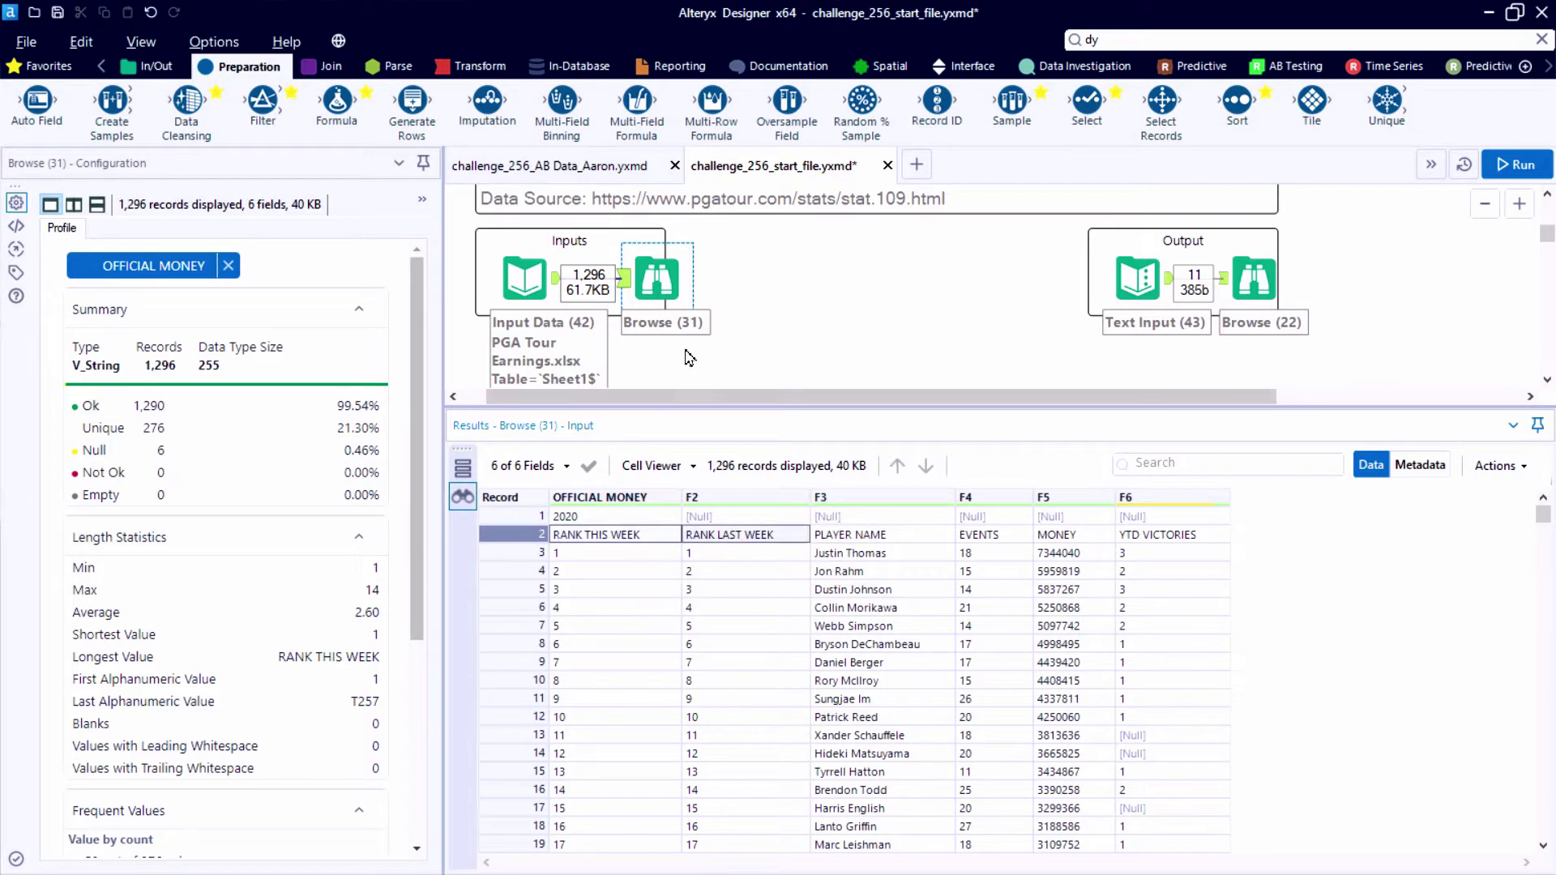
# Add a Multi-Row Formula after the input that creates a new String field named Year.
pyautogui.moveTo(712, 102); pyautogui.dragTo(800, 342)
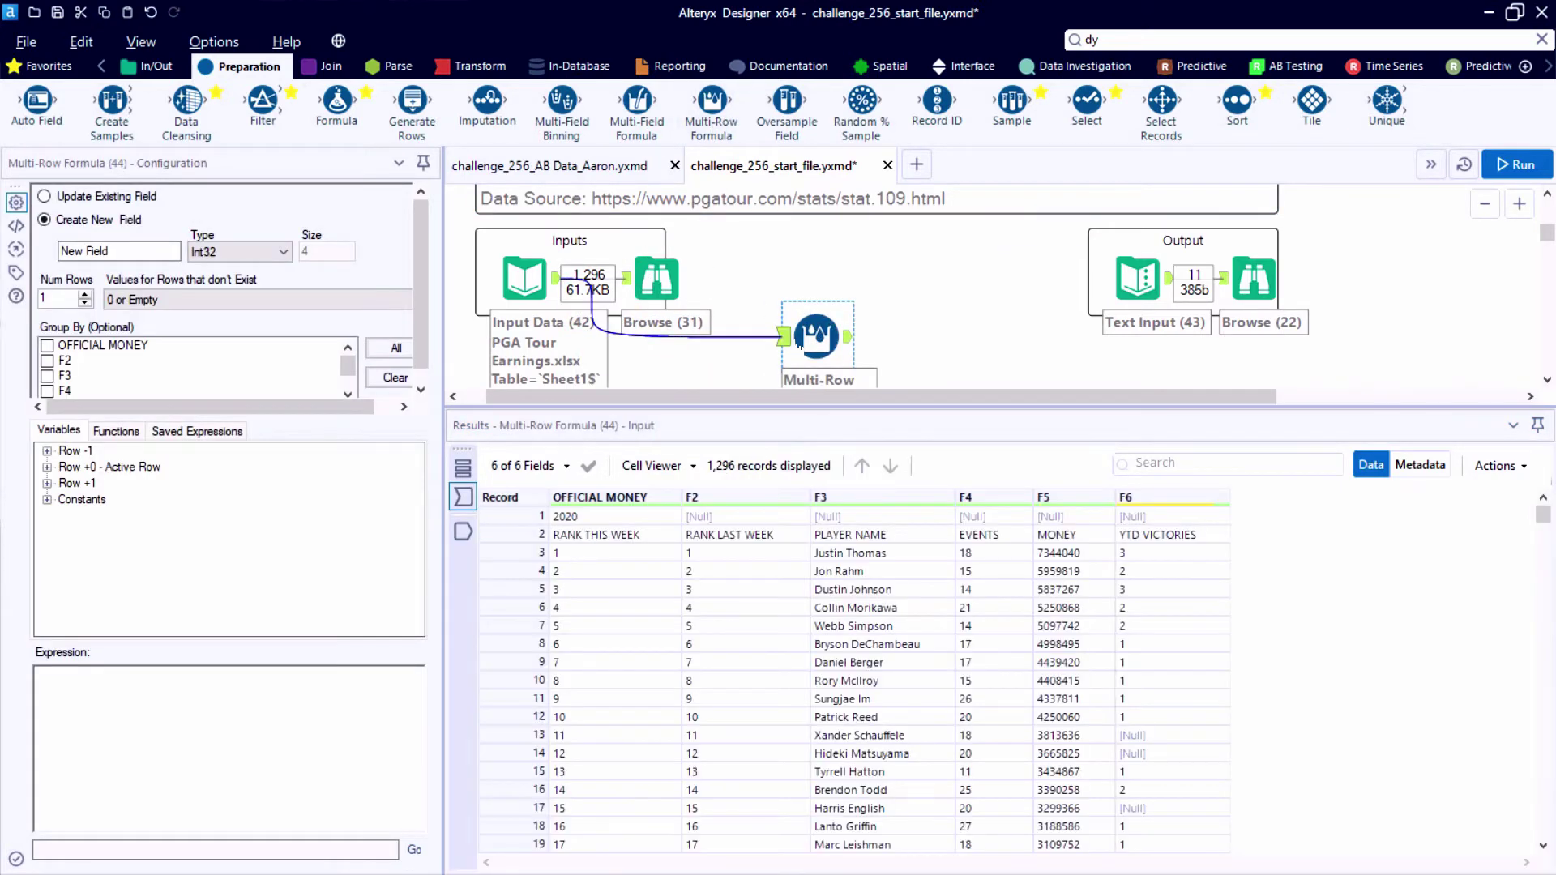
pyautogui.moveTo(114, 251); pyautogui.dragTo(54, 256)
pyautogui.write('Year')
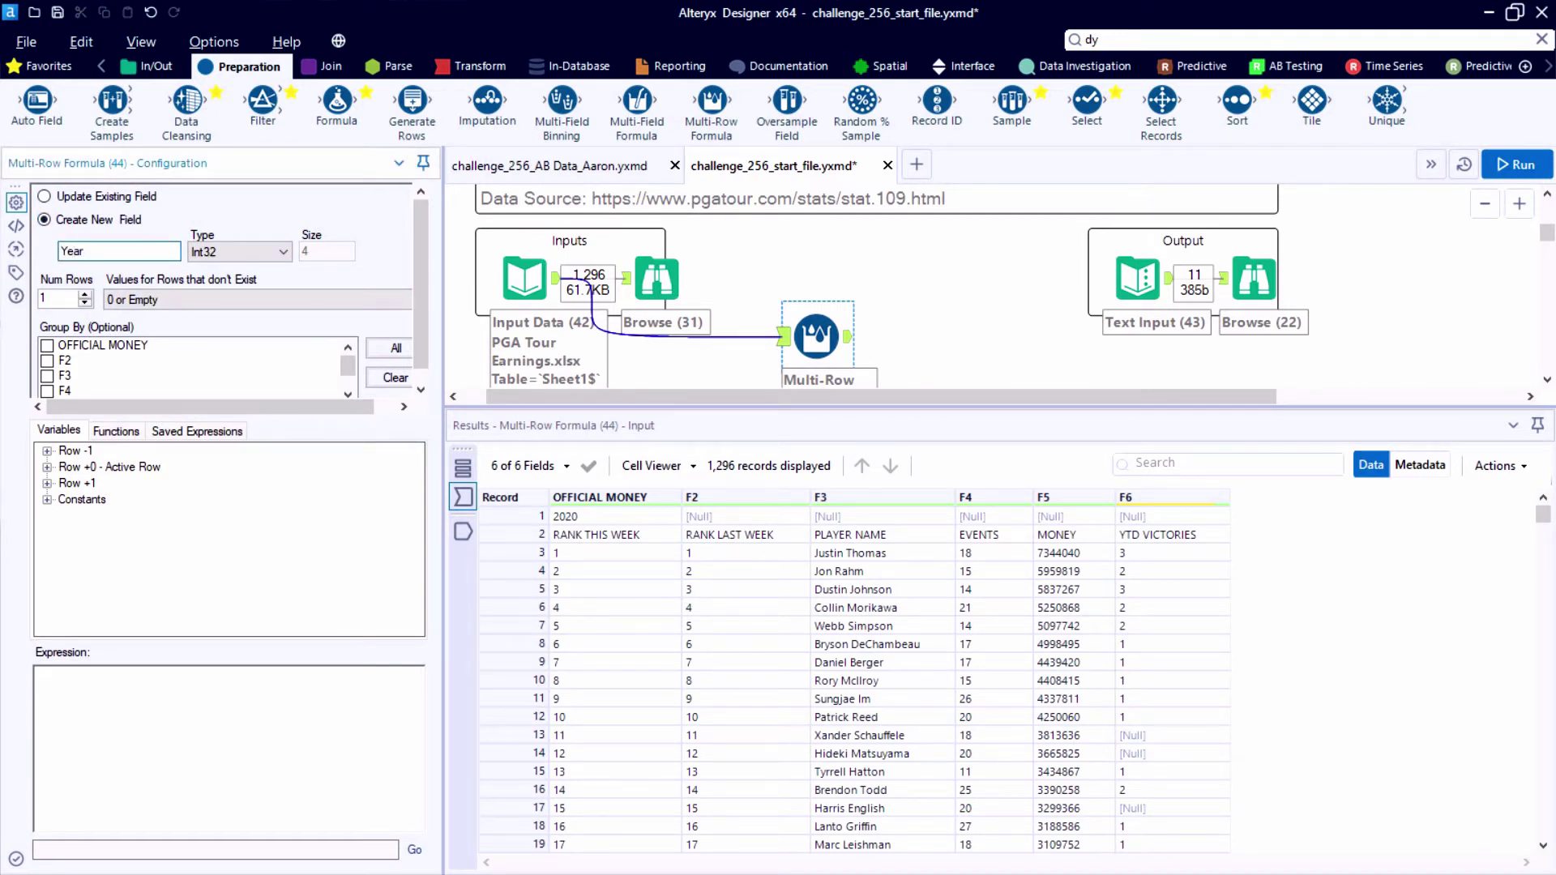
pyautogui.click(202, 251)
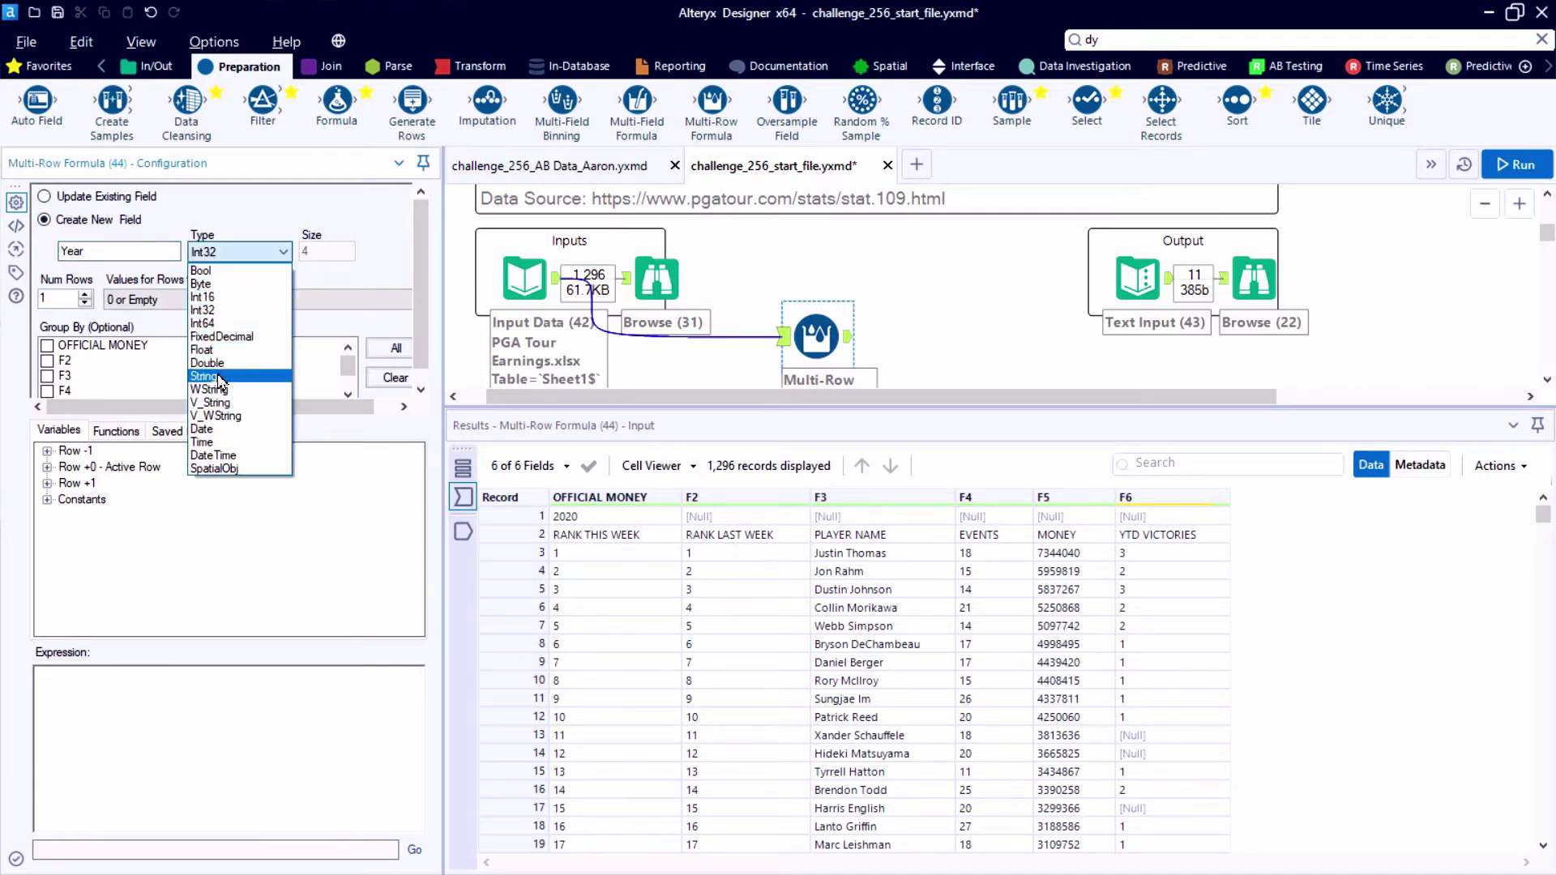
pyautogui.click(220, 378)
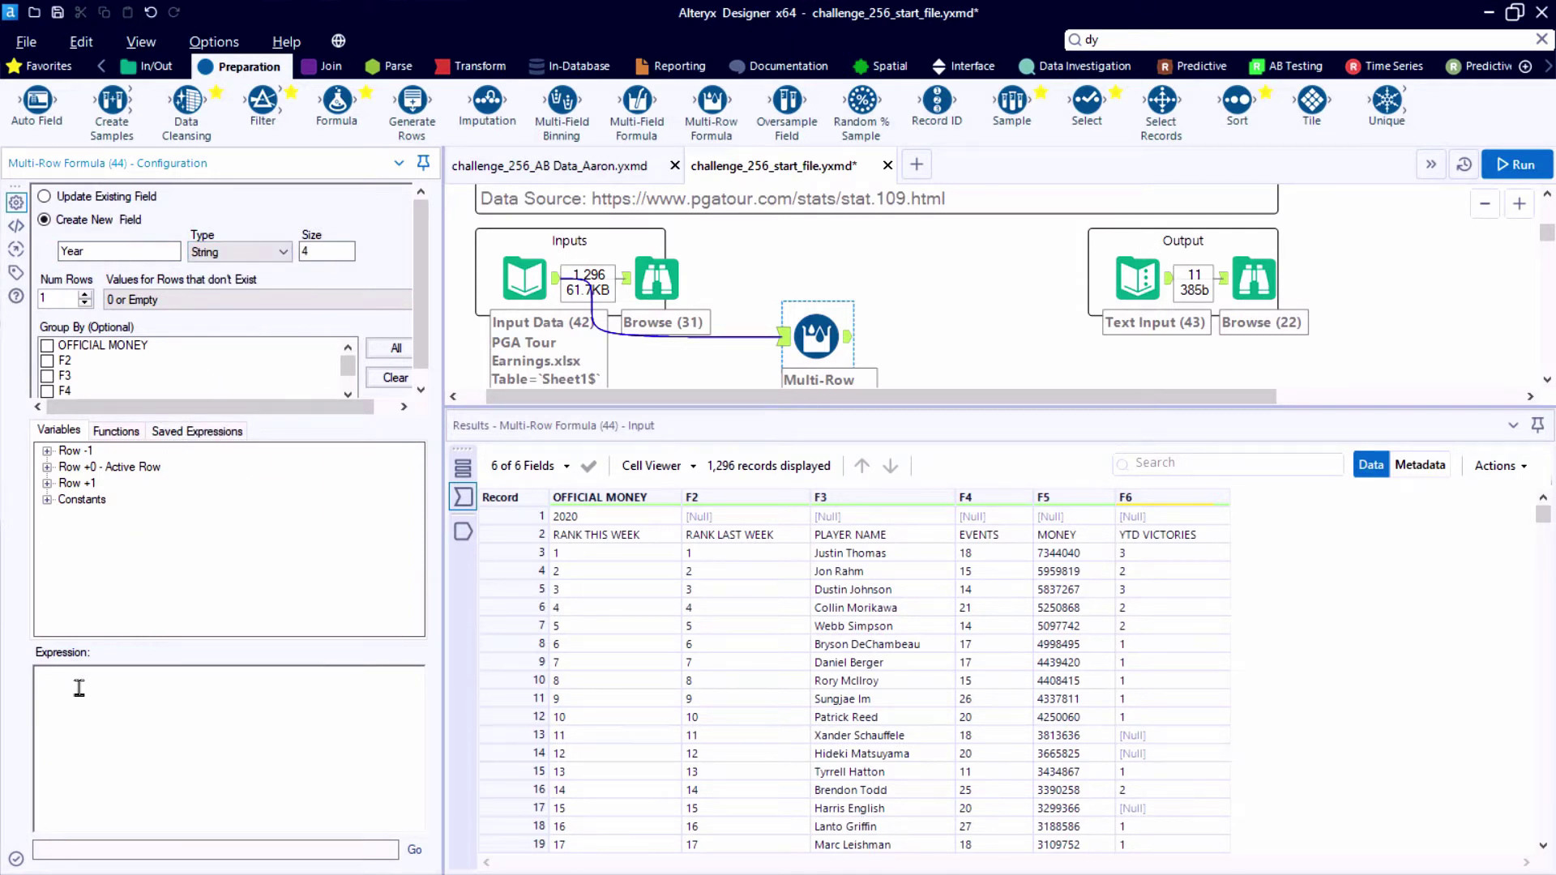
# Insert an IF THEN ELSE ENDIF template with THEN, ELSE and ENDIF on separate lines.
pyautogui.click(116, 431)
pyautogui.click(50, 453)
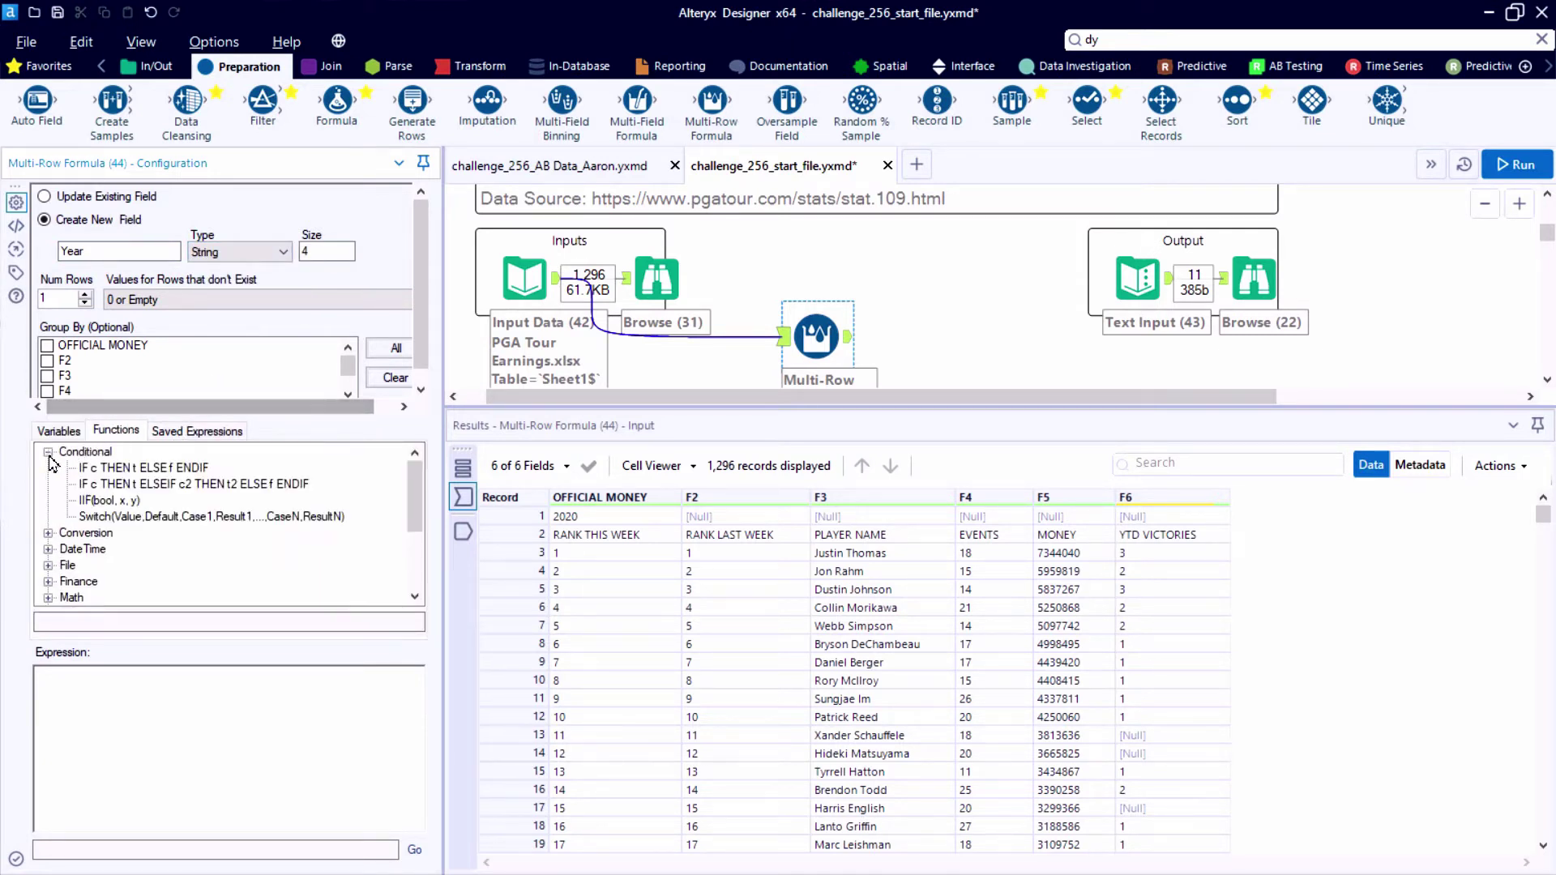
pyautogui.doubleClick(101, 468)
pyautogui.click(76, 675)
pyautogui.press('Return')
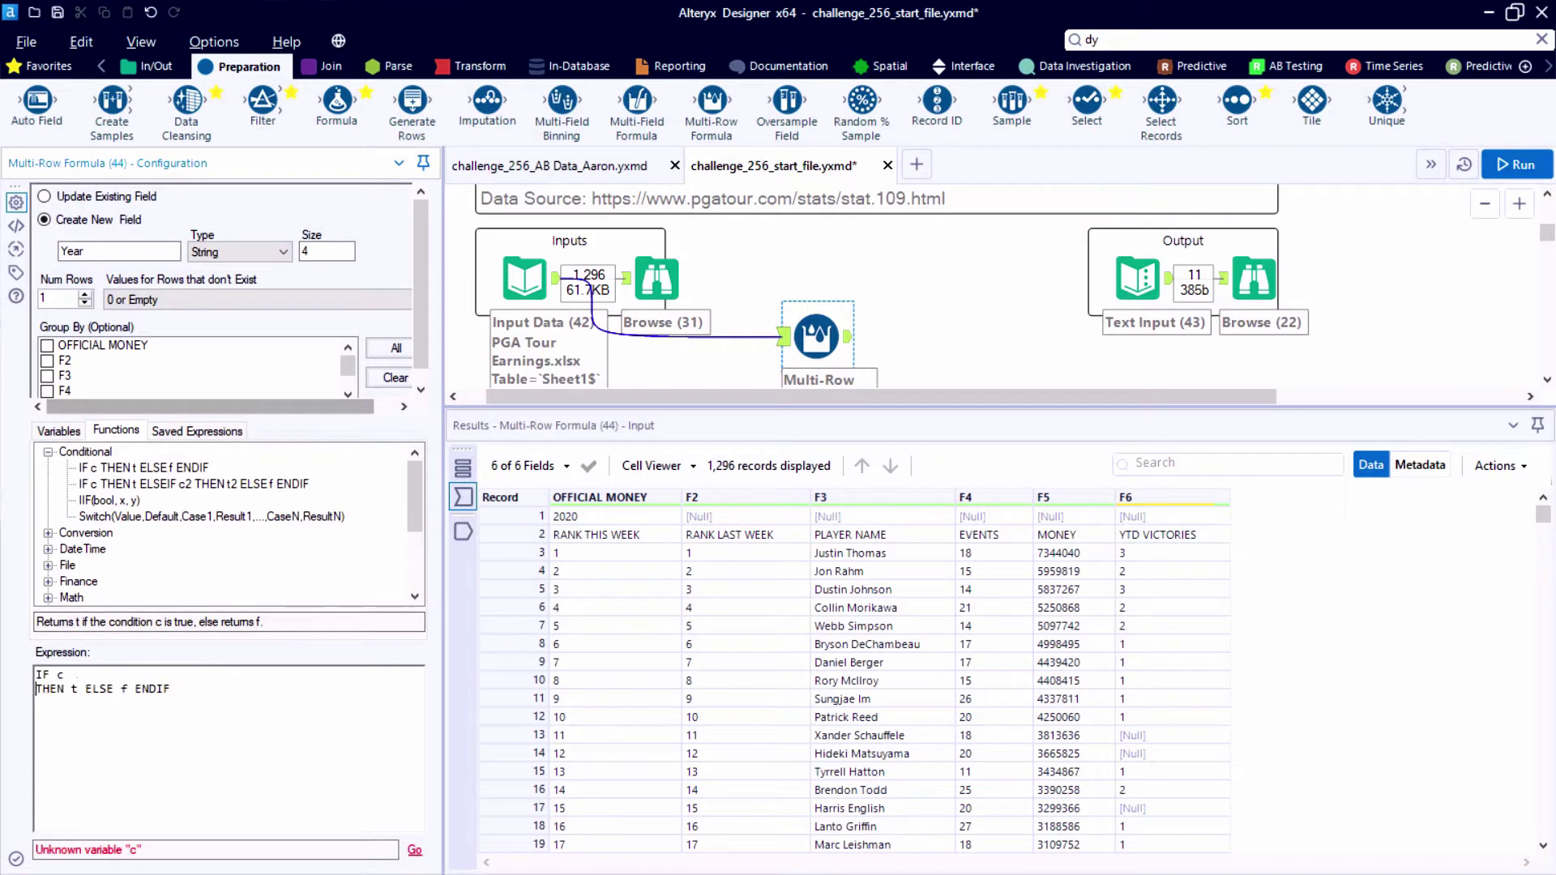
pyautogui.click(85, 689)
pyautogui.press('Return')
pyautogui.click(86, 702)
pyautogui.press('Return')
# Set the IF condition to [Row+1:OFFICIAL MONEY]='RANK THIS WEEK'.
pyautogui.scroll(4, 114, 729)
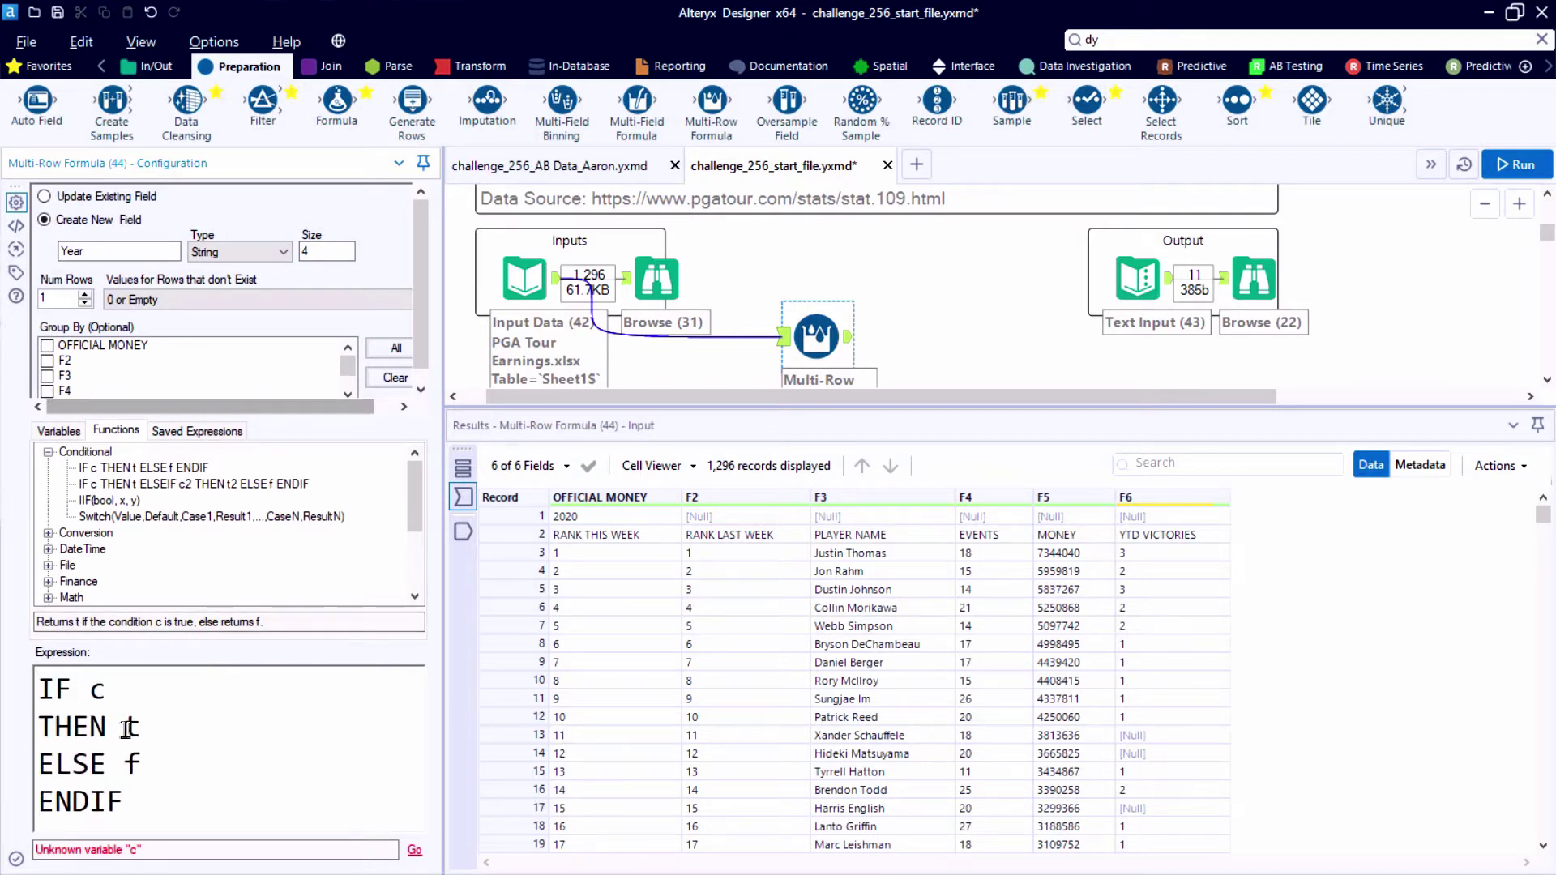
pyautogui.click(63, 433)
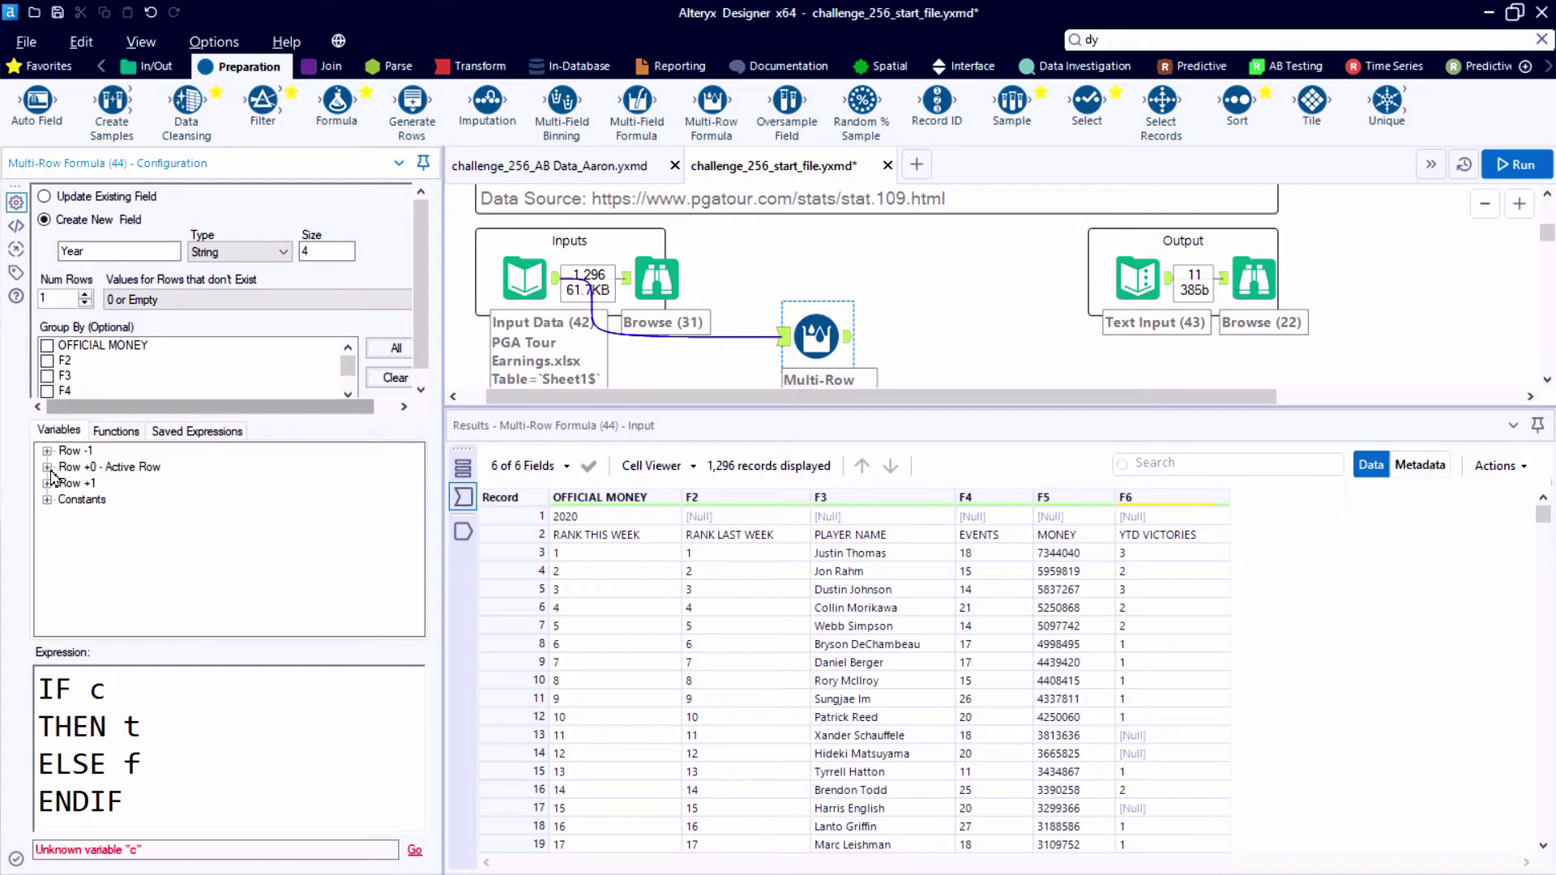
pyautogui.doubleClick(96, 691)
pyautogui.click(48, 483)
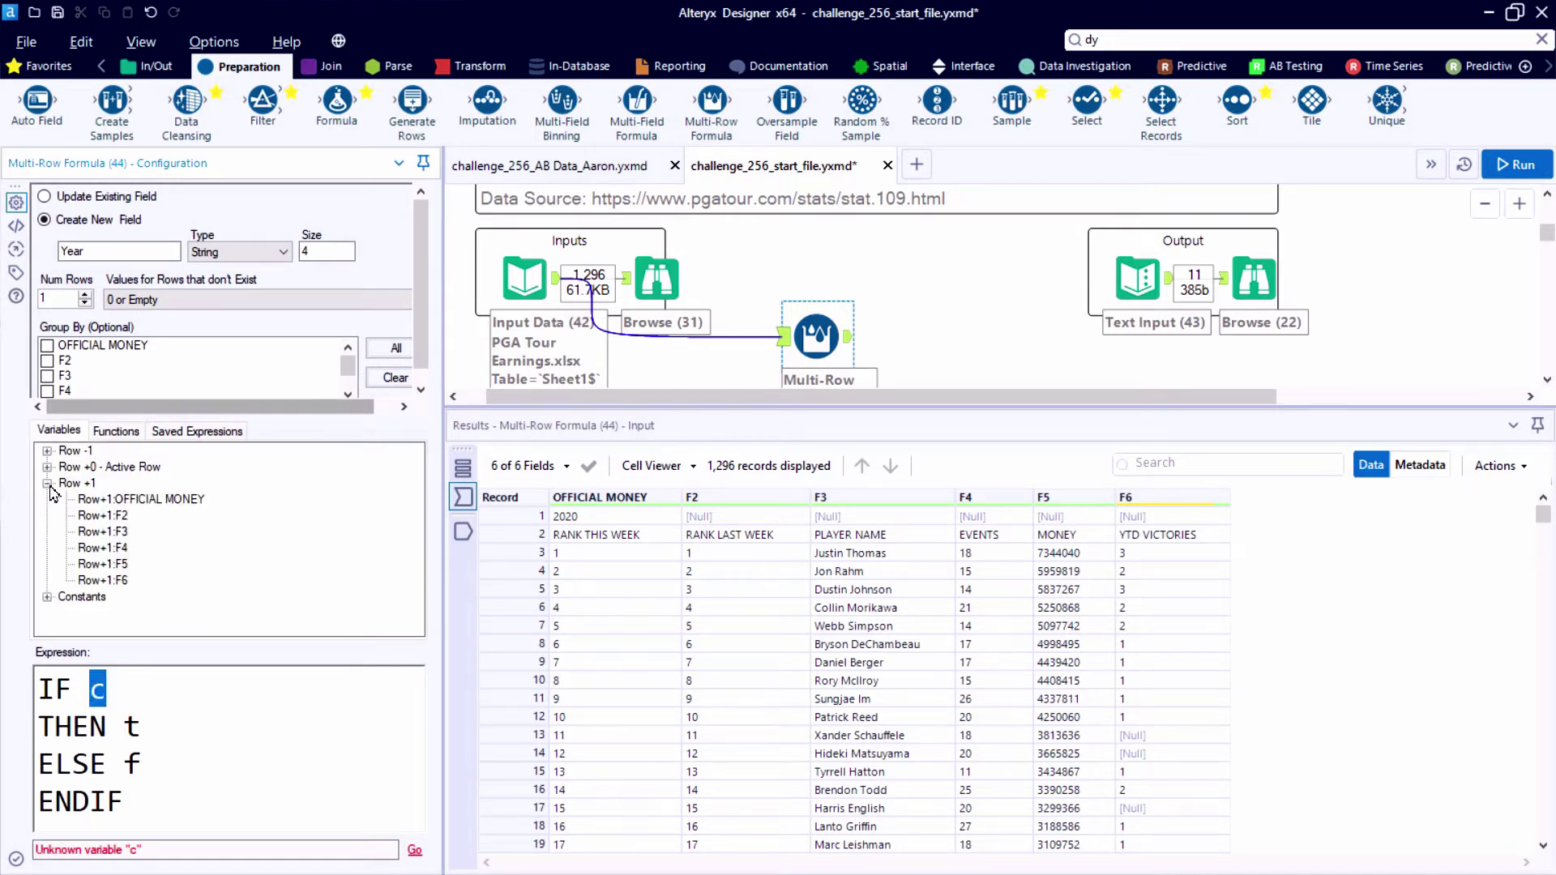
pyautogui.doubleClick(111, 500)
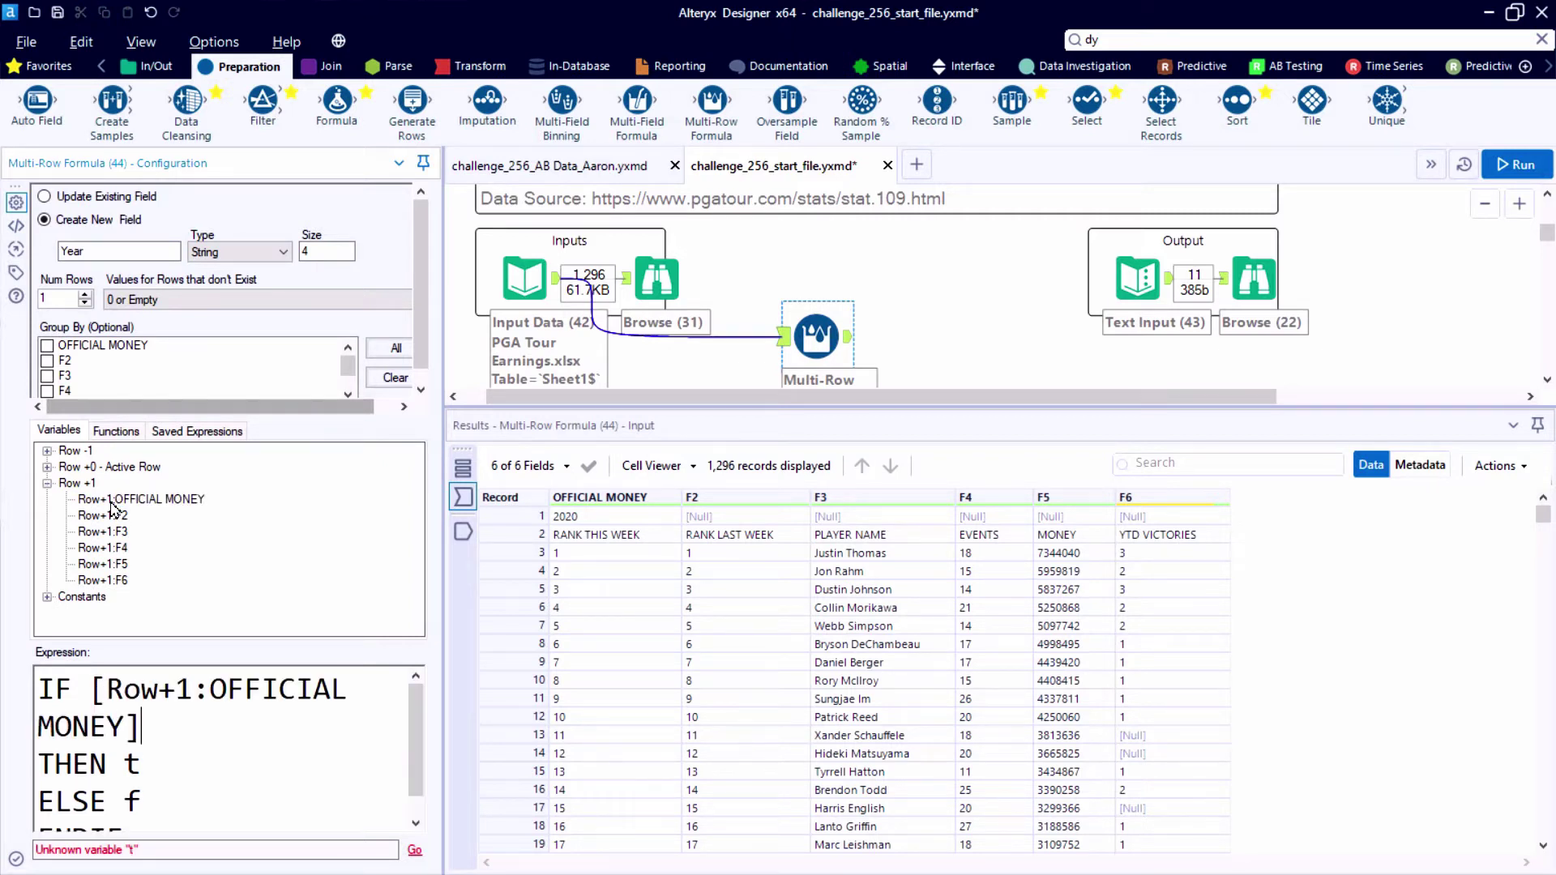
pyautogui.write("='RANK THIS WEEK'")
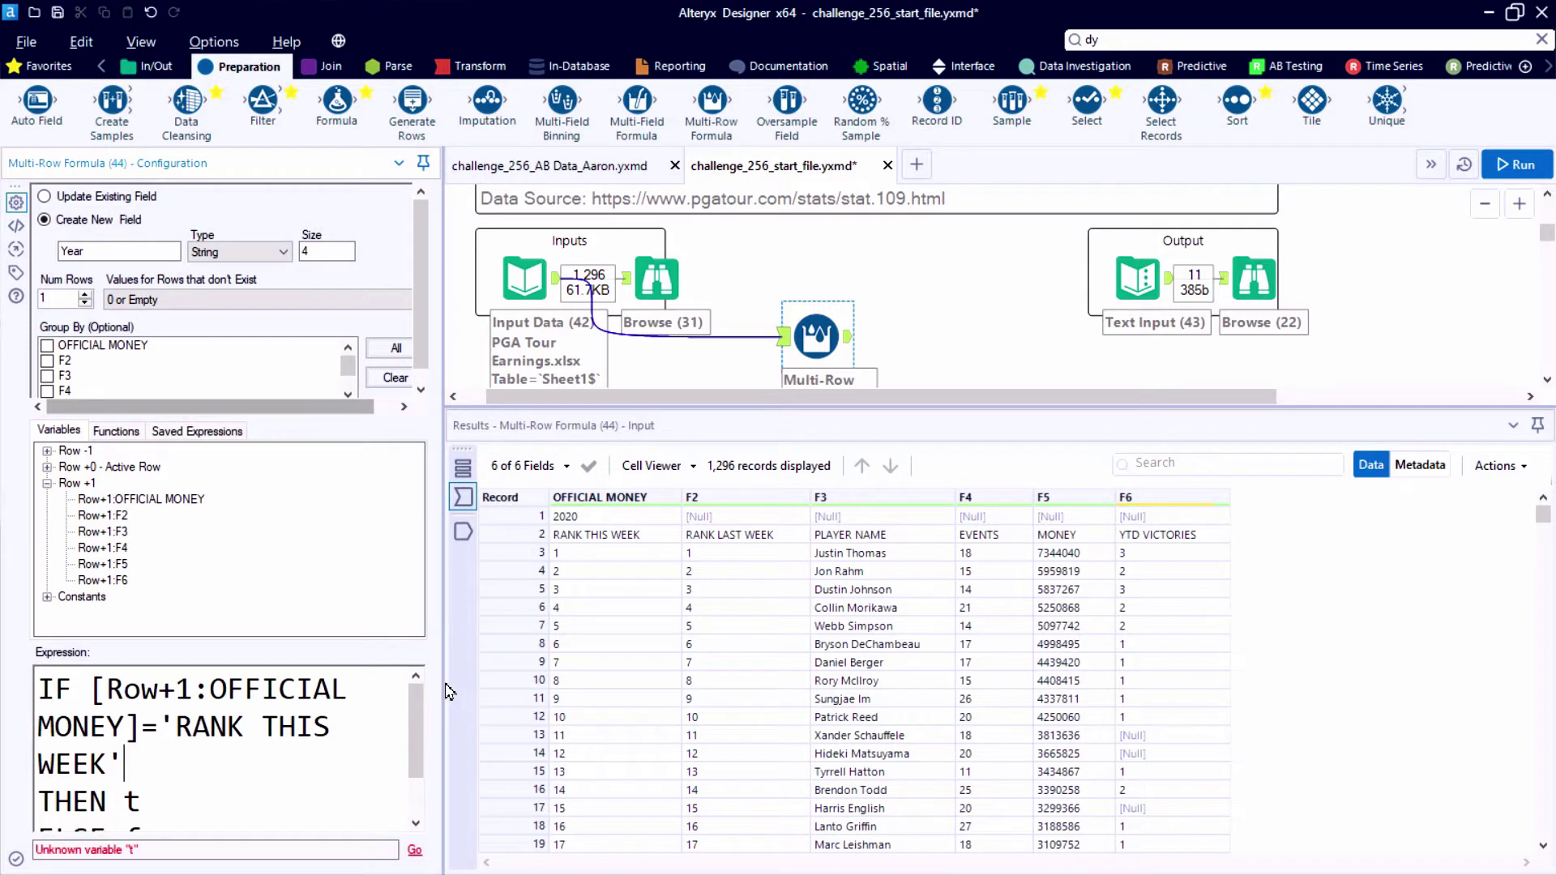
pyautogui.keyDown('ctrl'); pyautogui.scroll(-3, 298, 722); pyautogui.keyUp('ctrl')
pyautogui.click(297, 722)
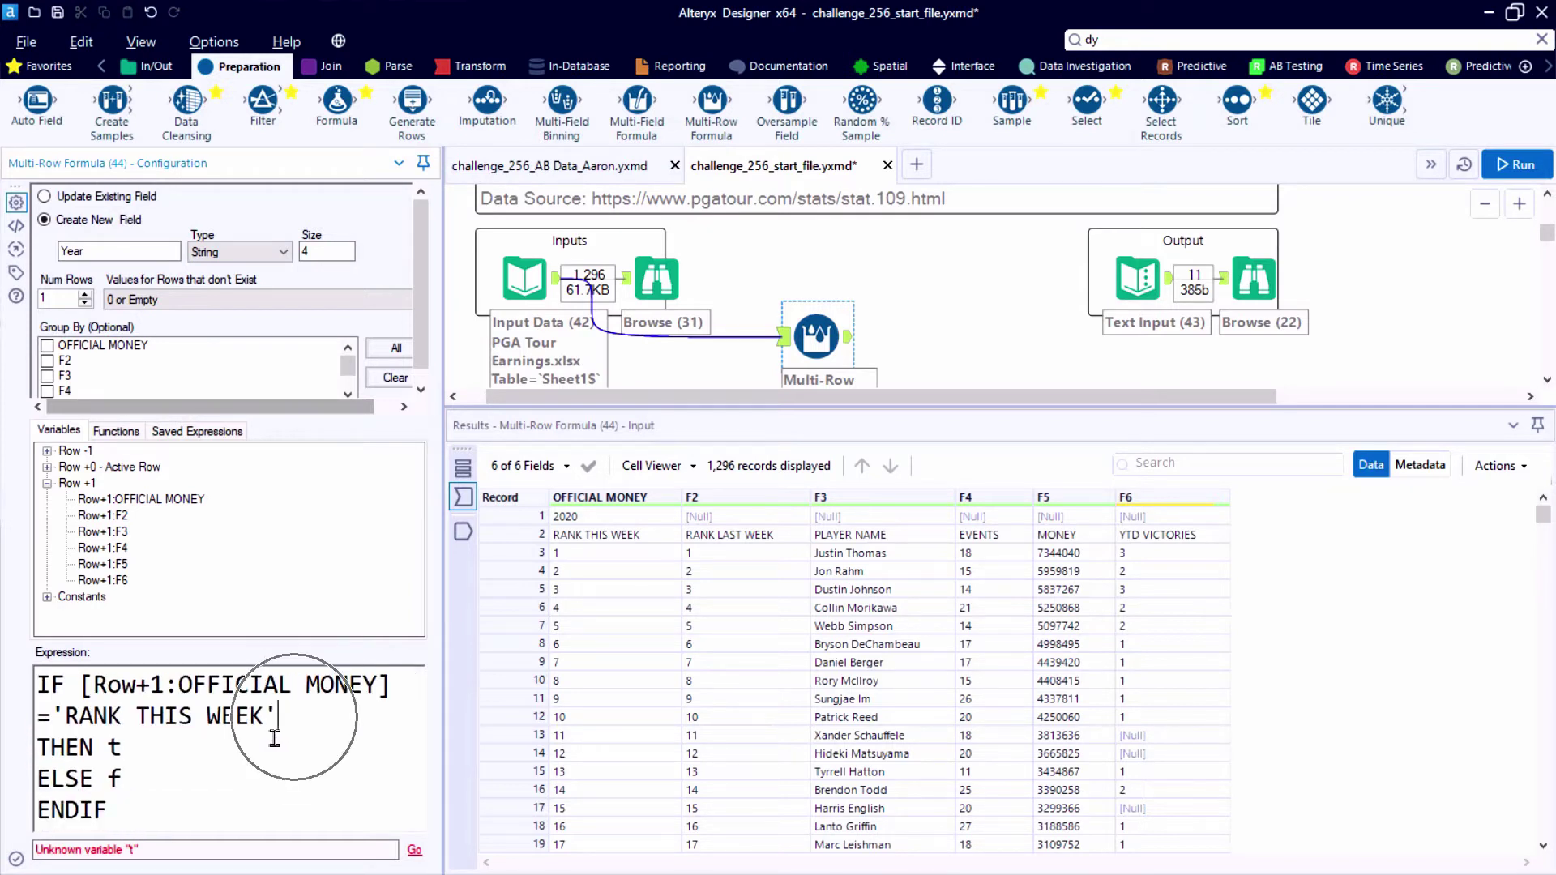
# Make THEN return [OFFICIAL MONEY] and ELSE return '', then run the workflow.
pyautogui.doubleClick(111, 751)
pyautogui.click(47, 468)
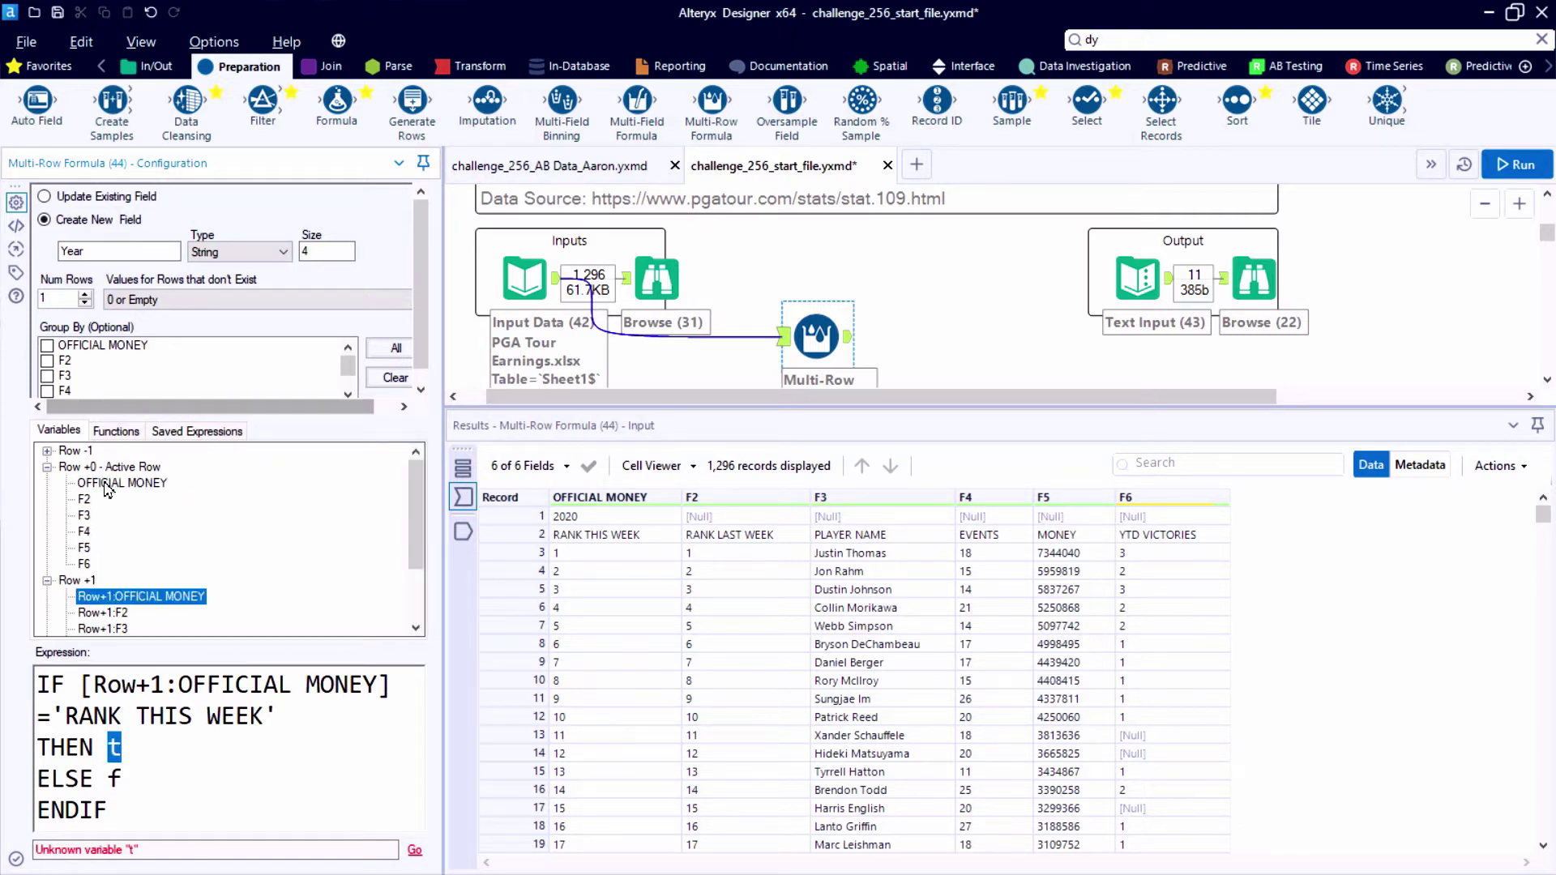
pyautogui.doubleClick(114, 483)
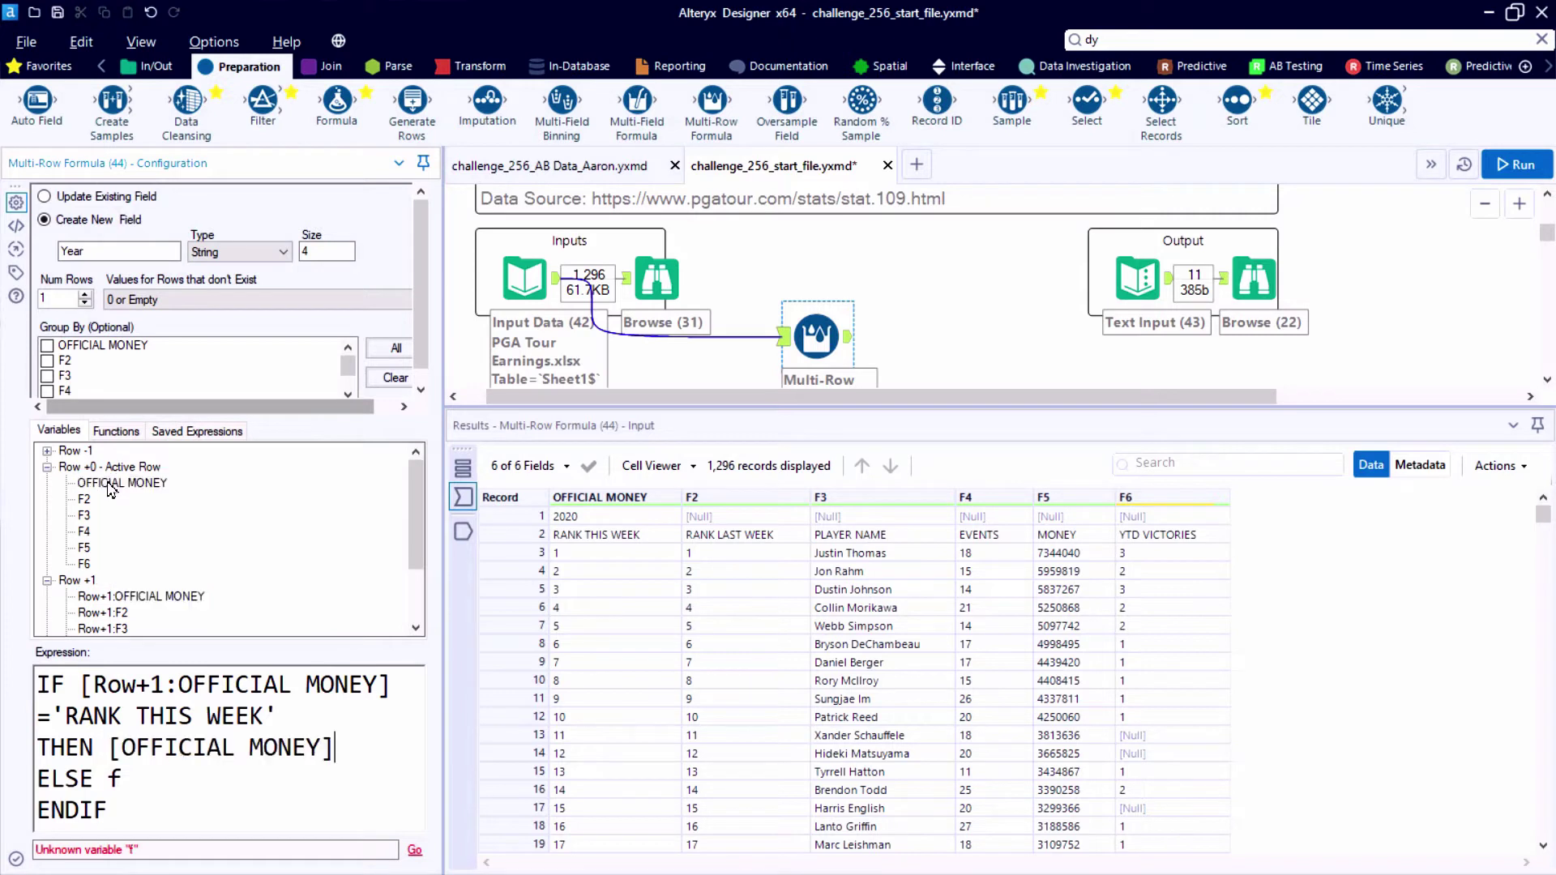
pyautogui.doubleClick(116, 780)
pyautogui.write("''")
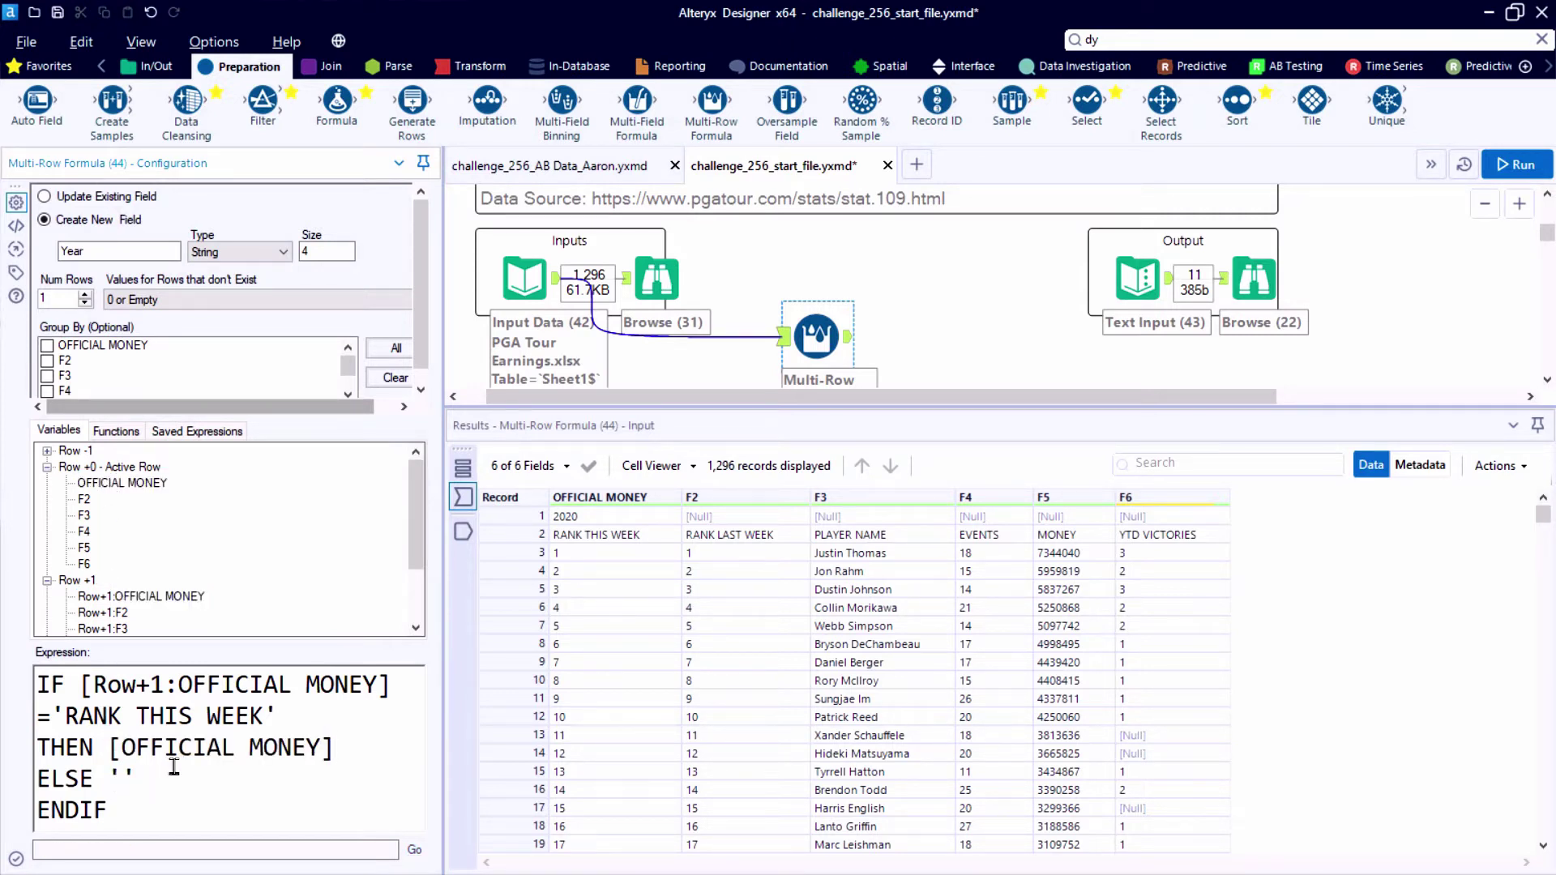
pyautogui.hotkey('ctrl', 'r')
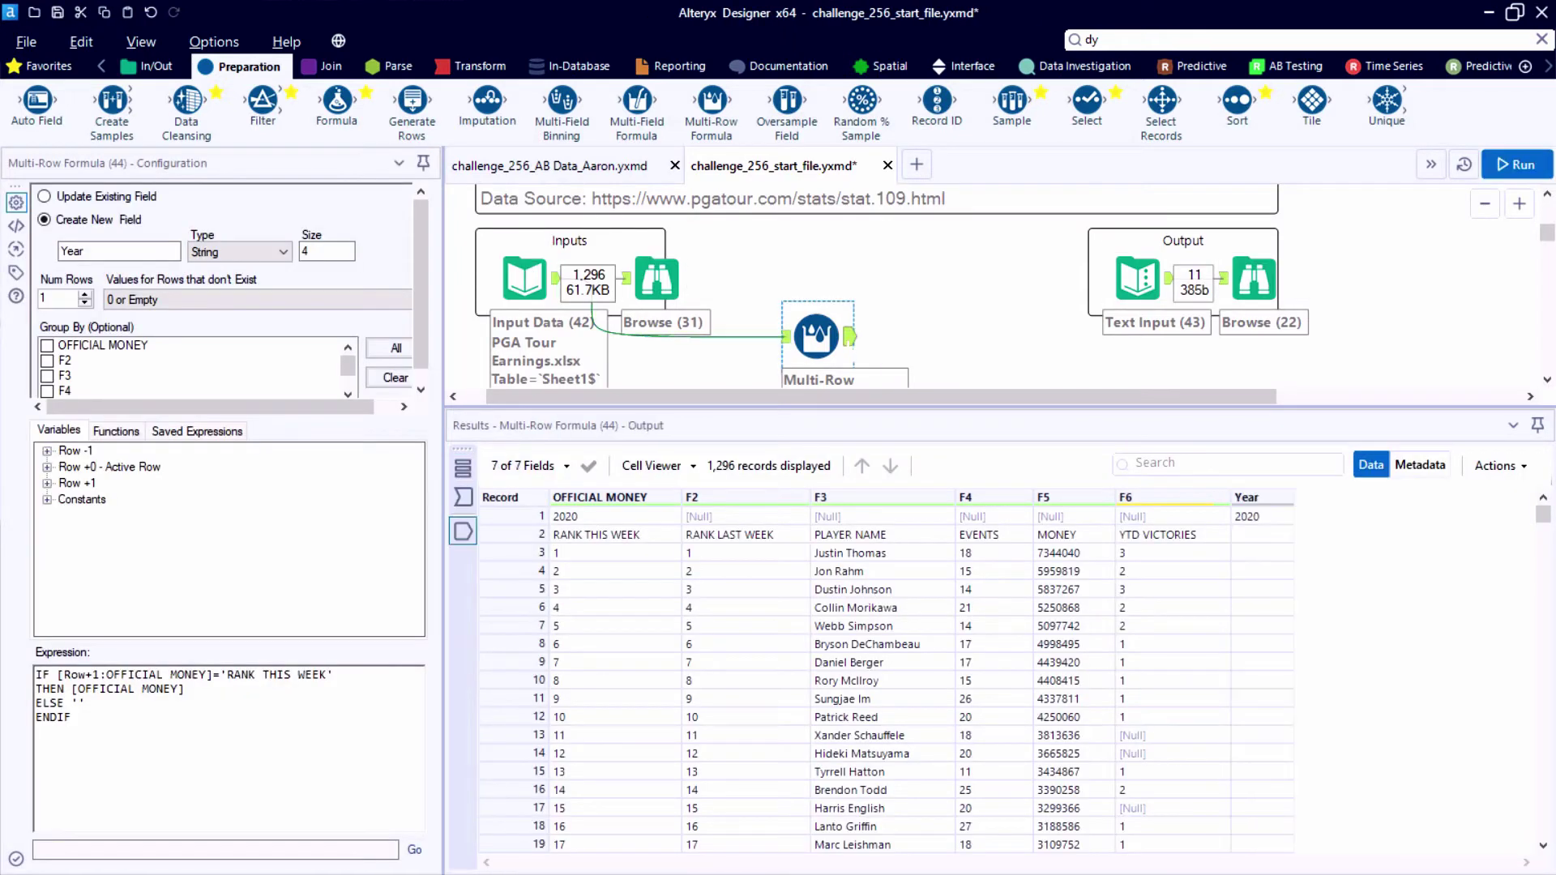
pyautogui.click(593, 520)
pyautogui.click(1262, 518)
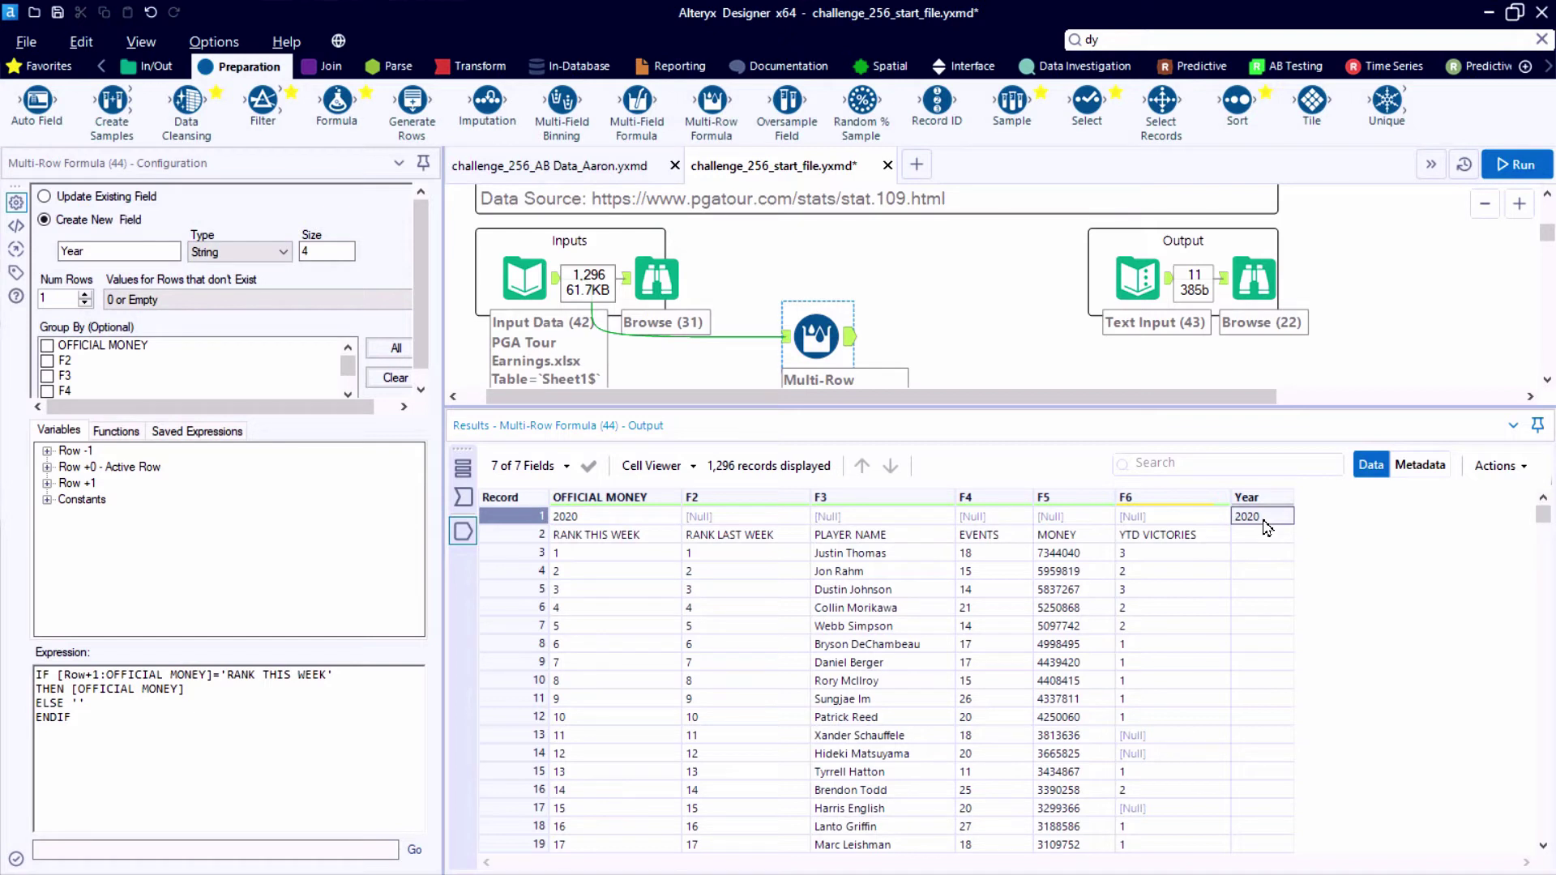
pyautogui.click(166, 732)
pyautogui.scroll(2, 166, 731)
pyautogui.scroll(-1, 166, 732)
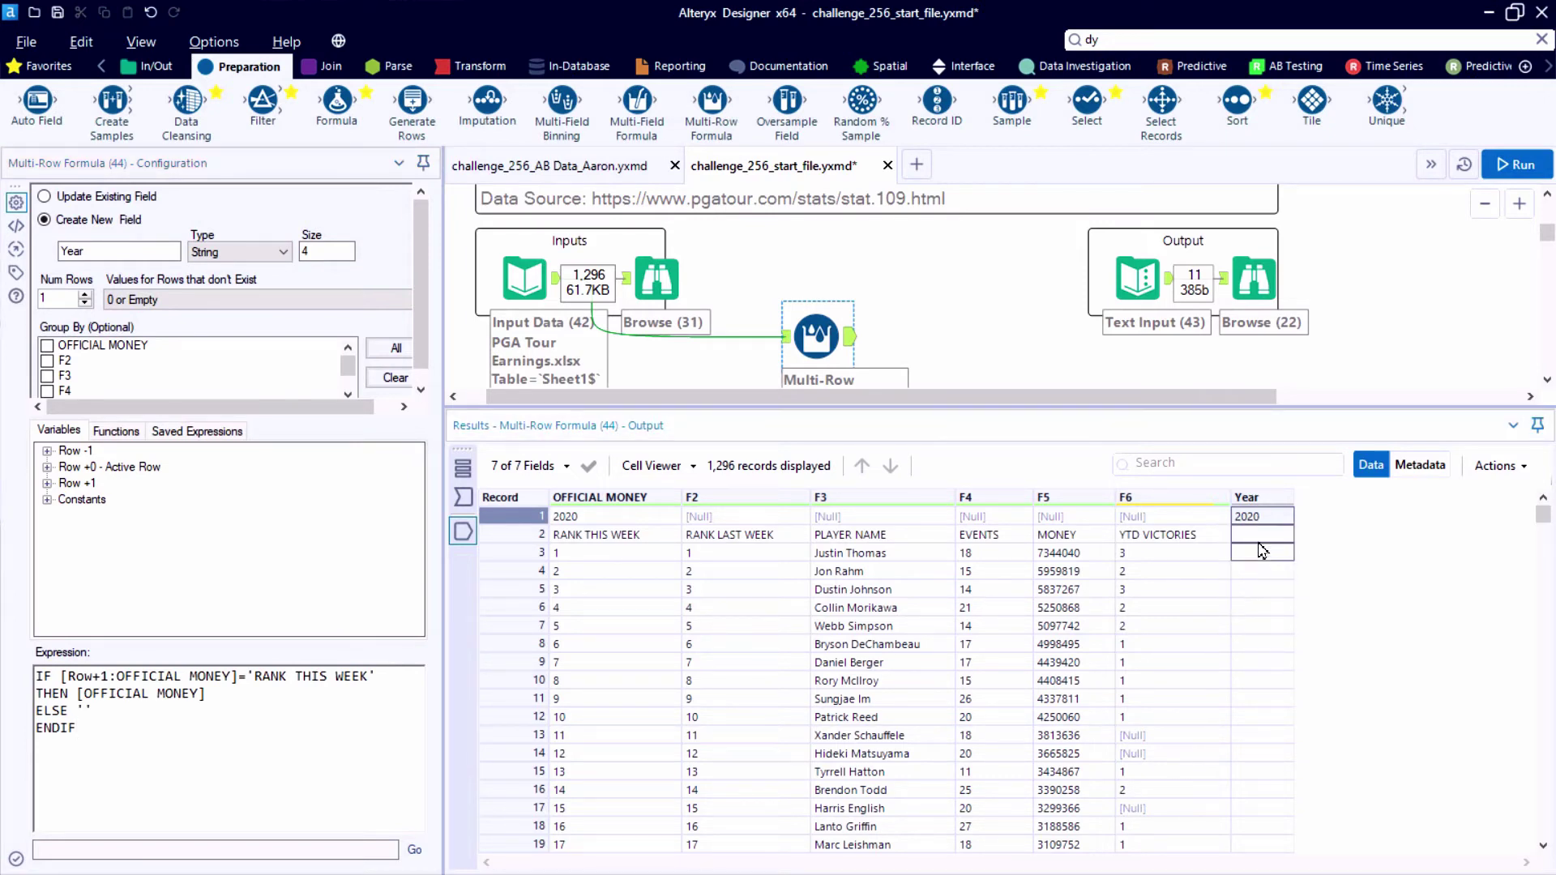
pyautogui.press('pagedown')
pyautogui.press('pagedown')
pyautogui.press('pagedown')
pyautogui.press('pagedown')
pyautogui.press('pagedown')
pyautogui.press('pagedown')
pyautogui.press('pagedown')
pyautogui.press('pagedown')
pyautogui.press('pagedown')
pyautogui.press('pagedown')
pyautogui.press('pagedown')
pyautogui.press('pagedown')
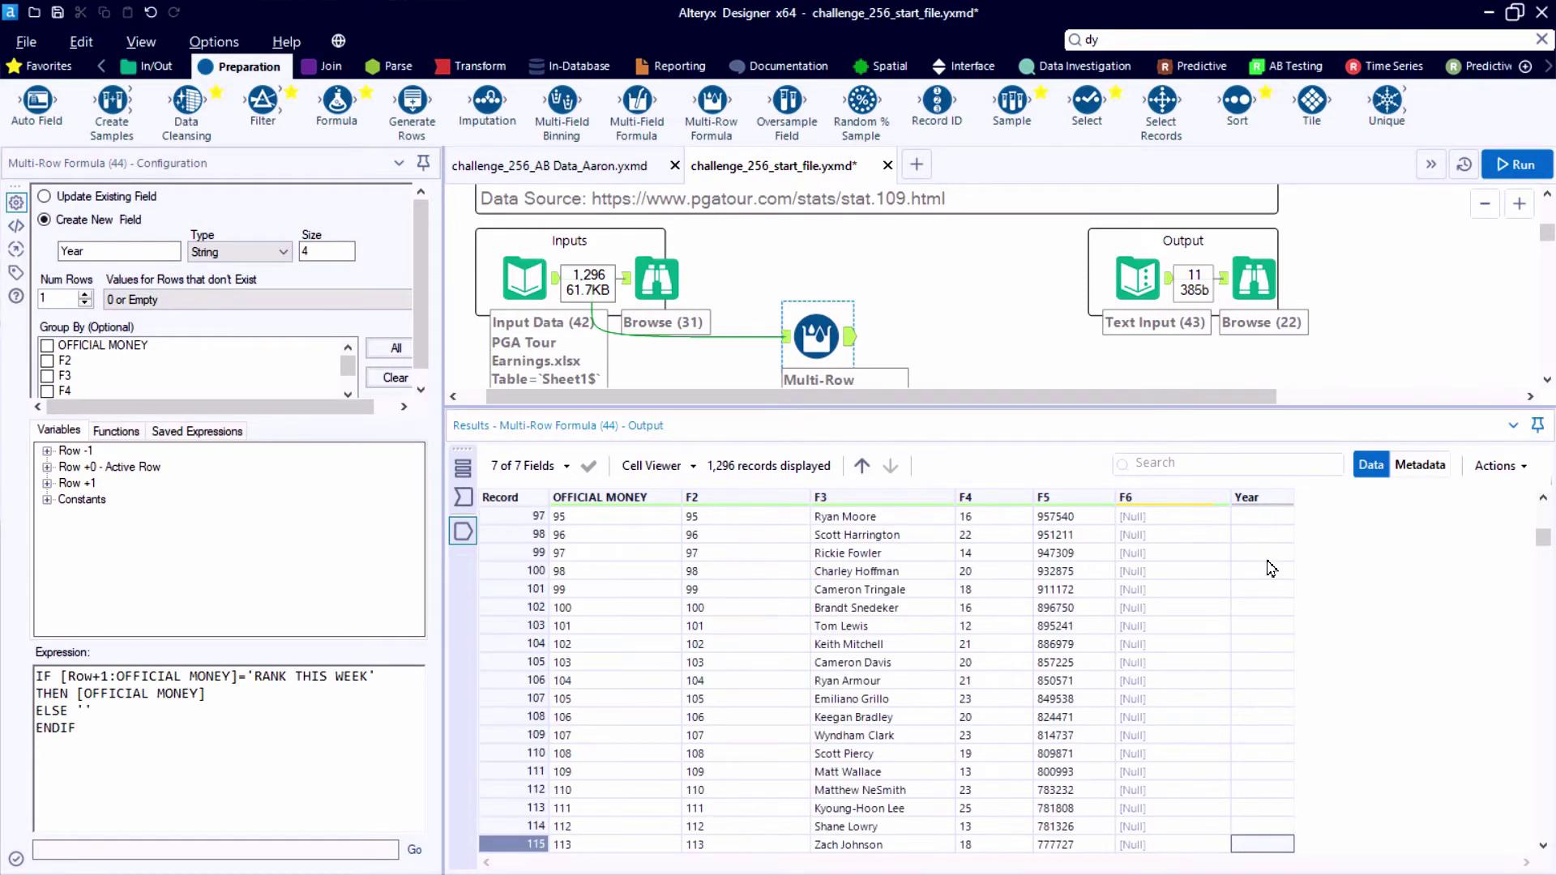
pyautogui.press('pagedown')
pyautogui.press('pagedown')
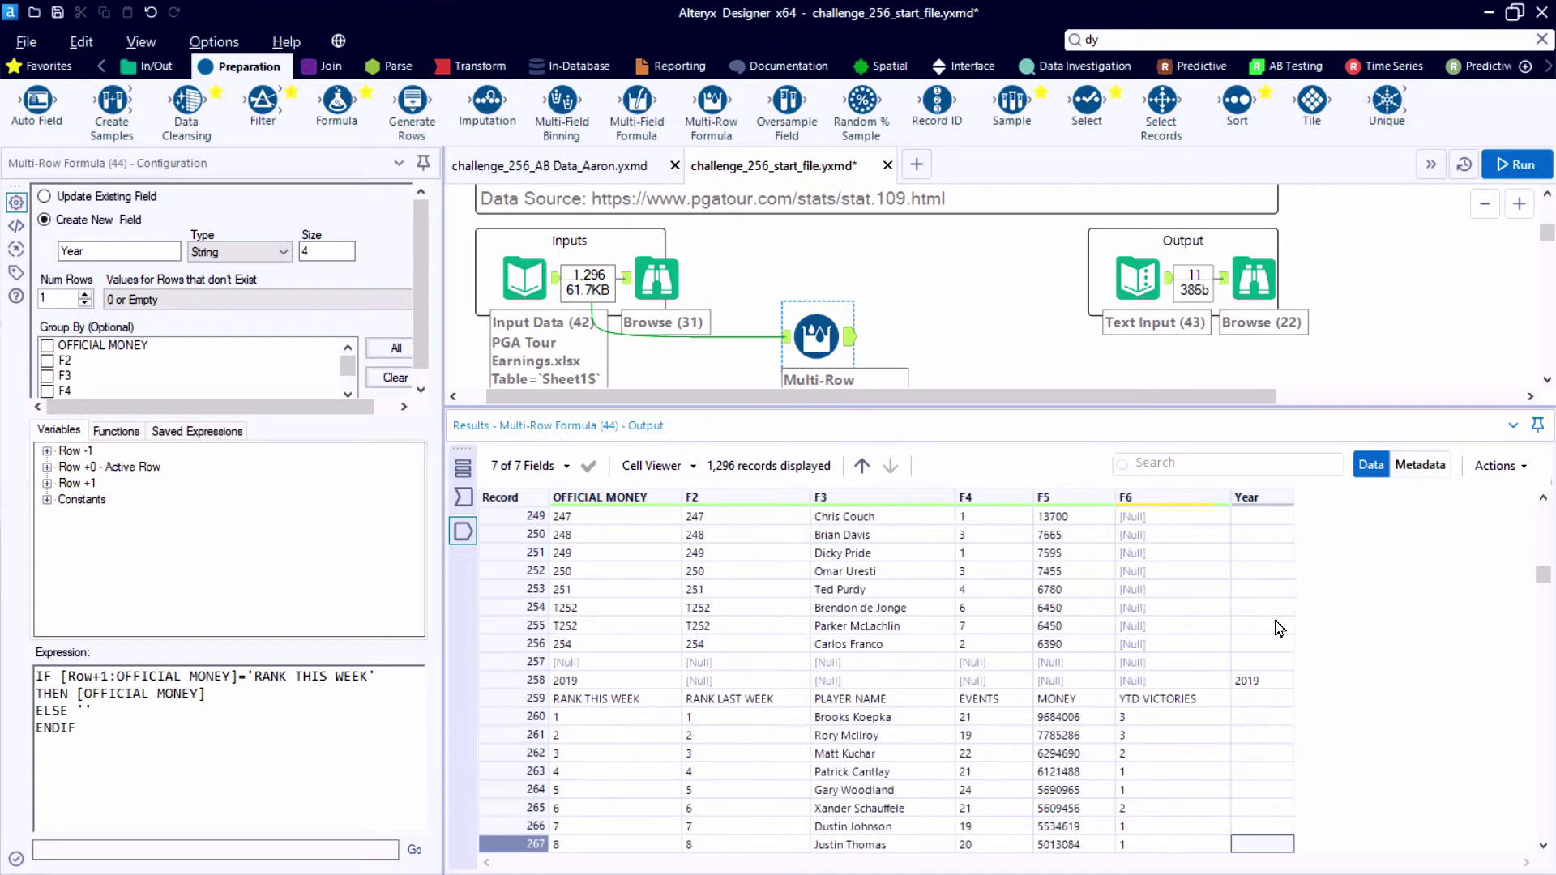
pyautogui.moveTo(1272, 681); pyautogui.dragTo(1270, 807)
pyautogui.scroll(-2, 1264, 693)
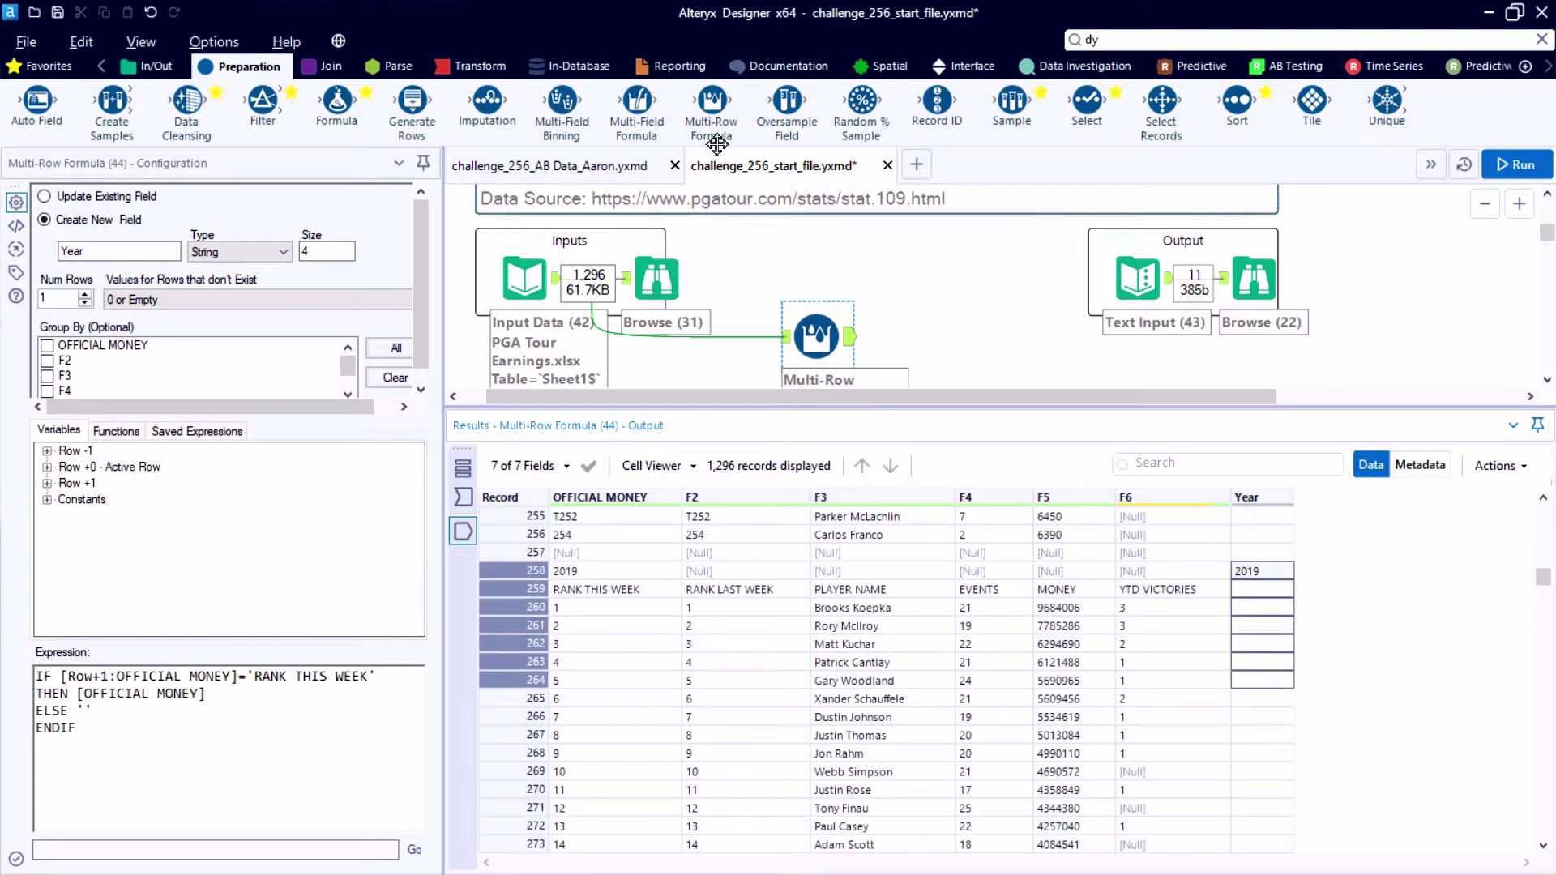
# Open the Multi-Row Formula example workflow and run it.
pyautogui.click(628, 306)
pyautogui.click(712, 109)
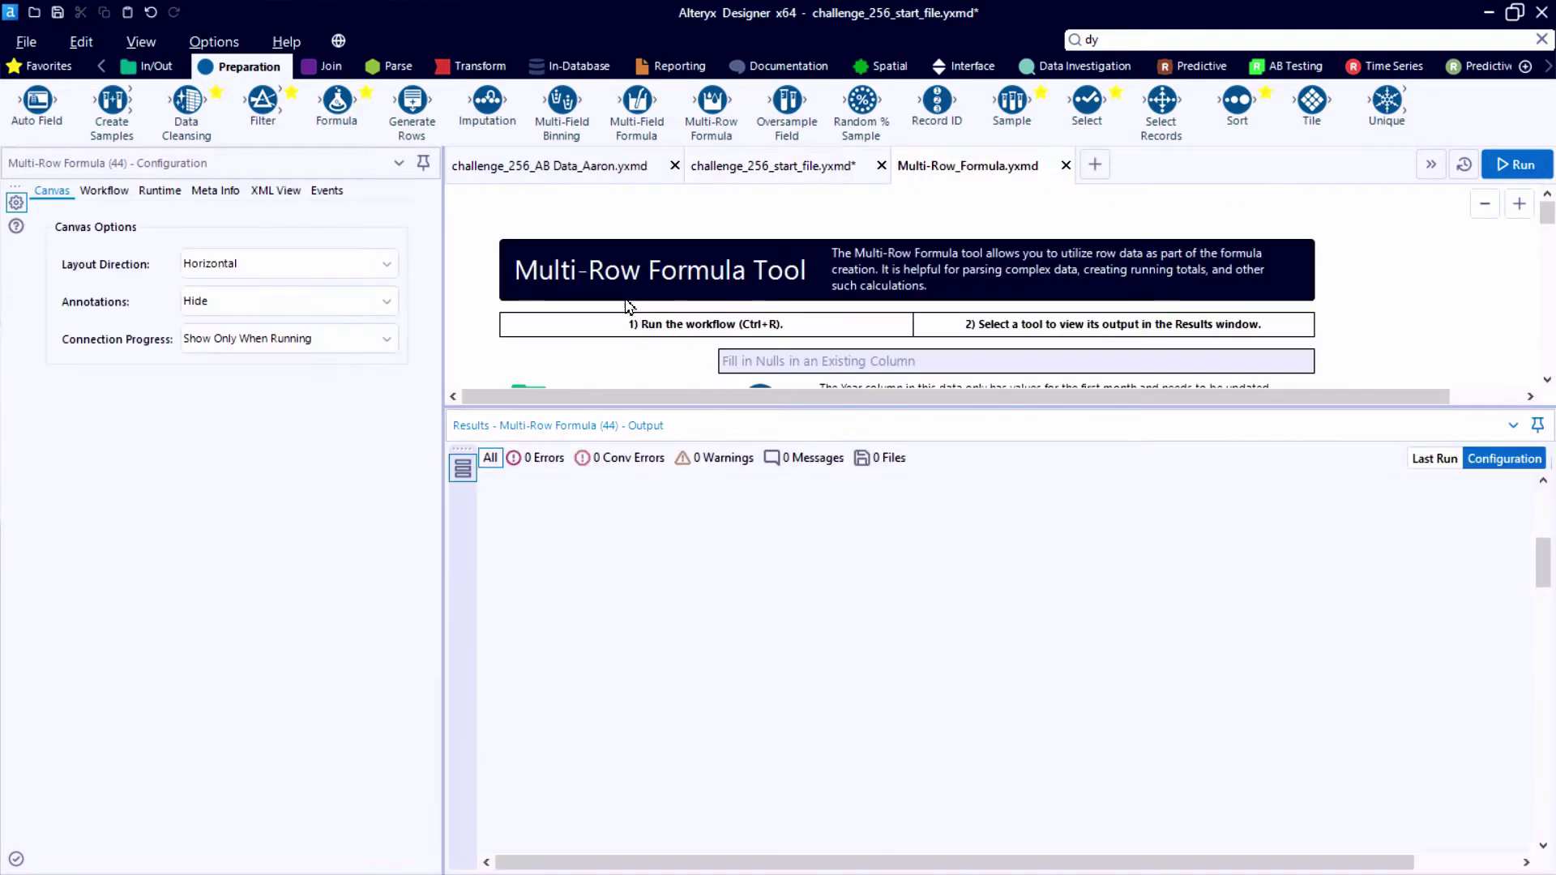
pyautogui.click(822, 291)
pyautogui.hotkey('ctrl', 'r')
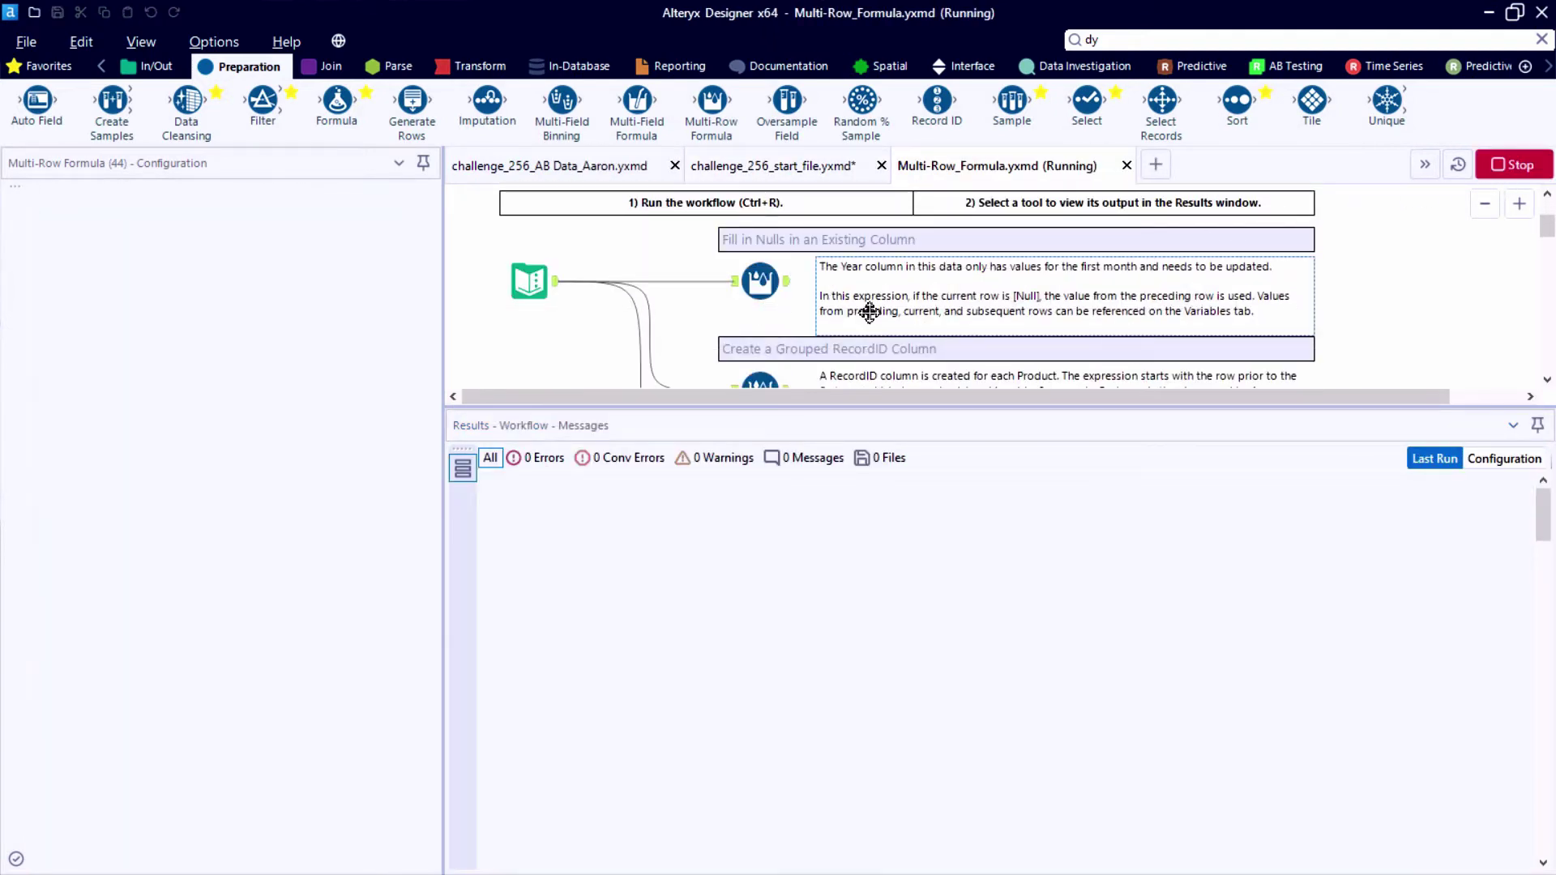
# Copy the example's fill-down Multi-Row Formula and return to Multi-Row Formula 44 in the challenge workflow.
pyautogui.click(750, 283)
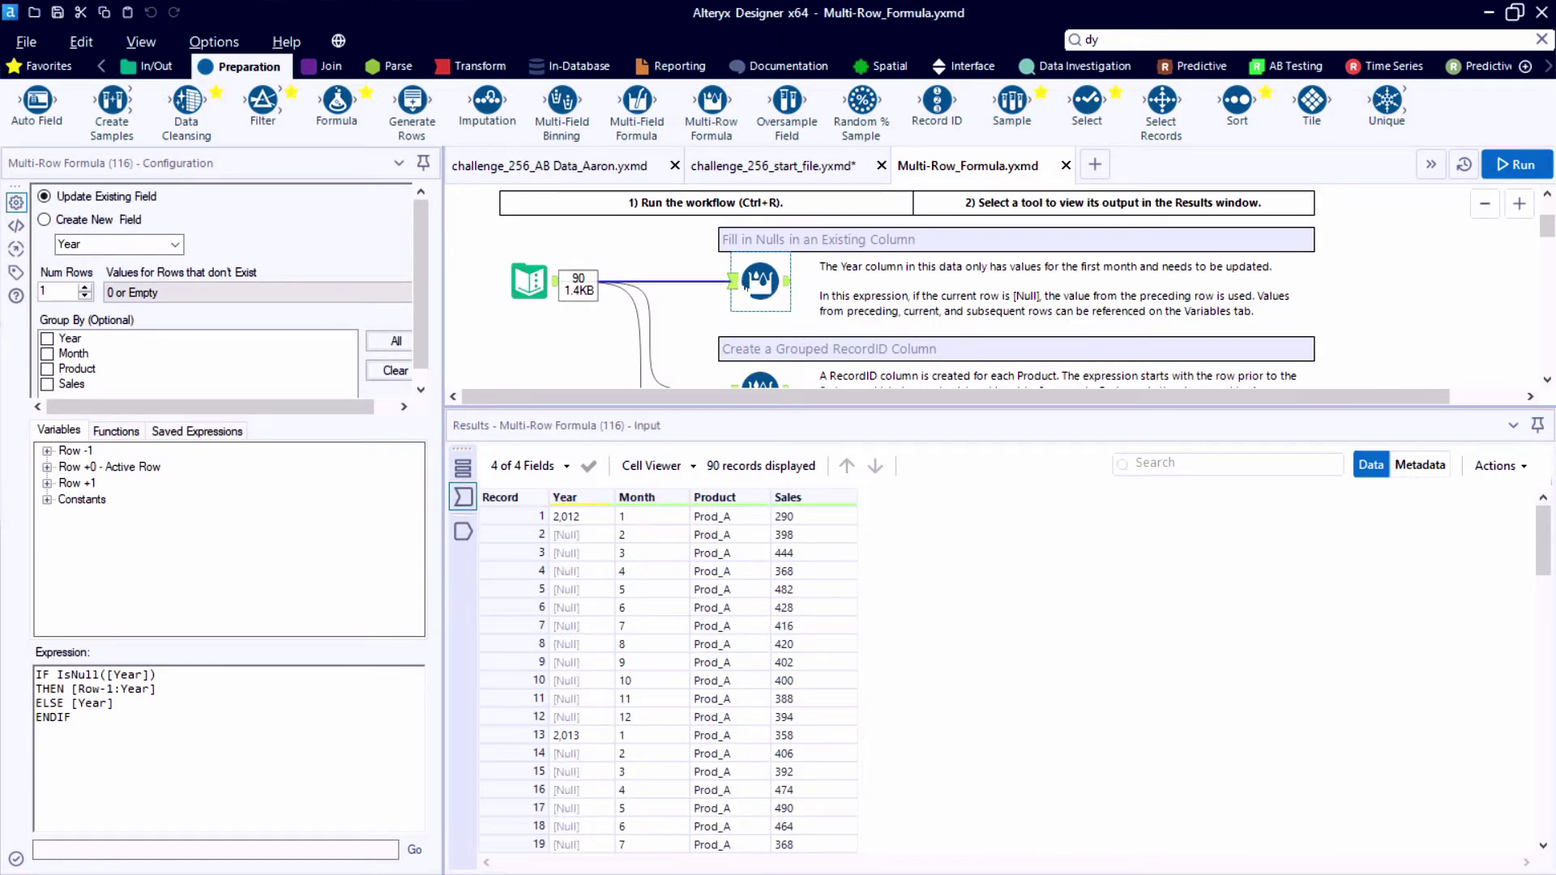
pyautogui.rightClick(775, 285)
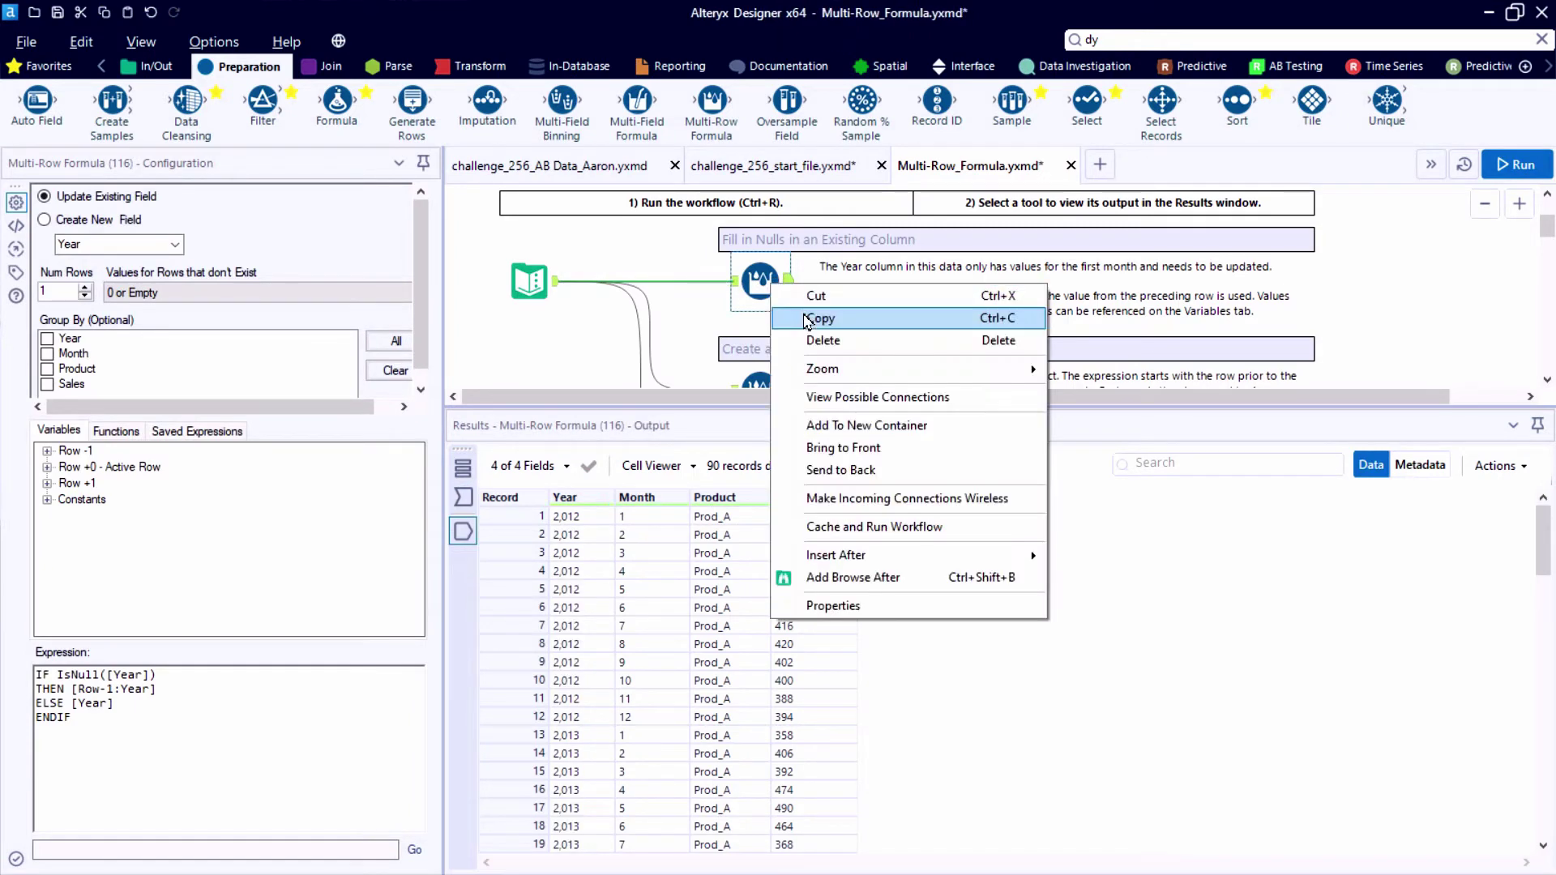
pyautogui.click(806, 318)
pyautogui.hotkey('ctrl', 'Tab')
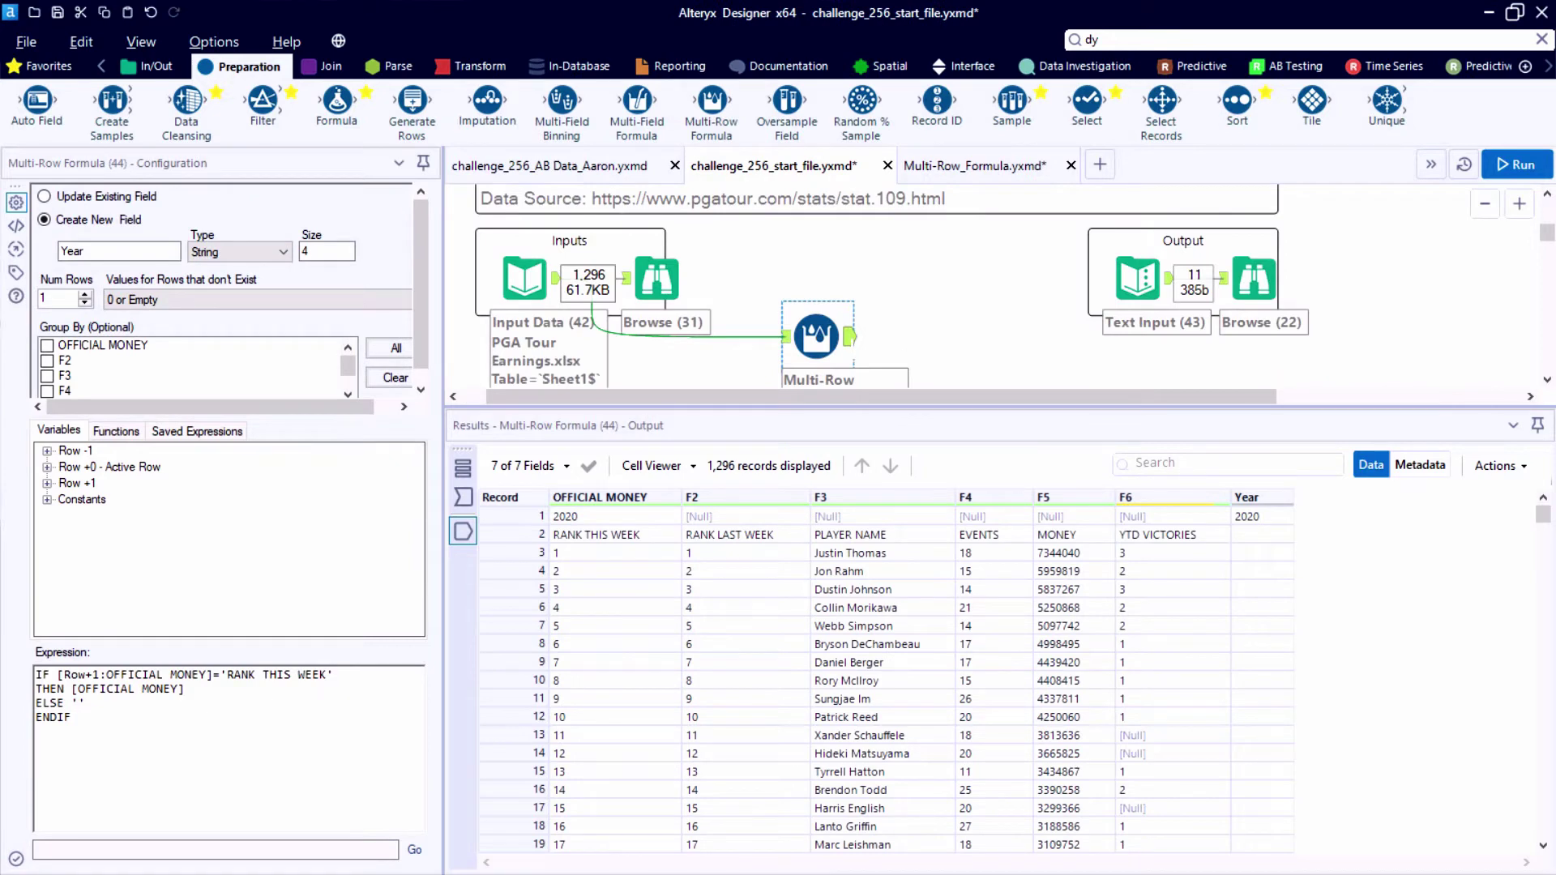
pyautogui.rightClick(849, 338)
# Paste the fill-down formula after tool 44 and change its IsNull test to IsEMPTY.
pyautogui.click(910, 631)
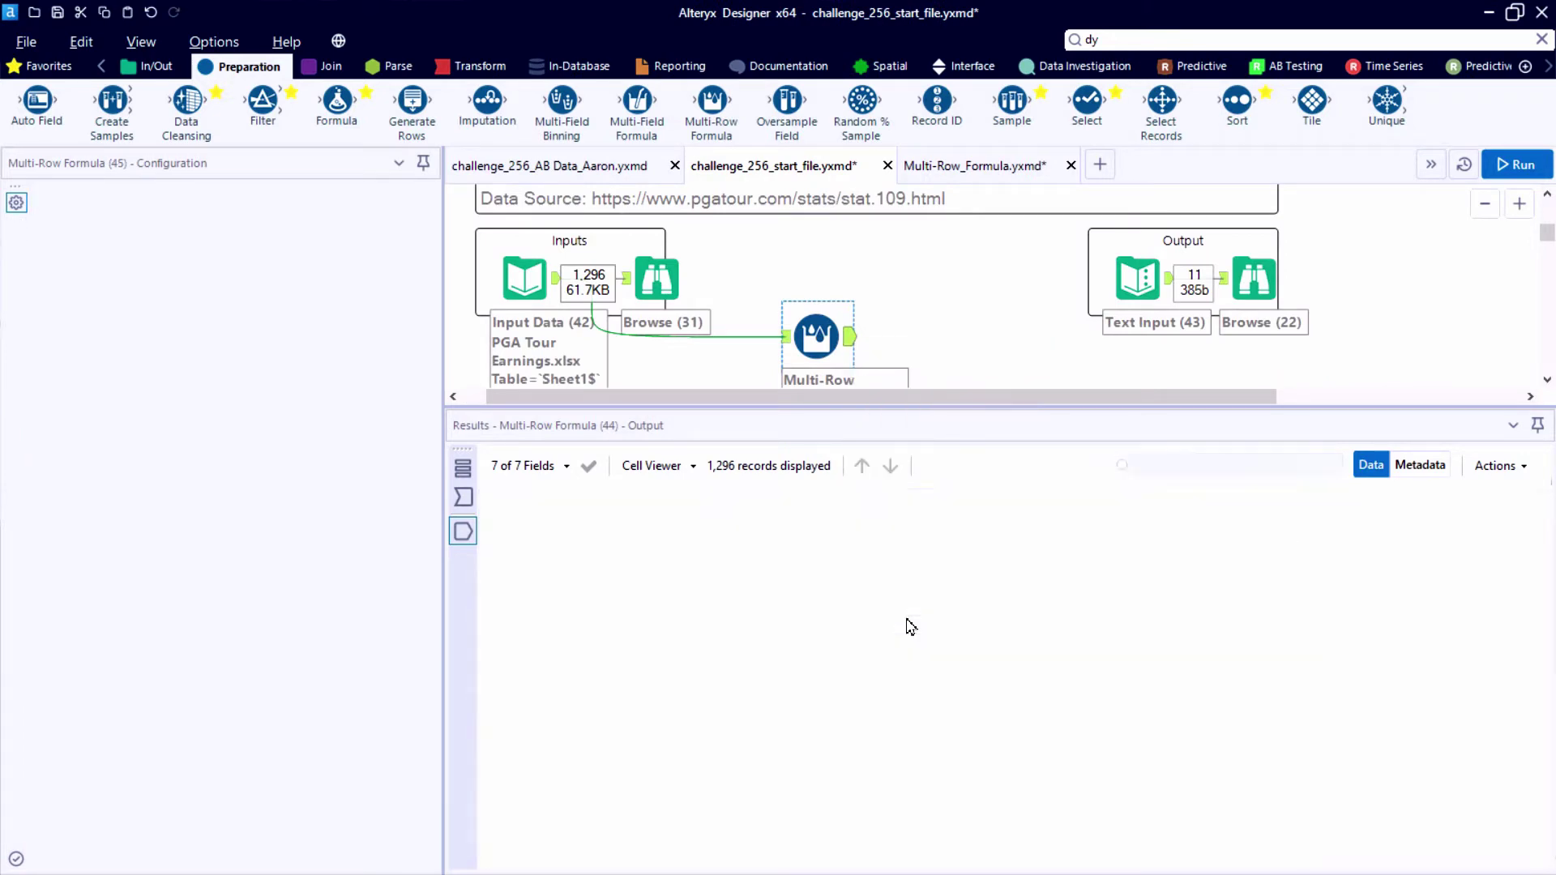
pyautogui.click(913, 336)
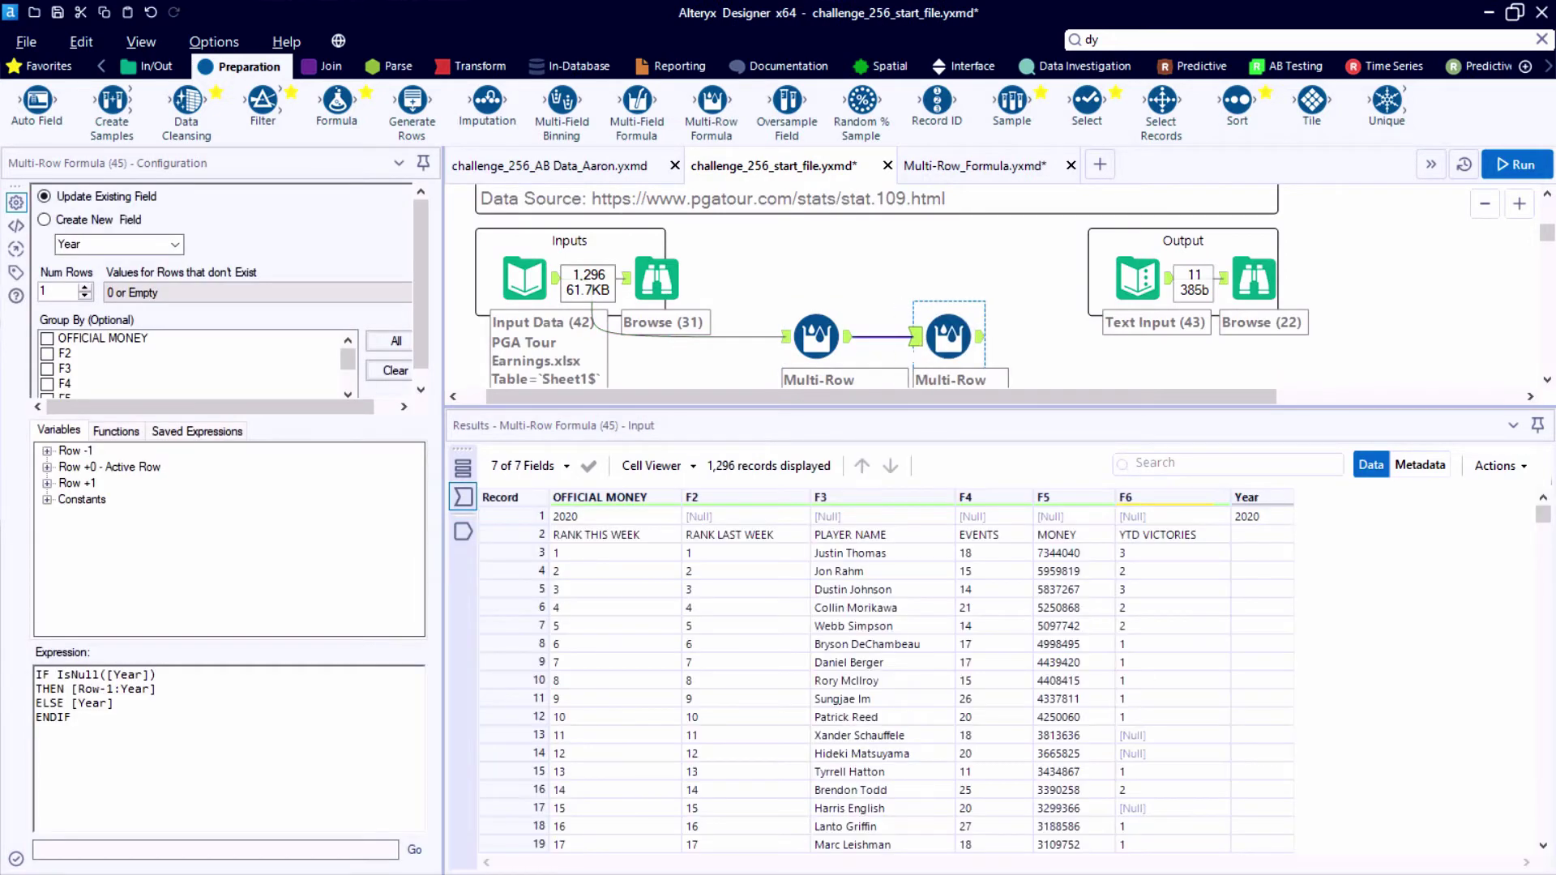
pyautogui.click(98, 703)
pyautogui.keyDown('ctrl'); pyautogui.scroll(5, 114, 698); pyautogui.keyUp('ctrl')
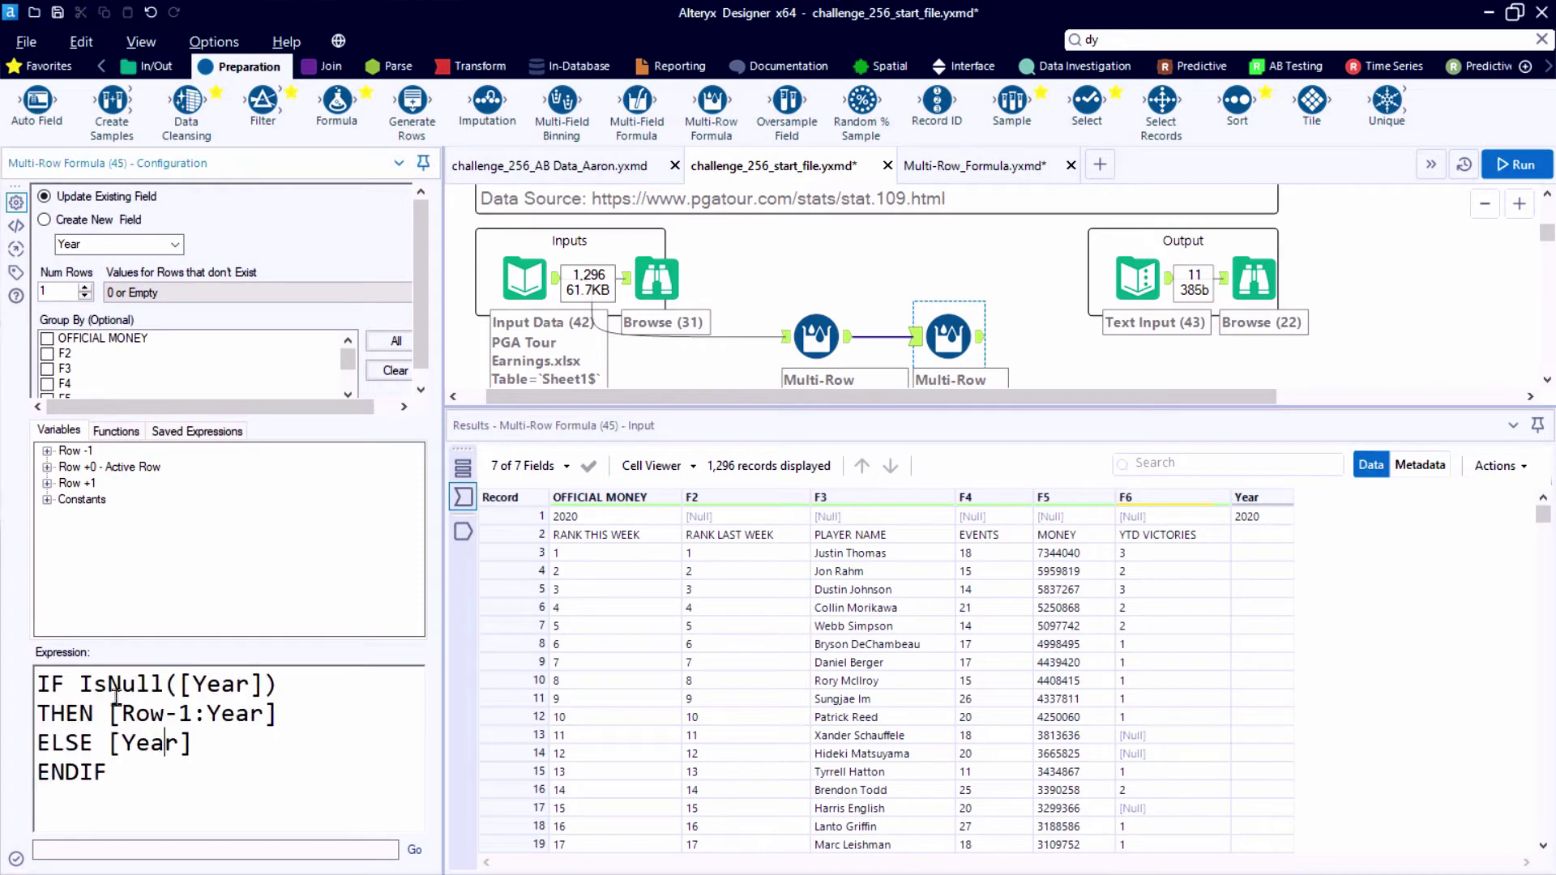
pyautogui.moveTo(109, 693); pyautogui.dragTo(165, 689)
pyautogui.write('EMPTY')
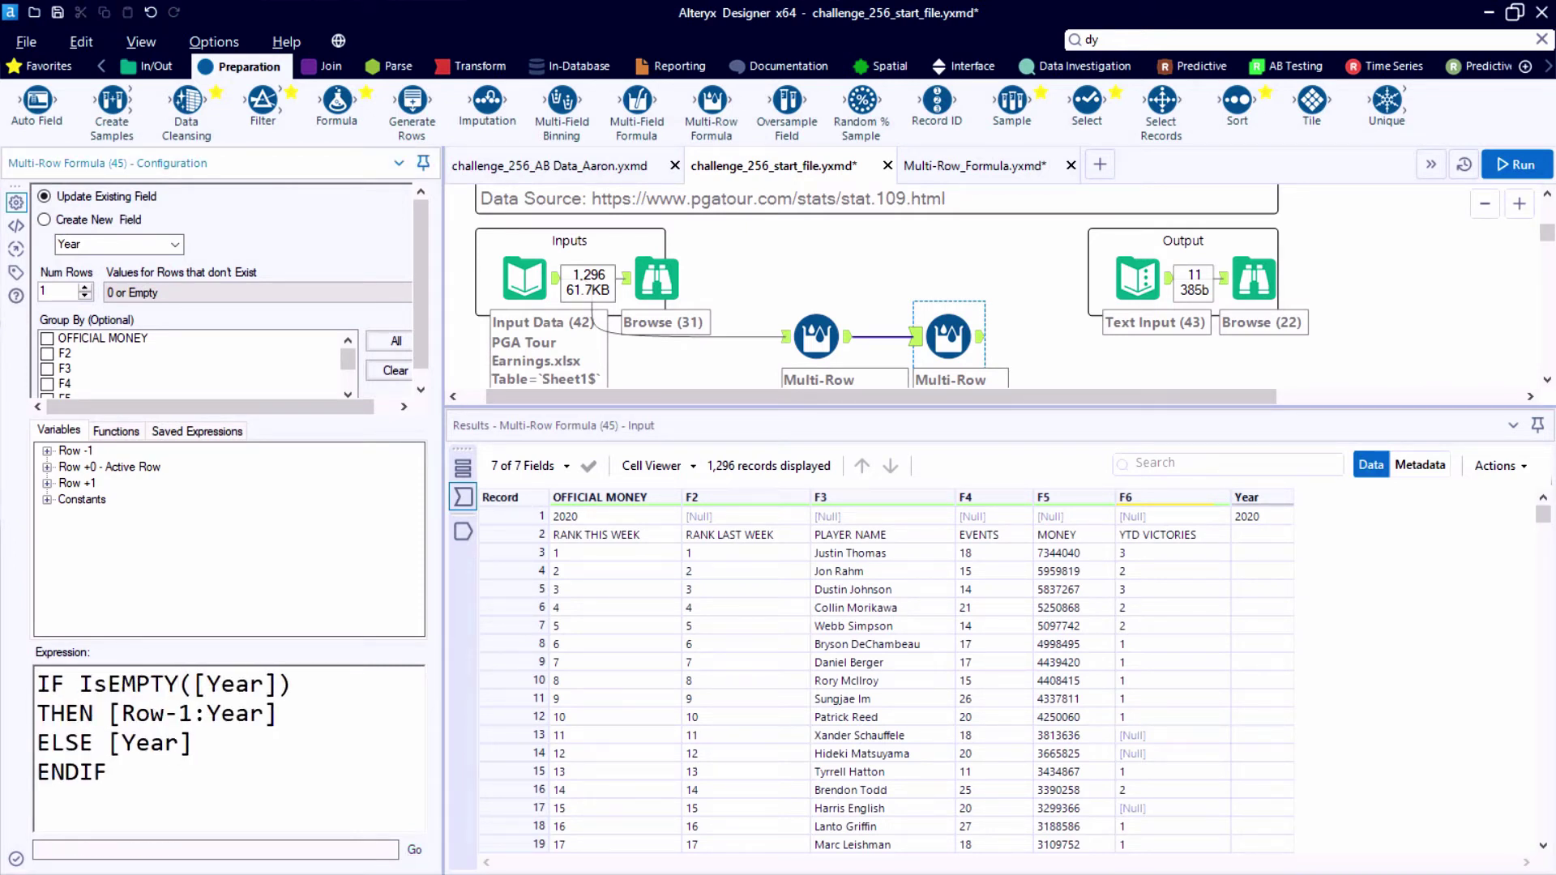
# Run the workflow and confirm Year reads 2020 on every output record.
pyautogui.hotkey('ctrl', 'r')
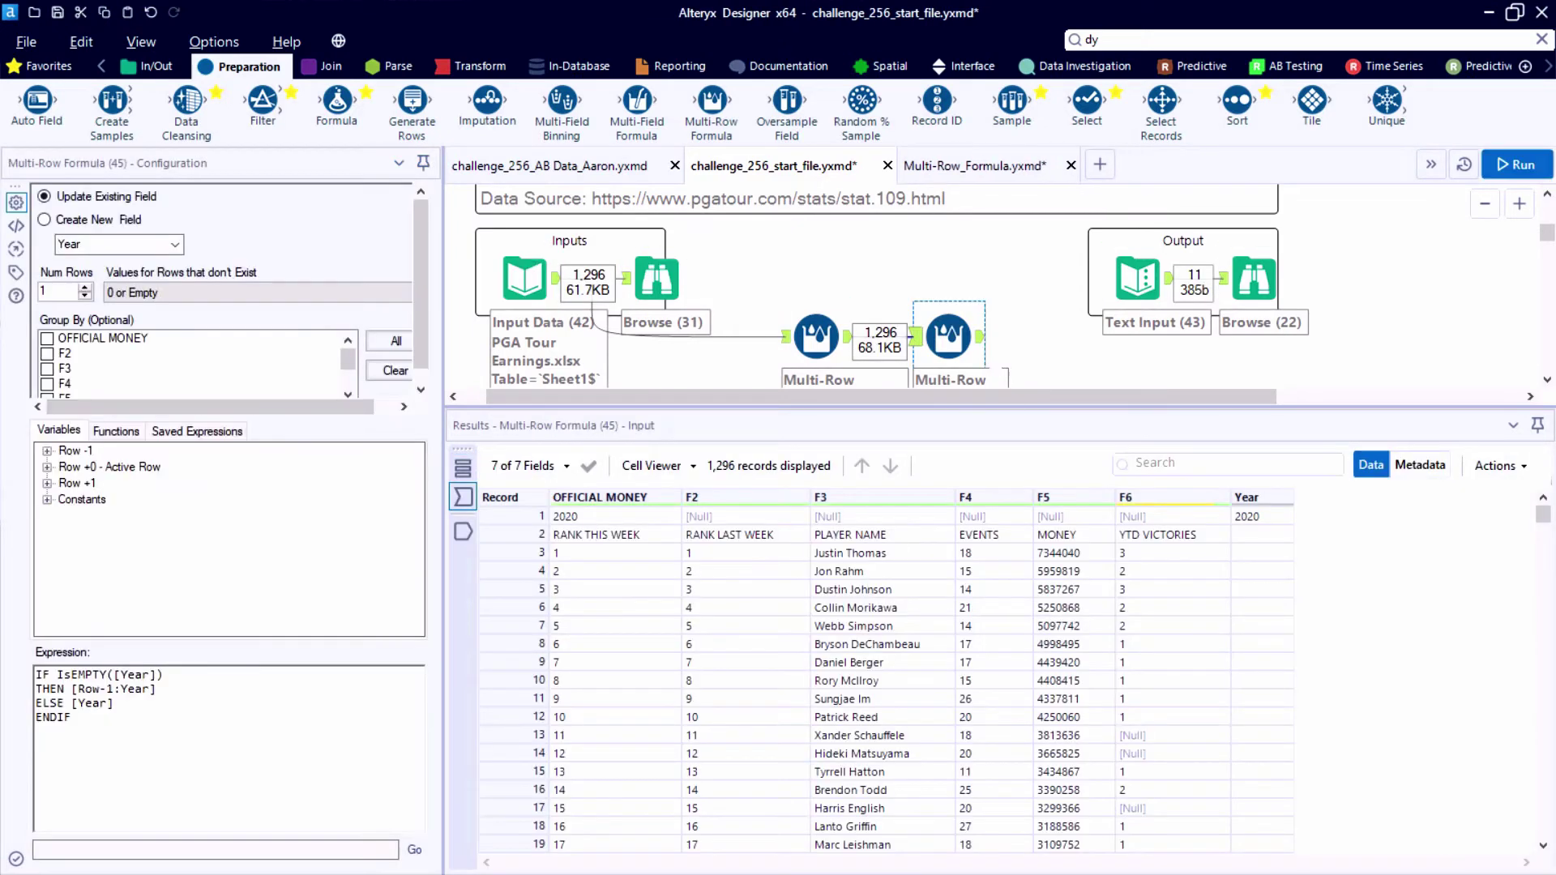
pyautogui.click(982, 335)
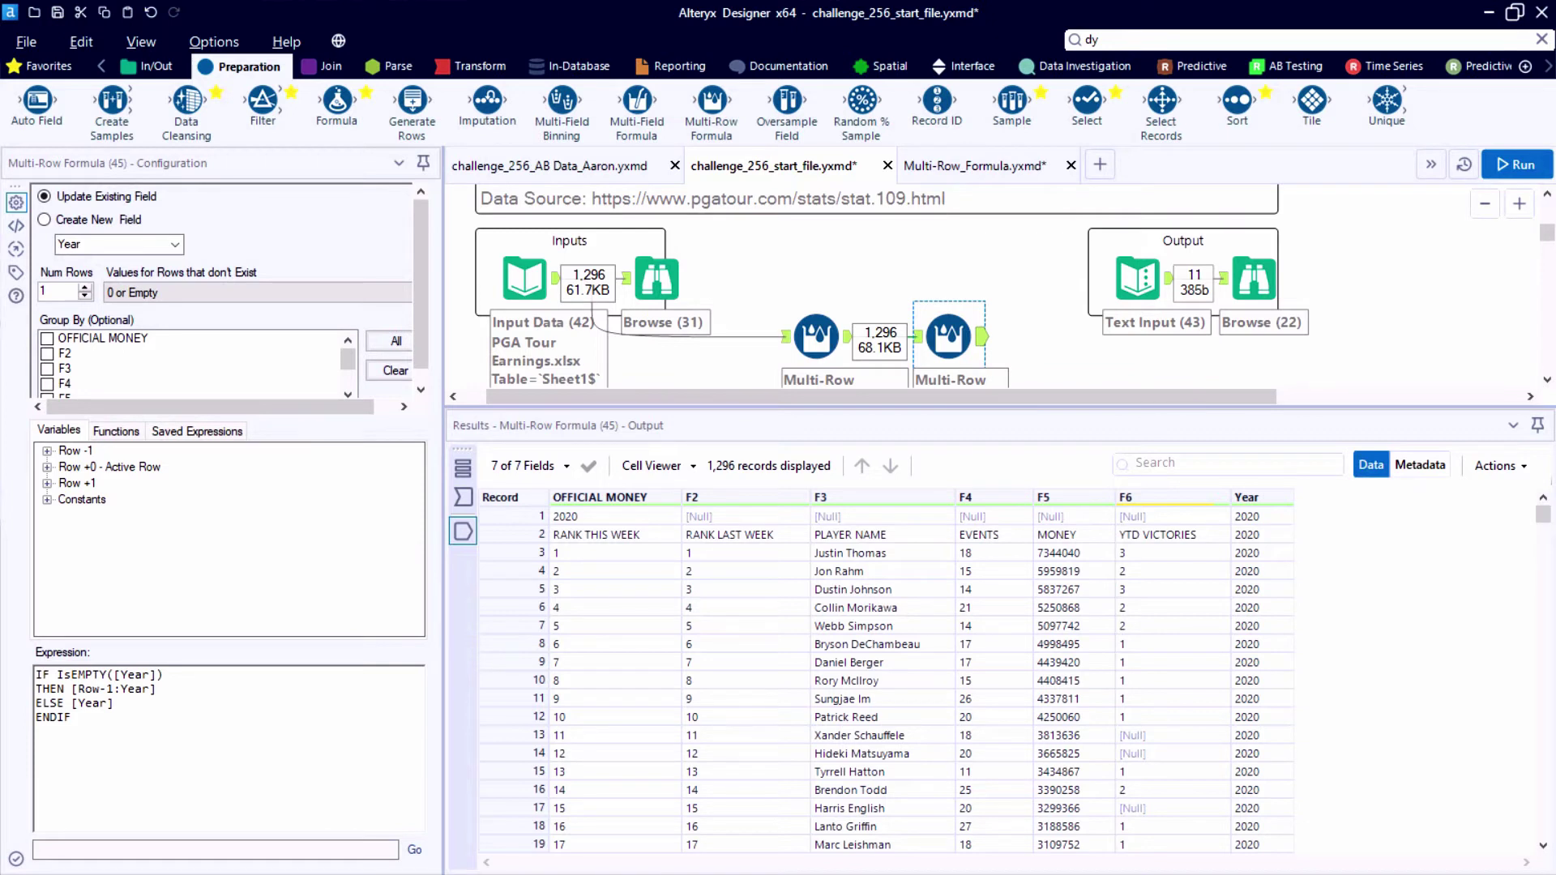
pyautogui.click(516, 520)
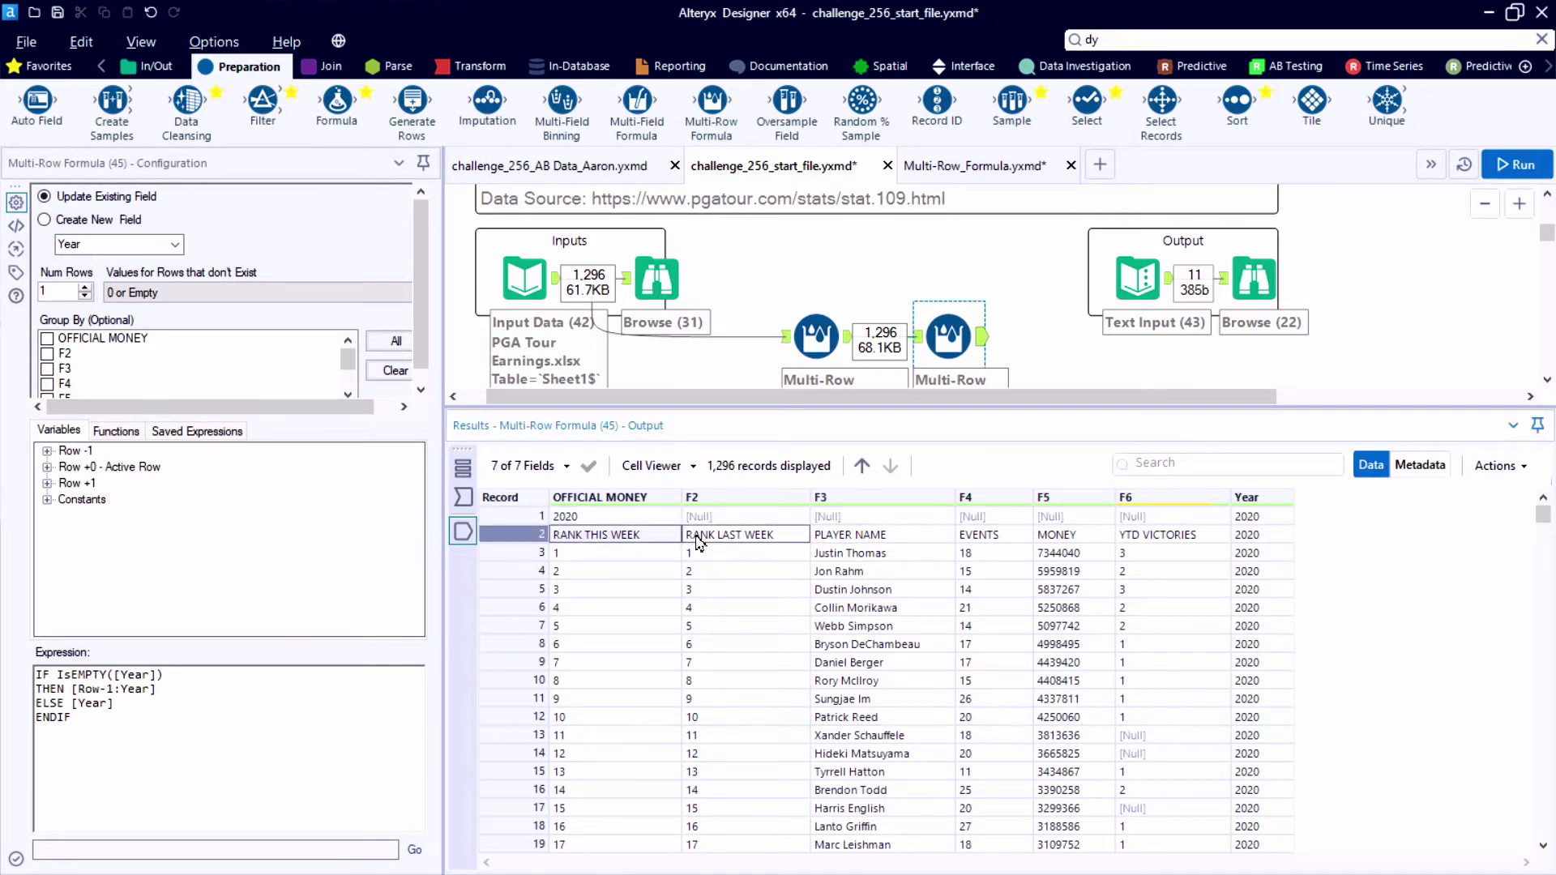
pyautogui.moveTo(1126, 500)
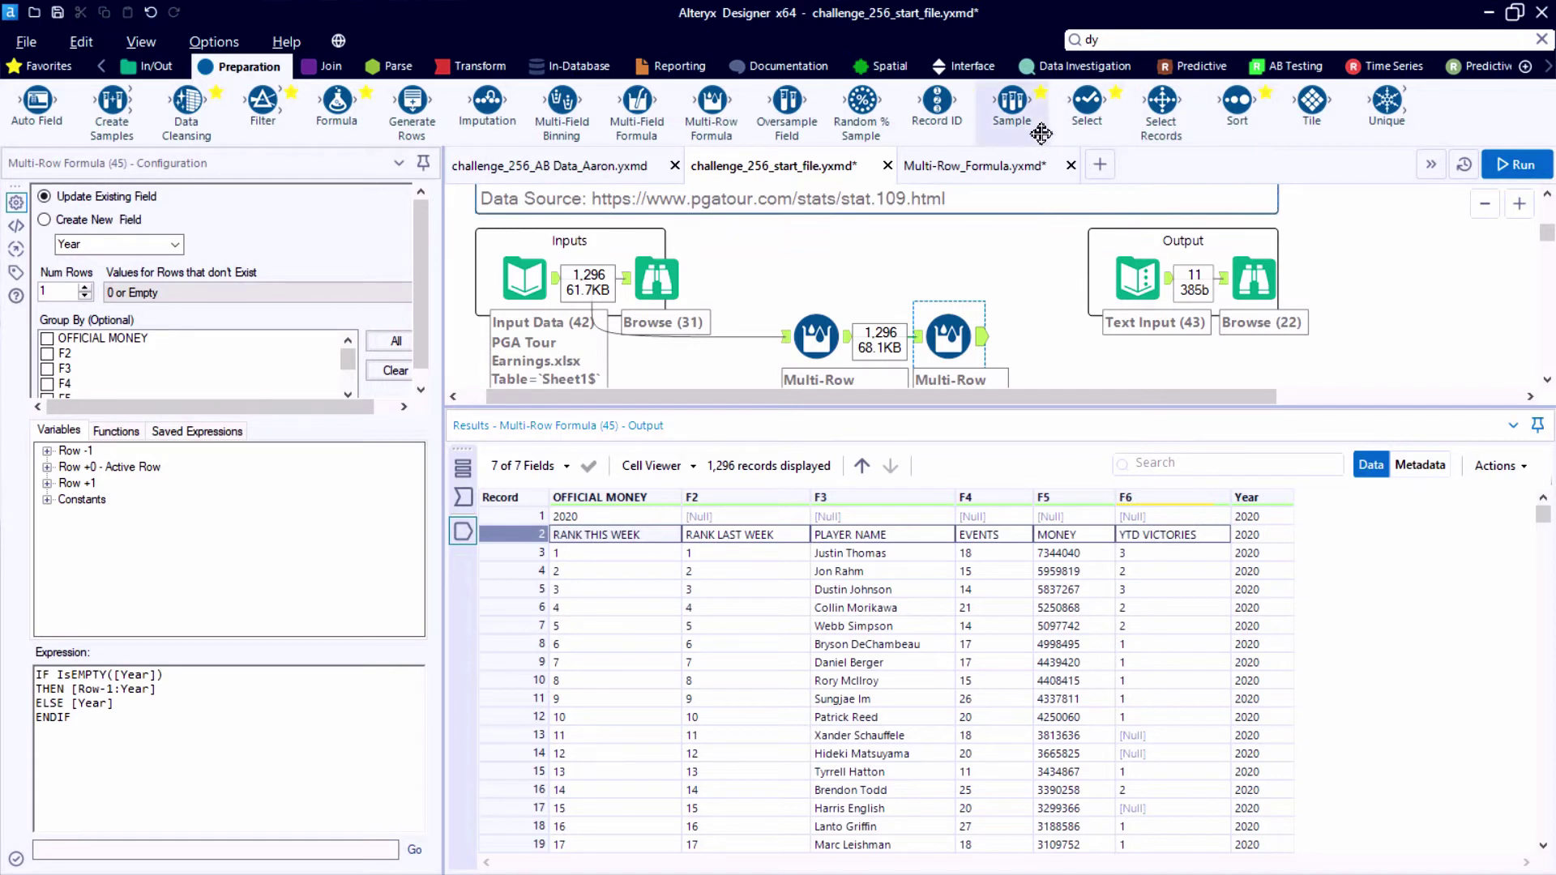
# Add a Sample tool after Multi-Row Formula 45 that skips the first 1 row.
pyautogui.moveTo(1039, 134); pyautogui.dragTo(1046, 332)
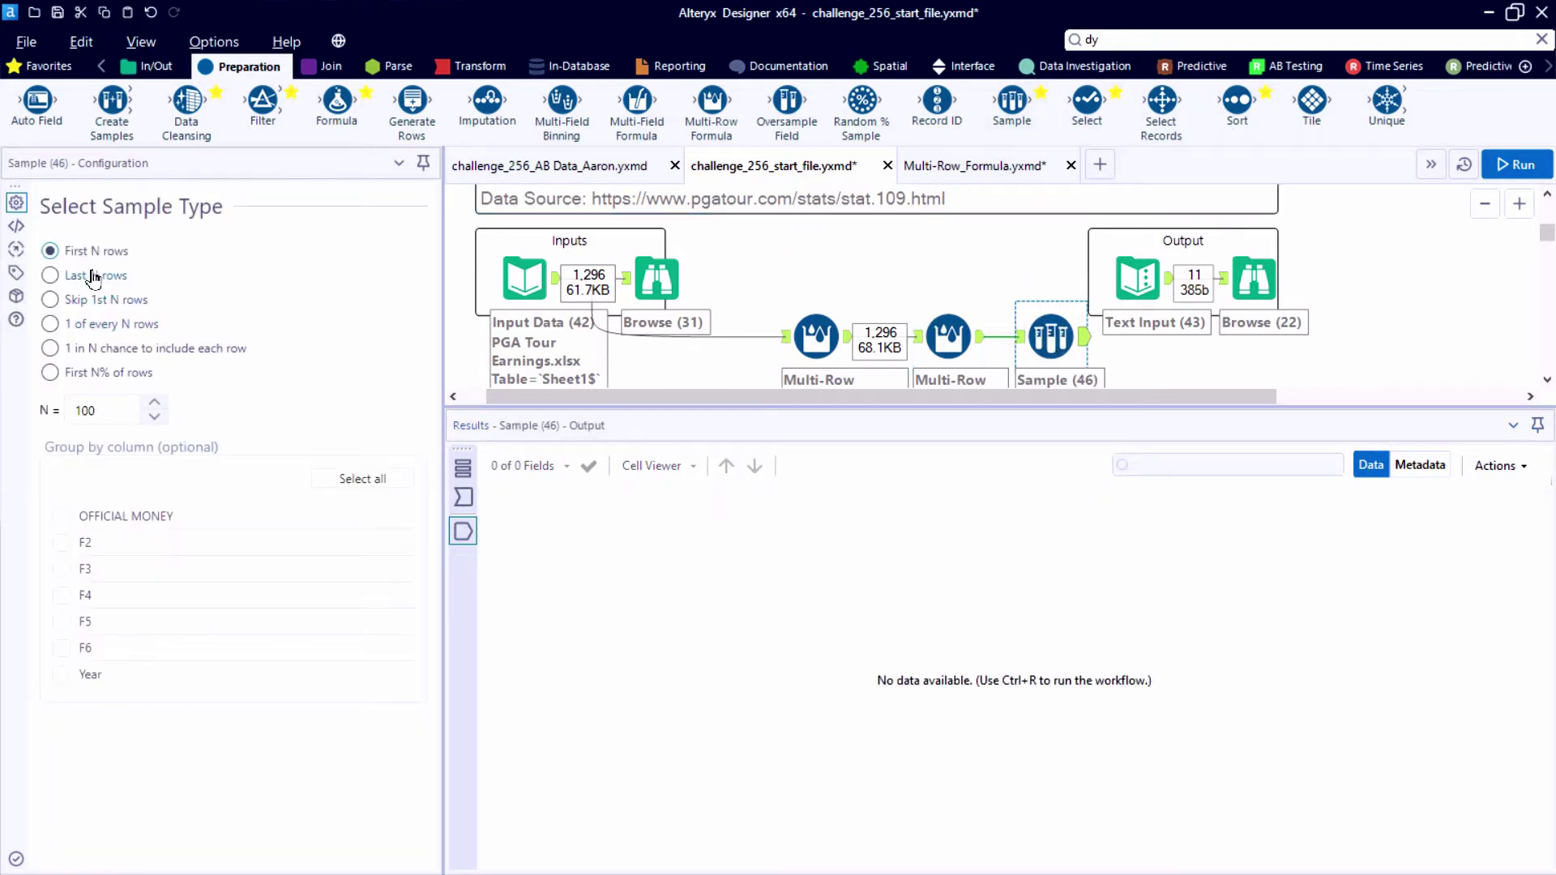
pyautogui.doubleClick(97, 412)
pyautogui.write('1')
pyautogui.click(50, 300)
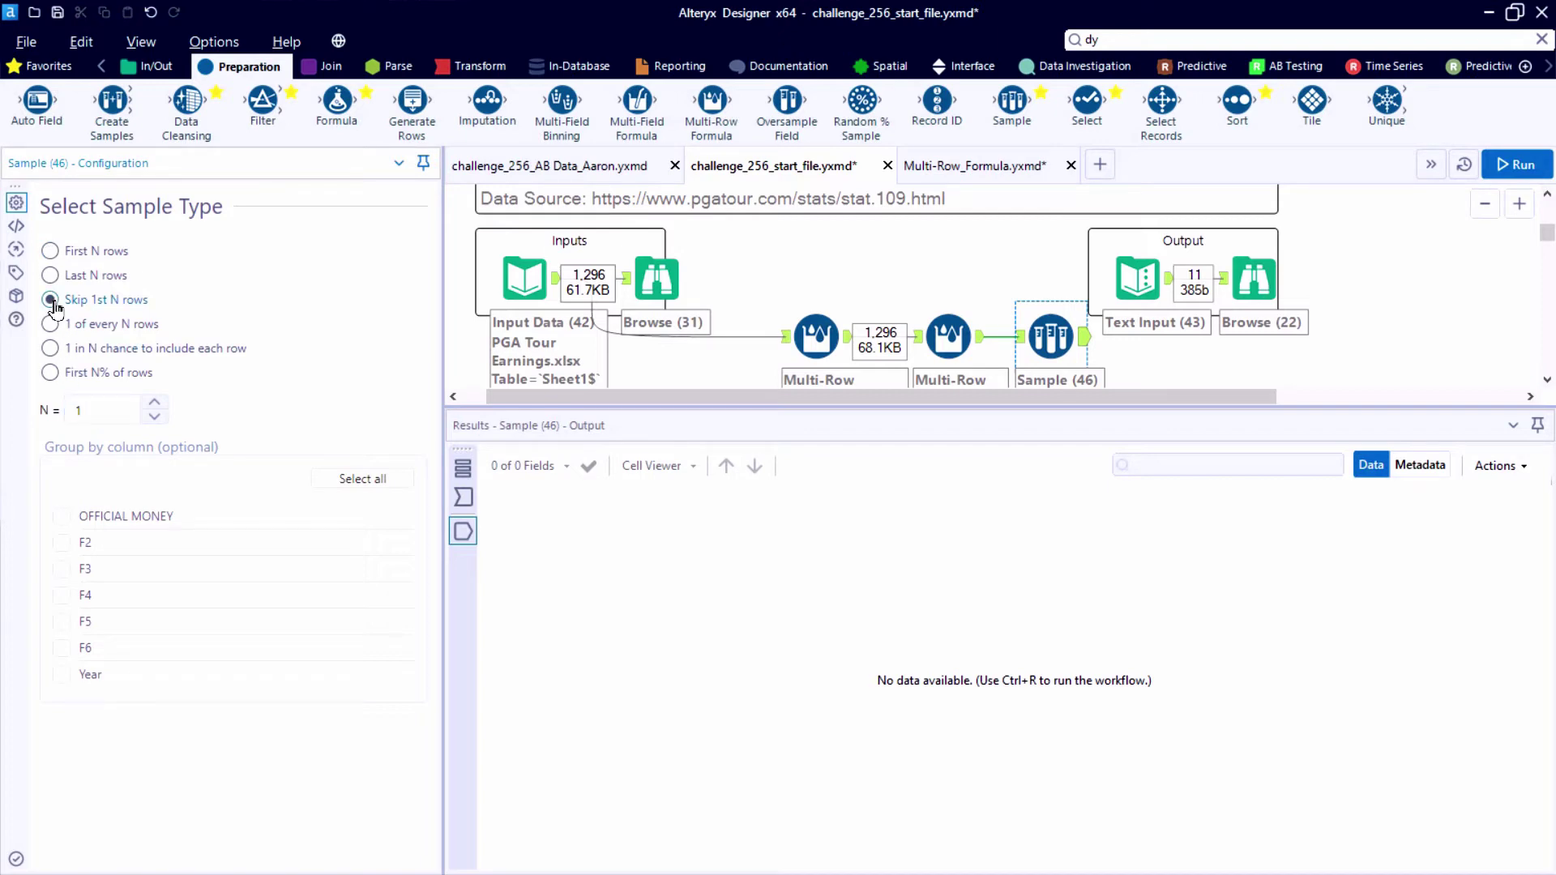
# Rearrange the tools and run, giving 1,295 records that start with the RANK THIS WEEK row.
pyautogui.scroll(-2, 895, 320)
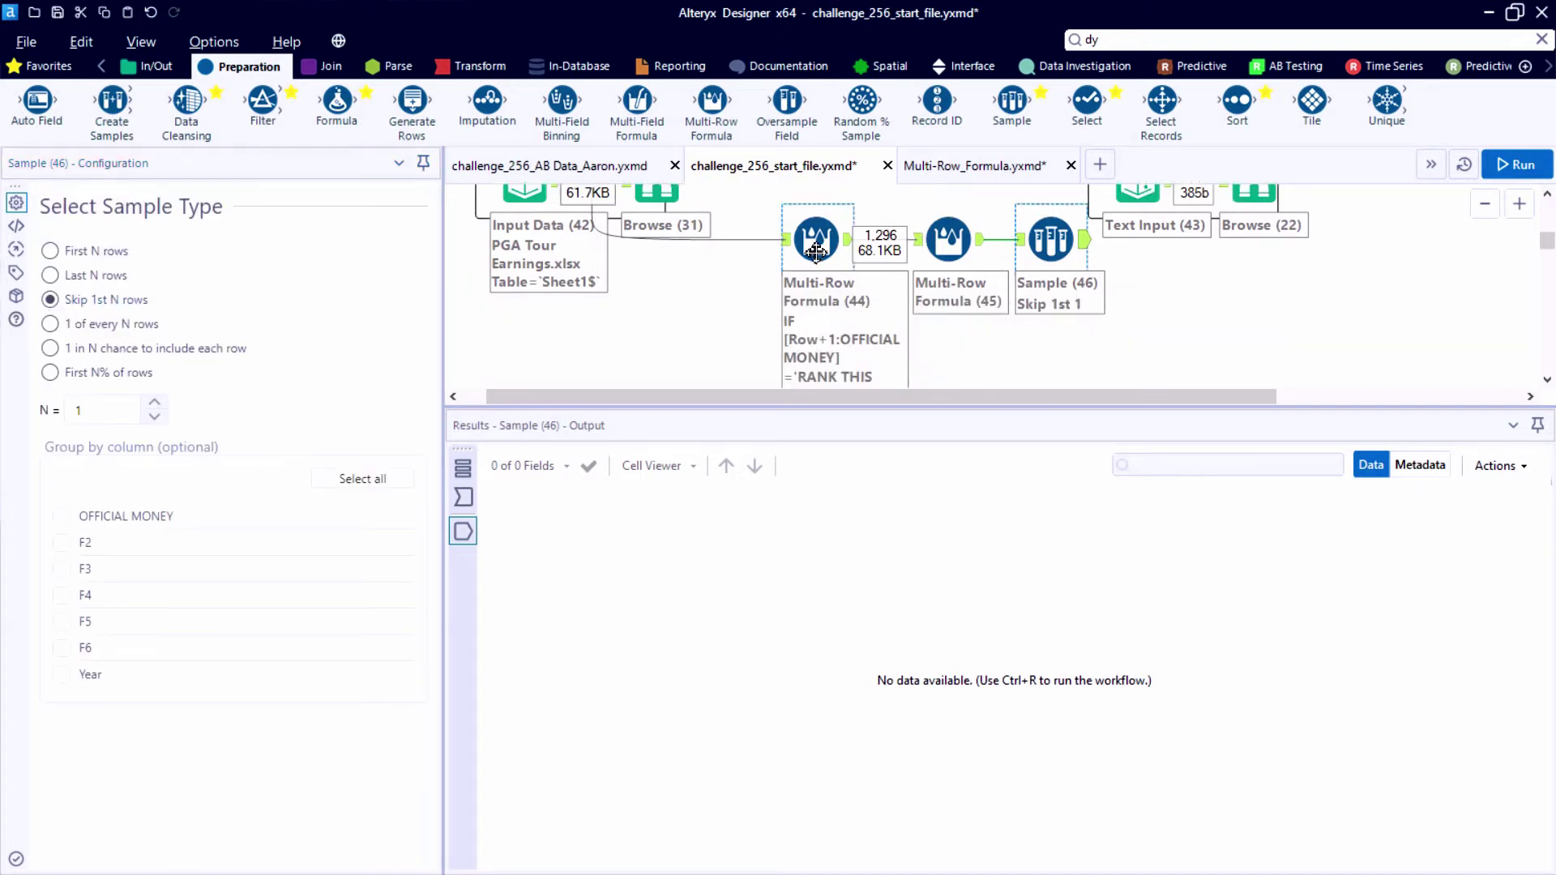
pyautogui.moveTo(815, 252); pyautogui.dragTo(627, 353)
pyautogui.hotkey('ctrl', 'r')
pyautogui.click(861, 340)
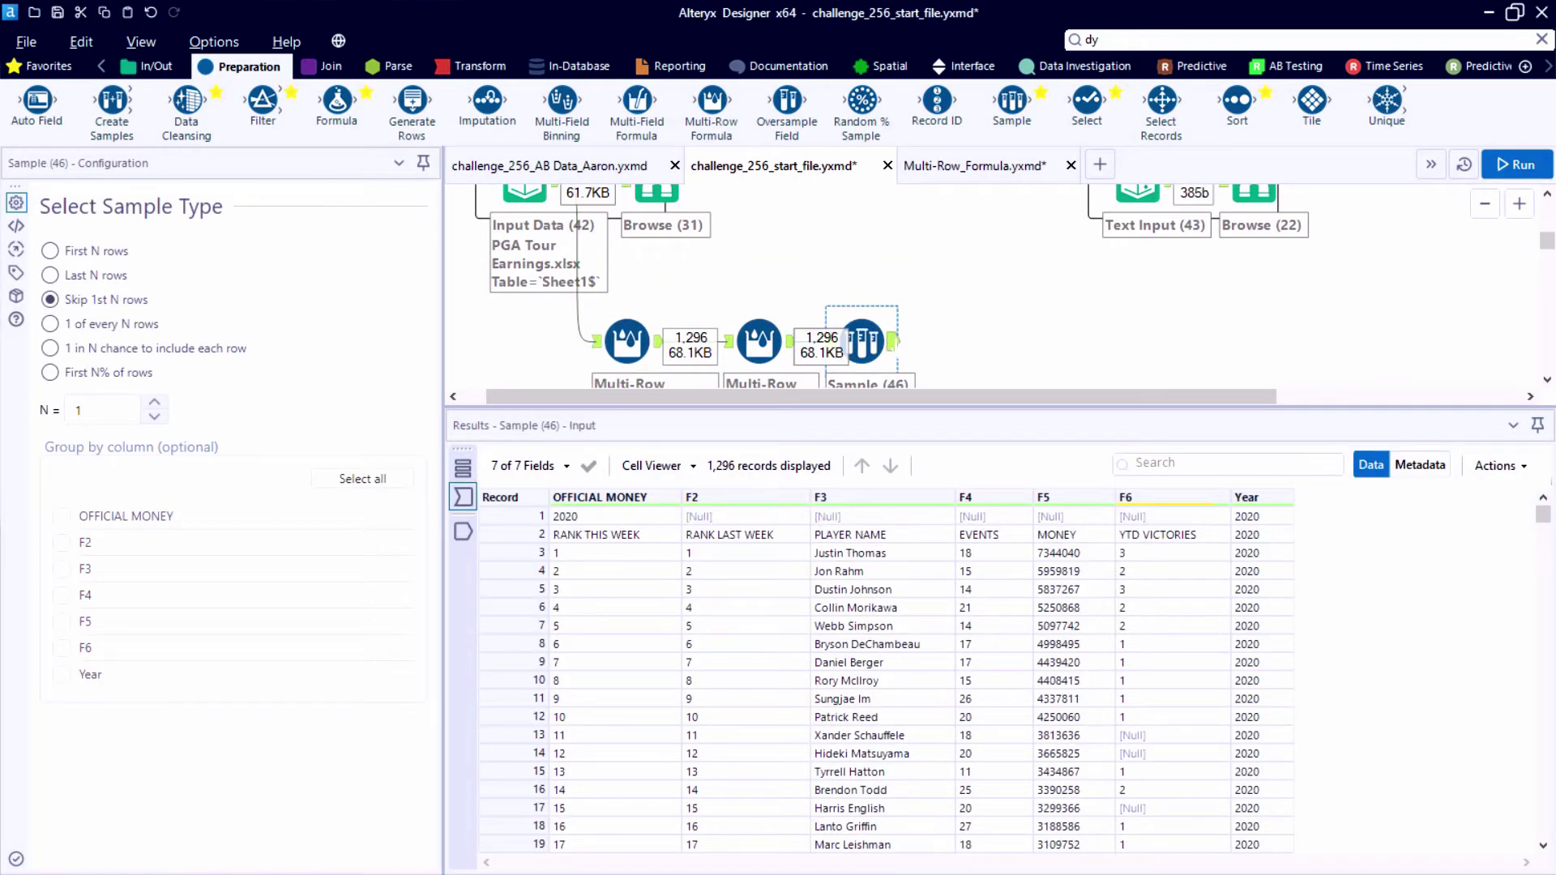
pyautogui.moveTo(896, 365); pyautogui.dragTo(924, 365)
# Add a Dynamic Rename taking field names from the first row, keeping Year and ignoring missing fields.
pyautogui.click(1141, 42)
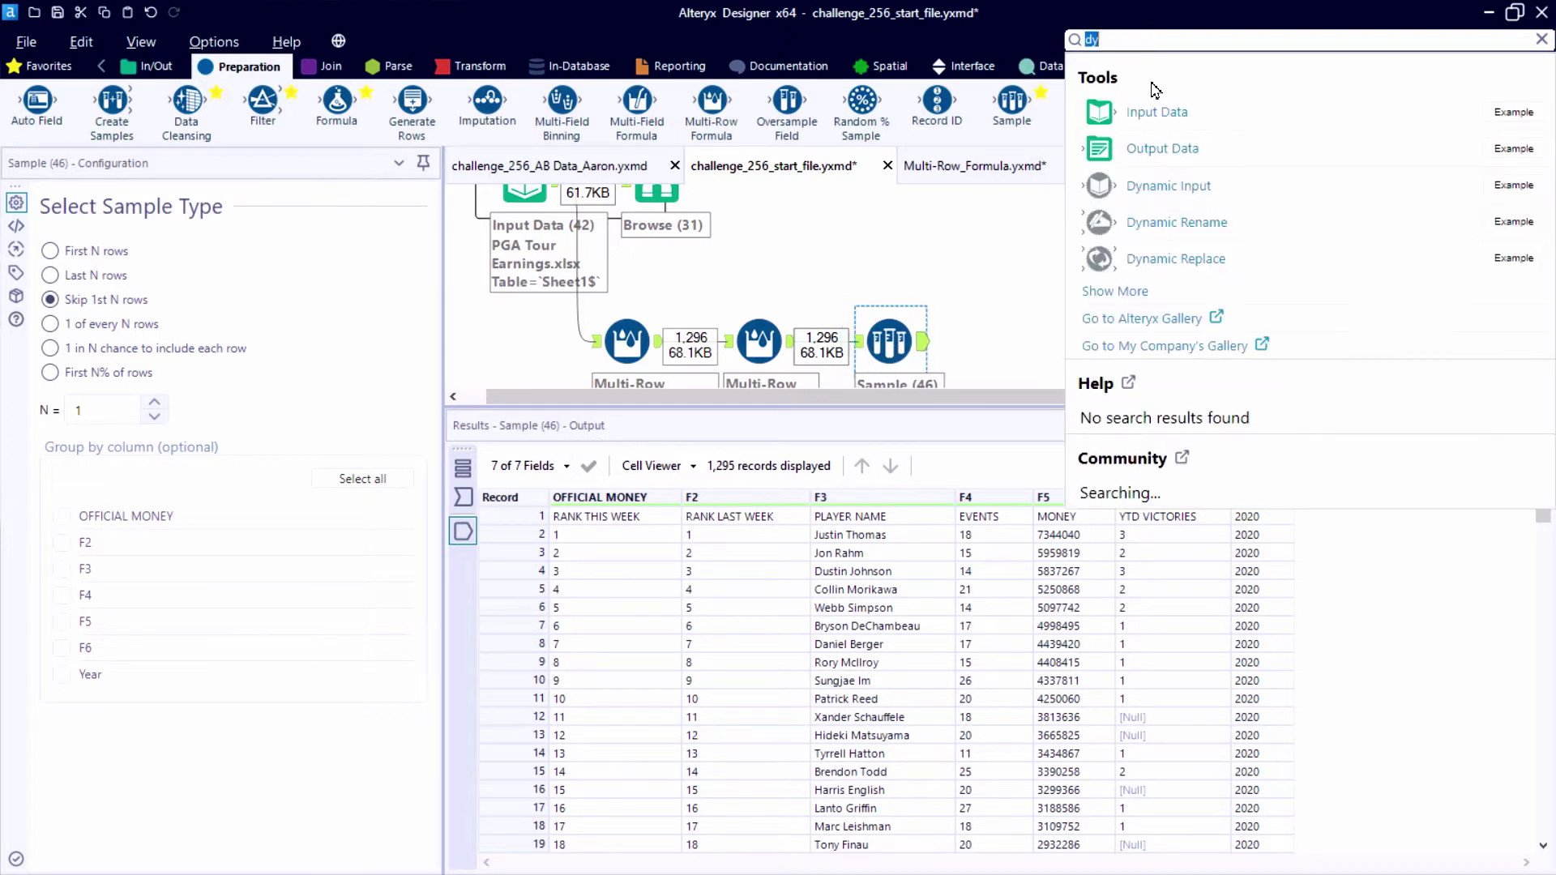
pyautogui.moveTo(1223, 211); pyautogui.dragTo(1009, 344)
pyautogui.scroll(-2, 1017, 352)
pyautogui.click(992, 245)
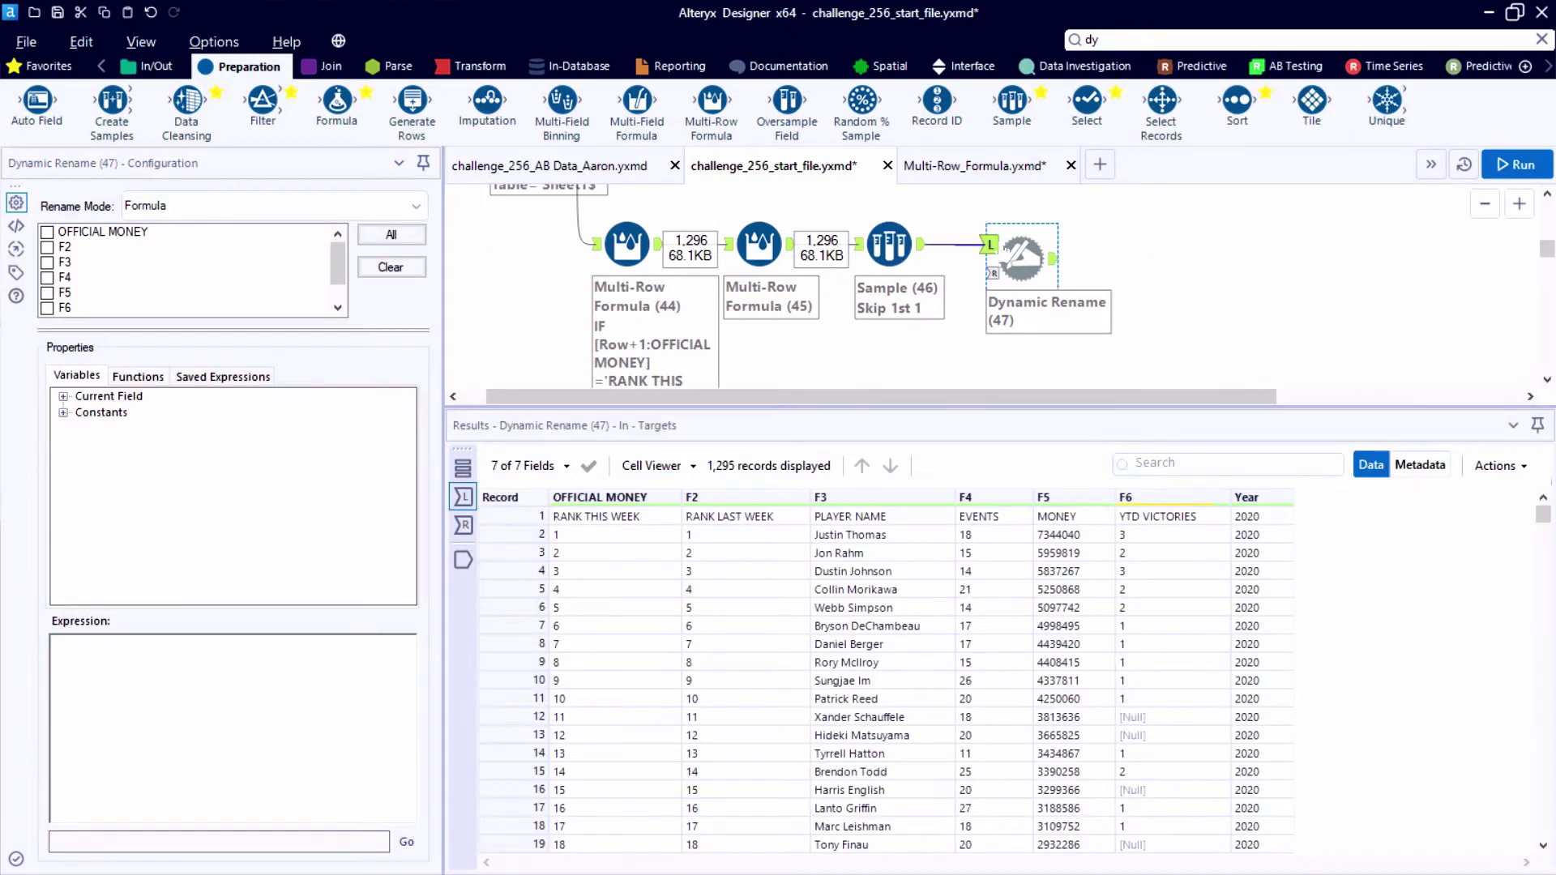
pyautogui.click(252, 207)
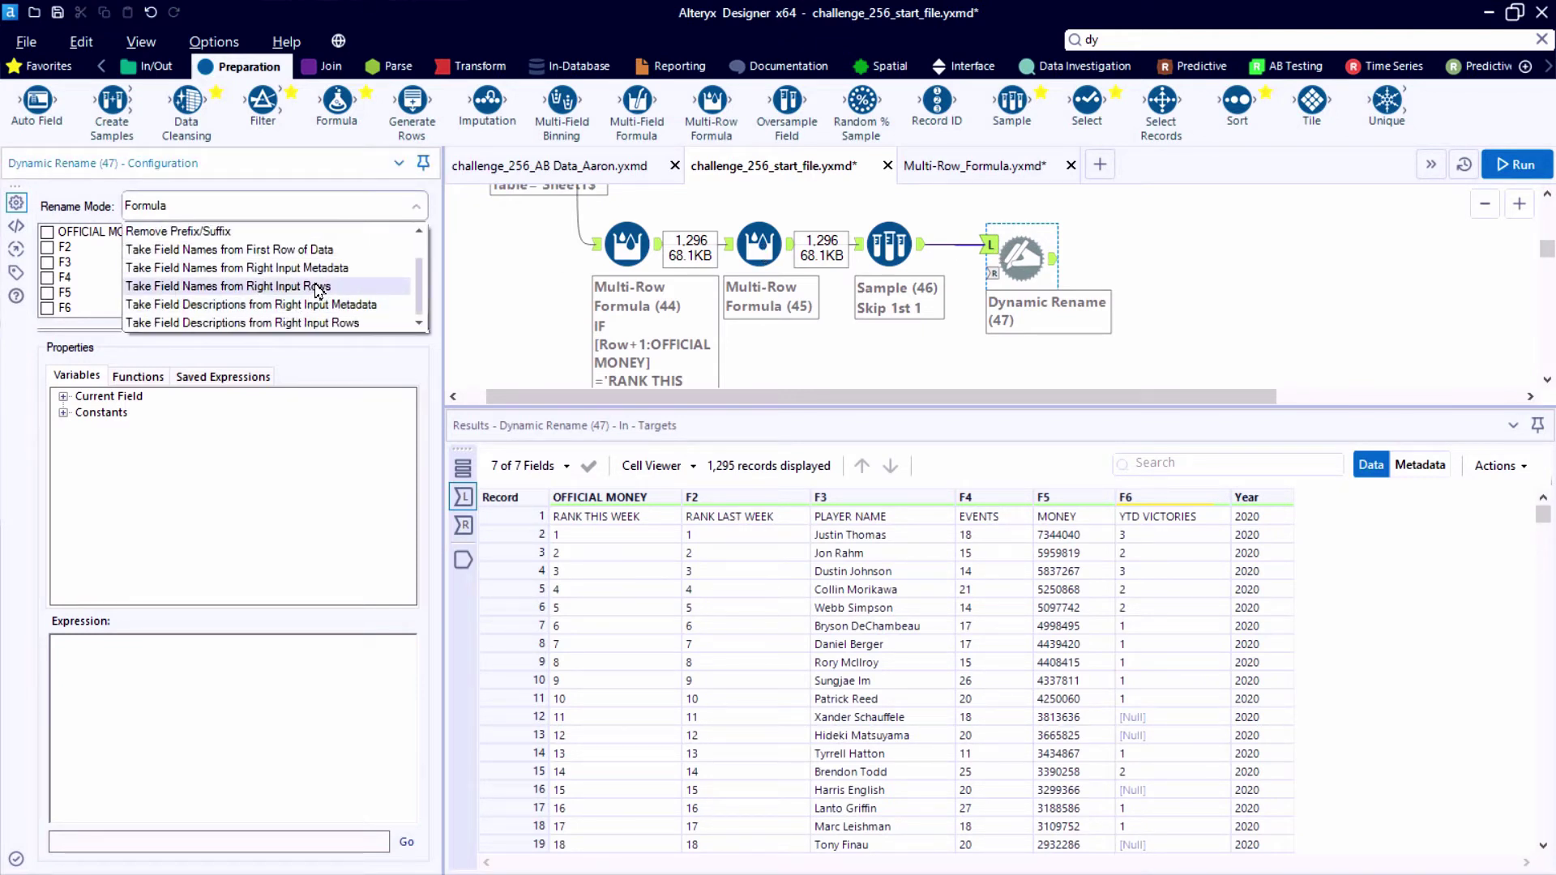
pyautogui.scroll(1, 316, 291)
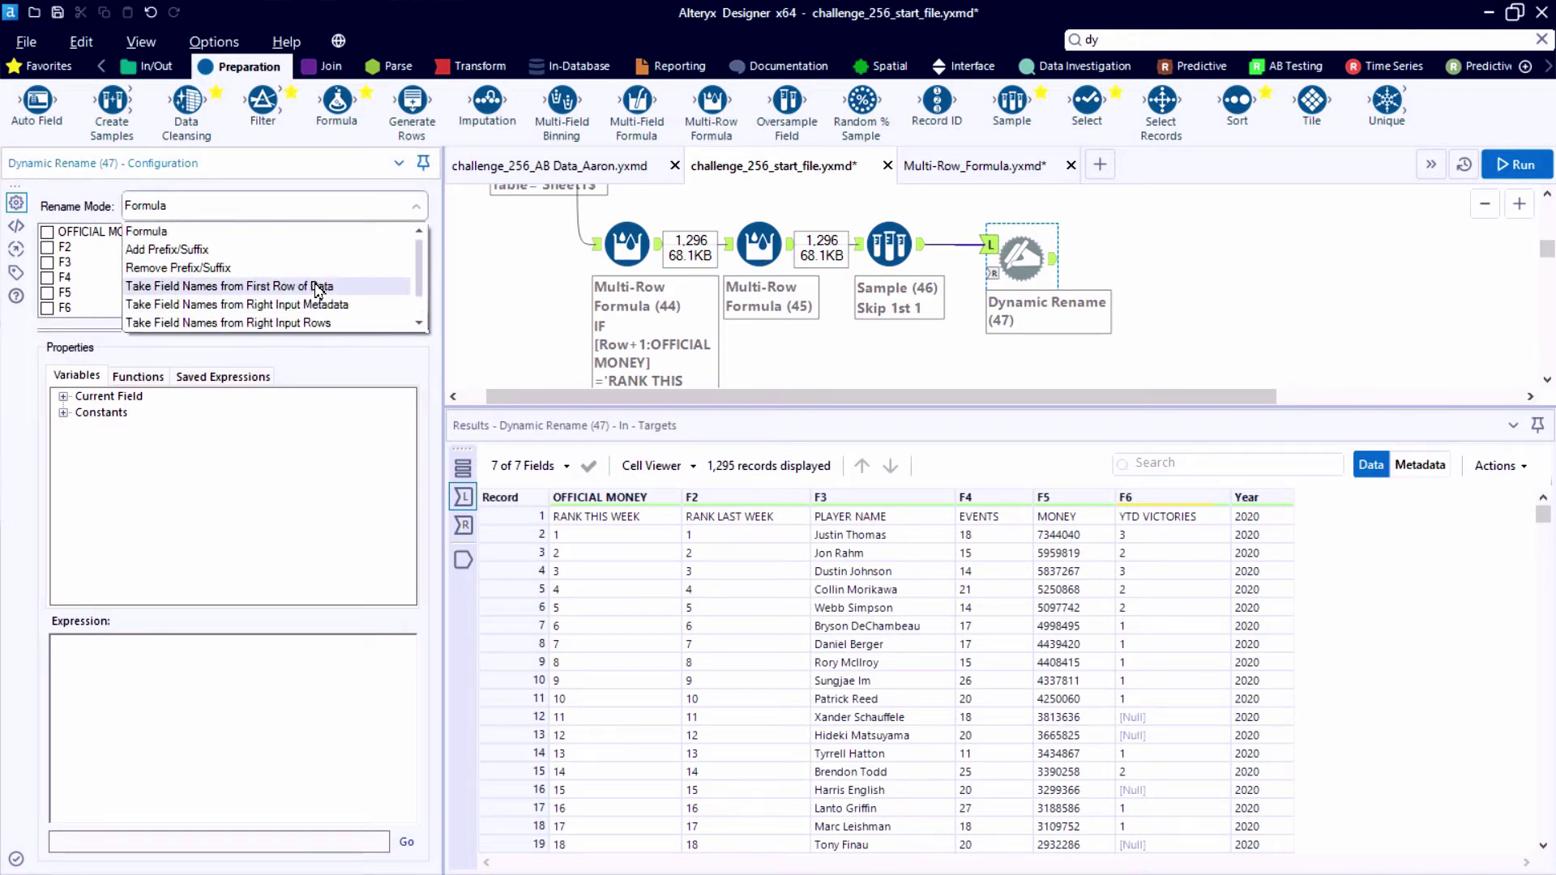
pyautogui.click(360, 289)
pyautogui.scroll(-1, 98, 270)
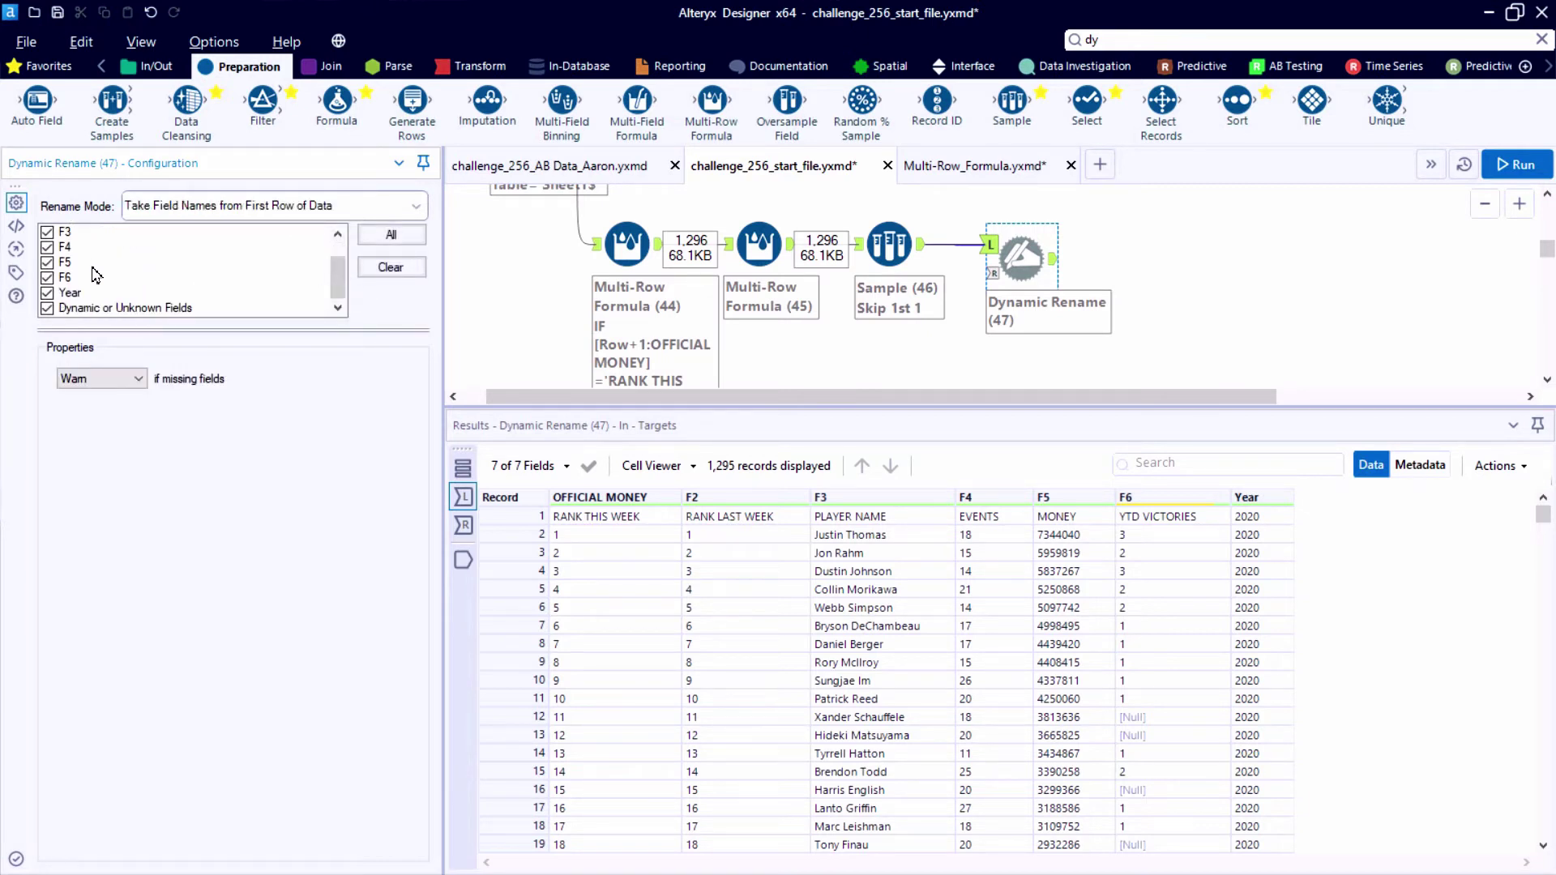
pyautogui.click(49, 294)
pyautogui.click(91, 378)
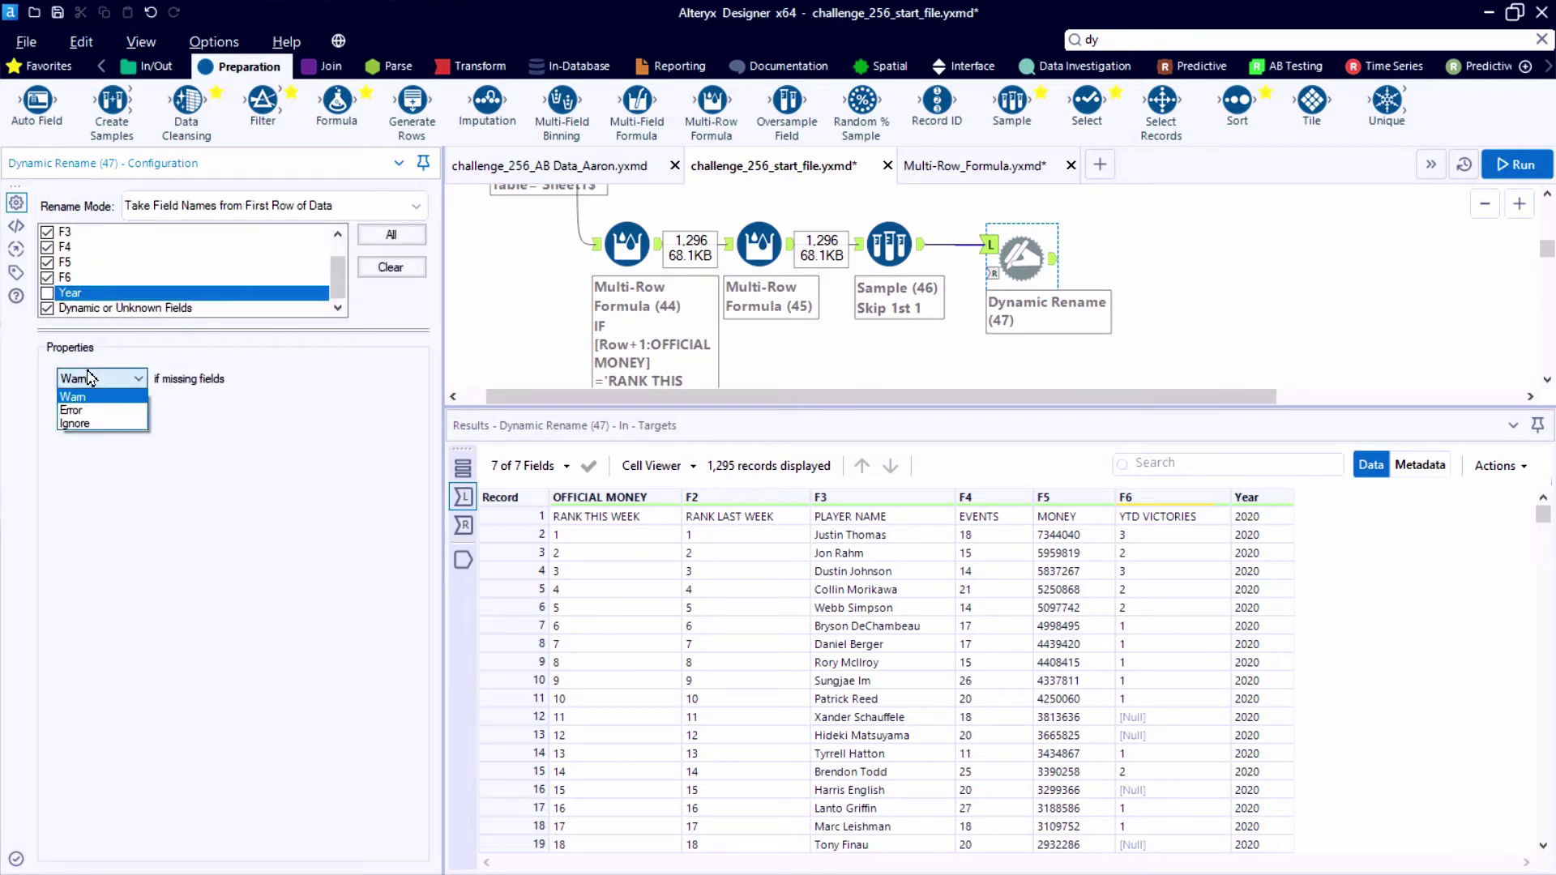
pyautogui.click(84, 425)
# Run the workflow and page through the 1,294 renamed records to the repeated header at record 257.
pyautogui.hotkey('ctrl', 'r')
pyautogui.click(1055, 257)
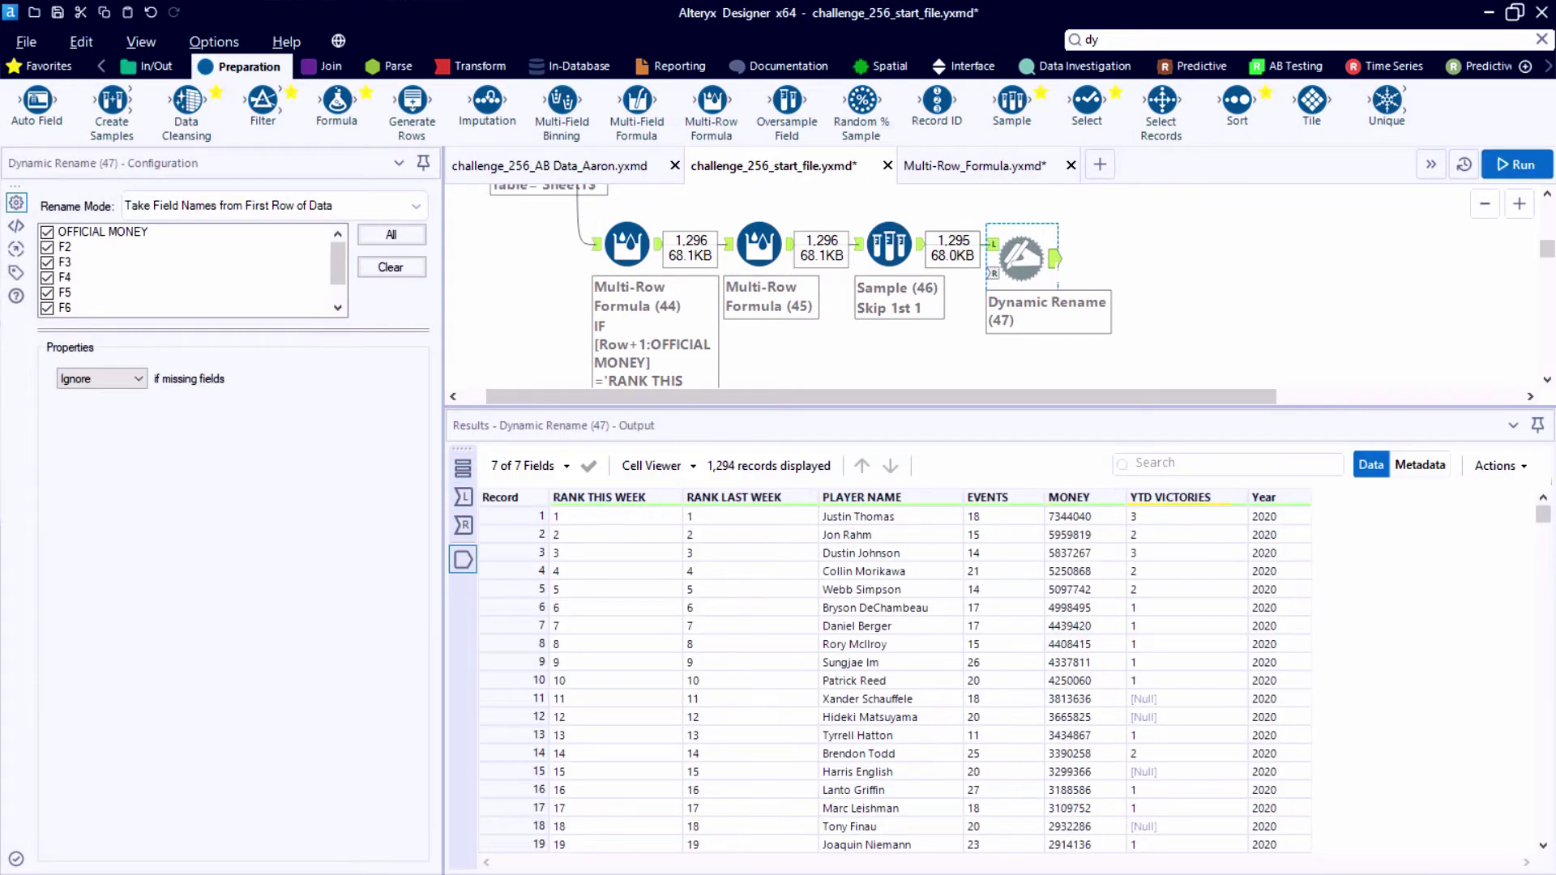
pyautogui.click(991, 244)
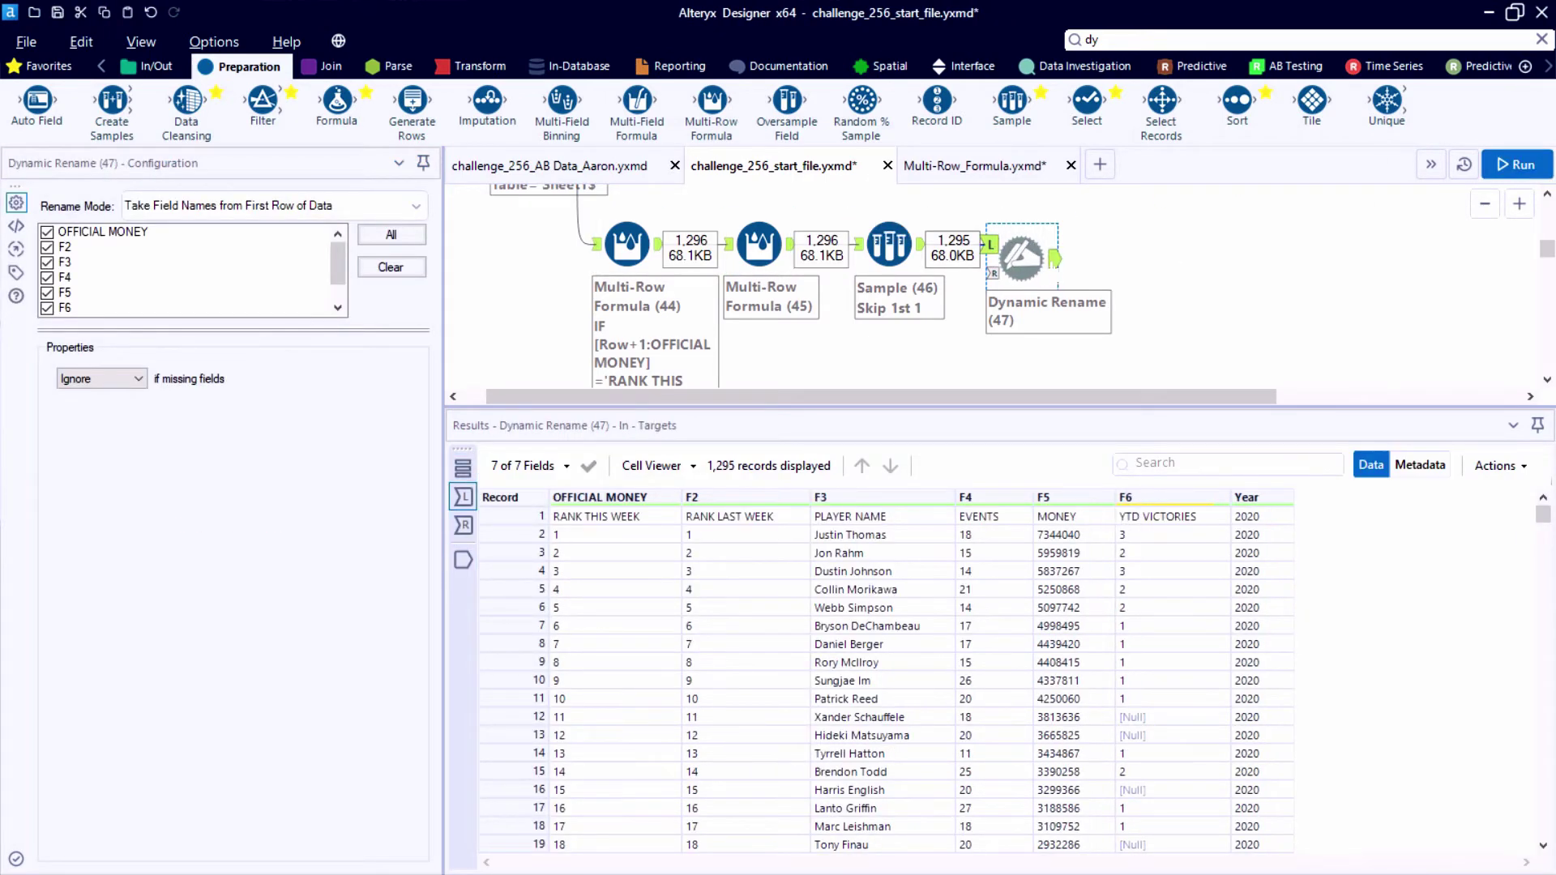
pyautogui.click(1055, 258)
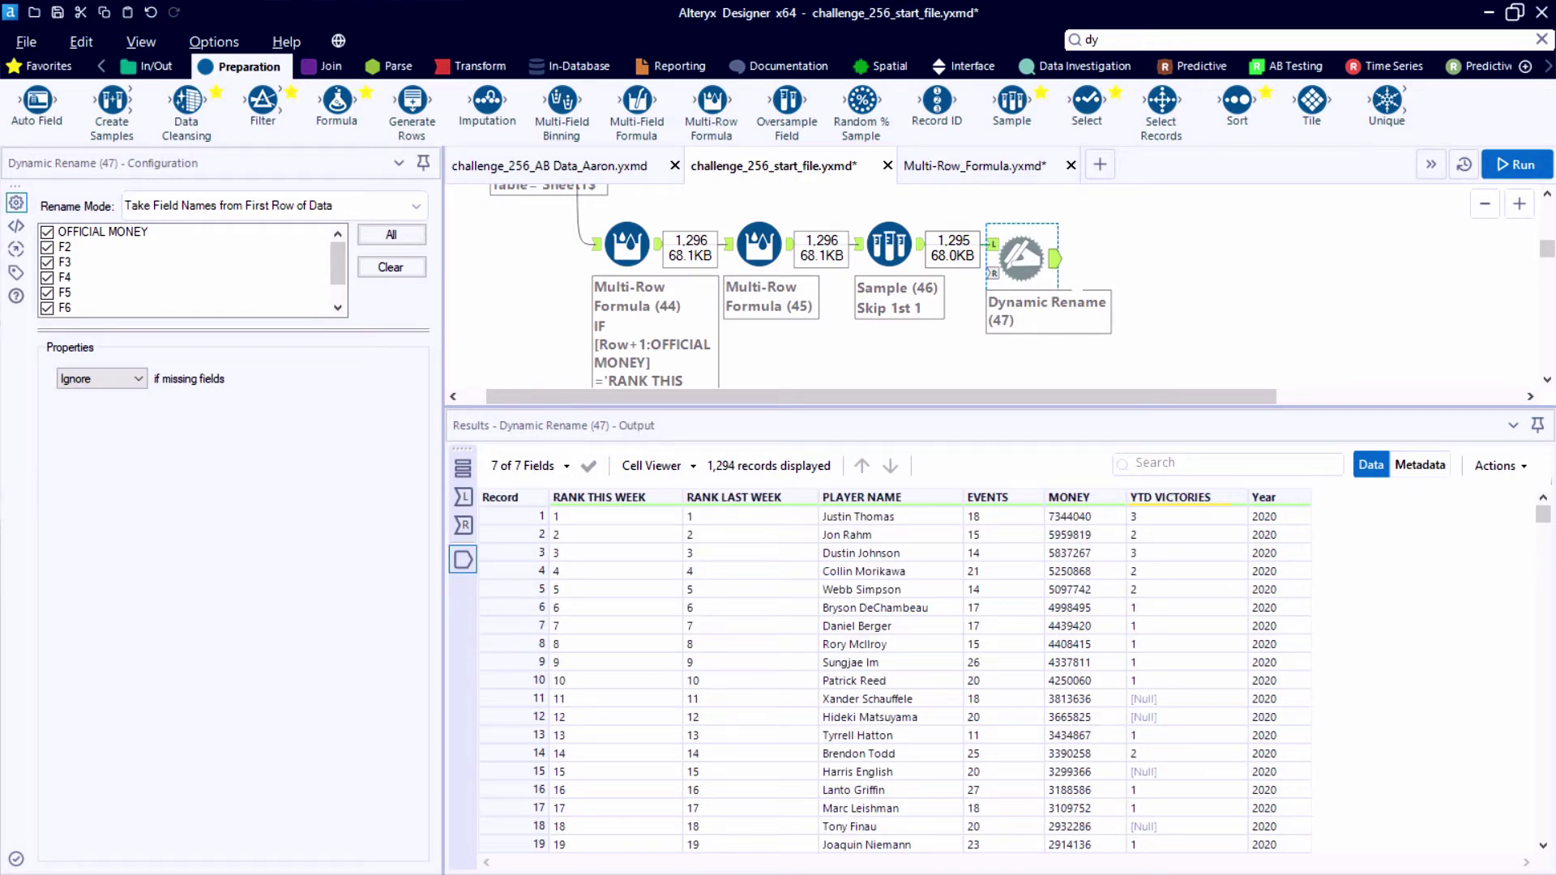
pyautogui.click(1283, 571)
pyautogui.press('pagedown')
pyautogui.press('pagedown')
pyautogui.press('pagedown')
pyautogui.press('pagedown')
pyautogui.press('pagedown')
pyautogui.press('pagedown')
pyautogui.press('pagedown')
pyautogui.press('pagedown')
pyautogui.press('pagedown')
pyautogui.press('pagedown')
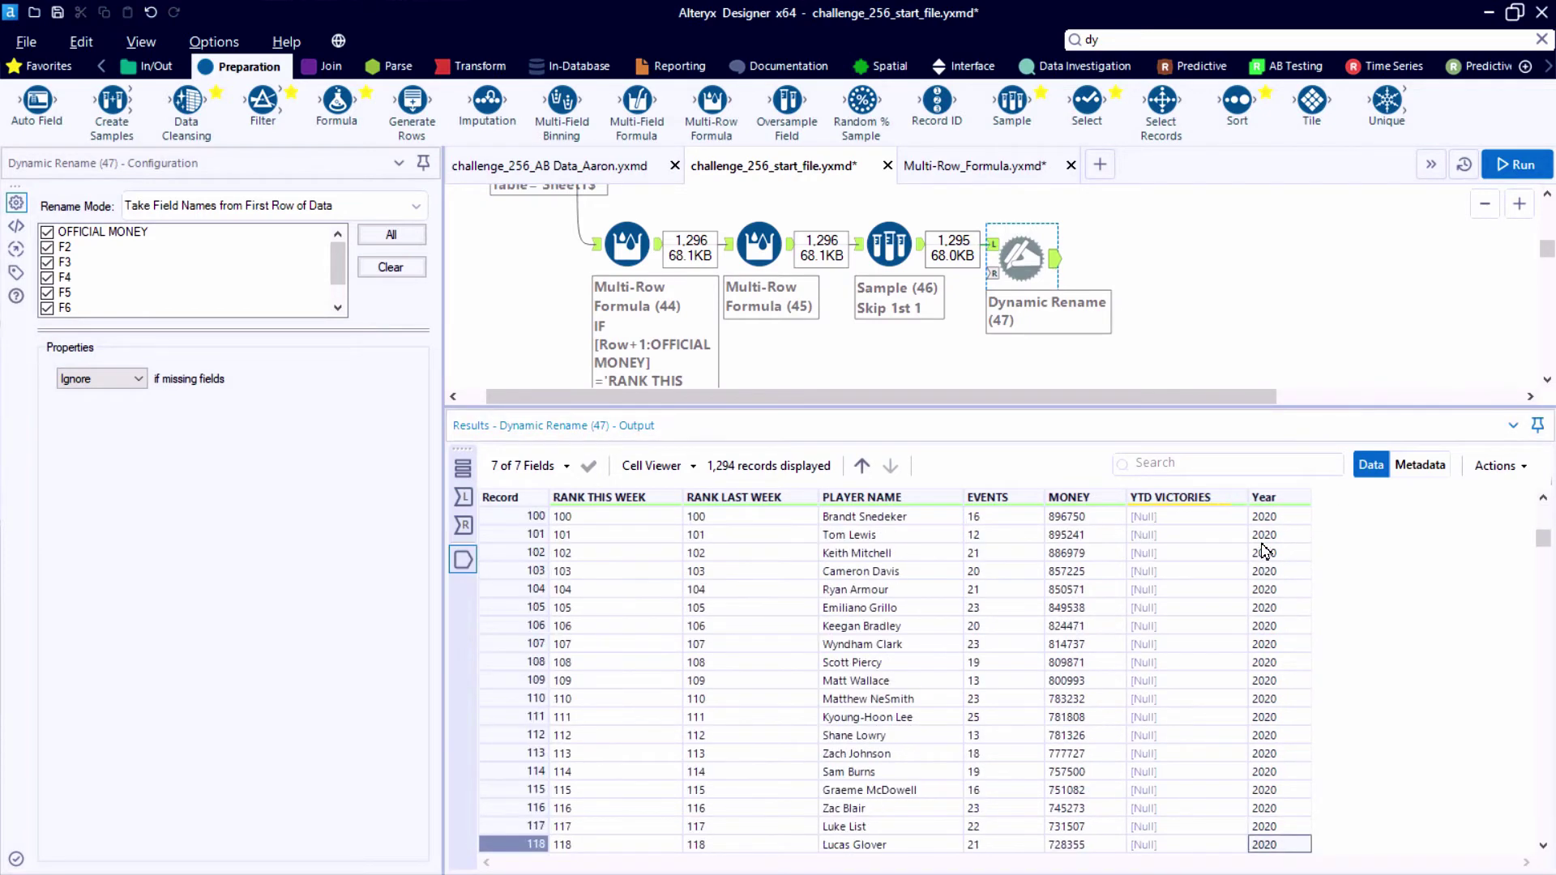
pyautogui.press('pagedown')
pyautogui.press('pagedown')
pyautogui.press('pagedown')
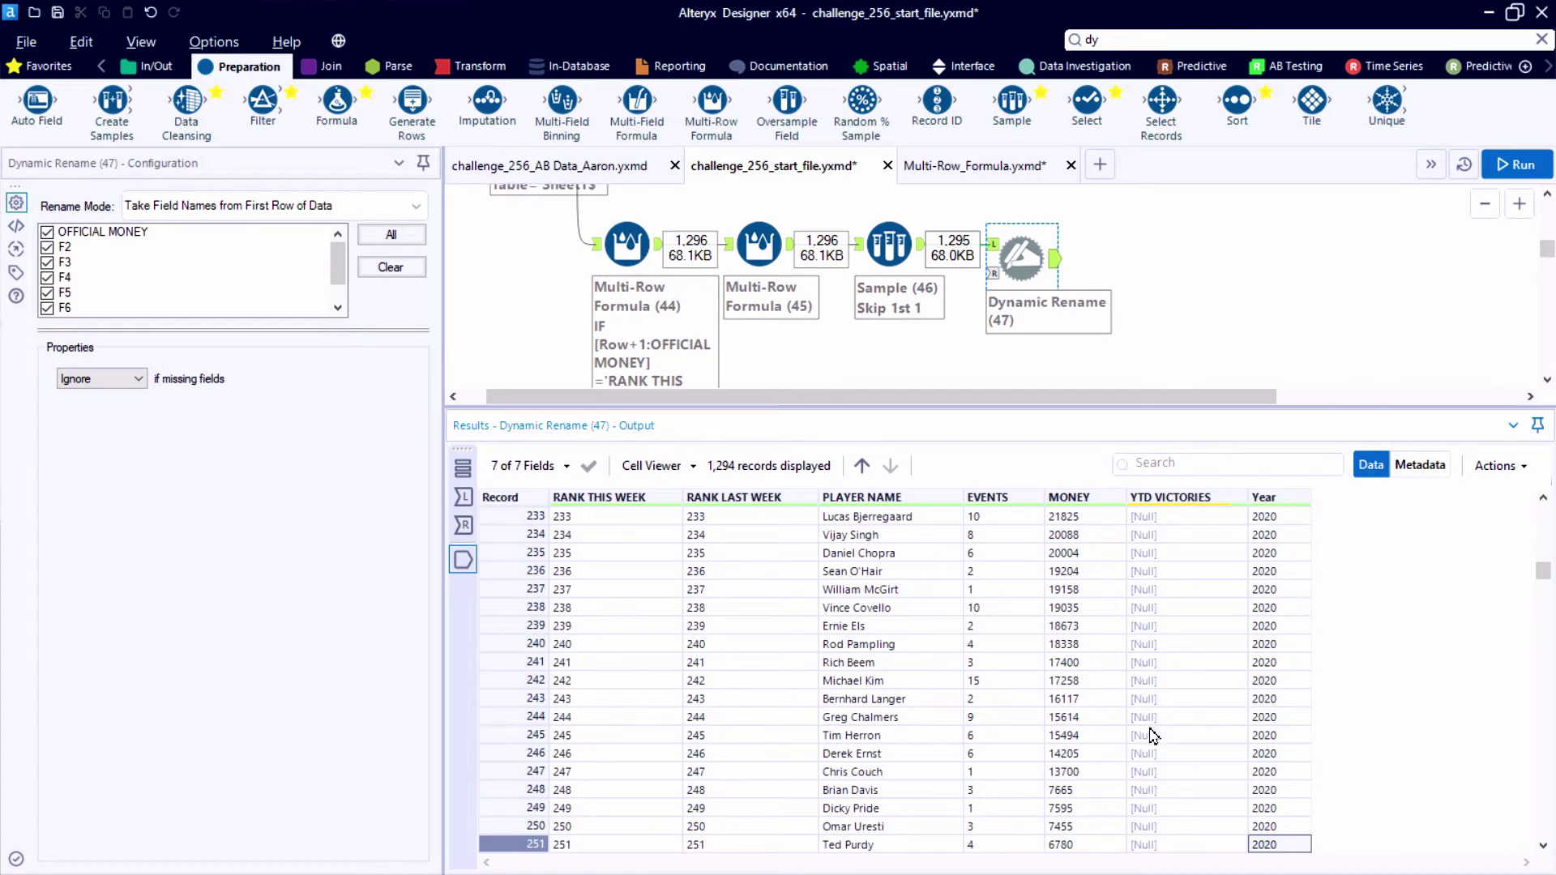
pyautogui.scroll(-6, 1146, 736)
pyautogui.click(511, 624)
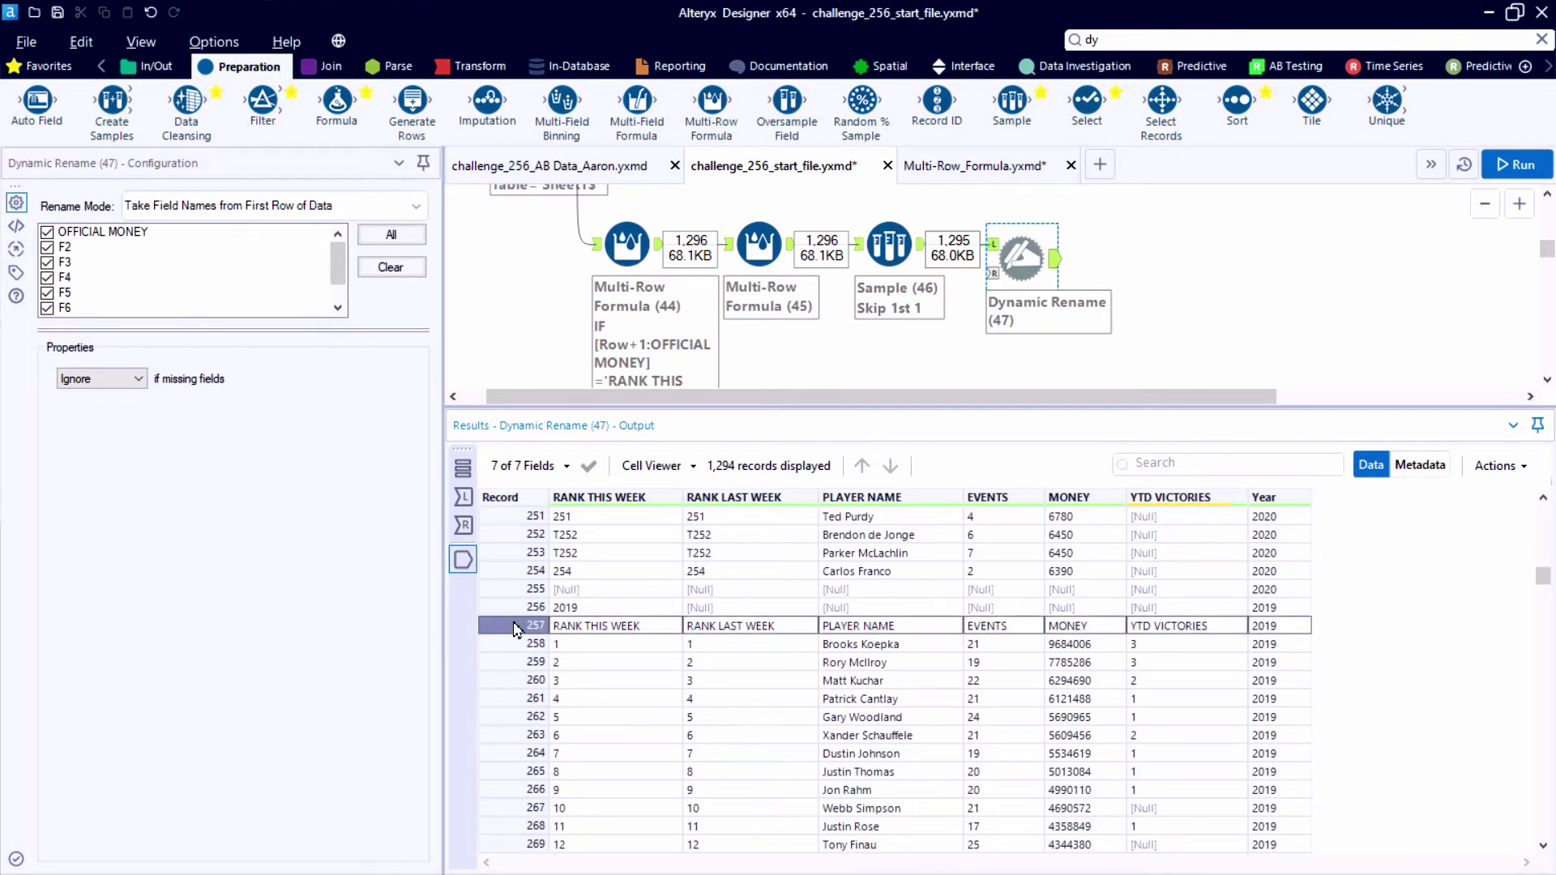
pyautogui.scroll(-1, 511, 621)
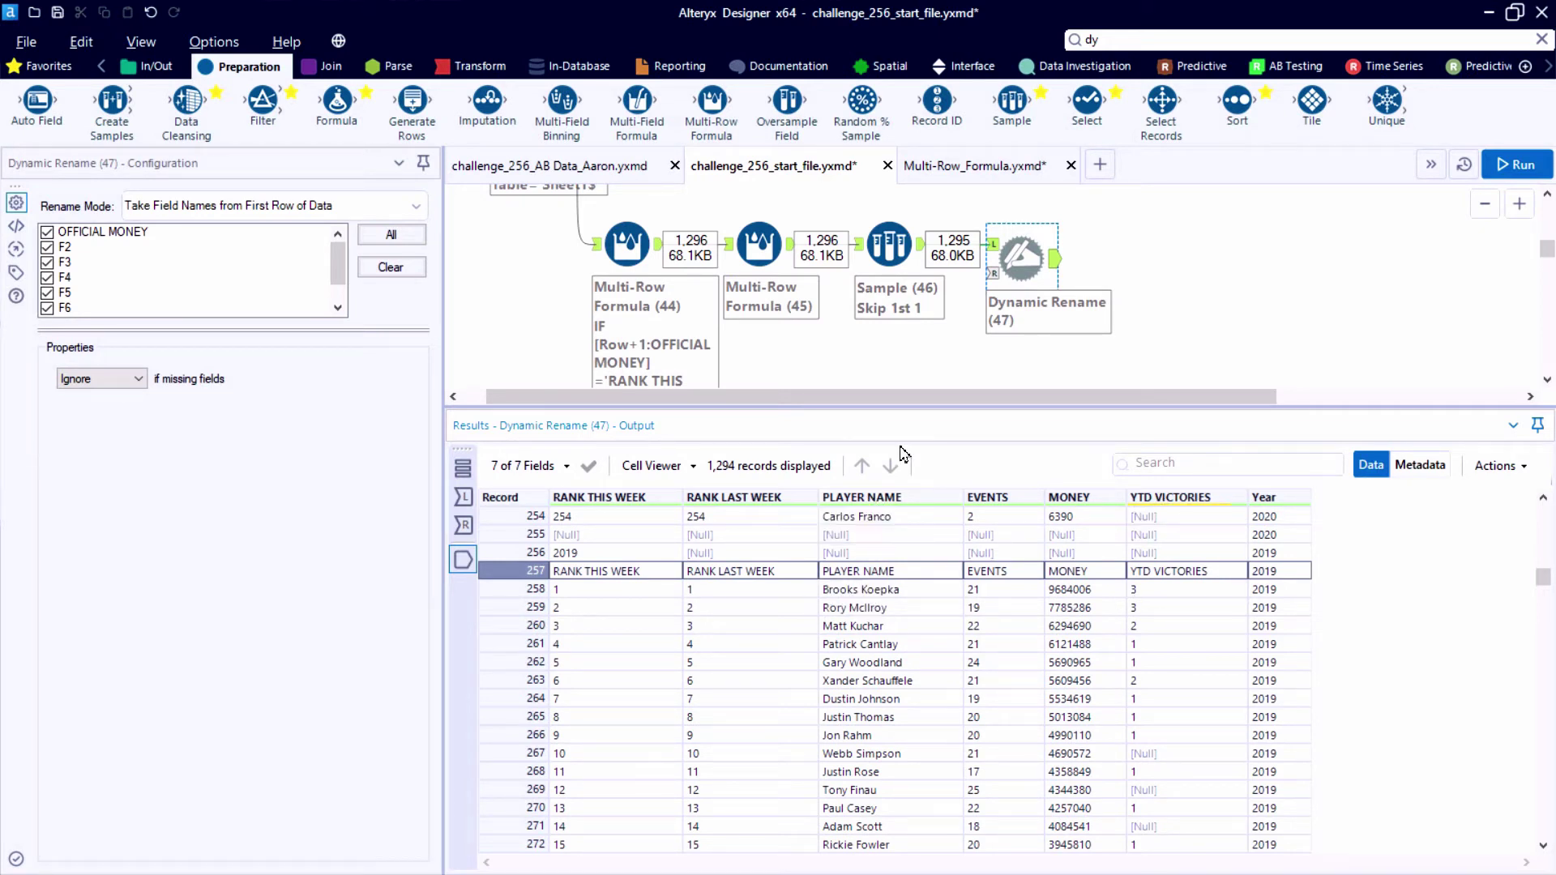
# Add a Filter keeping rows where PLAYER NAME is not empty, run it, and check both outputs.
pyautogui.moveTo(251, 129); pyautogui.dragTo(1147, 261)
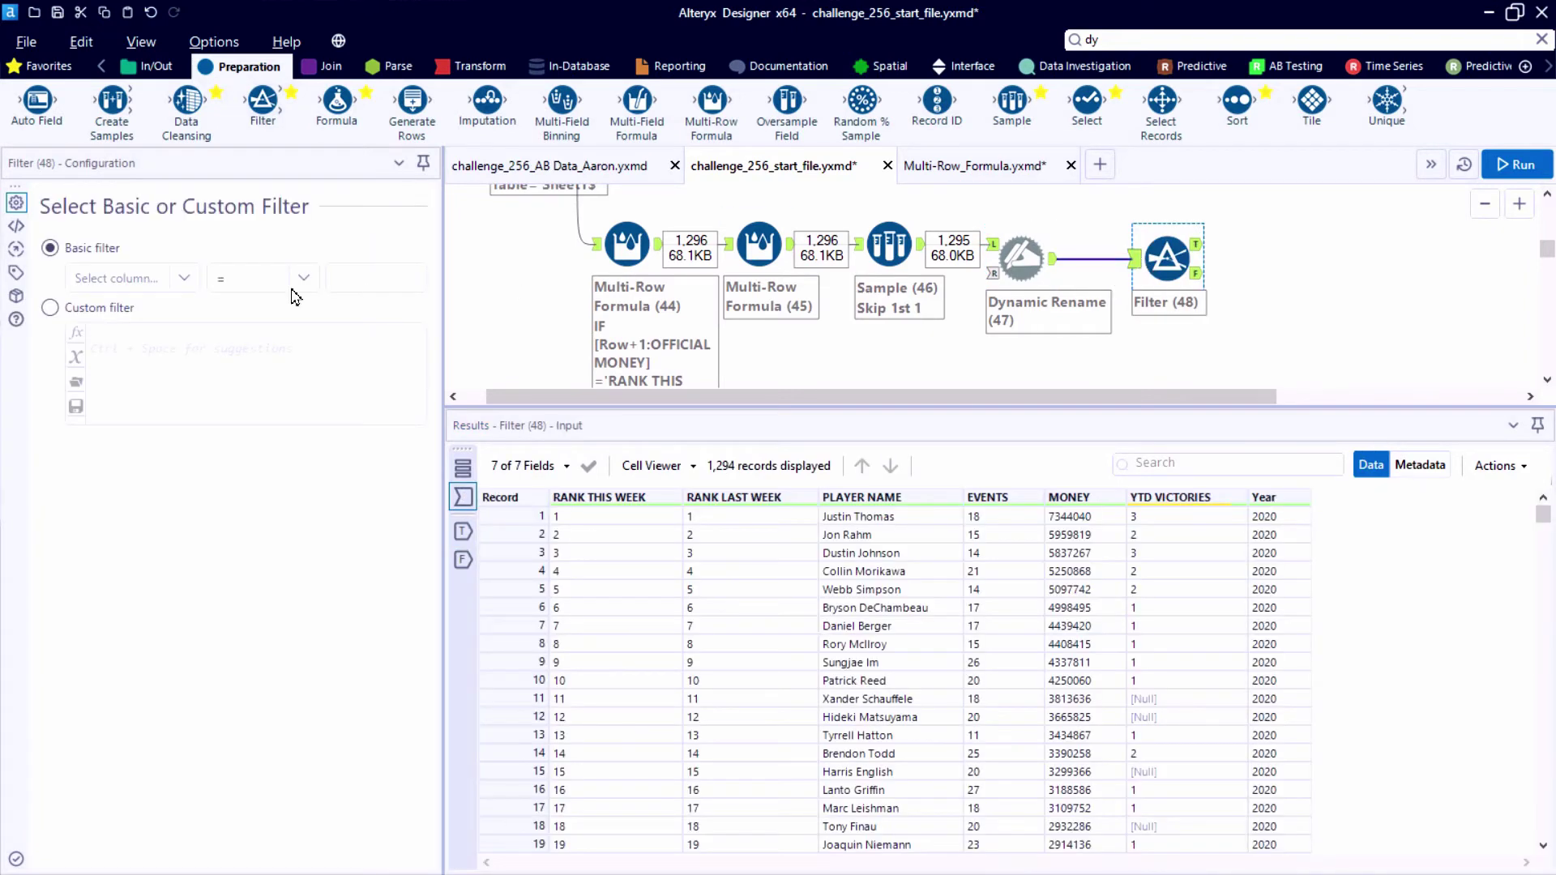
pyautogui.click(183, 280)
pyautogui.click(113, 346)
pyautogui.click(274, 280)
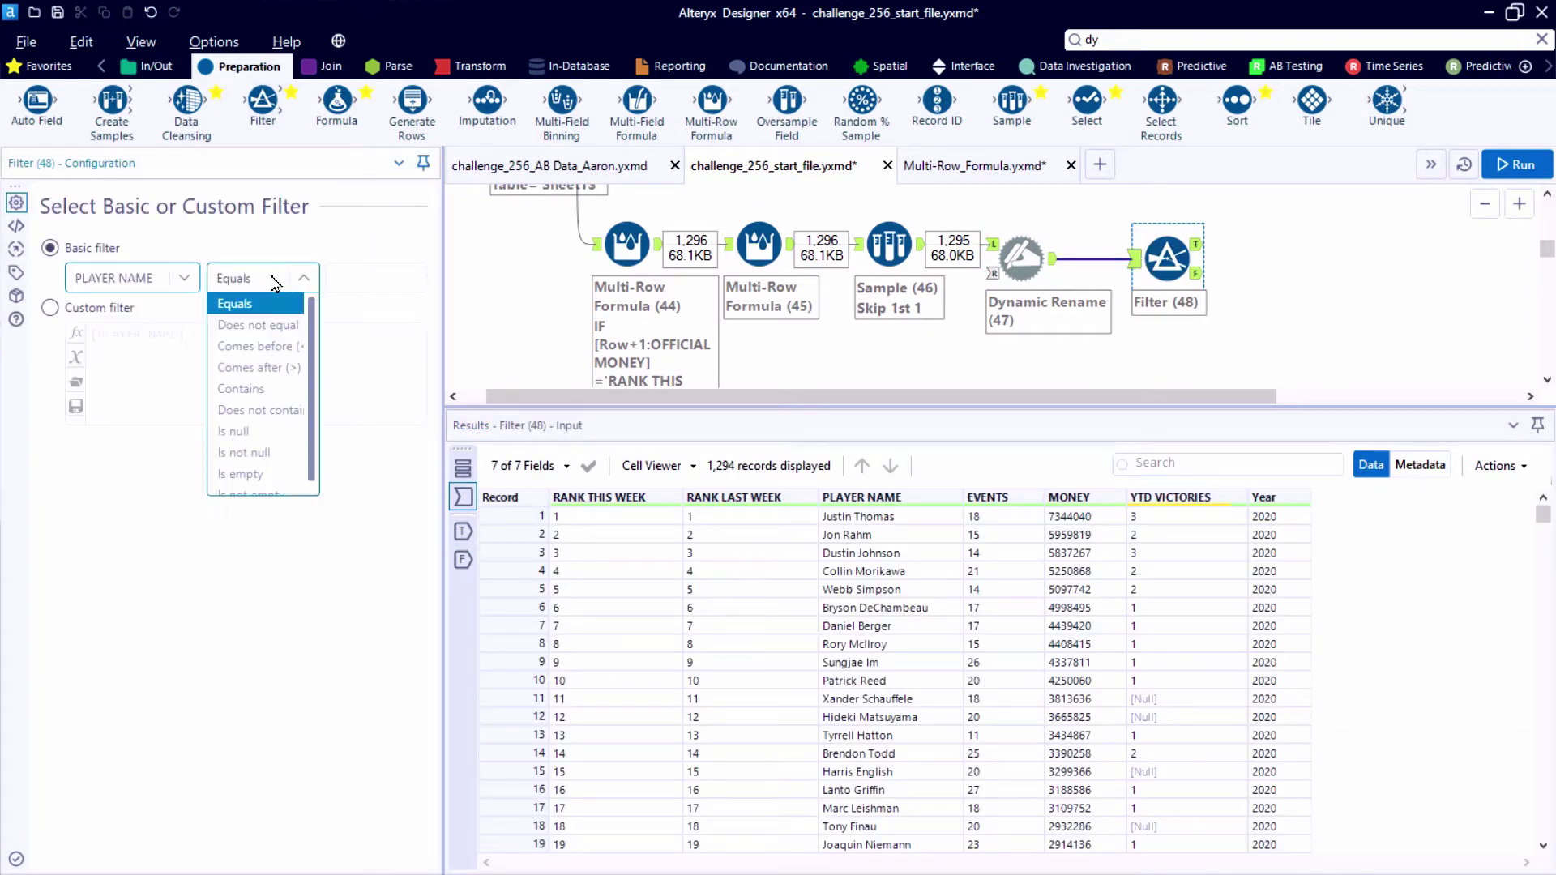
pyautogui.click(288, 487)
pyautogui.click(1516, 165)
pyautogui.click(1197, 274)
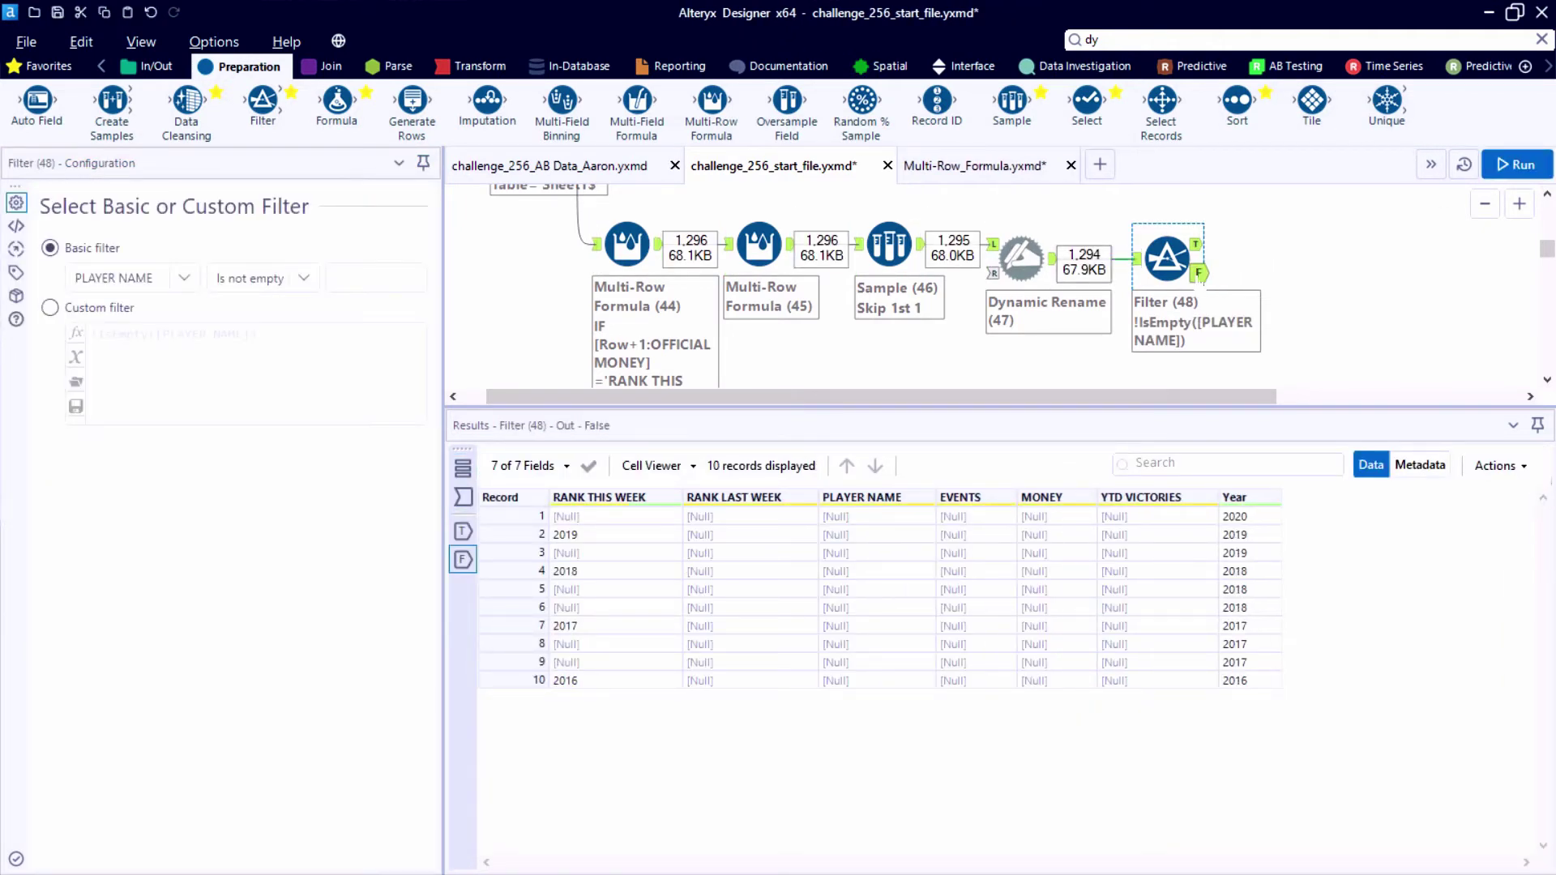
pyautogui.click(1203, 242)
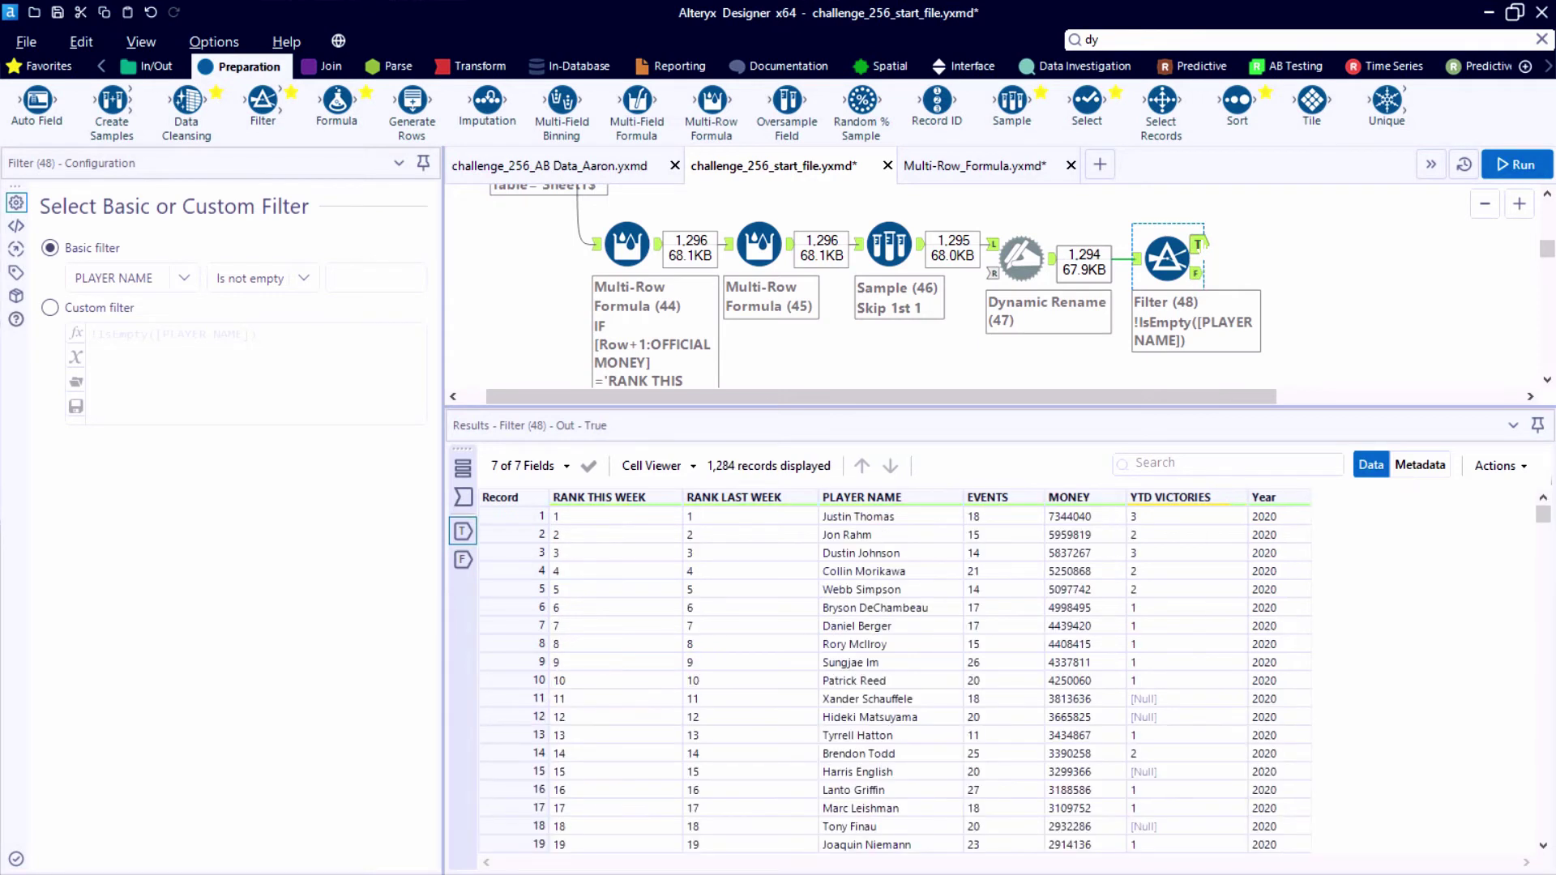
pyautogui.click(1199, 273)
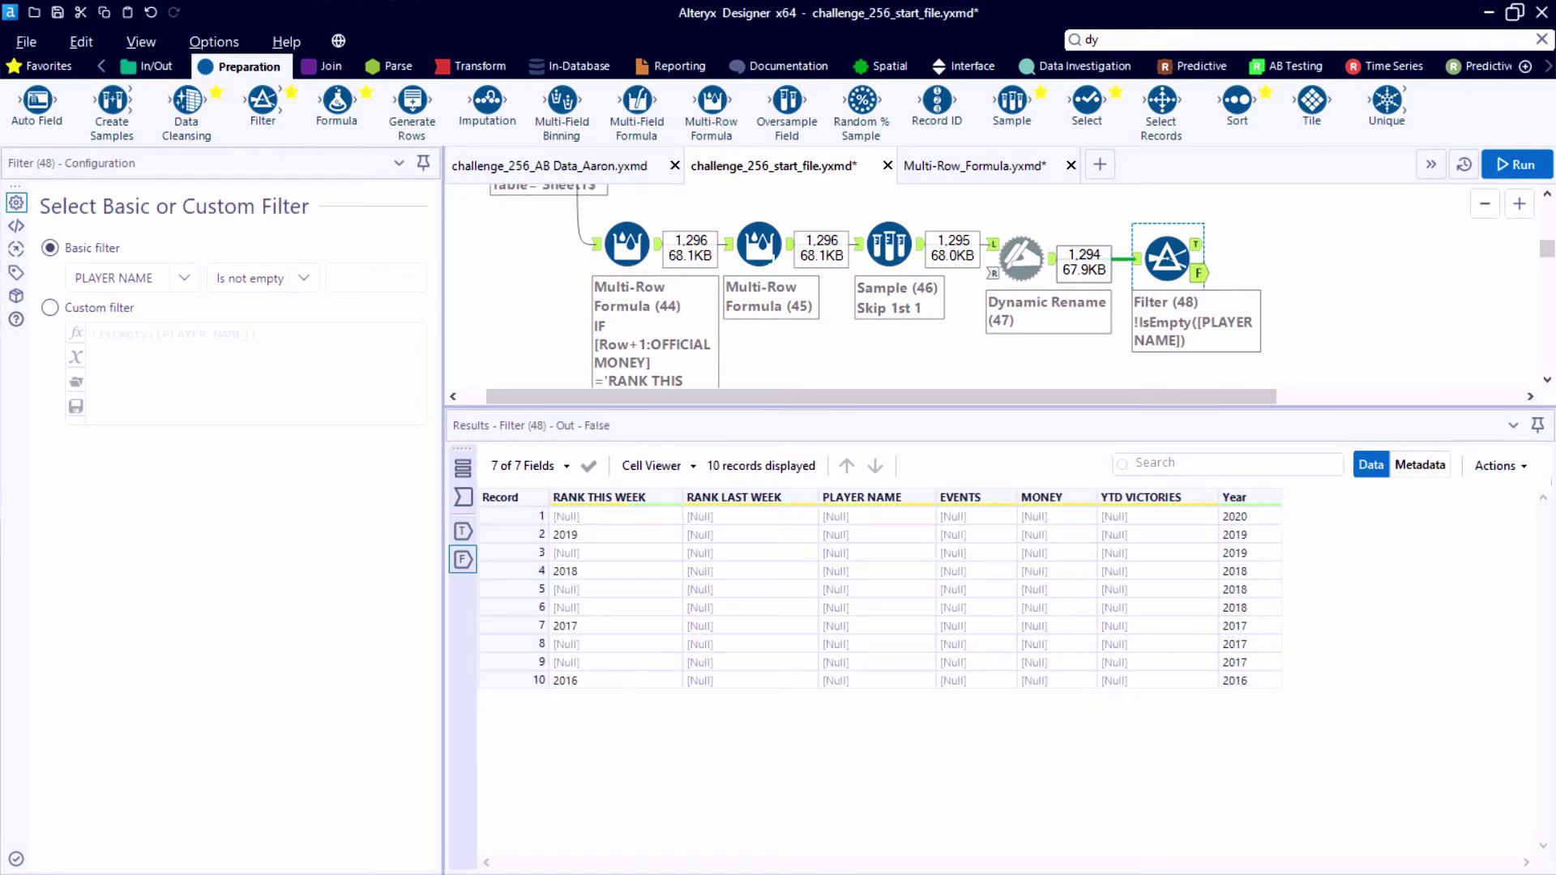
# Extend the custom filter with AND [PLAYER NAME] != 'PLAYER NAME', giving 1,280 passing and 14 rejected.
pyautogui.click(50, 307)
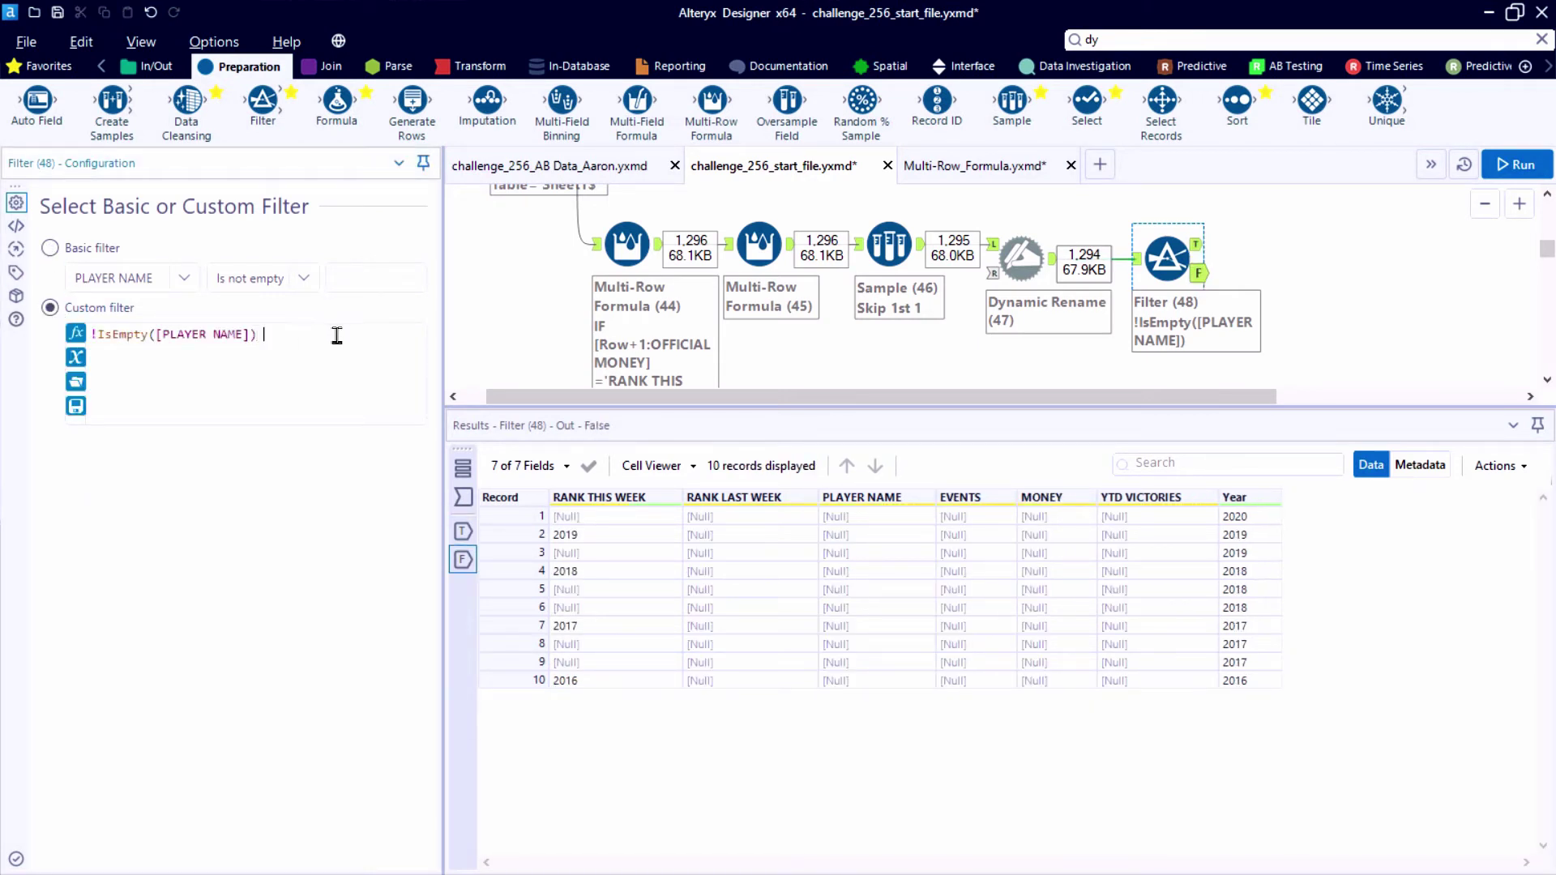
pyautogui.write('AND ')
pyautogui.write('[')
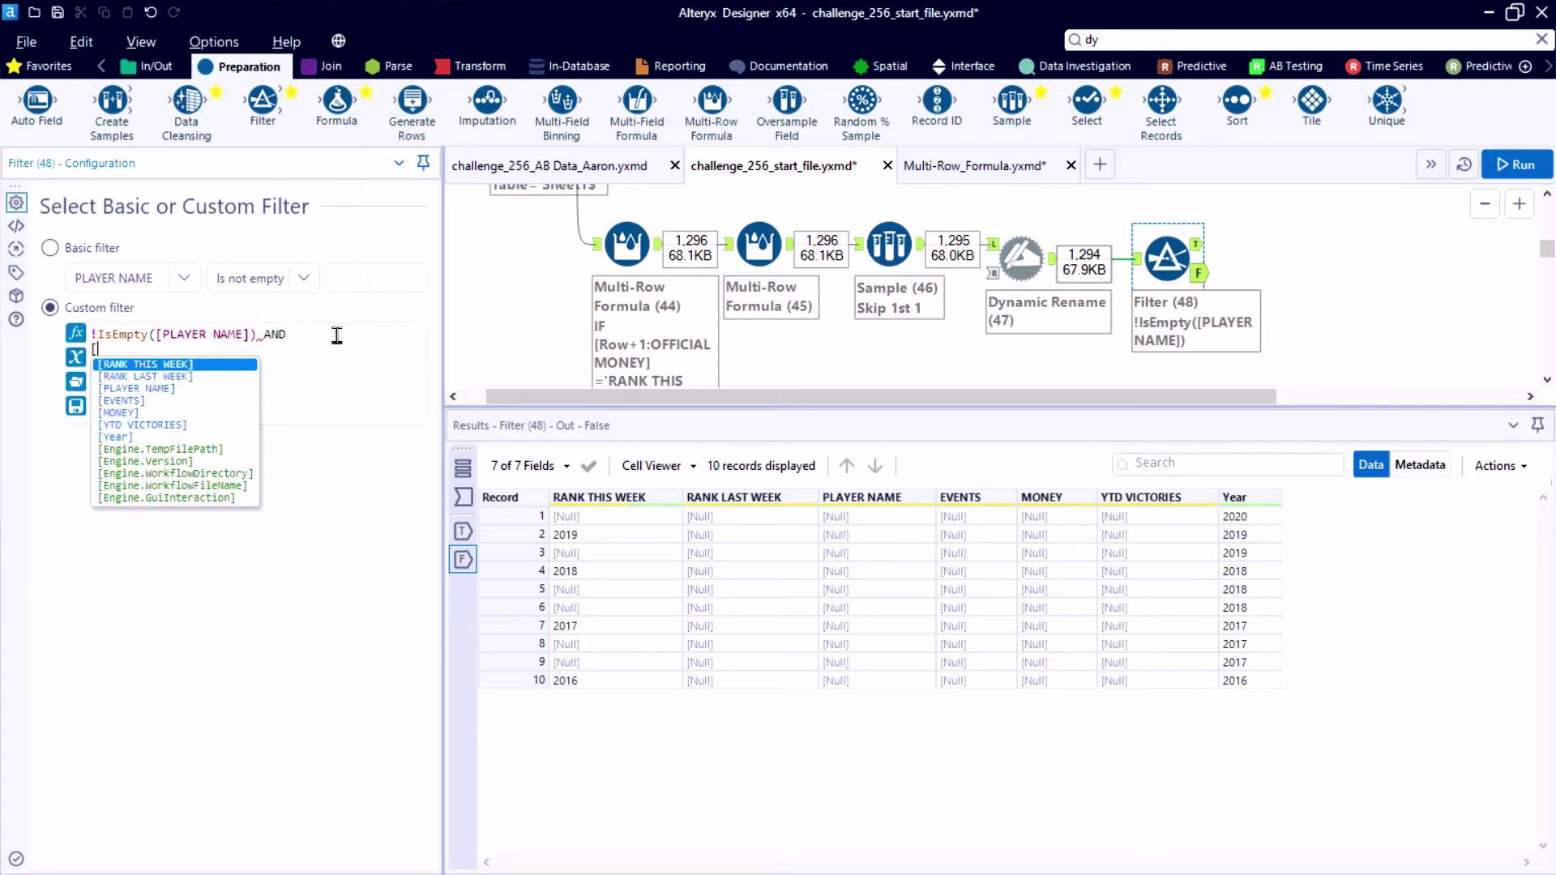
pyautogui.doubleClick(205, 392)
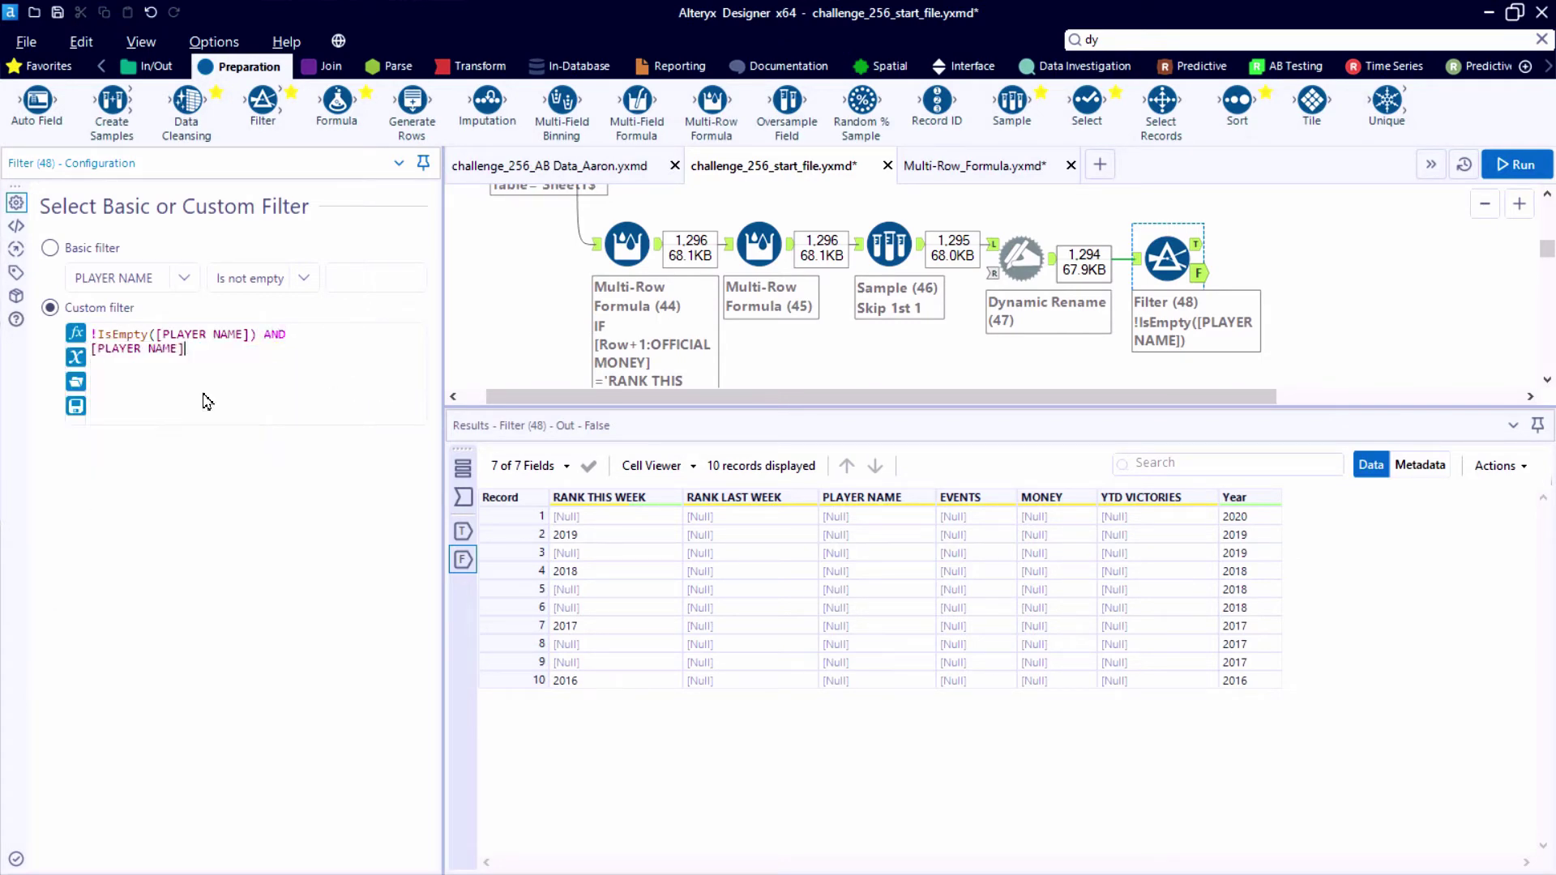
pyautogui.write('!= ')
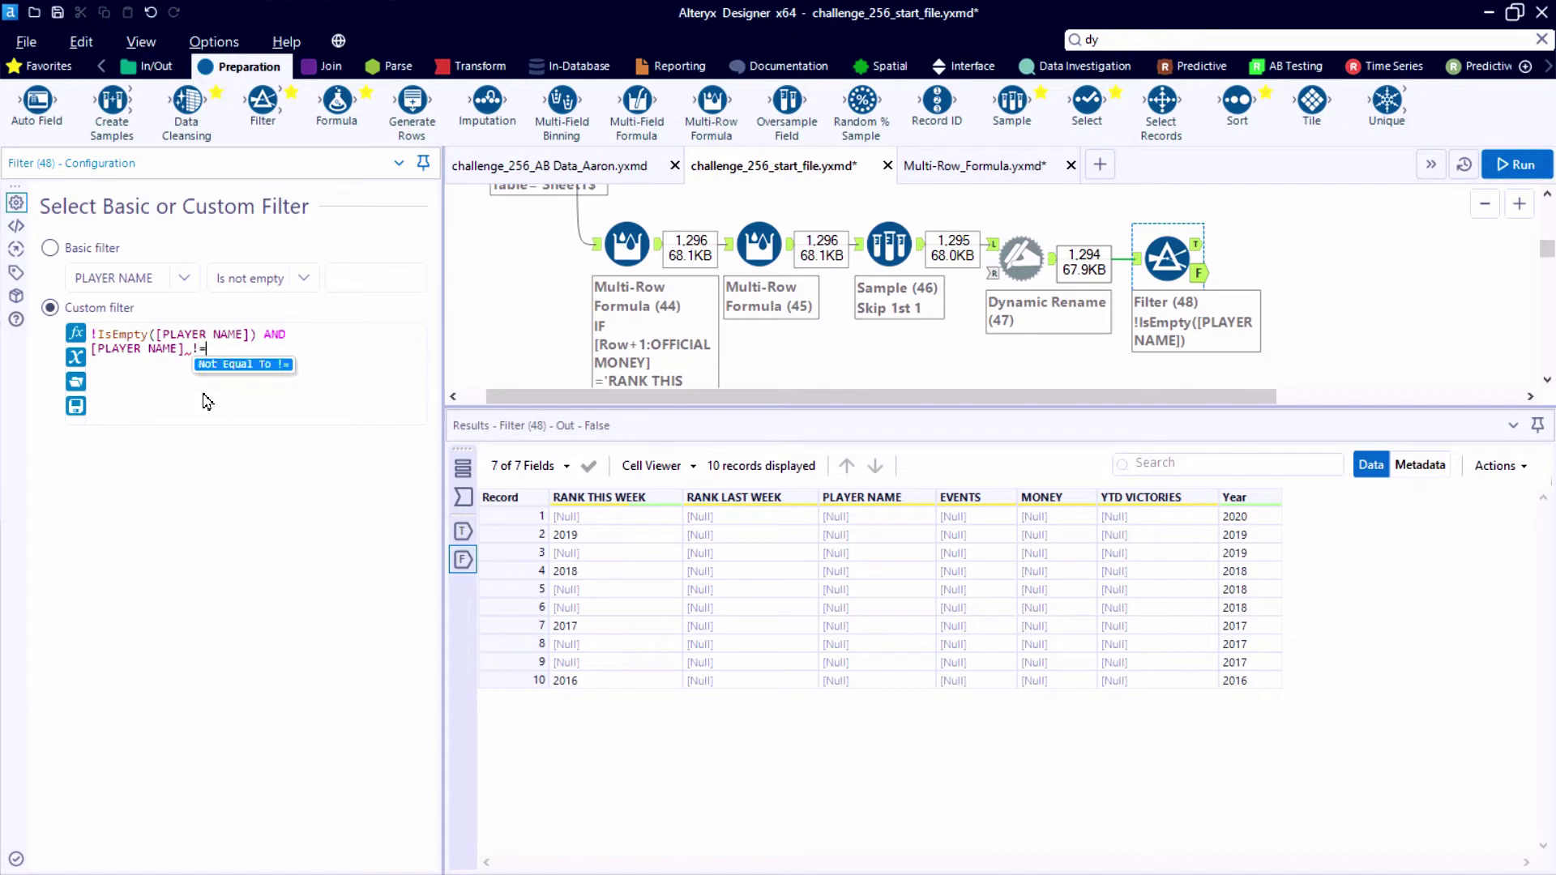
pyautogui.write("'PLAYER NAME'")
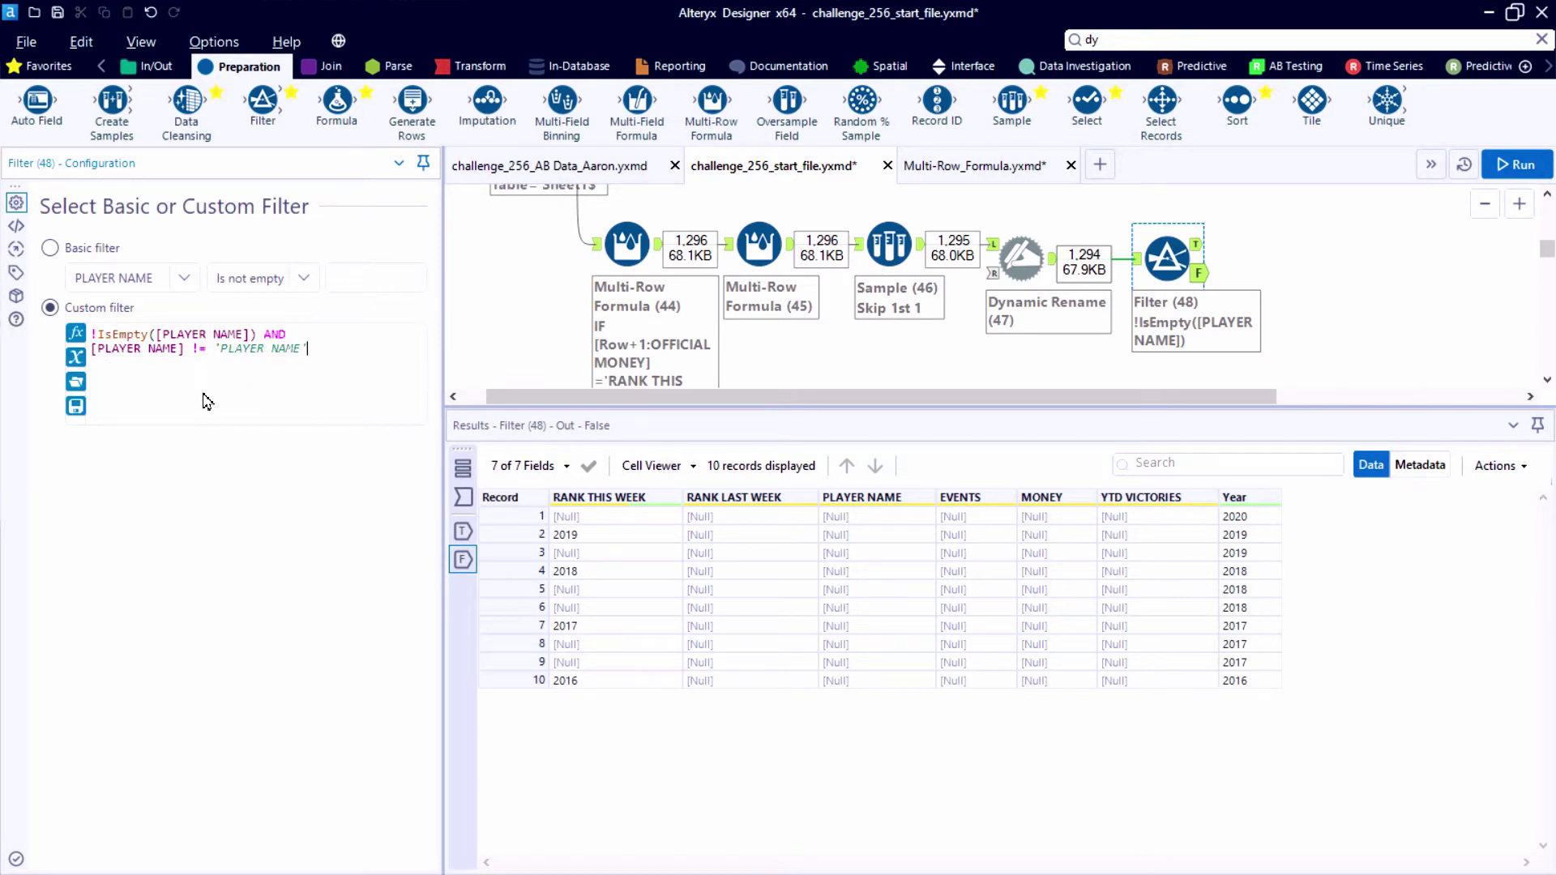
pyautogui.hotkey('ctrl', 'r')
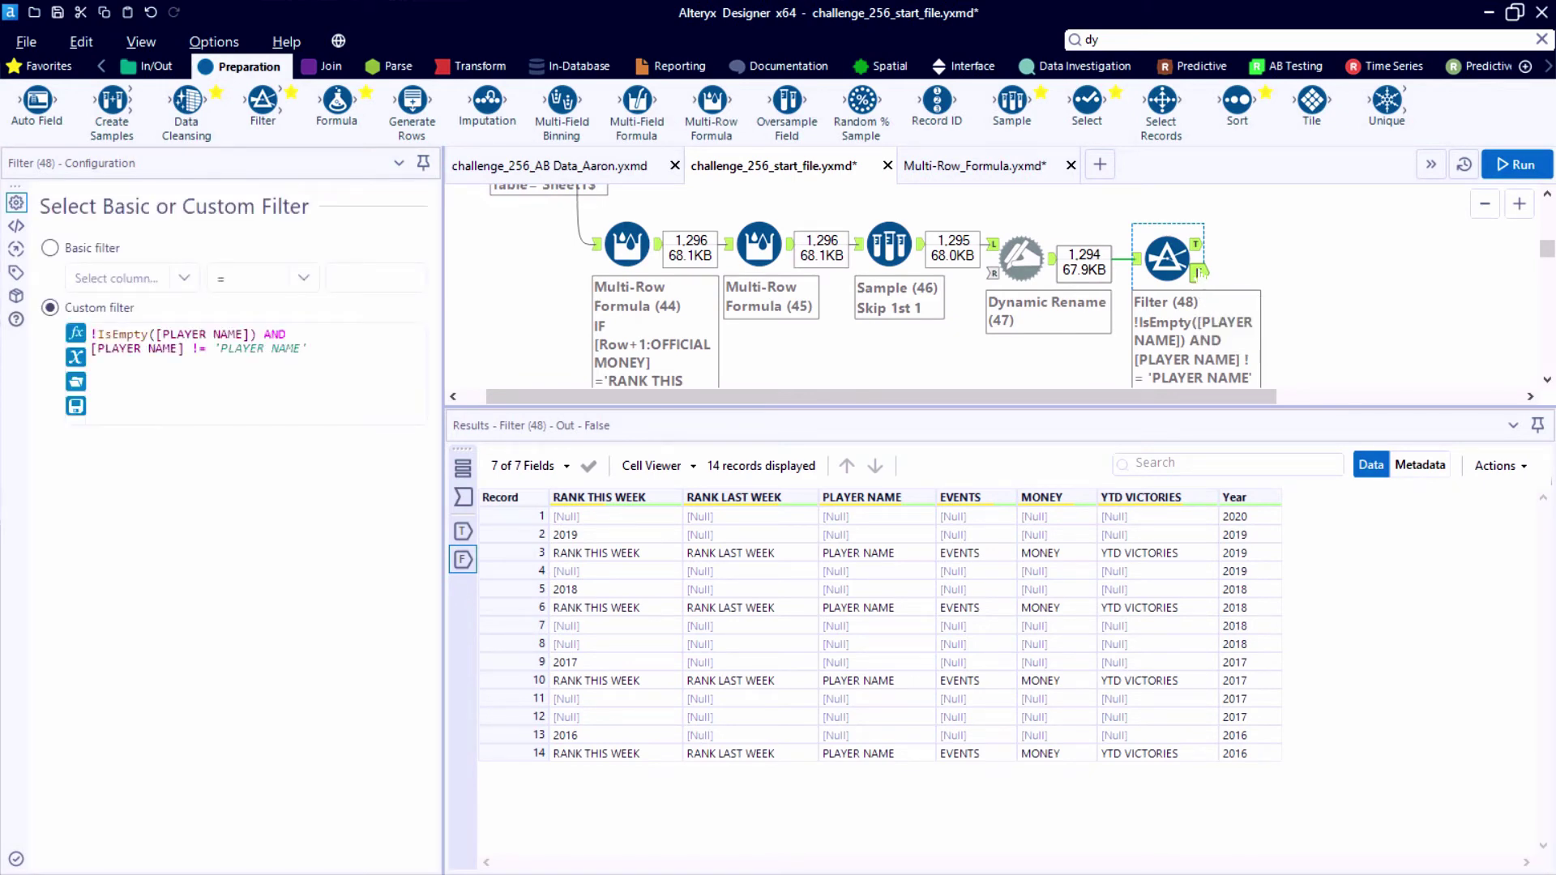
pyautogui.click(1197, 244)
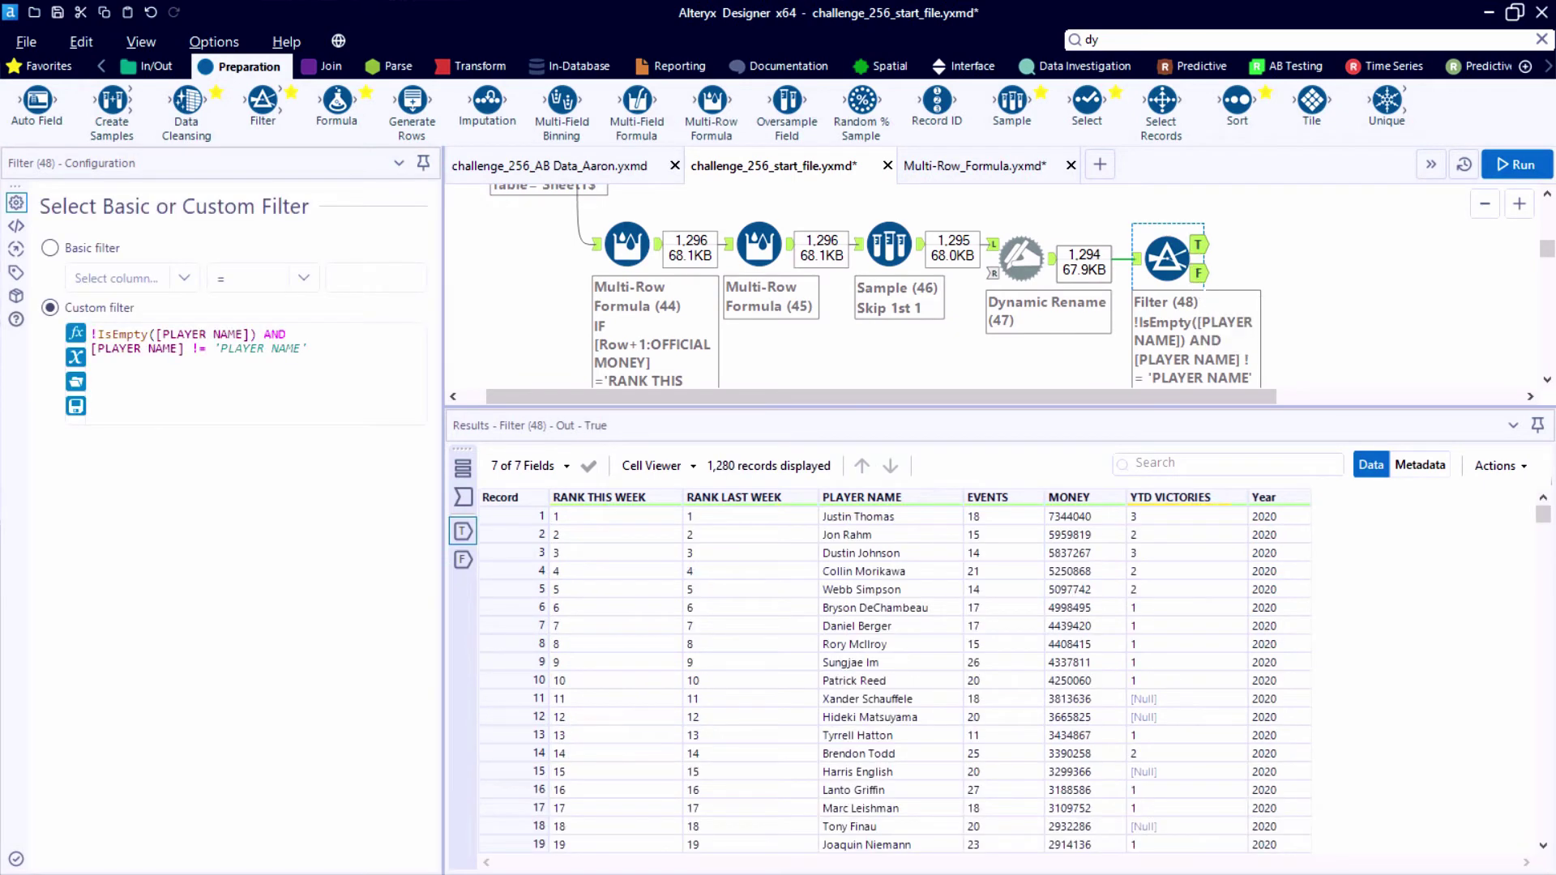
pyautogui.click(1198, 273)
pyautogui.hscroll(3, 1139, 399)
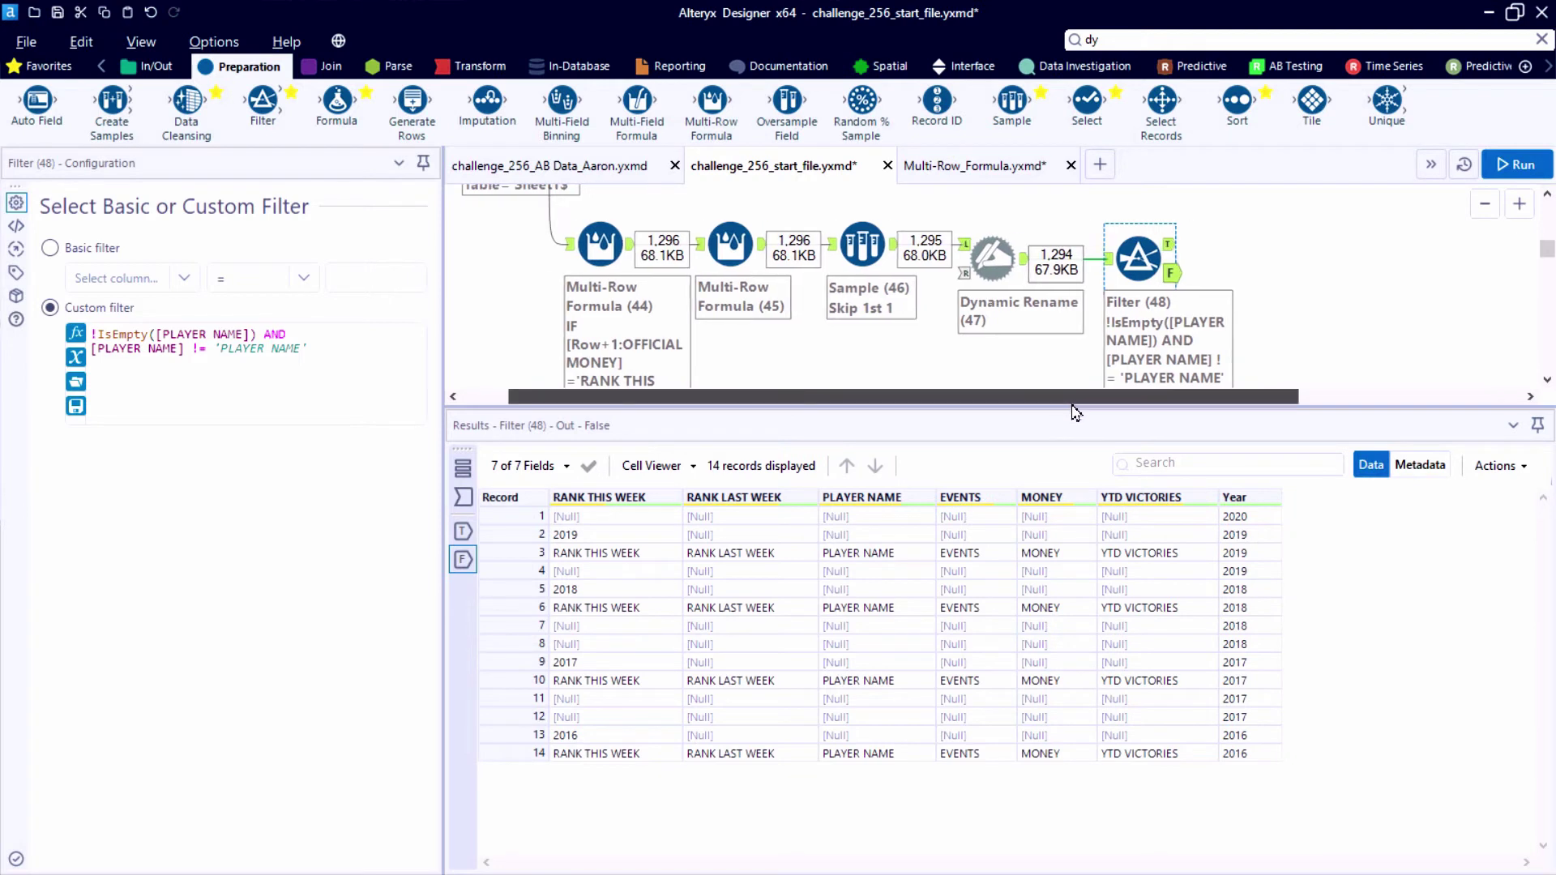
pyautogui.hscroll(1, 1135, 414)
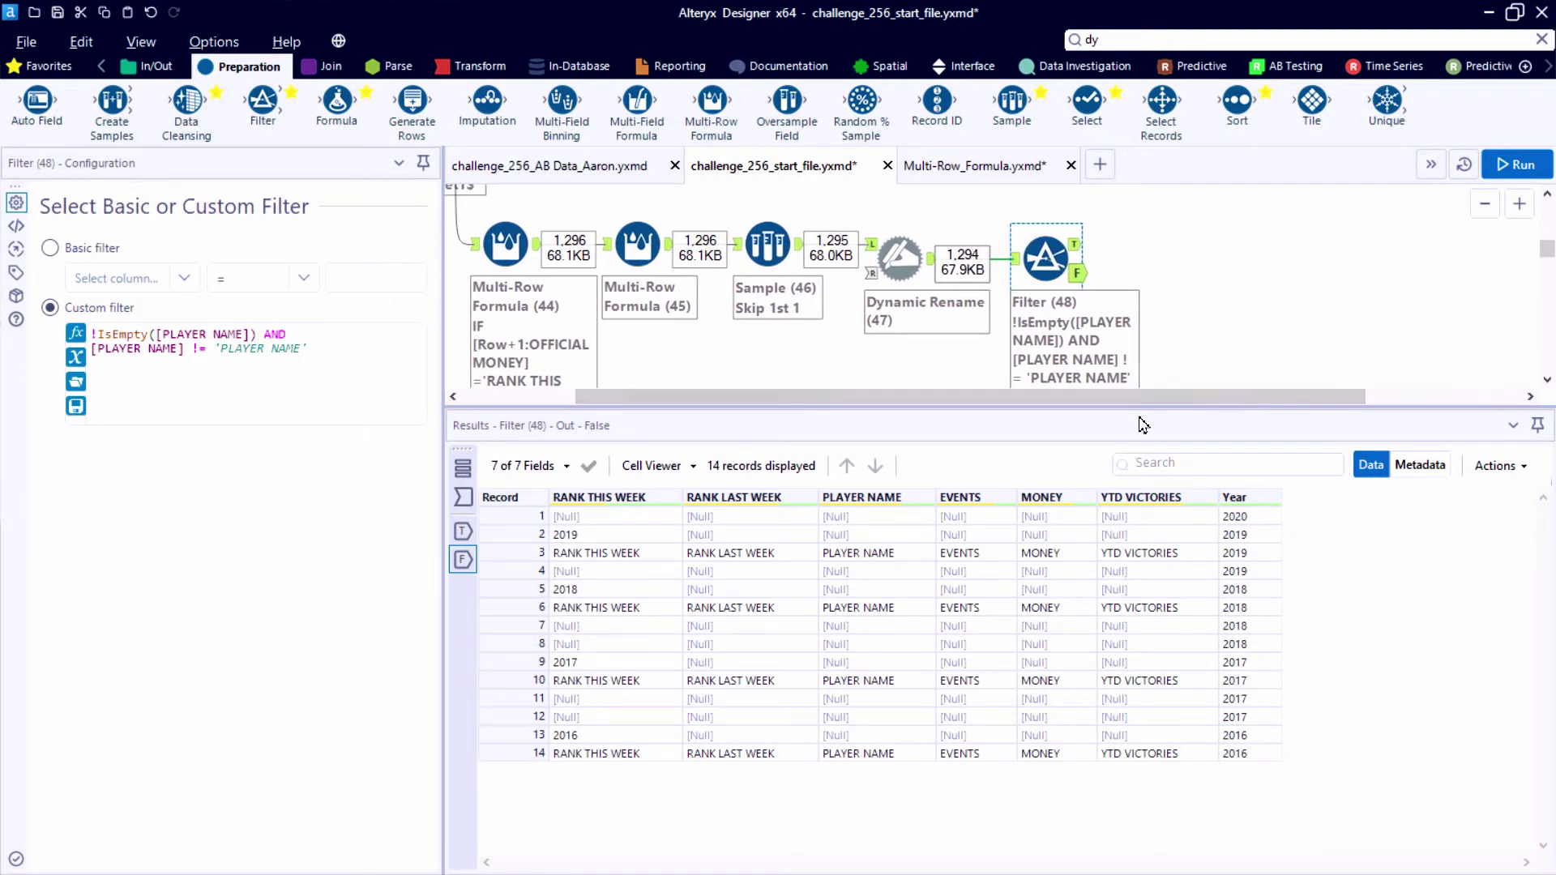
# Add a Select on the Filter's True output and change EVENTS, MONEY and YTD VICTORIES to Int64.
pyautogui.moveTo(1087, 102); pyautogui.dragTo(1161, 258)
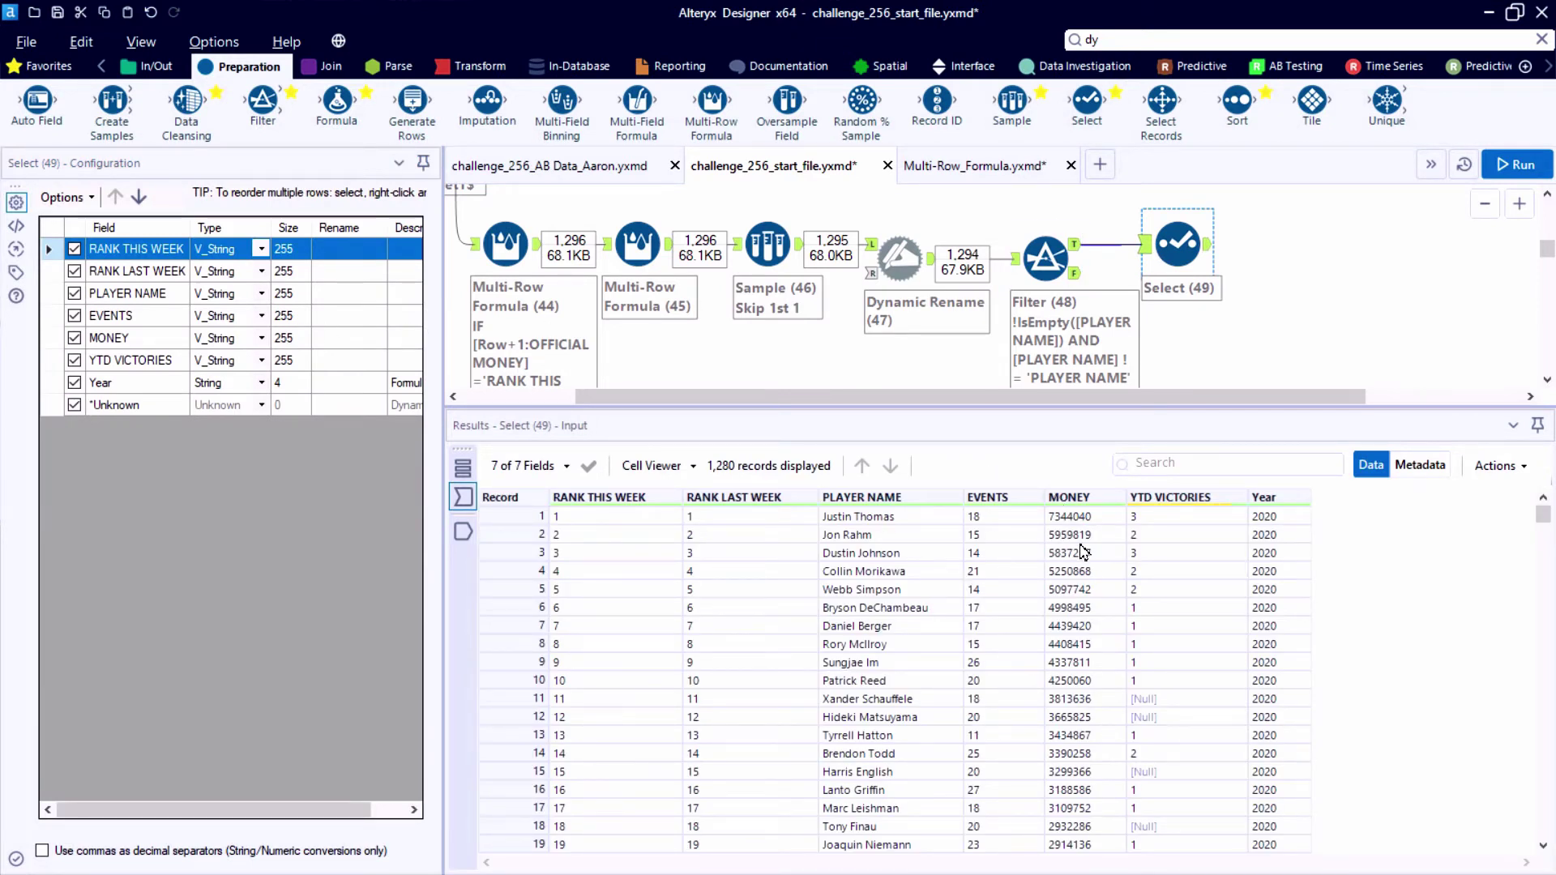
pyautogui.moveTo(52, 316); pyautogui.dragTo(53, 343)
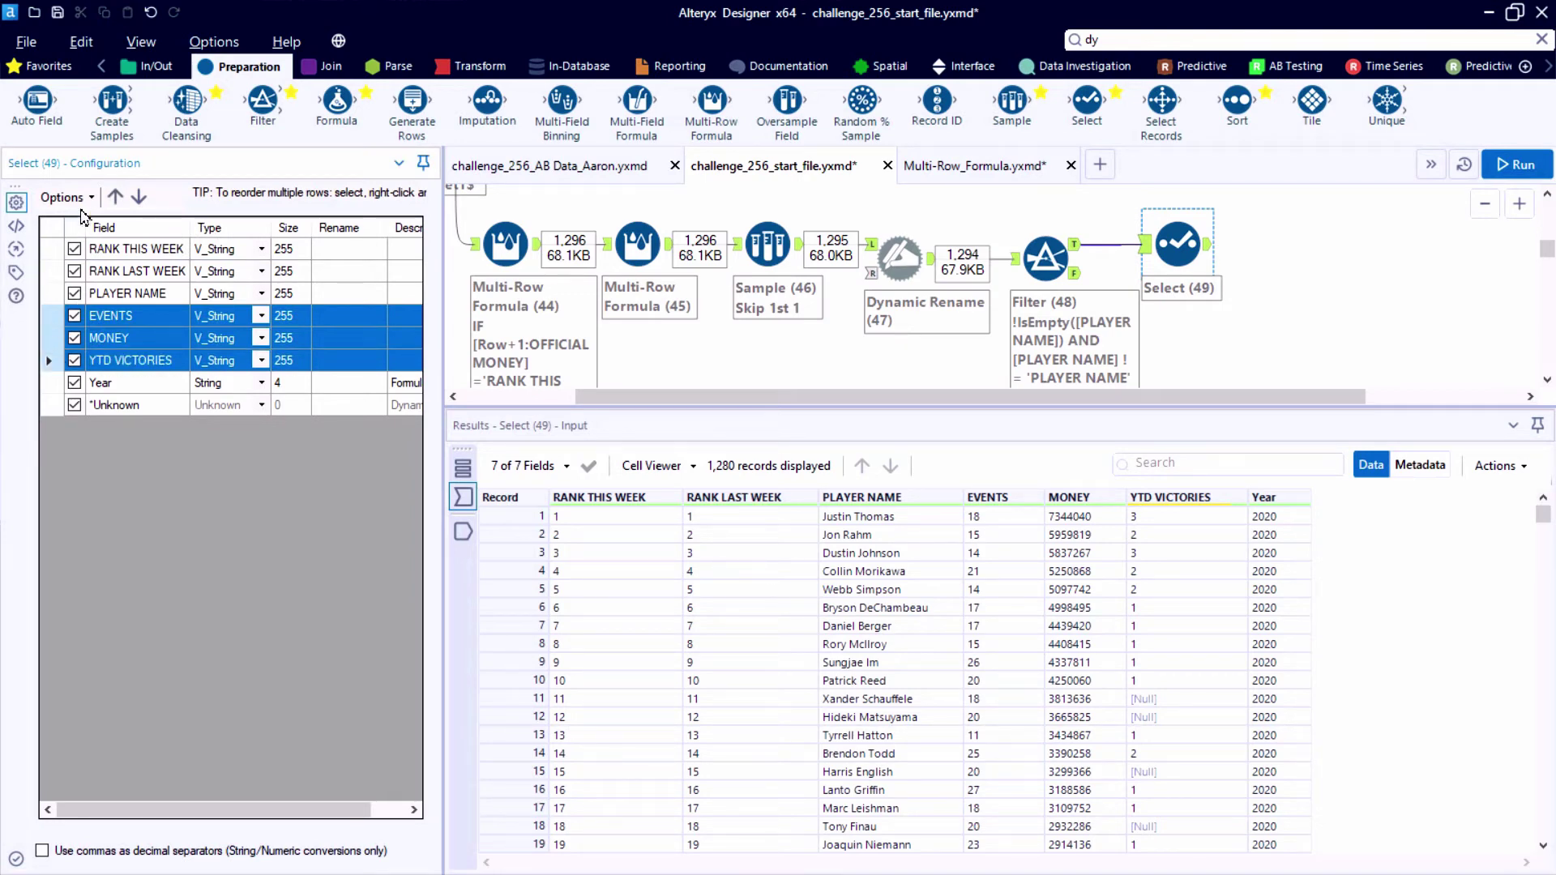
pyautogui.click(80, 199)
pyautogui.moveTo(84, 263)
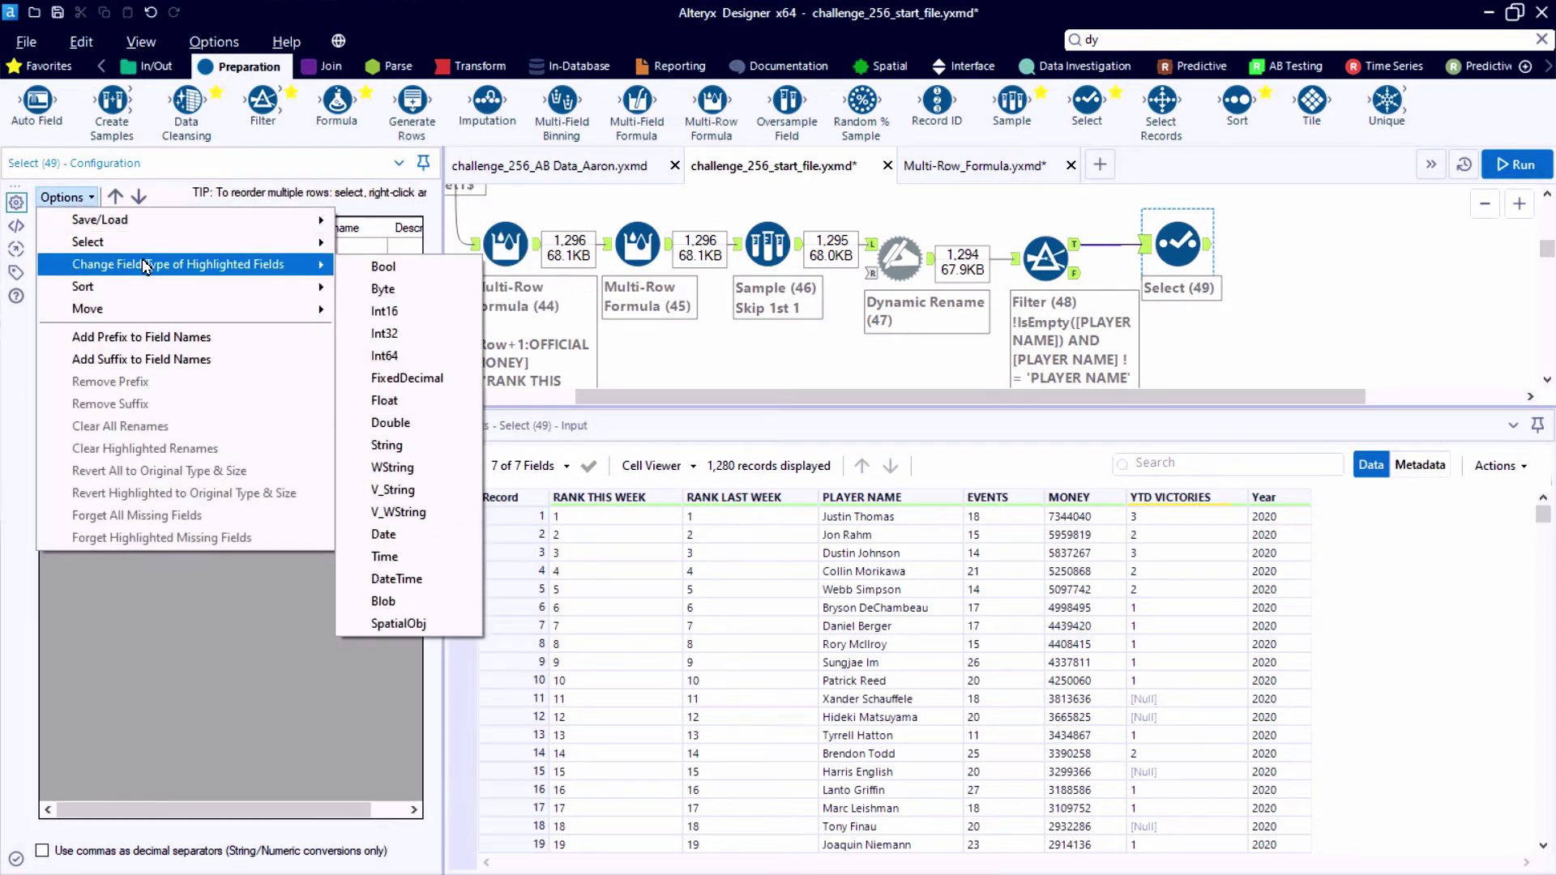
pyautogui.click(366, 355)
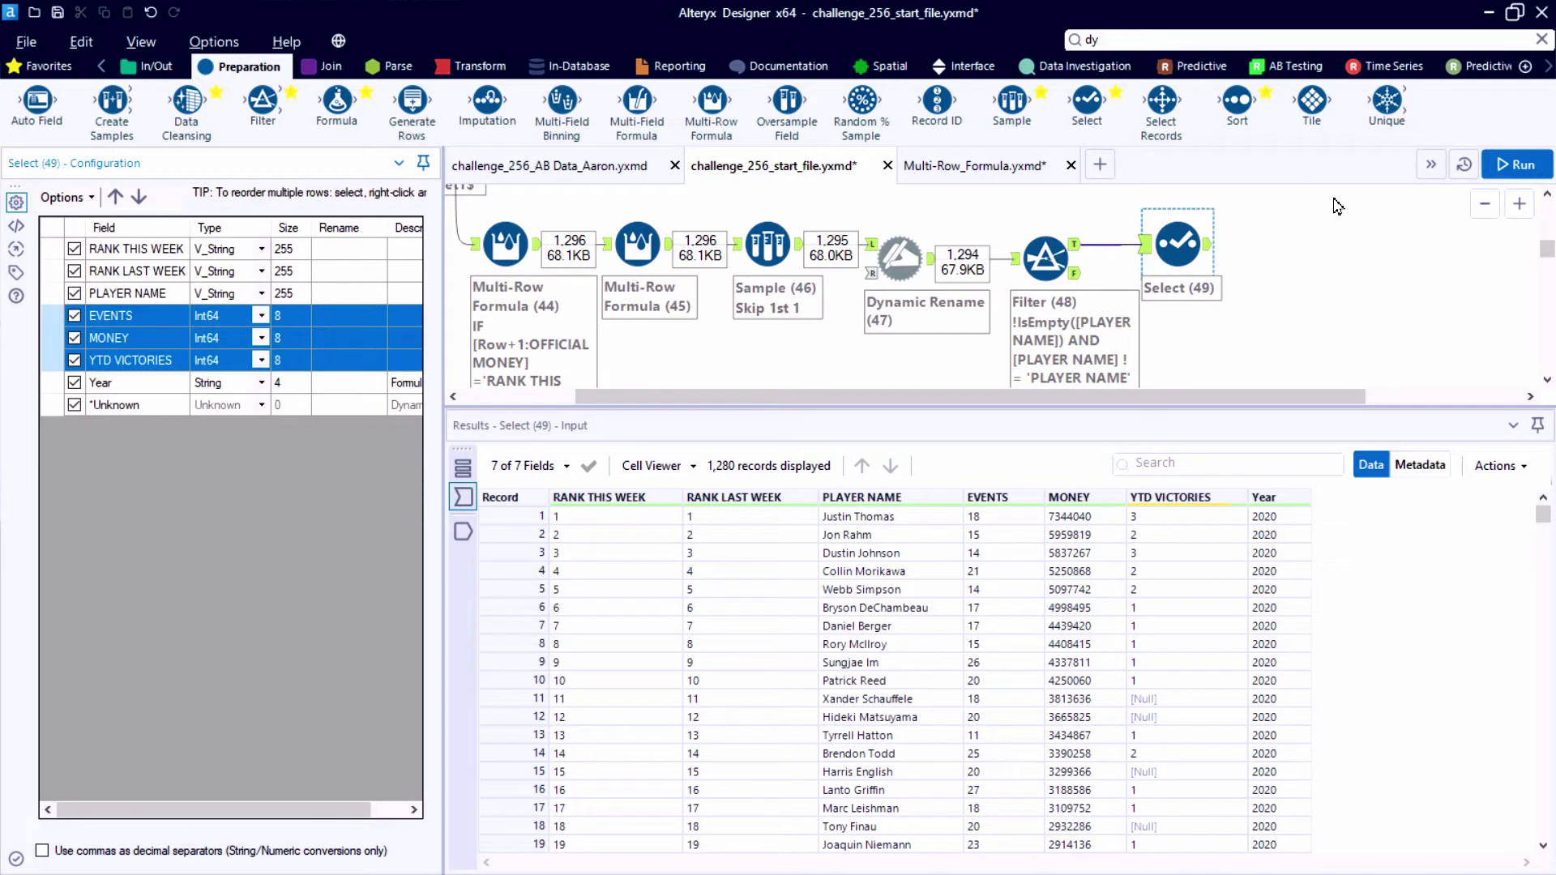
# Add a Summarize after Select, grouping by PLAYER NAME and summing EVENTS, MONEY and YTD VICTORIES.
pyautogui.click(472, 66)
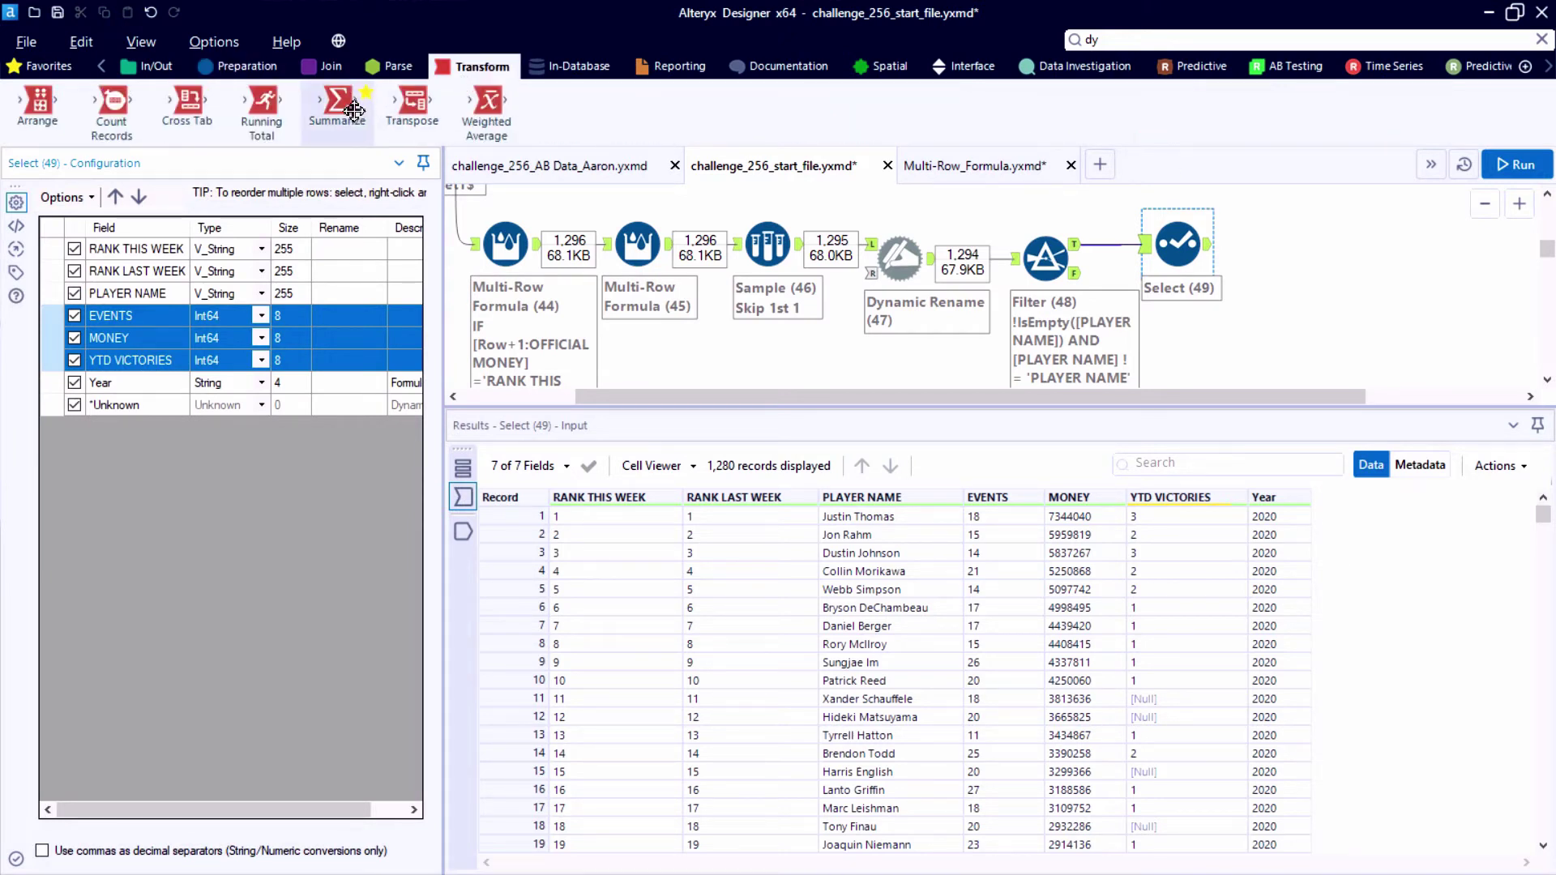
pyautogui.moveTo(337, 102); pyautogui.dragTo(1337, 244)
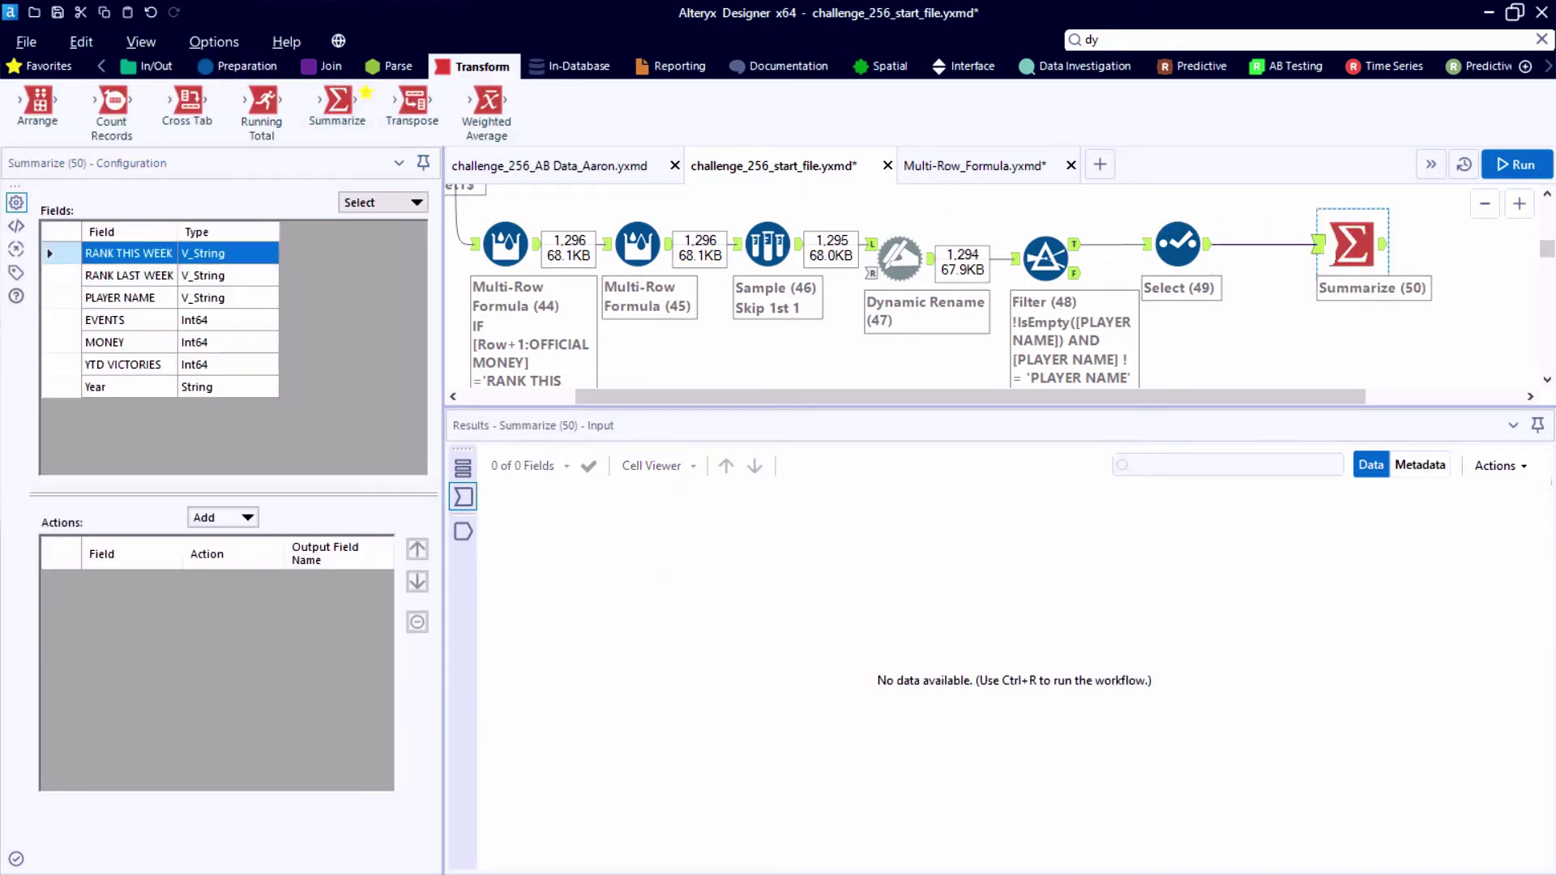
pyautogui.click(114, 298)
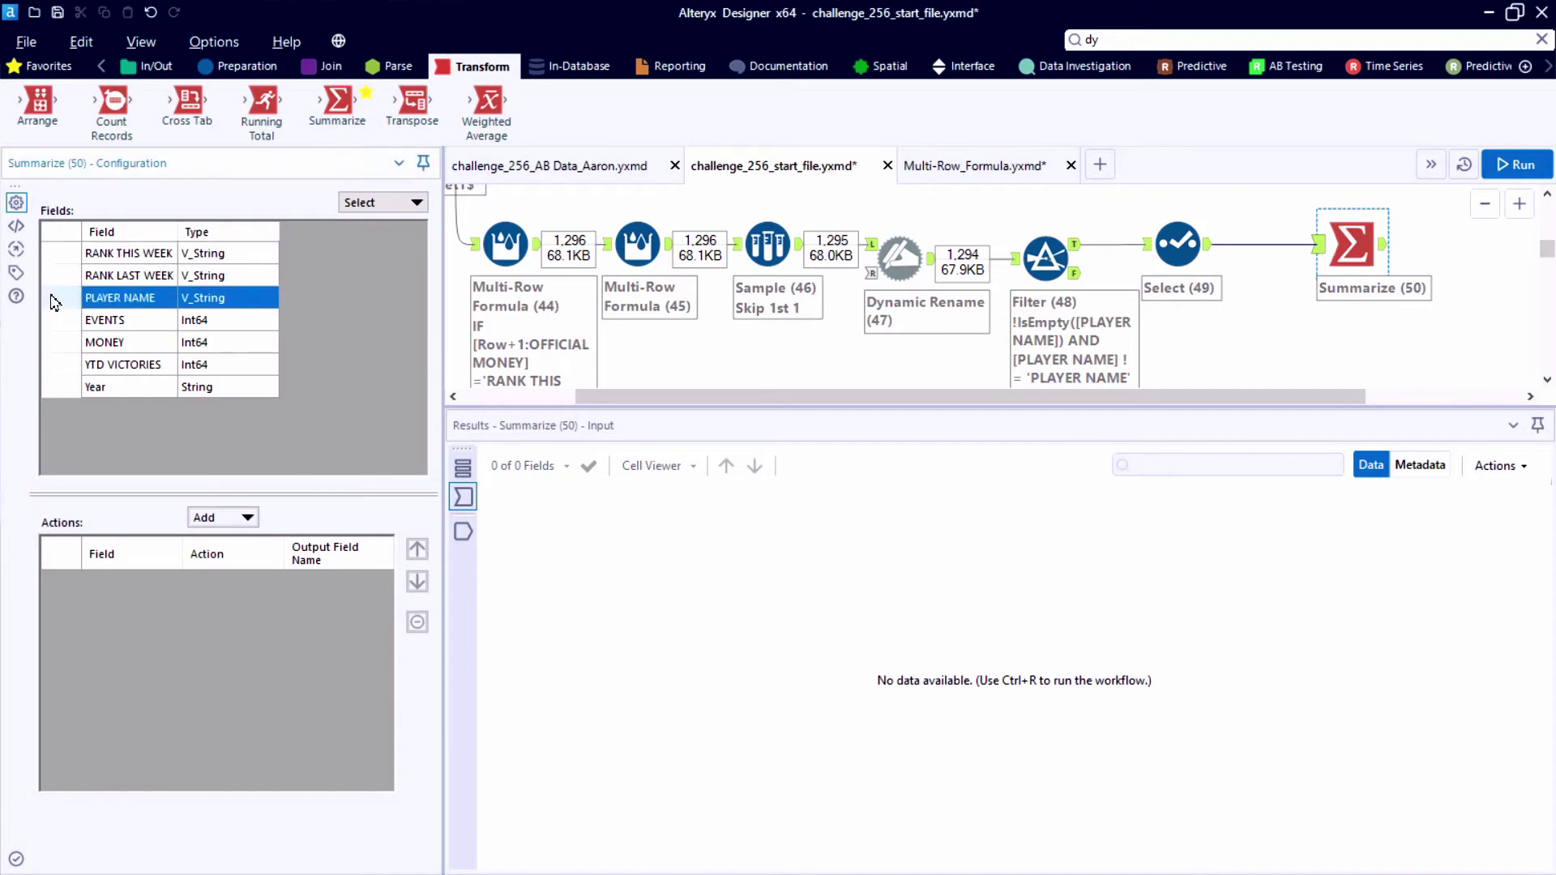
pyautogui.click(209, 517)
pyautogui.click(204, 495)
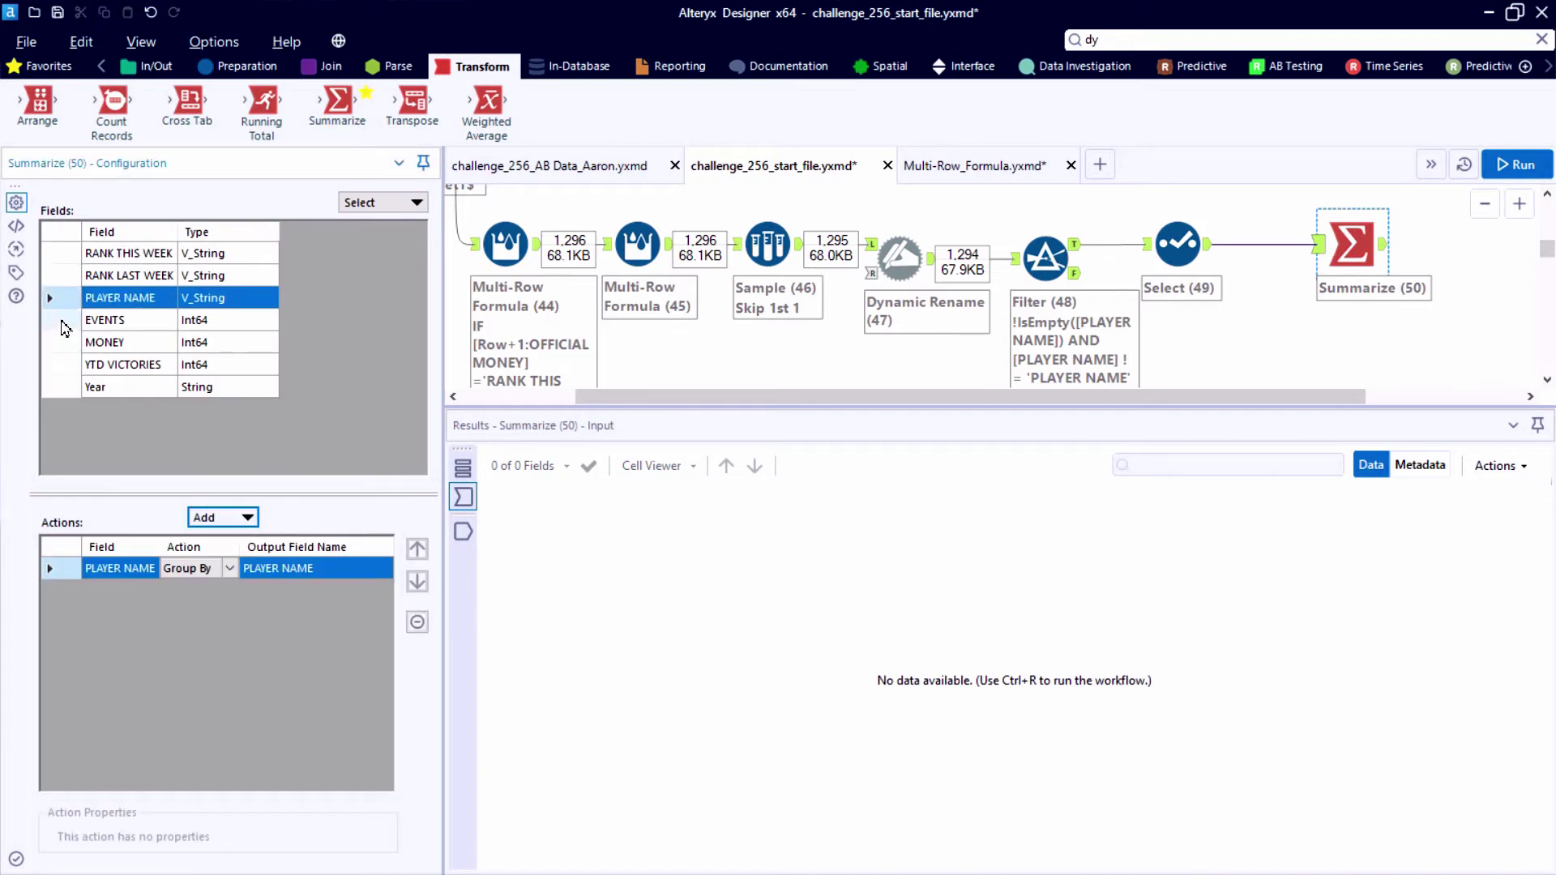
pyautogui.moveTo(66, 328); pyautogui.dragTo(68, 367)
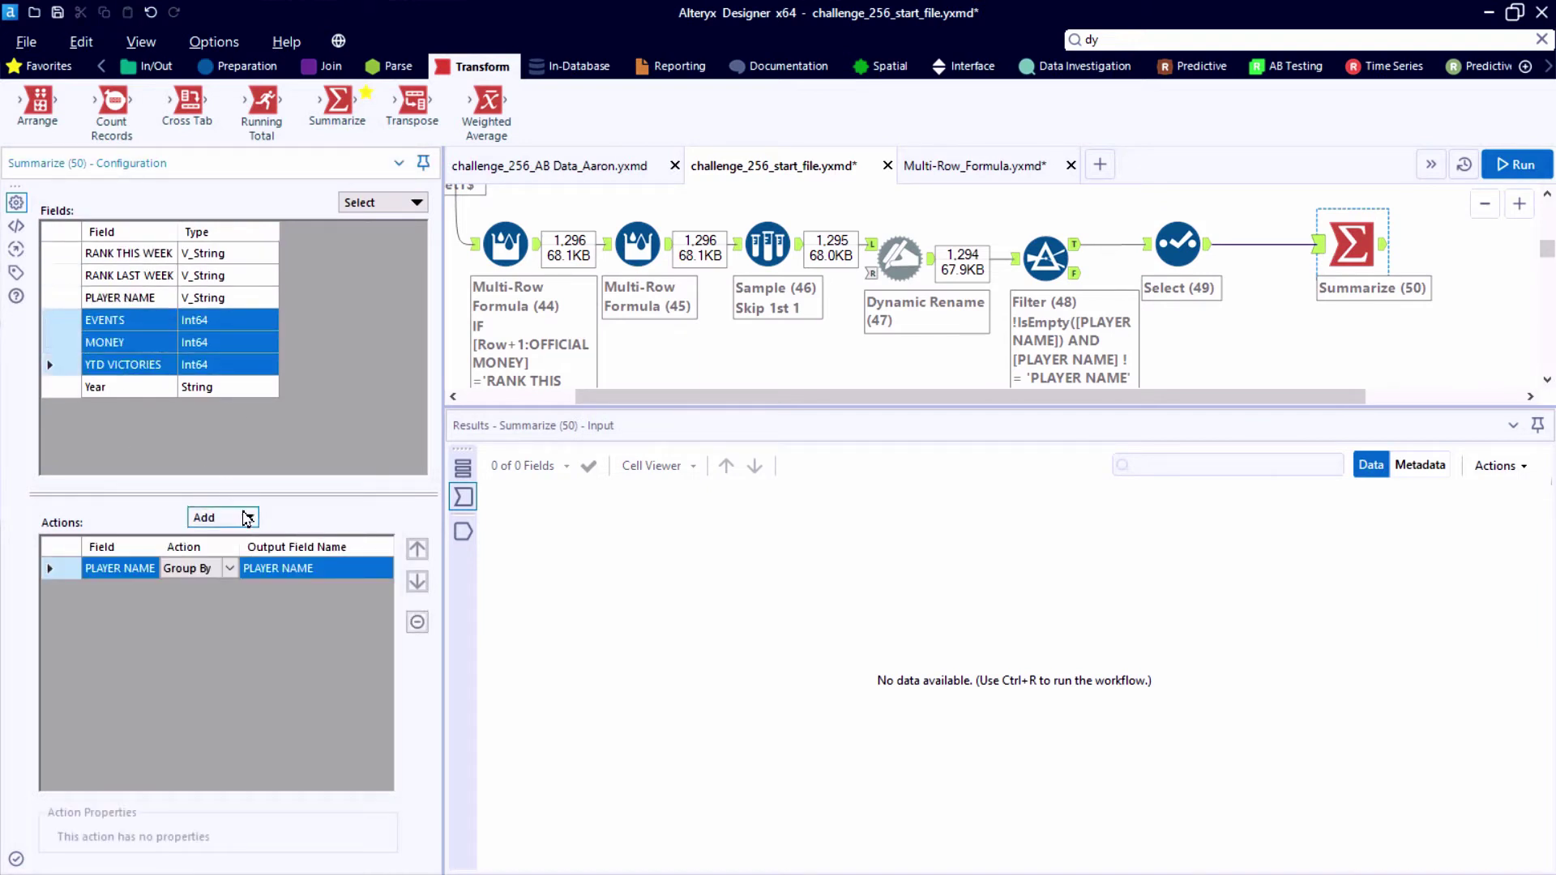
pyautogui.click(247, 517)
pyautogui.click(251, 523)
# Rename the summed outputs Total Events Played, Total Money and Total Victories.
pyautogui.click(320, 591)
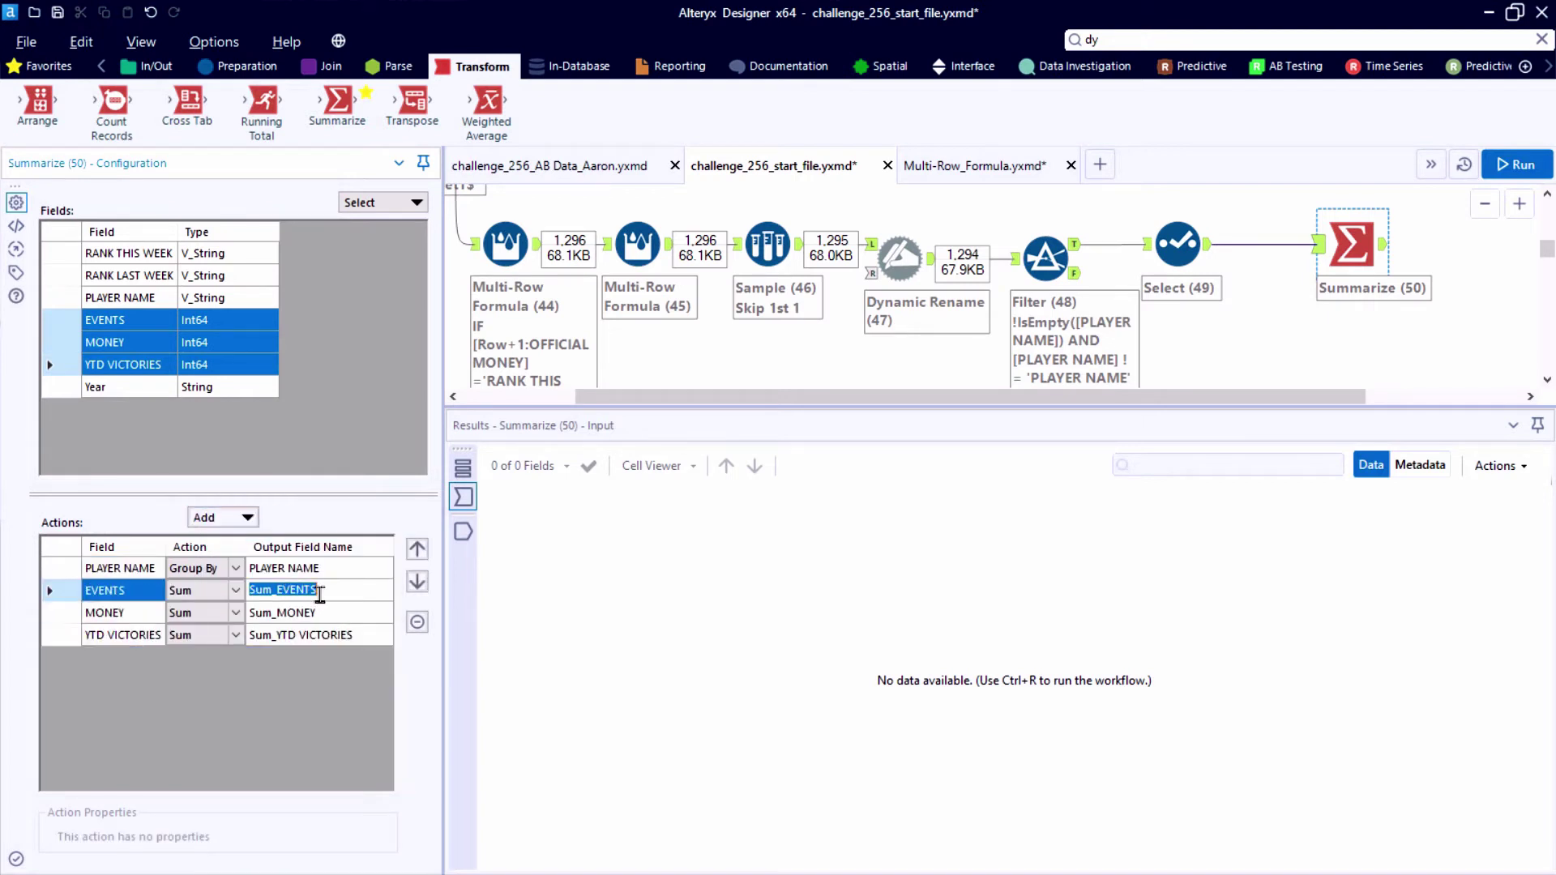
pyautogui.write('Total Events Played')
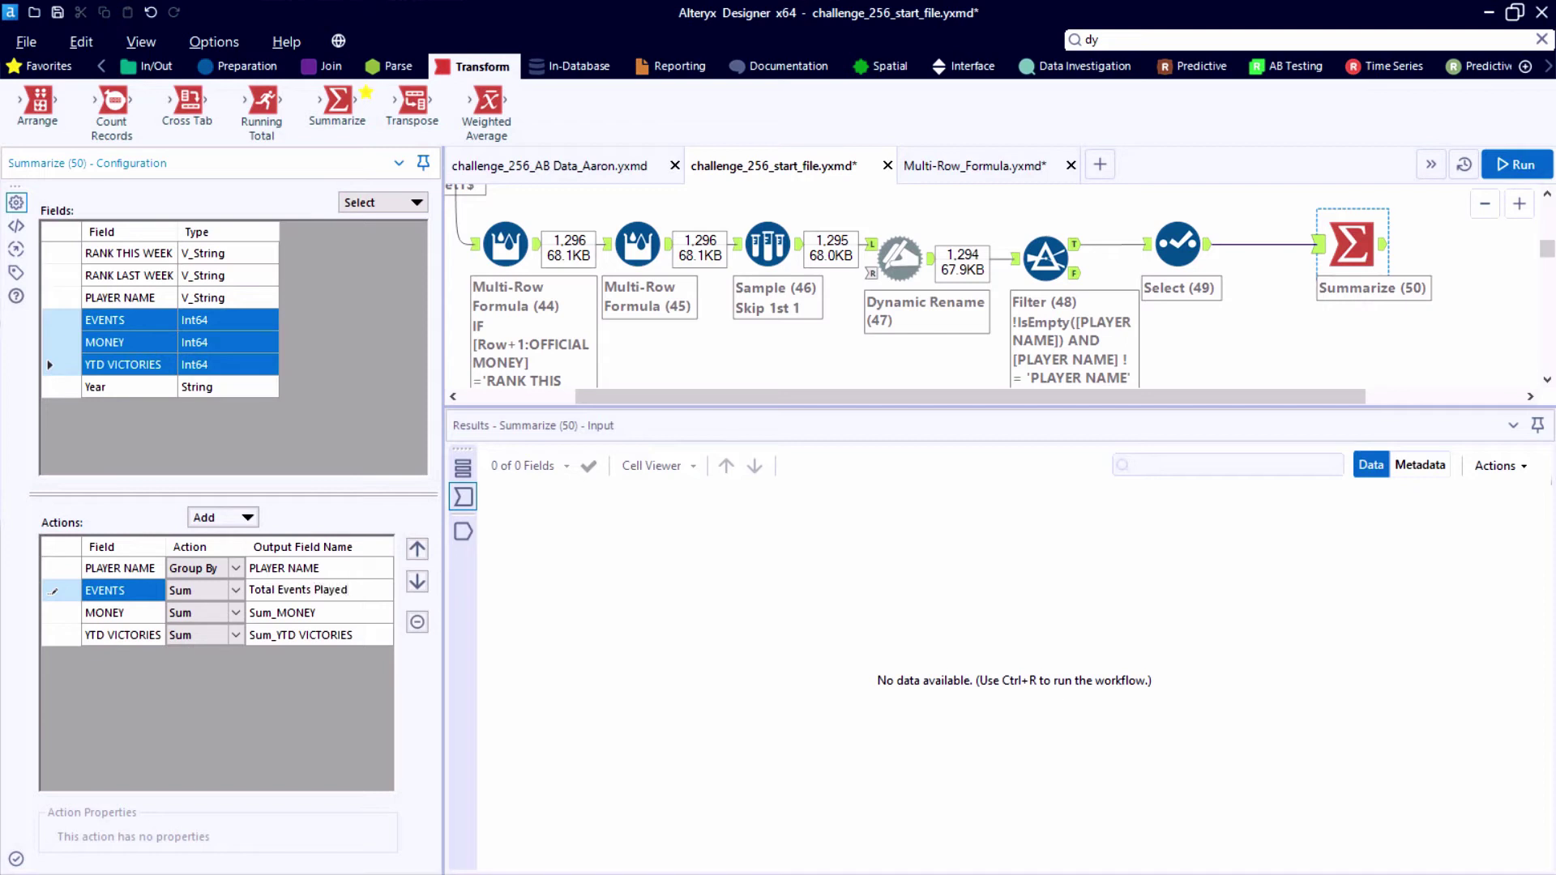
pyautogui.press('Down')
pyautogui.write('Tot')
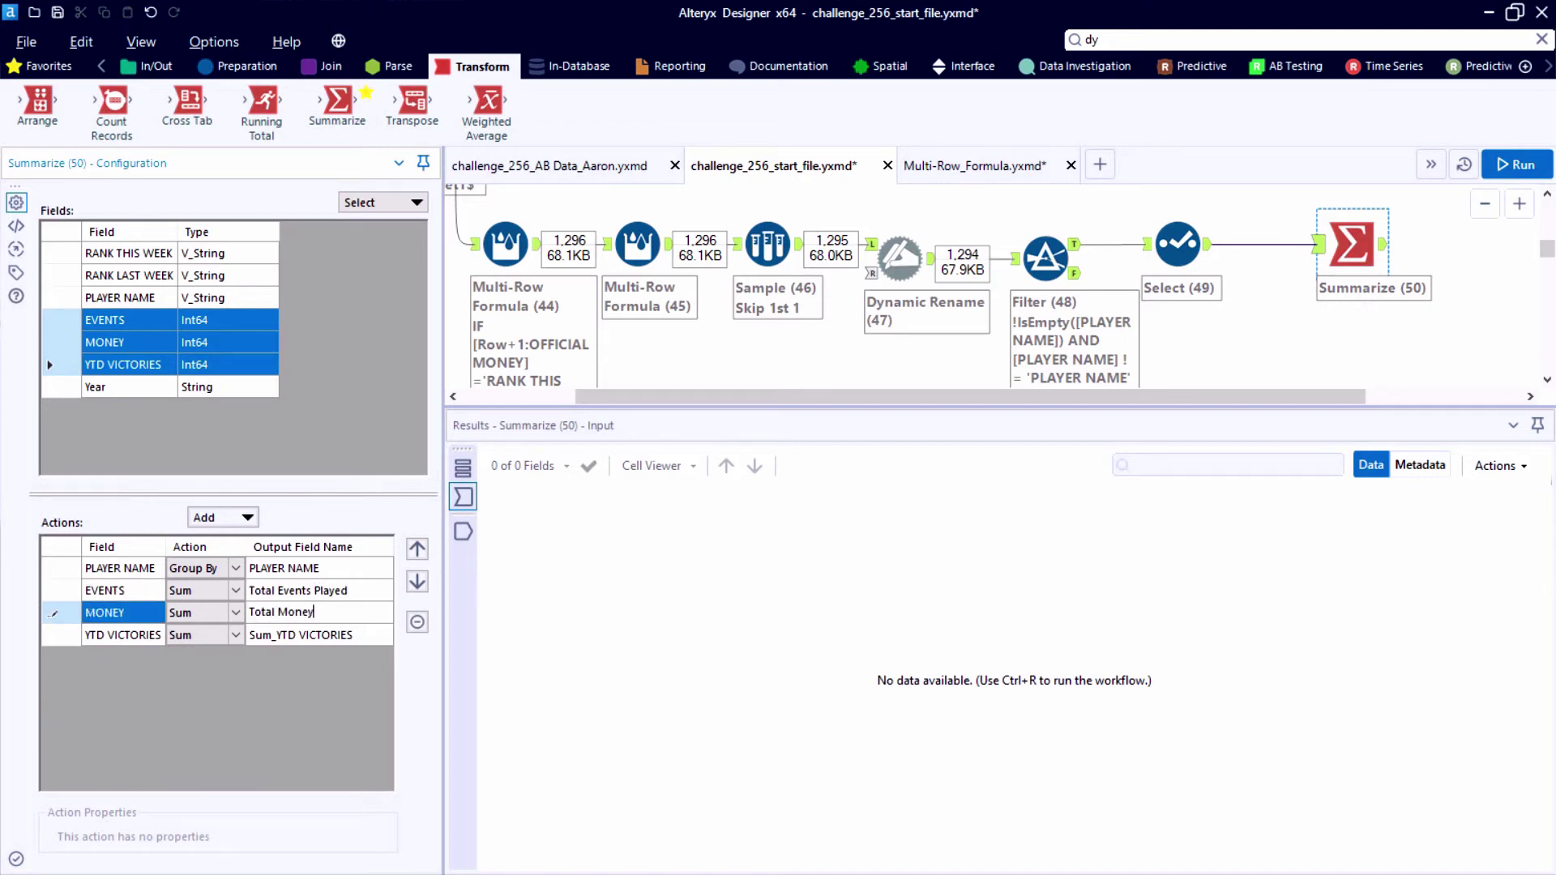
pyautogui.press('Down')
pyautogui.write('Total')
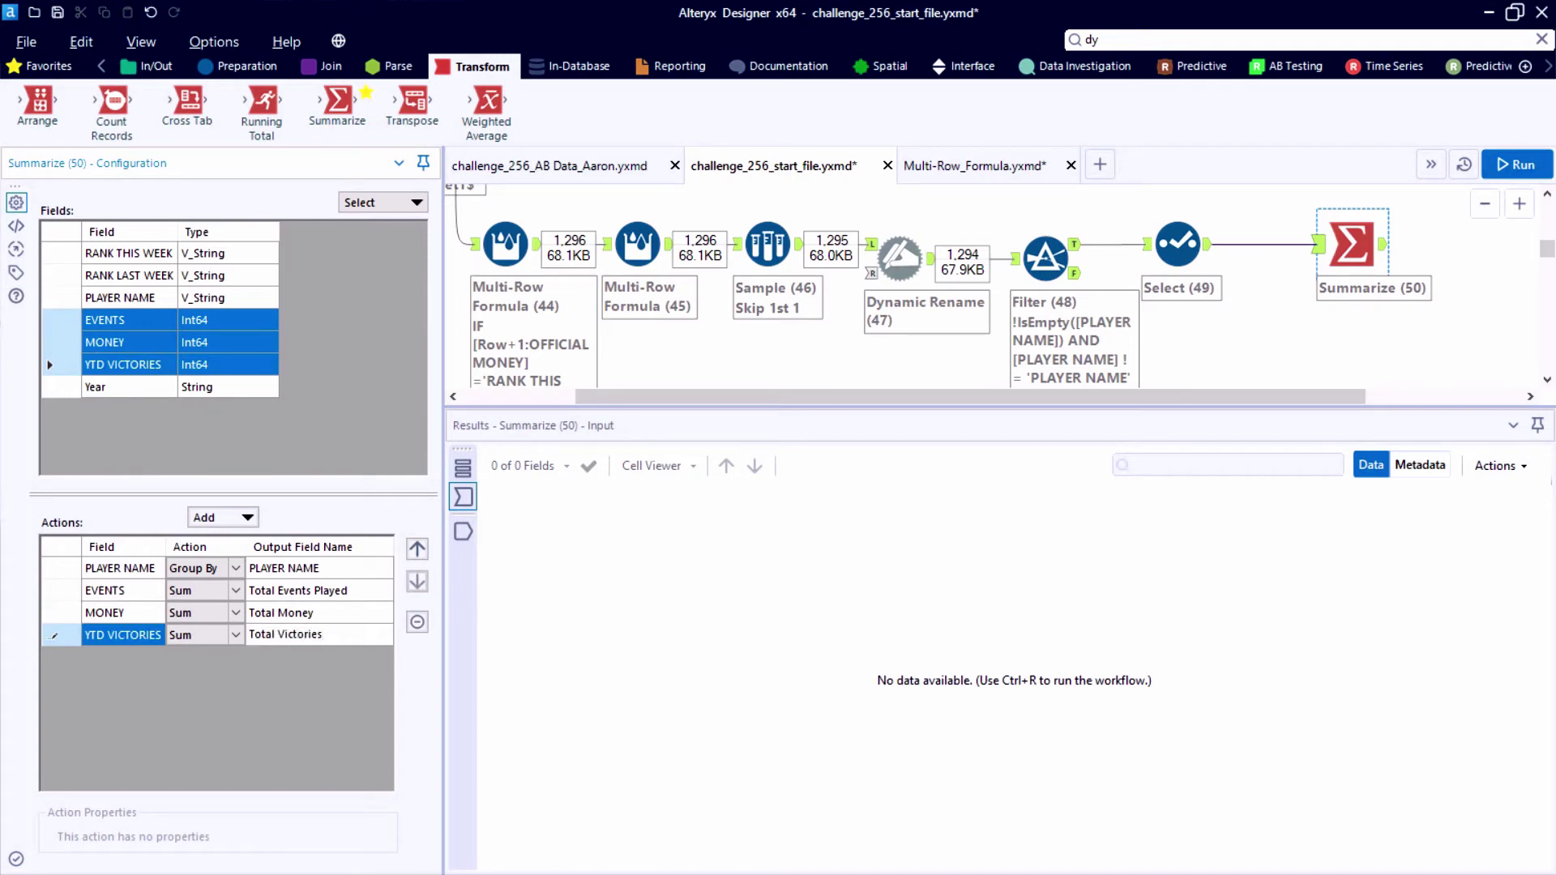
# Run the workflow and check Summarize's 405 output records against its input.
pyautogui.hotkey('ctrl', 'r')
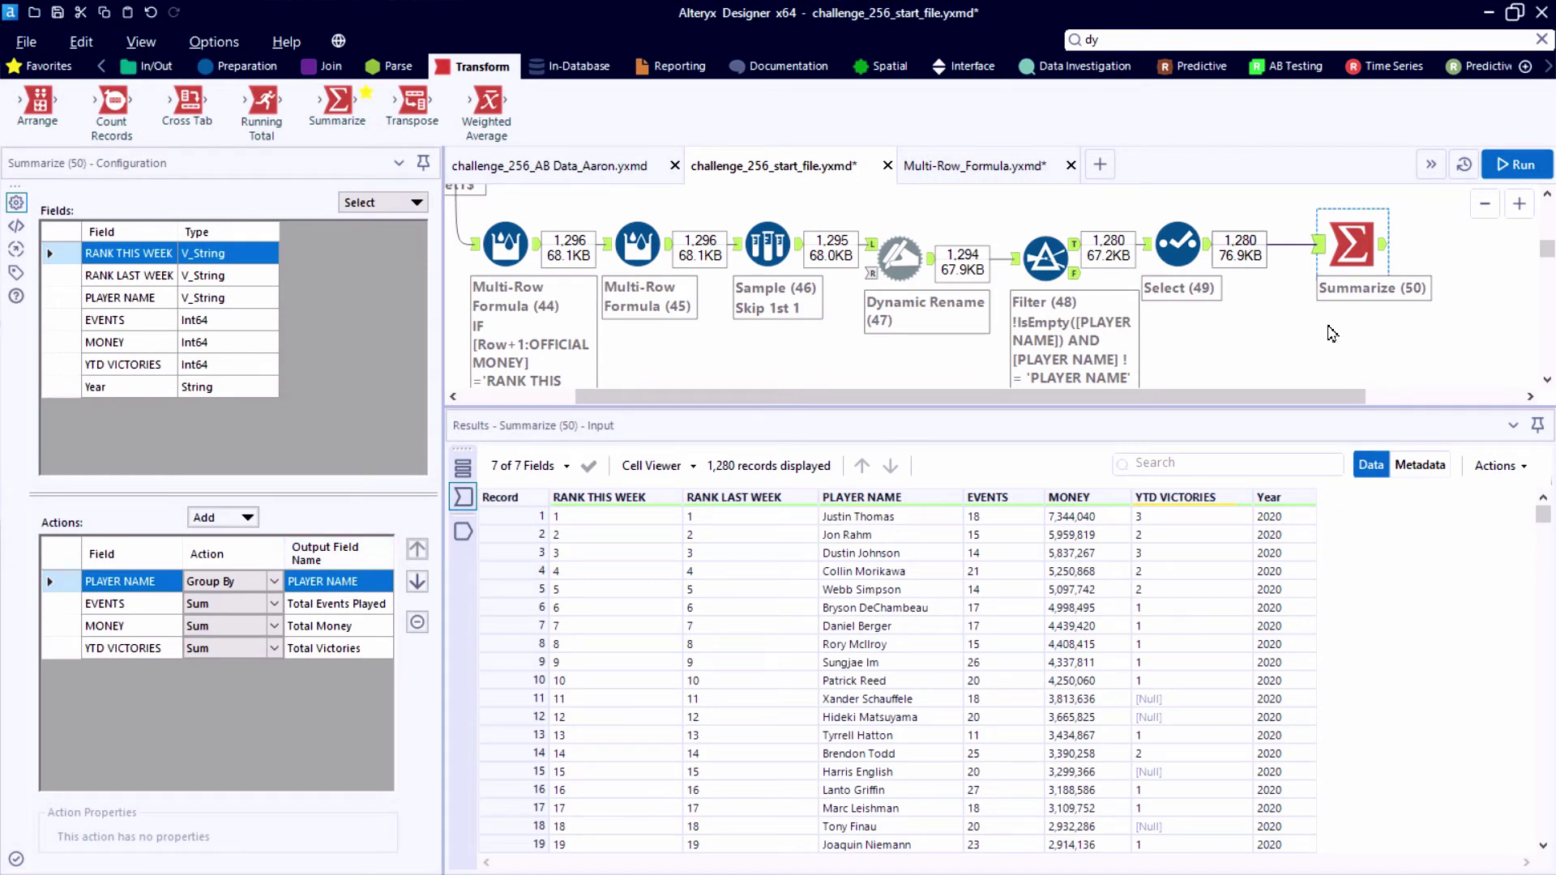
pyautogui.click(1385, 244)
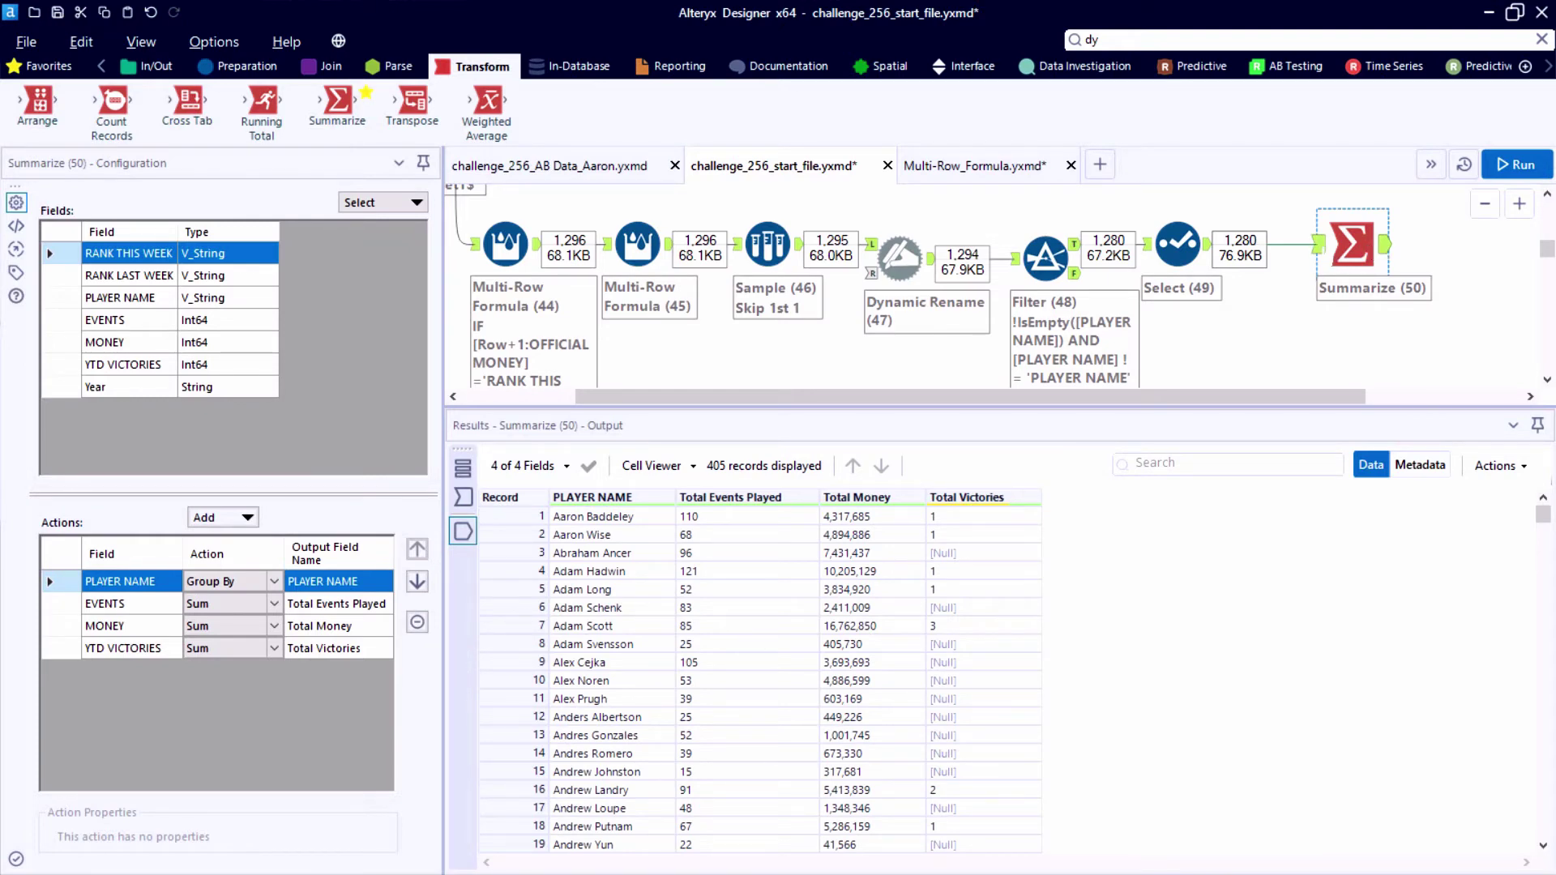
pyautogui.click(1319, 244)
pyautogui.click(1385, 244)
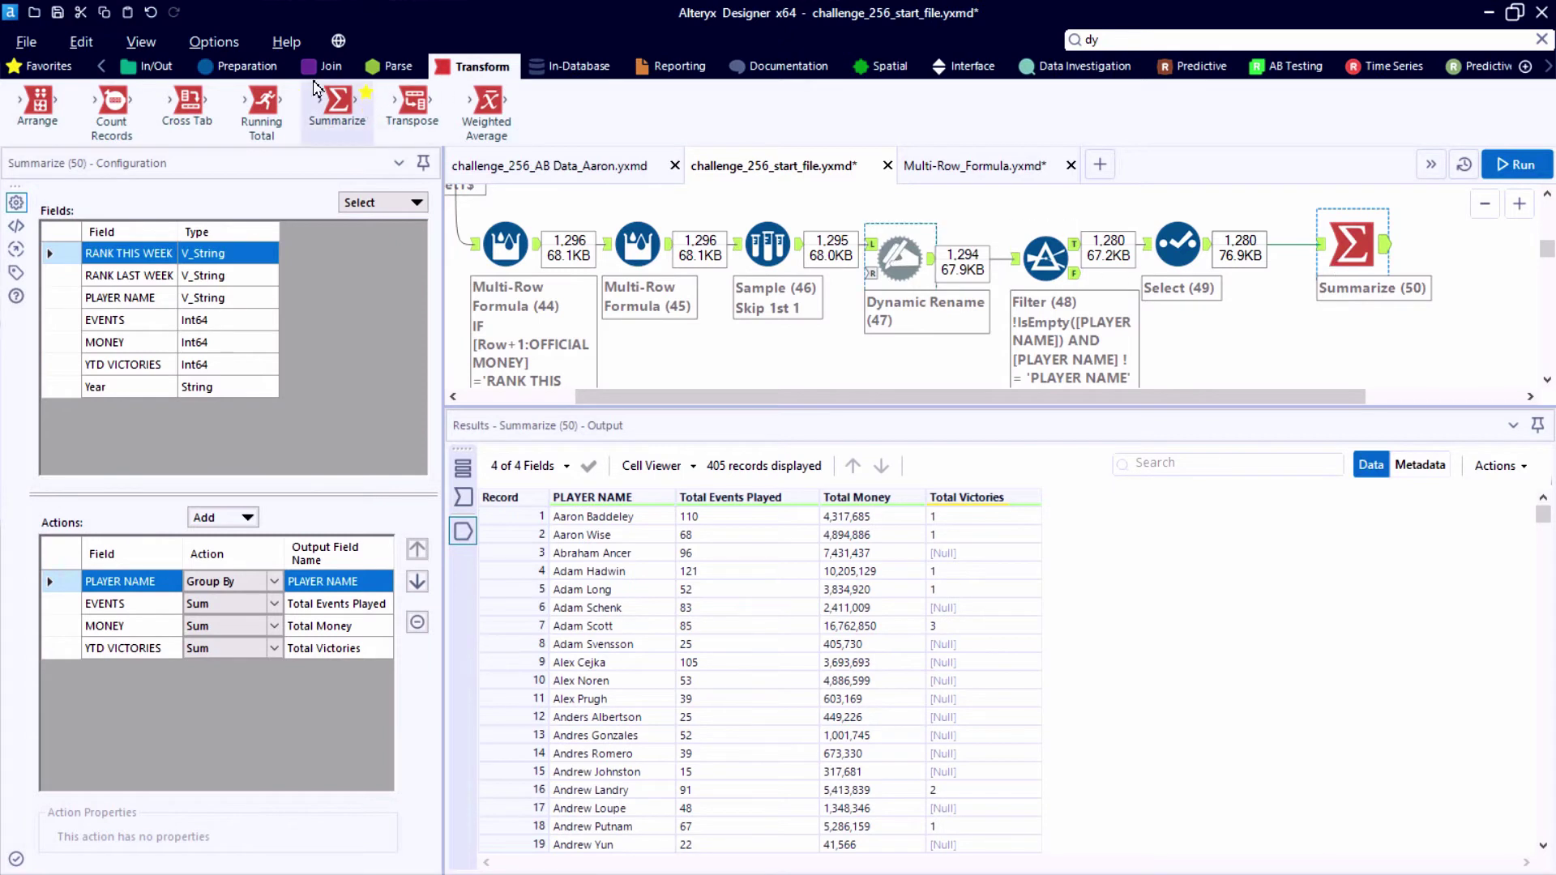
# Add a Filter tool (51) after the Summarize step.
pyautogui.click(247, 66)
pyautogui.moveTo(276, 95); pyautogui.dragTo(1484, 339)
pyautogui.moveTo(1296, 397); pyautogui.dragTo(1510, 396)
pyautogui.scroll(-1, 1510, 397)
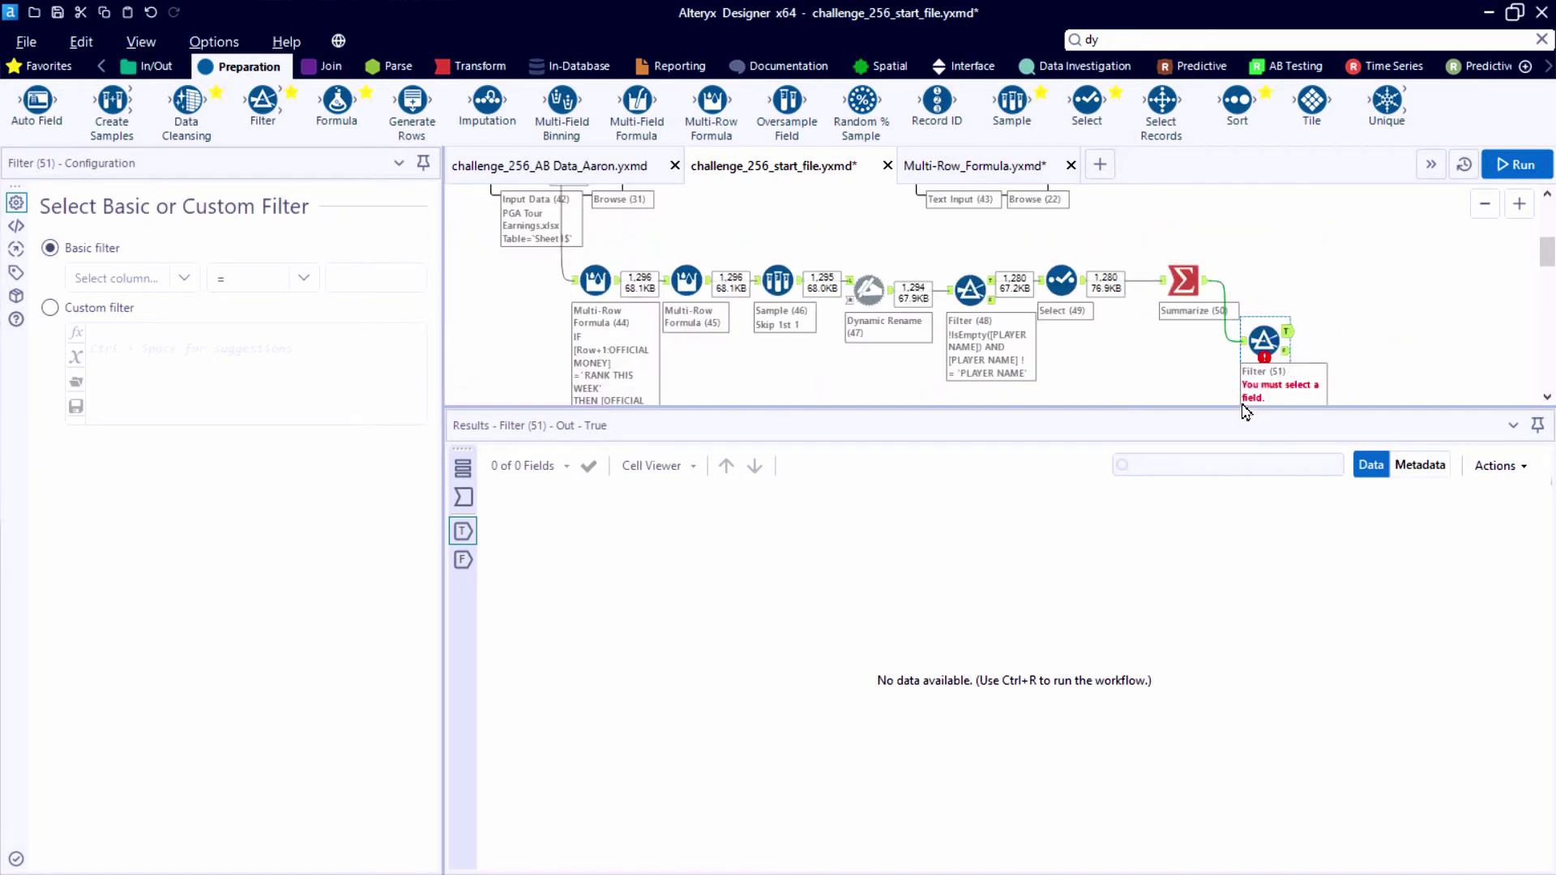
pyautogui.hscroll(-1, 1382, 392)
pyautogui.scroll(1, 1382, 359)
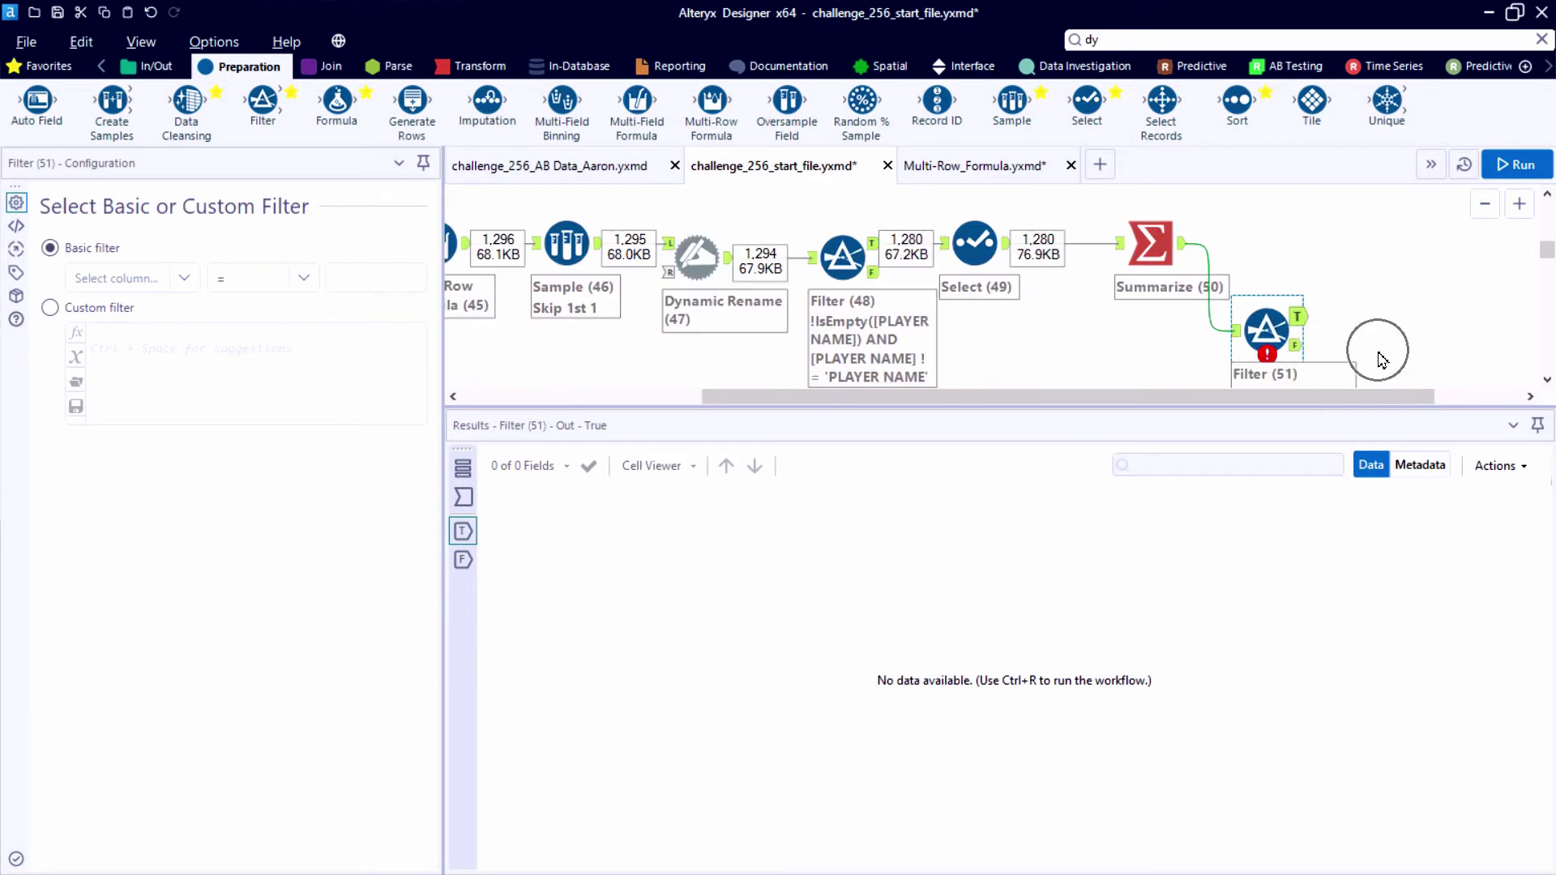
pyautogui.scroll(-1, 1378, 351)
pyautogui.click(1233, 282)
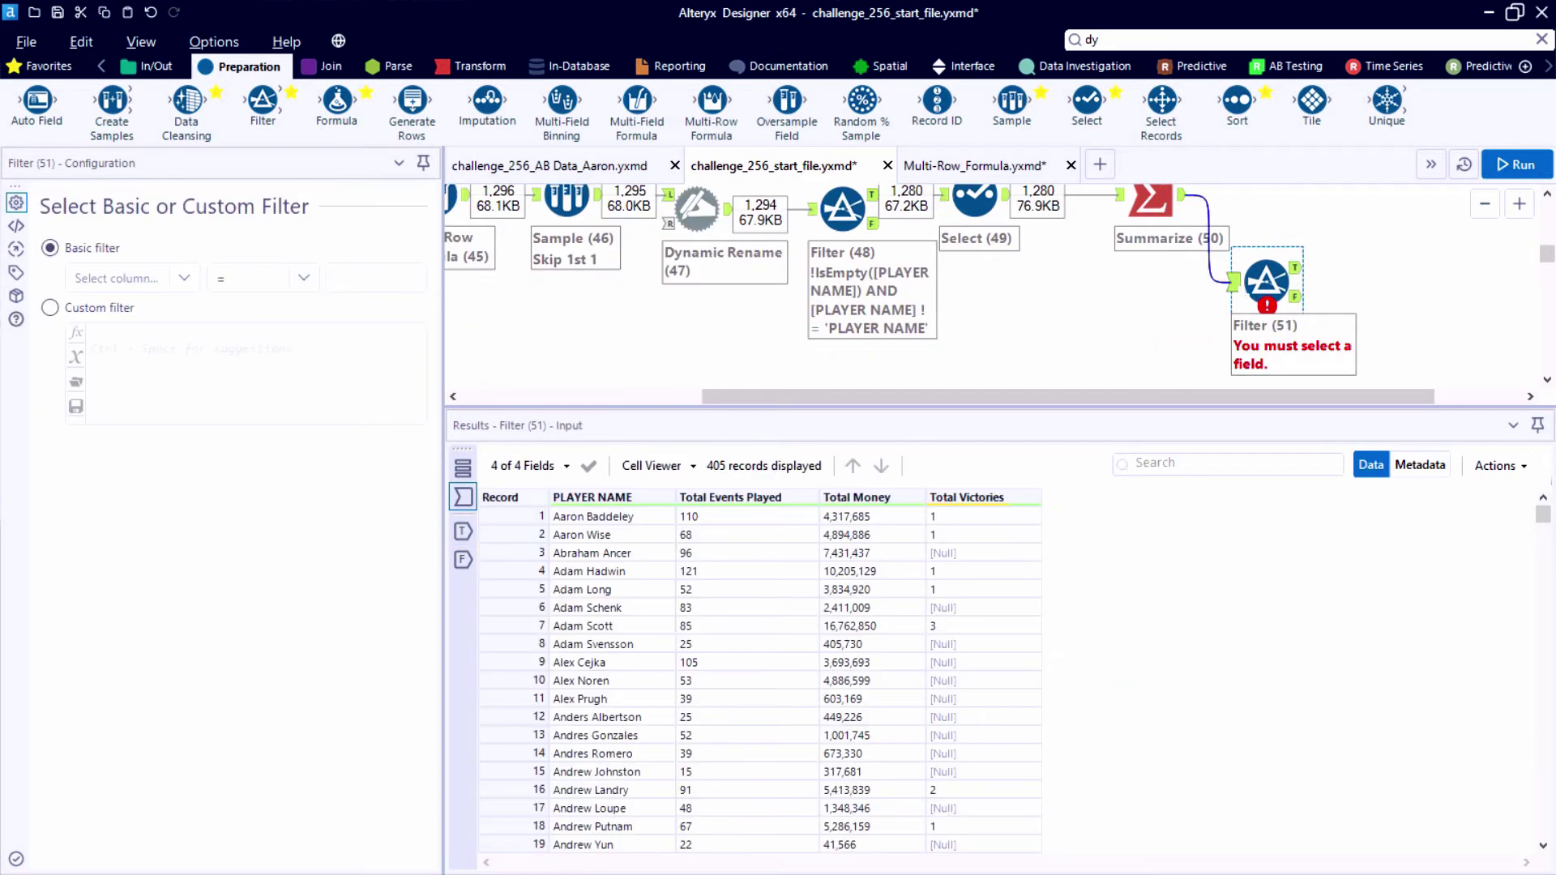
# Set the basic filter to Total Victories Is null.
pyautogui.click(183, 279)
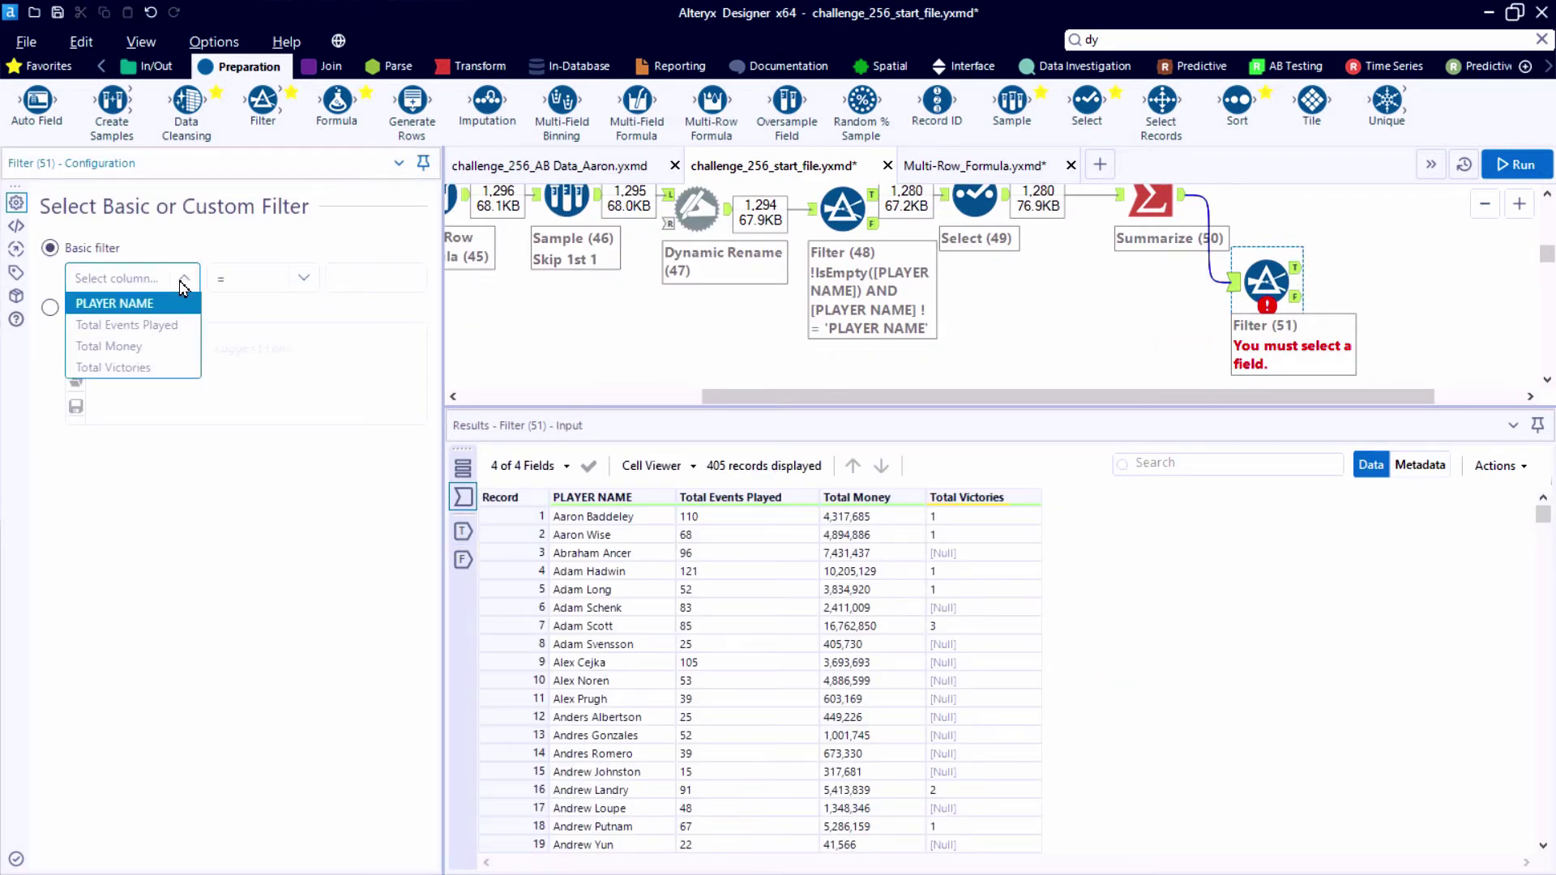
pyautogui.click(130, 367)
pyautogui.click(274, 283)
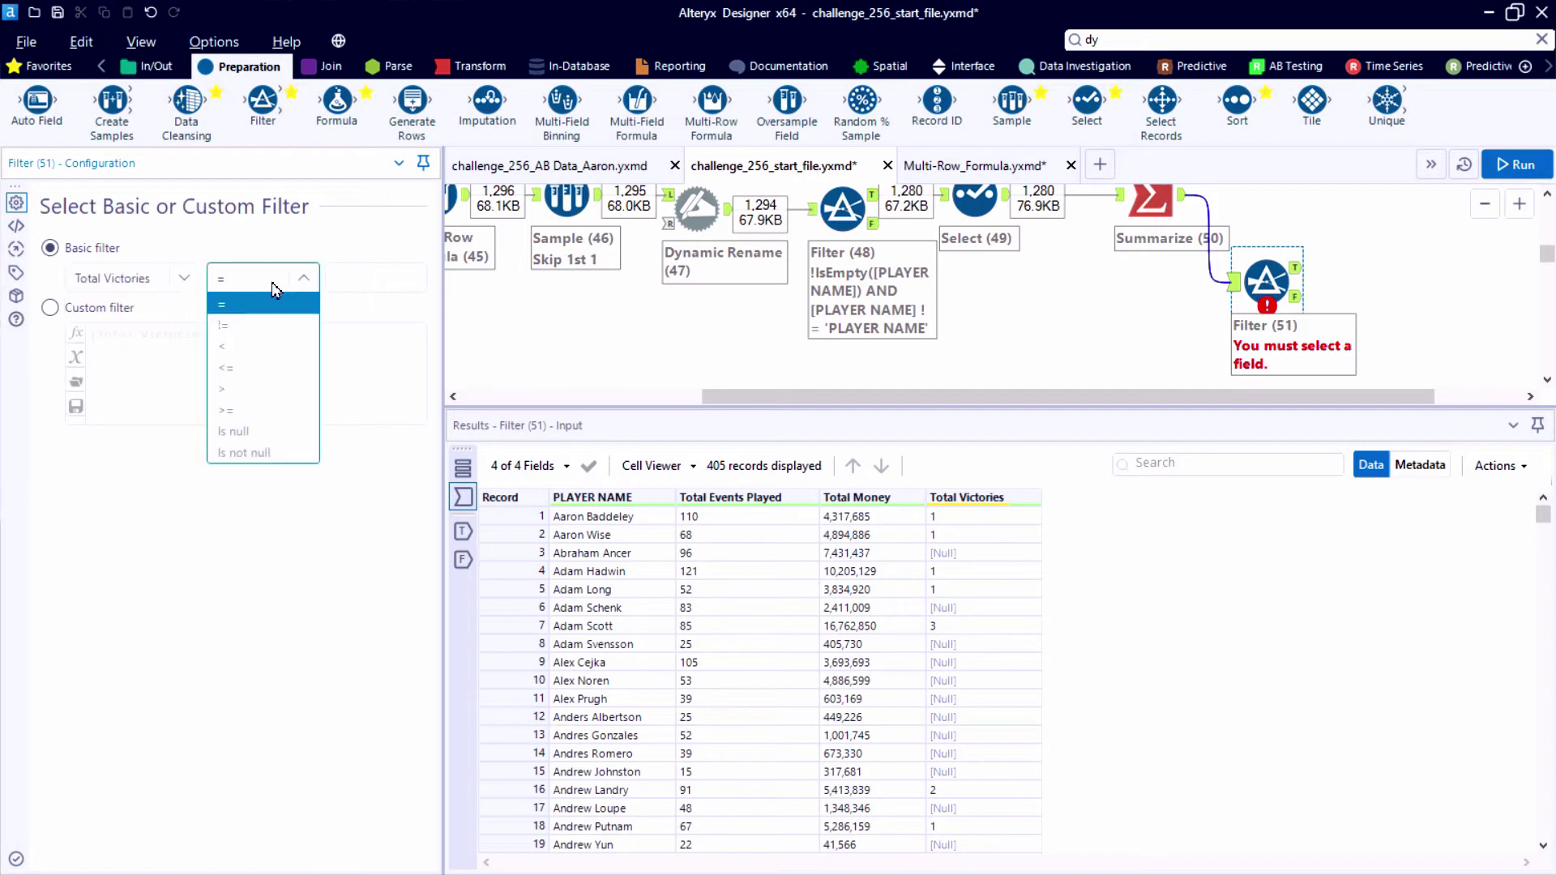
pyautogui.click(231, 431)
# Run and compare the 289 winless and 116 winning players, then move Filter (51) lower.
pyautogui.click(1516, 169)
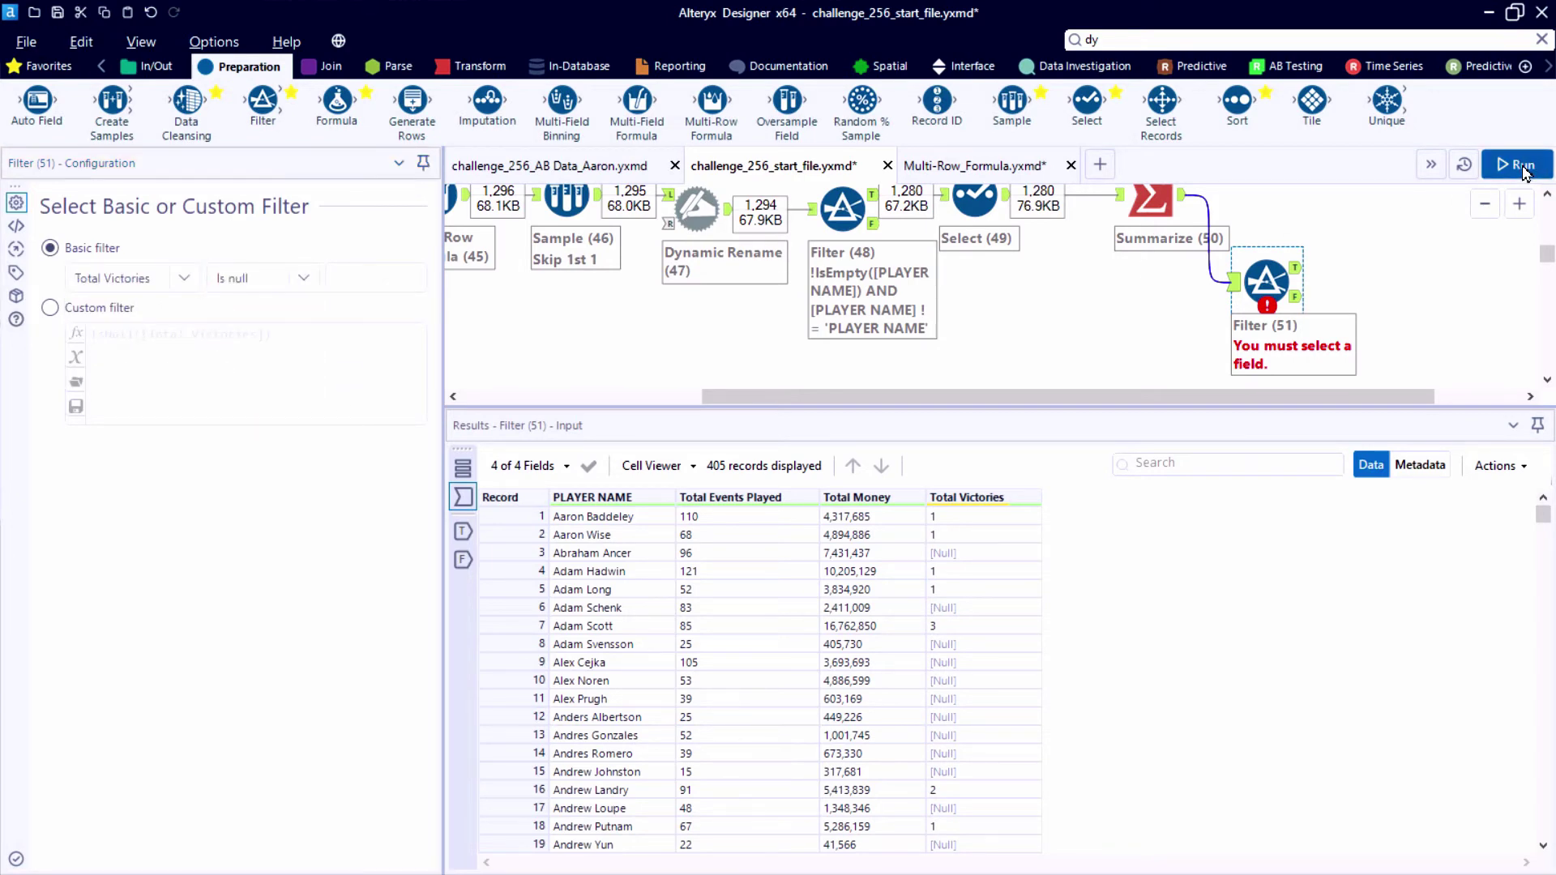
pyautogui.click(1298, 268)
pyautogui.click(1297, 296)
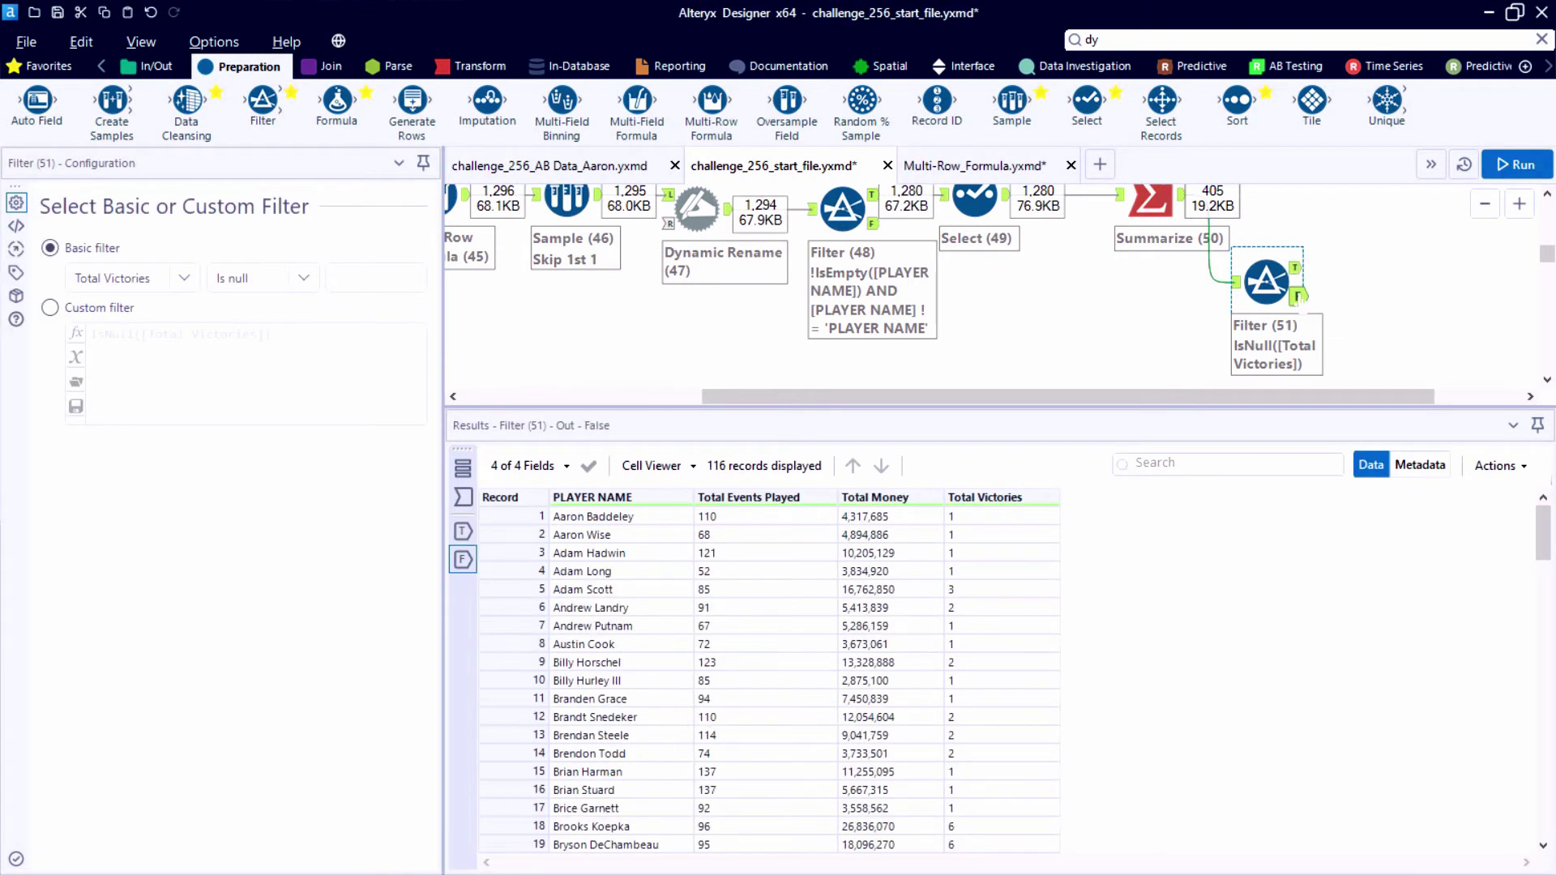
pyautogui.click(1298, 268)
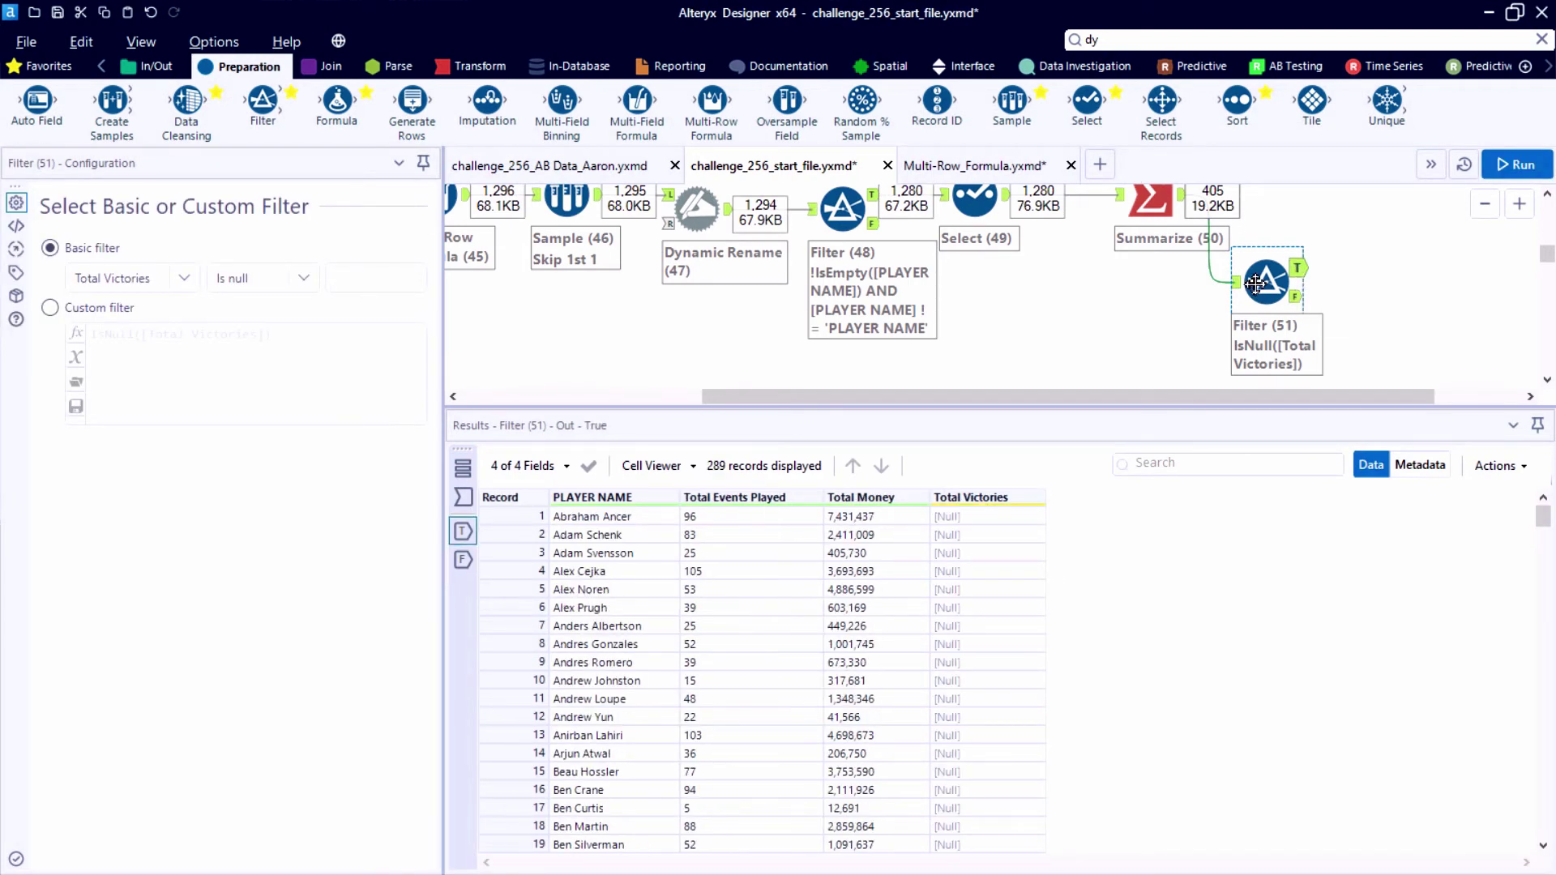
pyautogui.moveTo(1260, 284); pyautogui.dragTo(1260, 328)
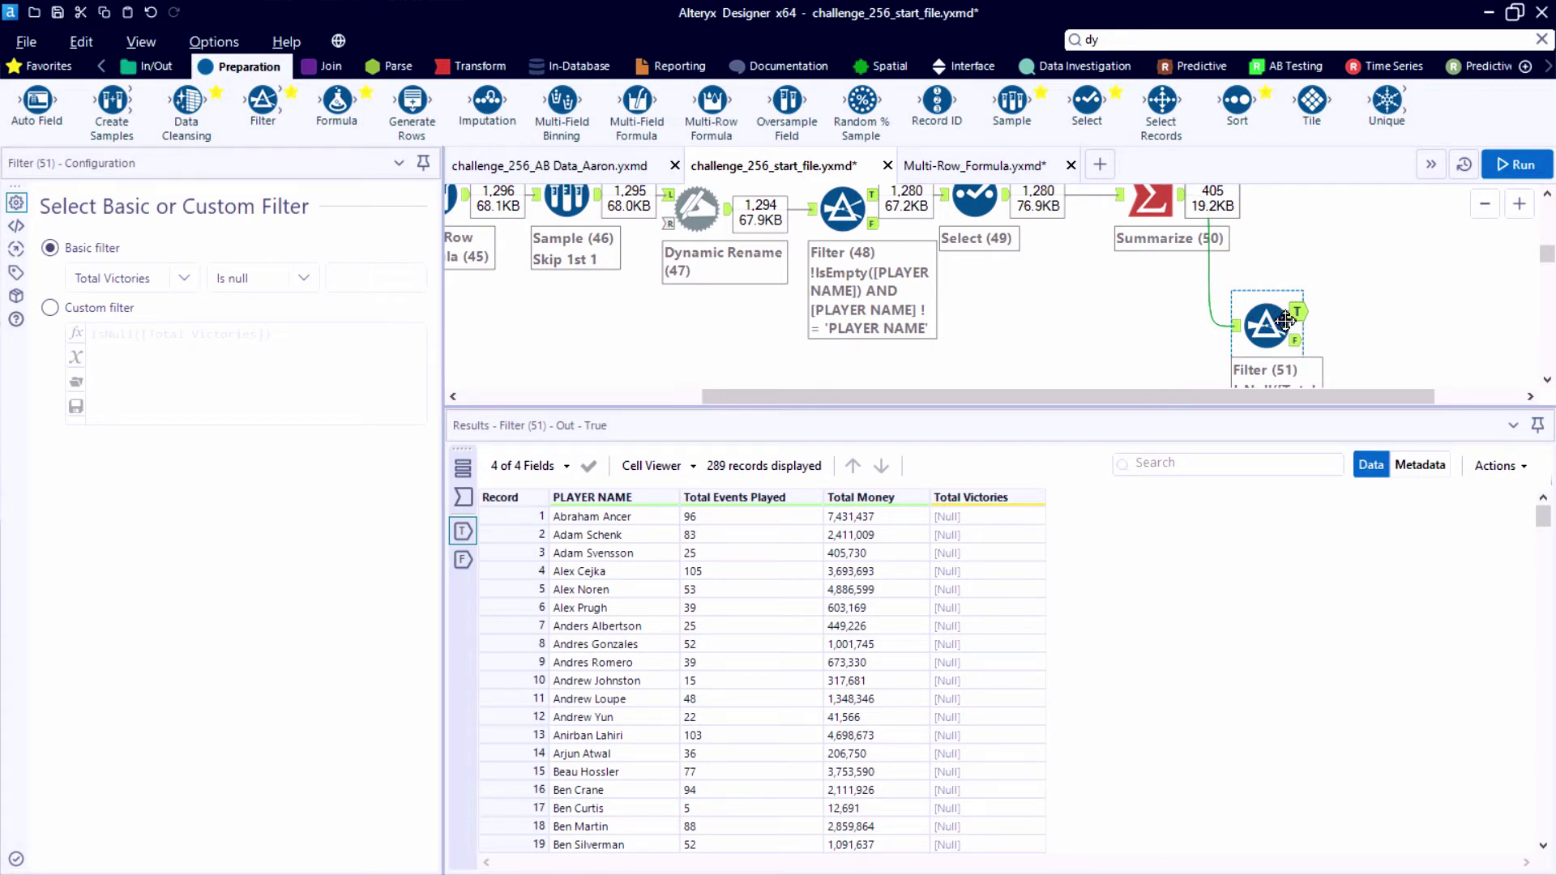
pyautogui.scroll(1, 1286, 327)
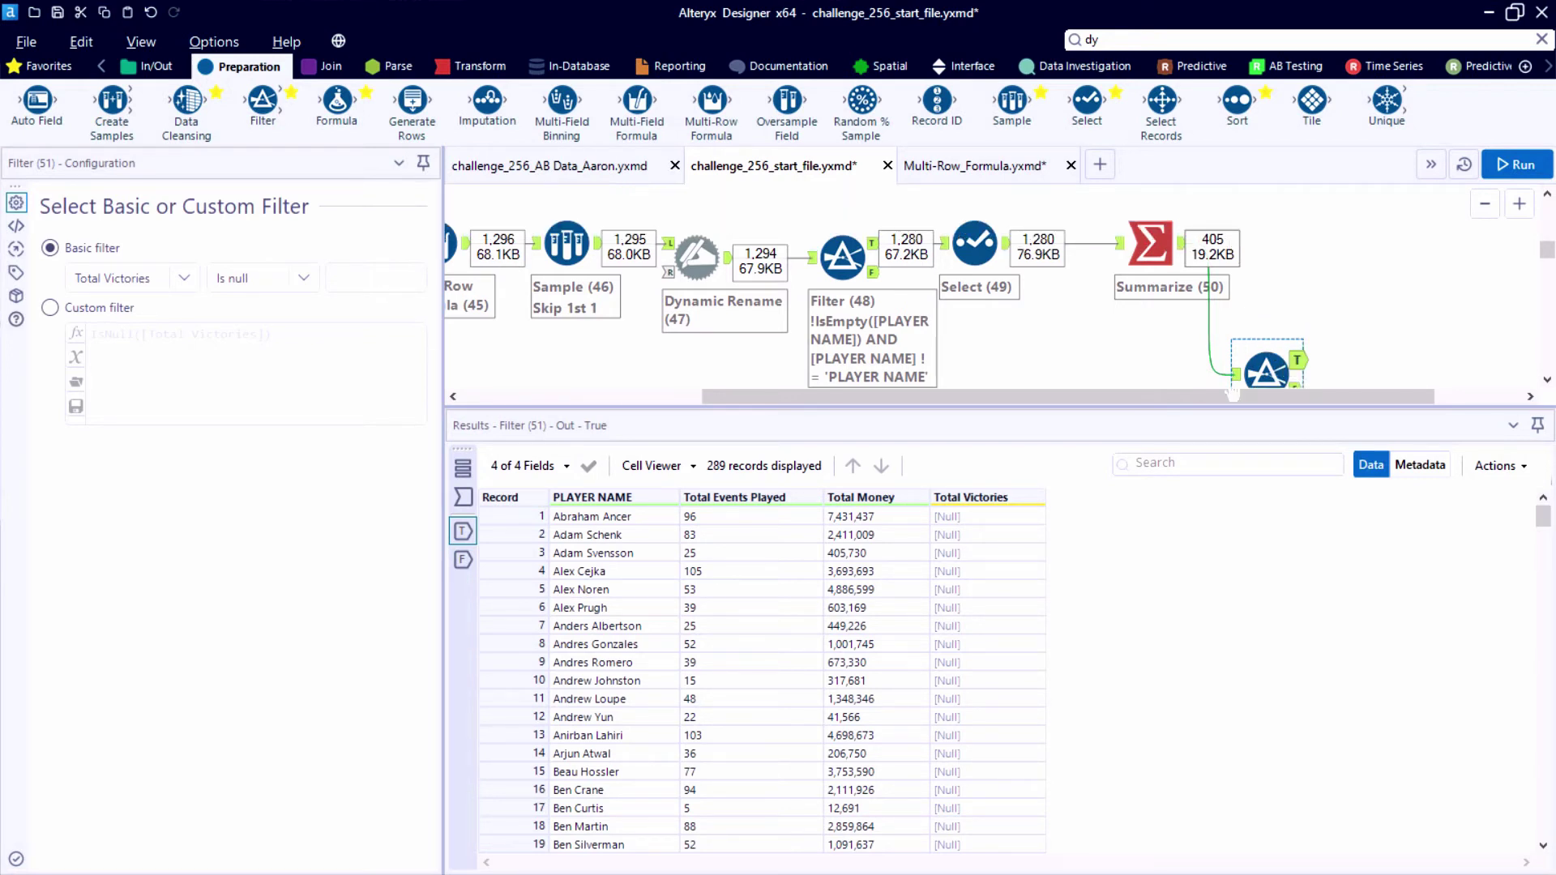
pyautogui.moveTo(1170, 398); pyautogui.dragTo(1258, 397)
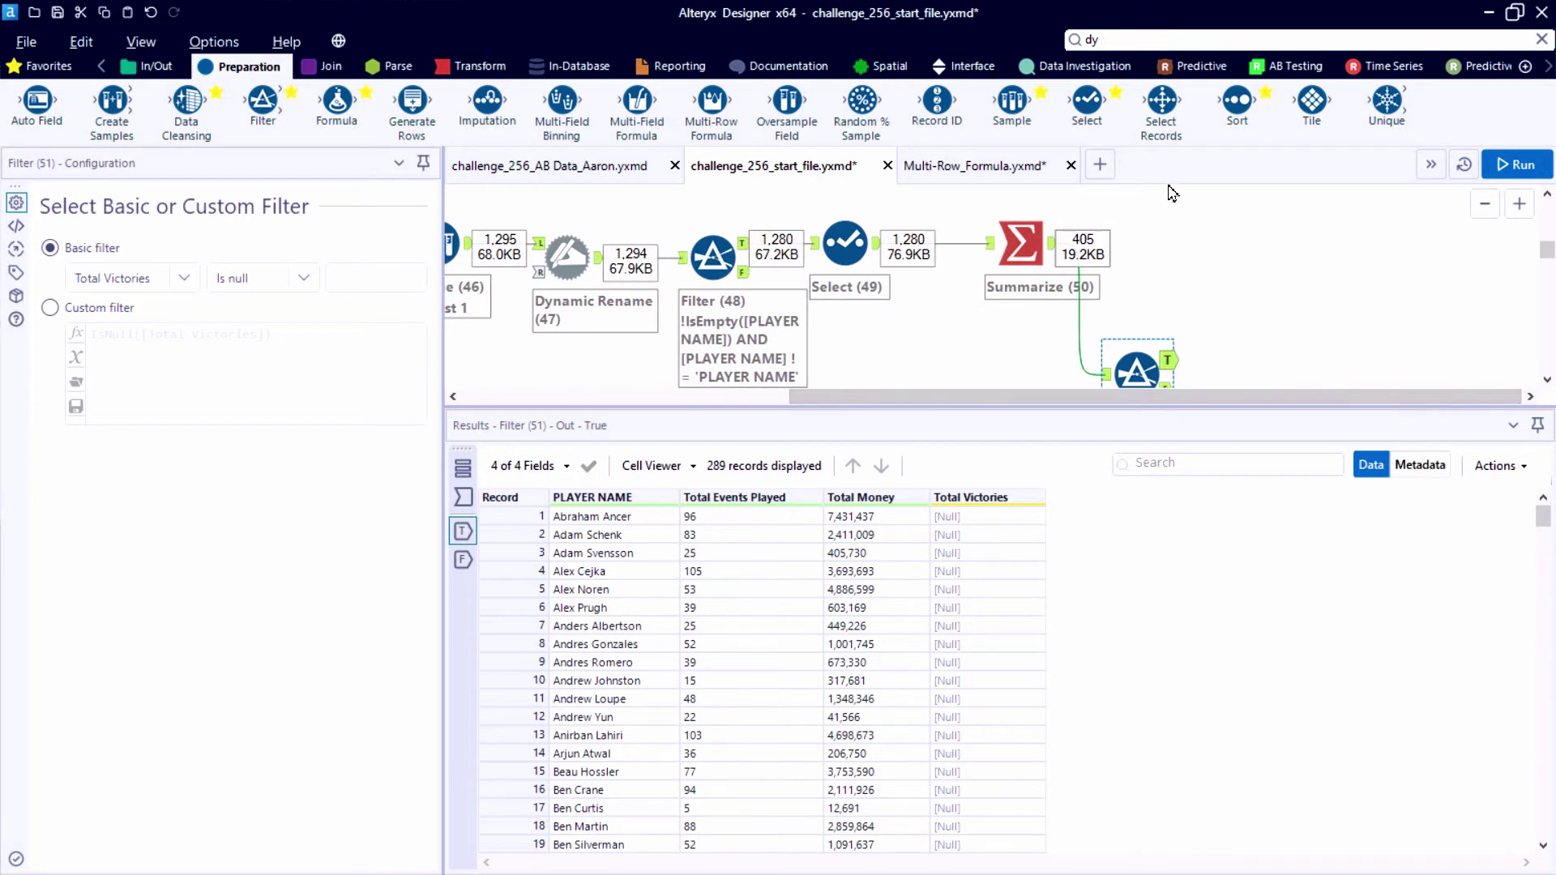
# Add a Formula after Summarize with a new Double column Average Per Event.
pyautogui.moveTo(336, 101); pyautogui.dragTo(1216, 243)
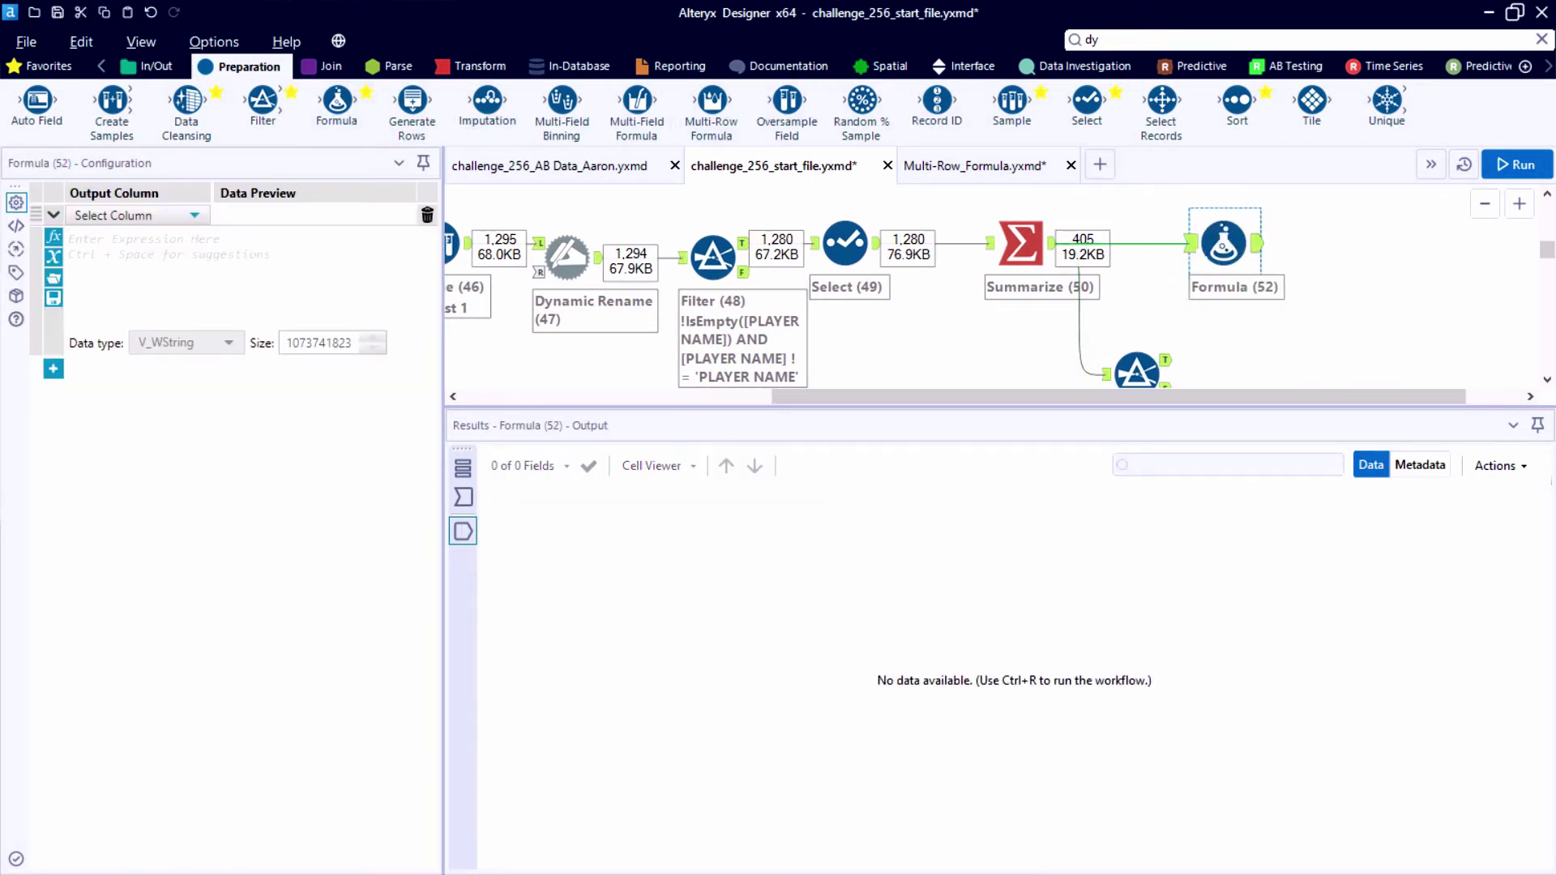
pyautogui.click(1151, 243)
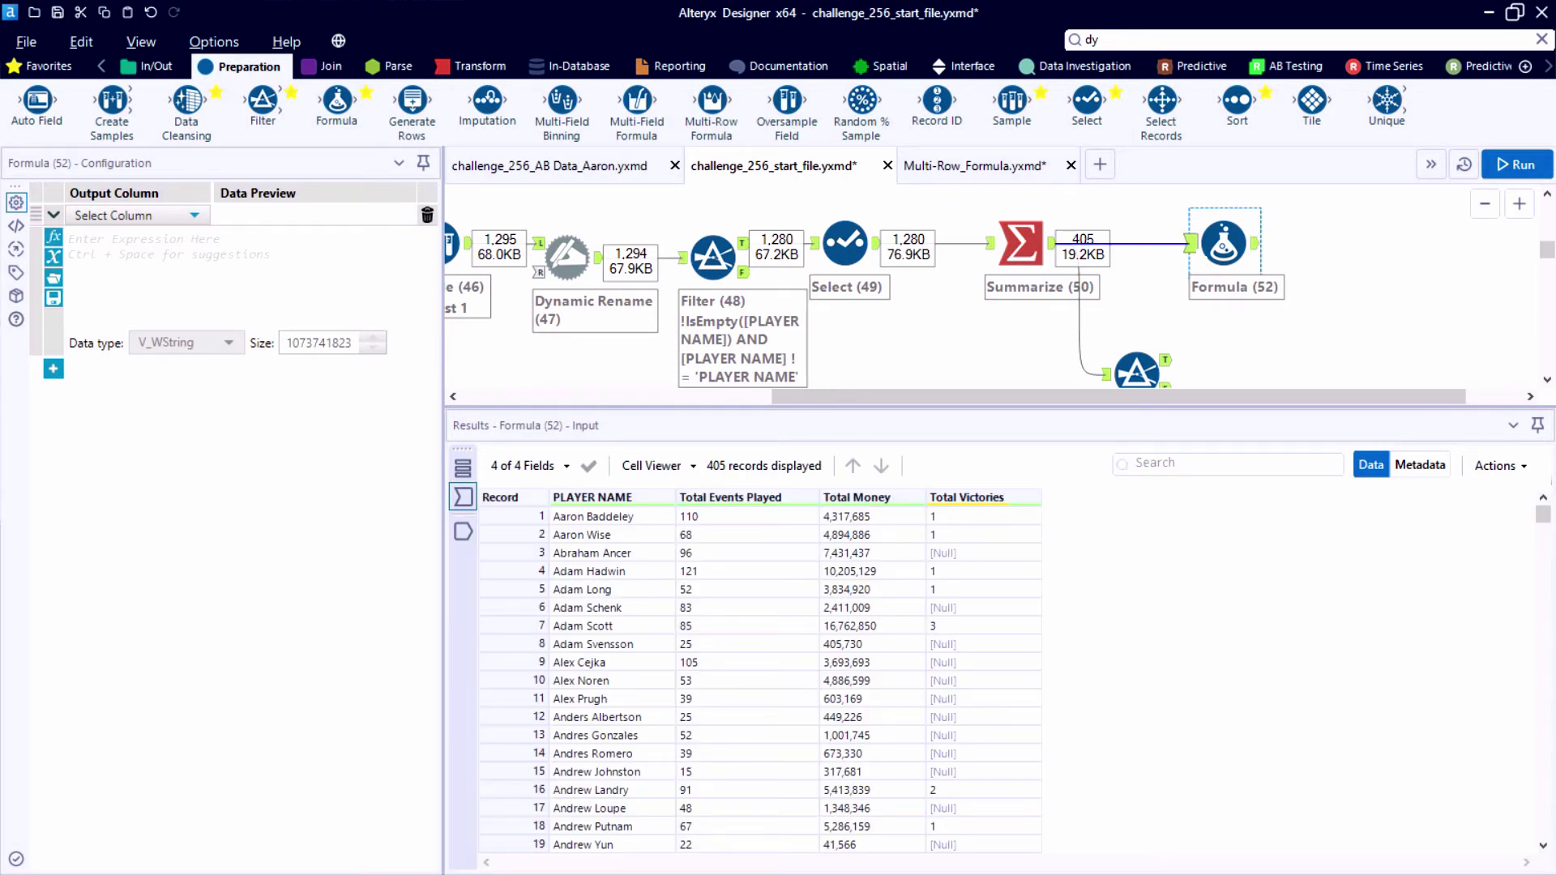
pyautogui.click(130, 214)
pyautogui.click(93, 236)
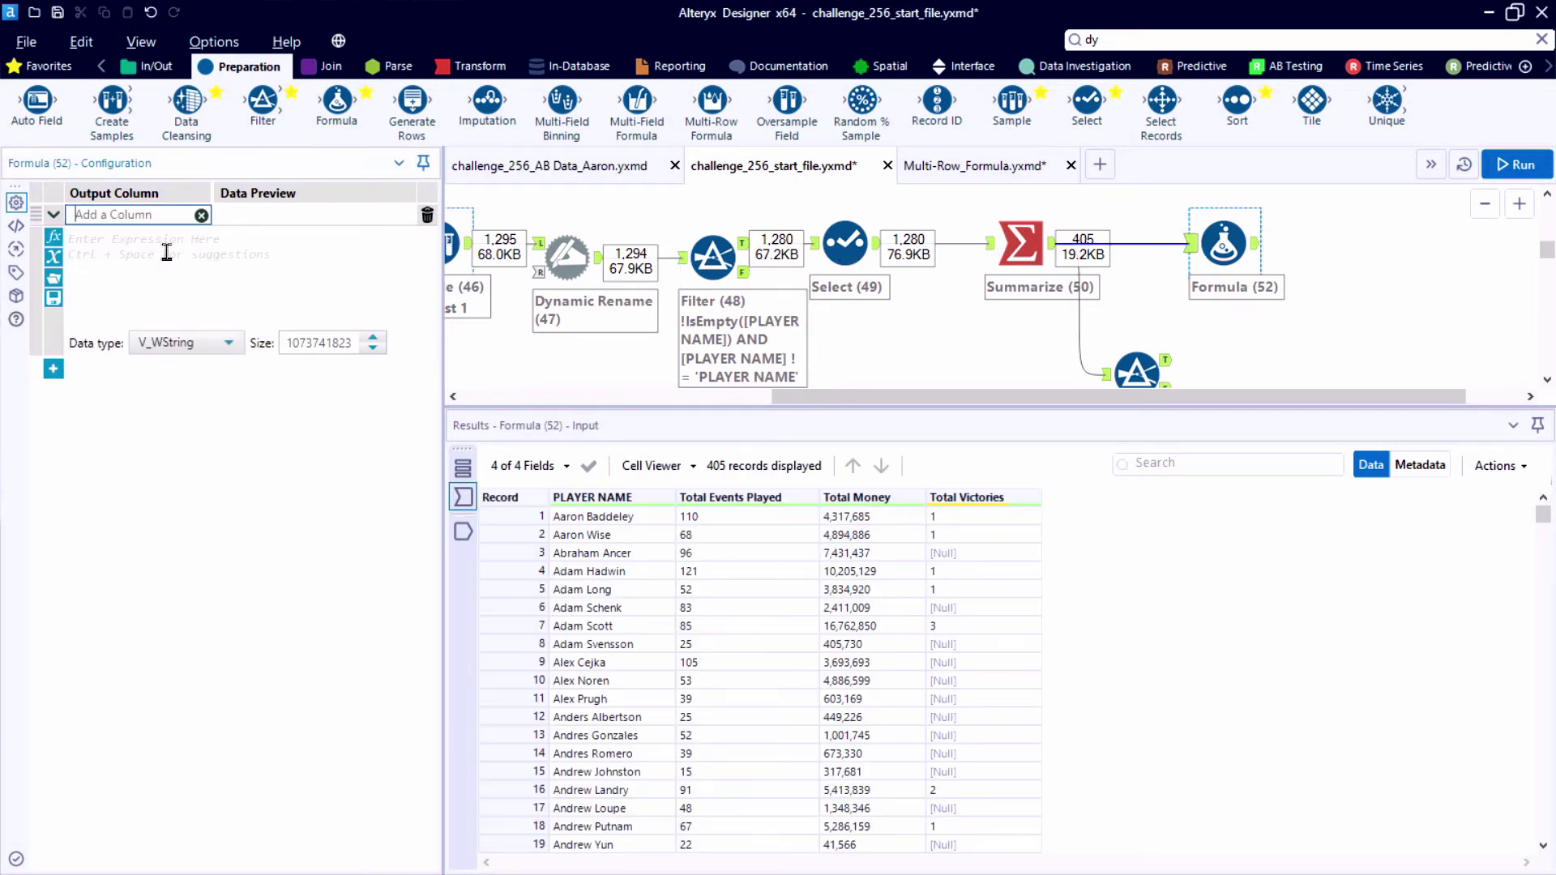
pyautogui.write('Average Per Event')
pyautogui.click(186, 342)
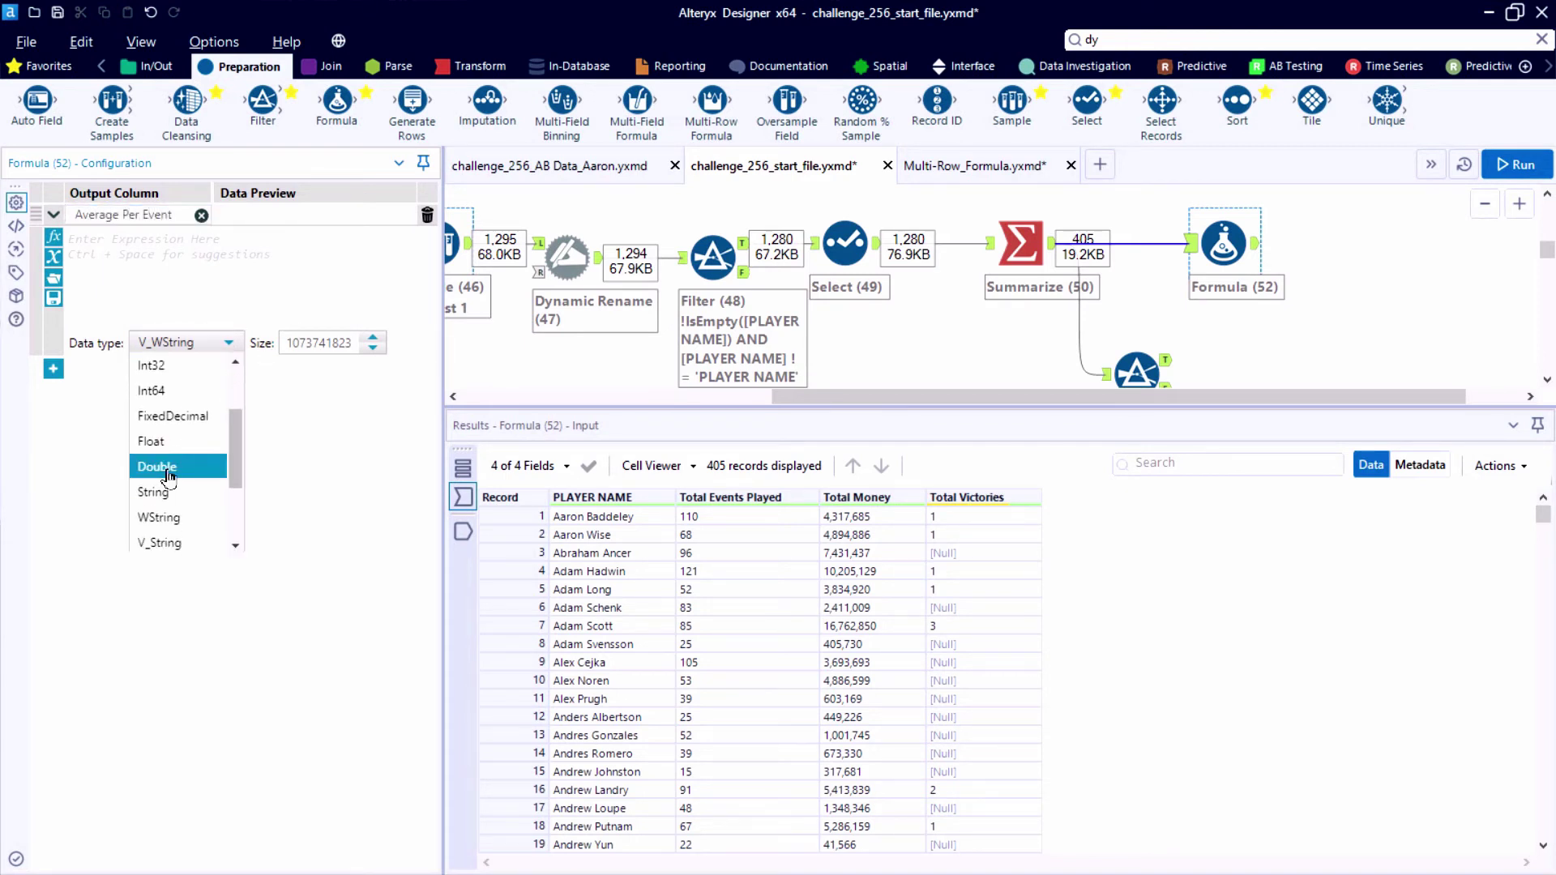
pyautogui.click(163, 476)
# Enter the expression [Total Money]/[Total Events Played], replacing a mistaken Total Victories entry.
pyautogui.write('[')
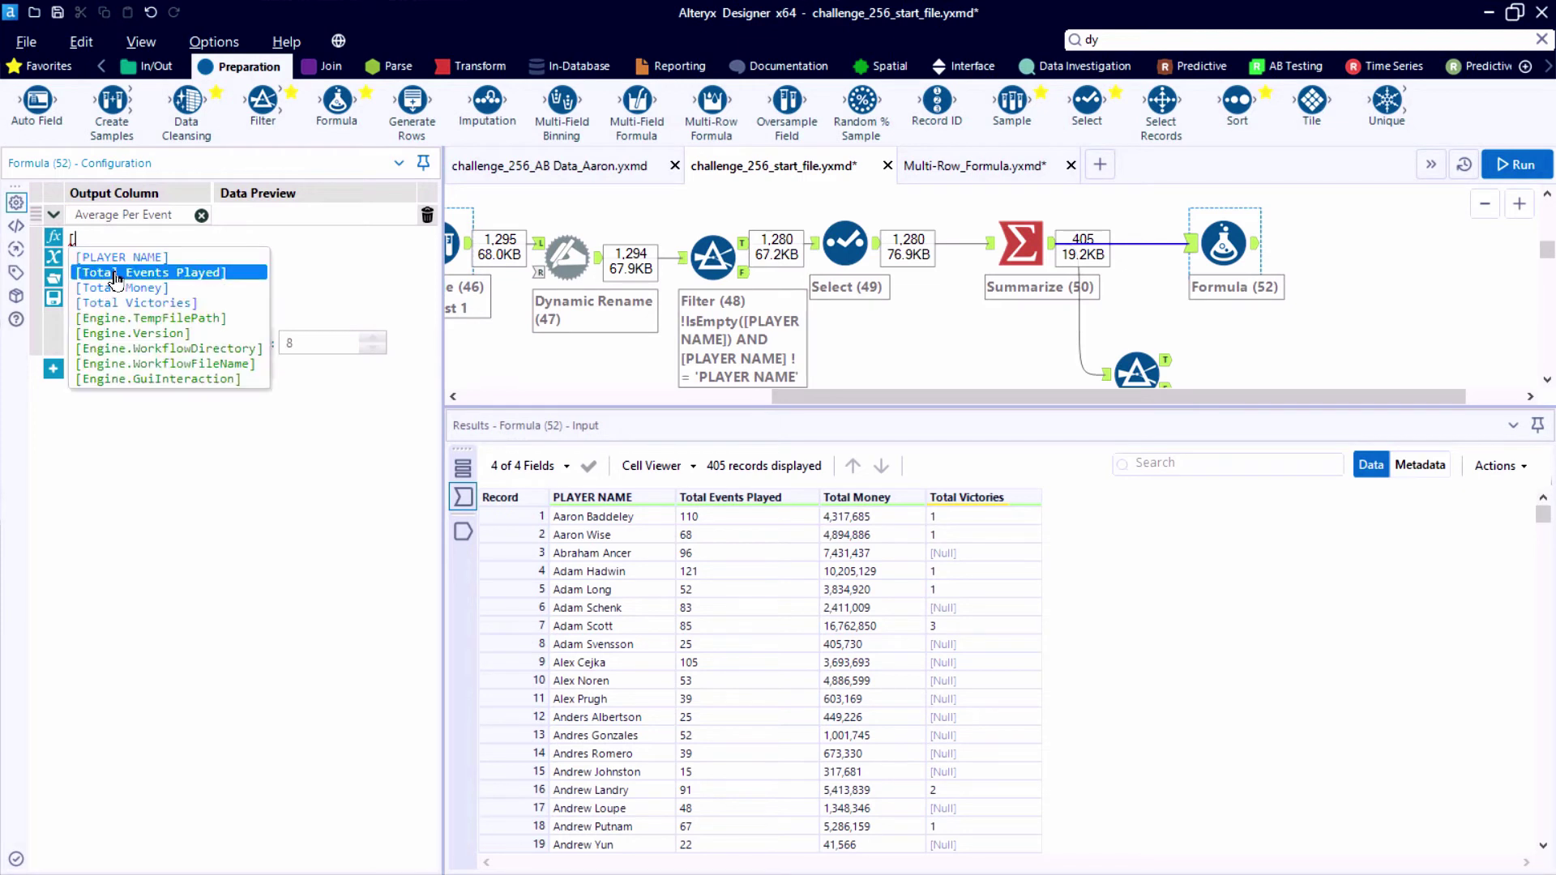
pyautogui.press('Escape')
pyautogui.write('Total Victories]')
pyautogui.hotkey('ctrl', 'a')
pyautogui.press('BackSpace')
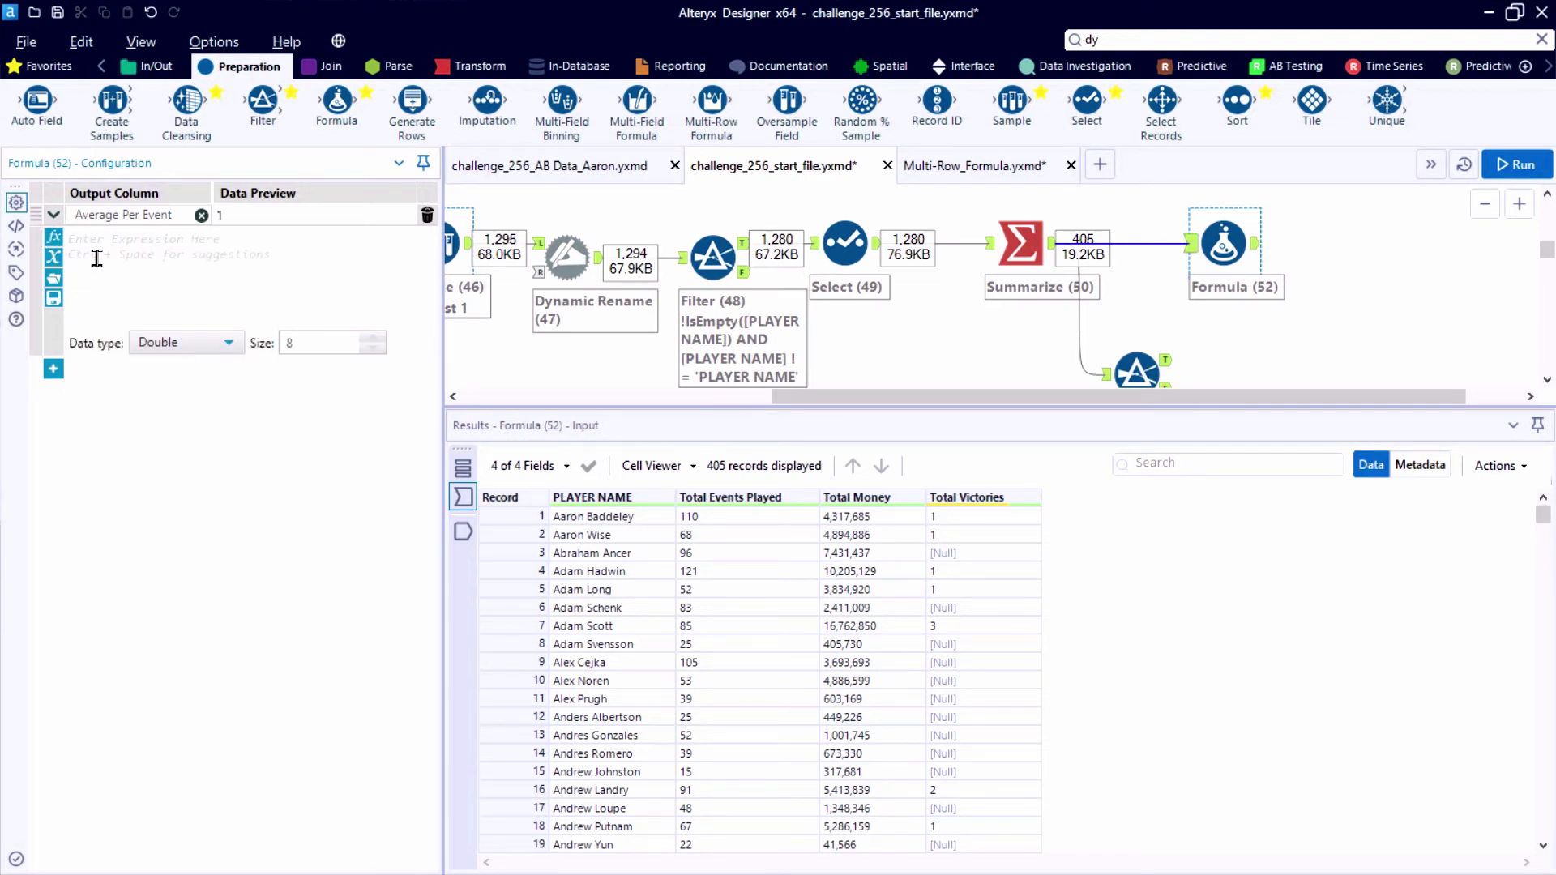
pyautogui.click(96, 258)
pyautogui.write('[')
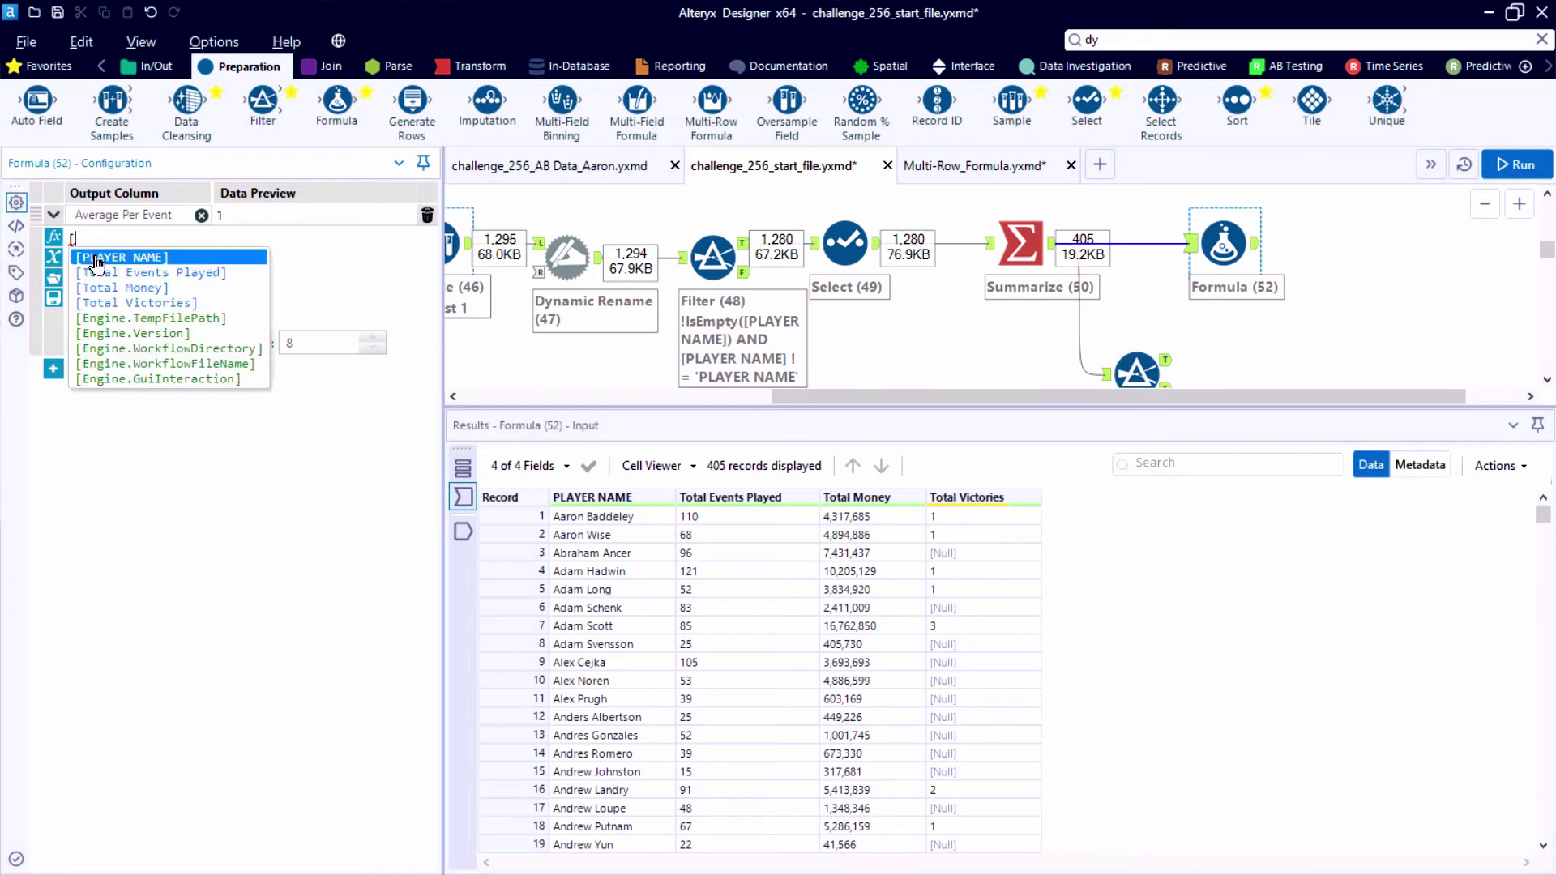
pyautogui.click(189, 290)
pyautogui.write('/')
pyautogui.scroll(2, 189, 294)
pyautogui.write('[')
pyautogui.click(301, 291)
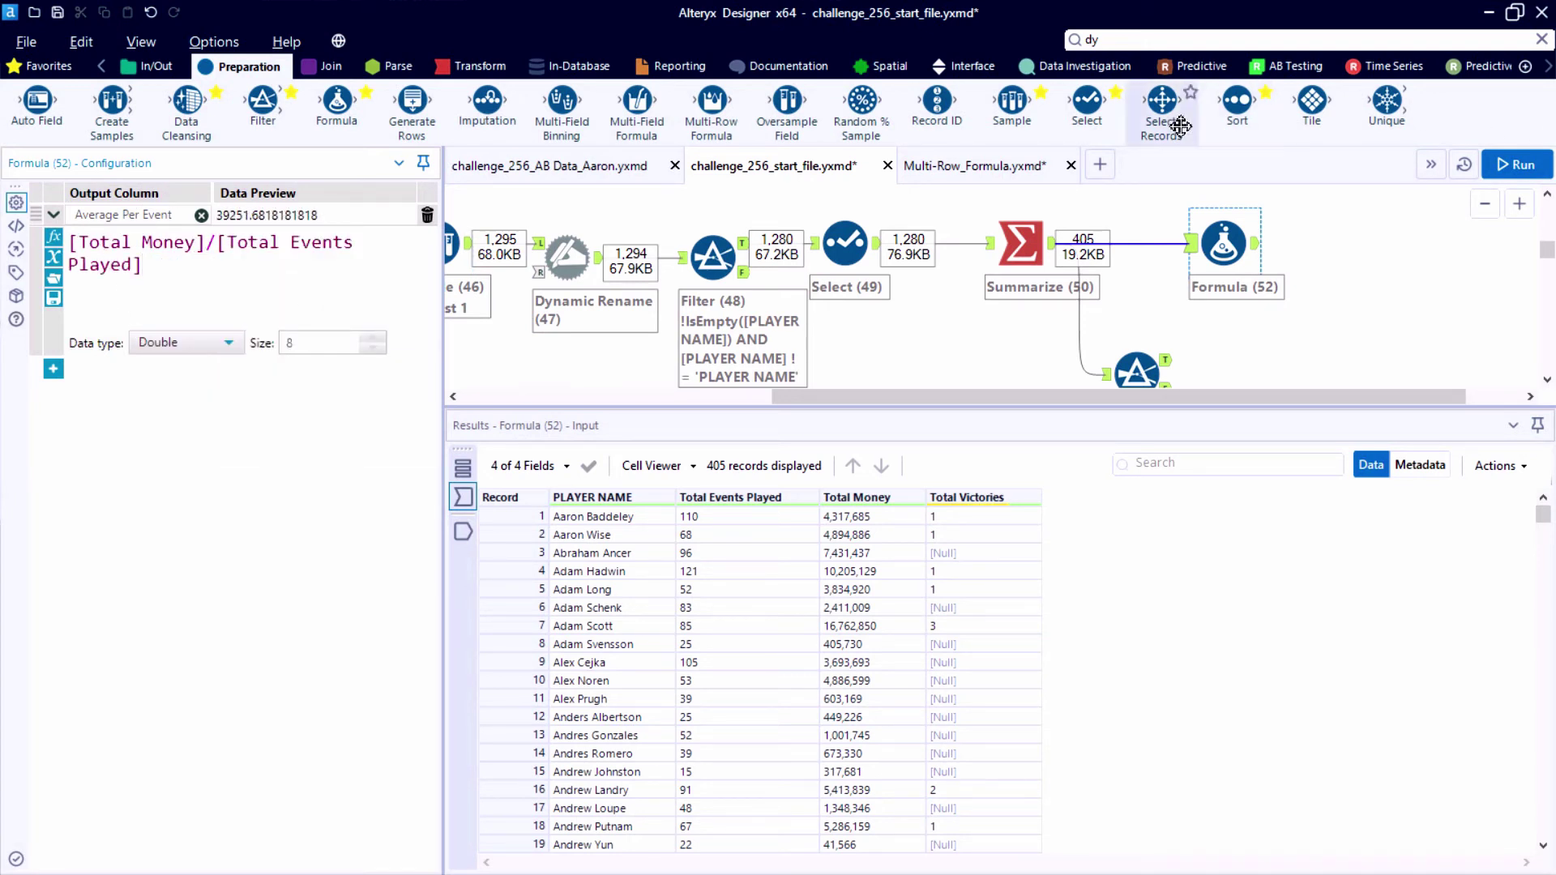
# Add a Sort after the Formula ordering Average Per Event descending.
pyautogui.moveTo(1237, 101); pyautogui.dragTo(1369, 243)
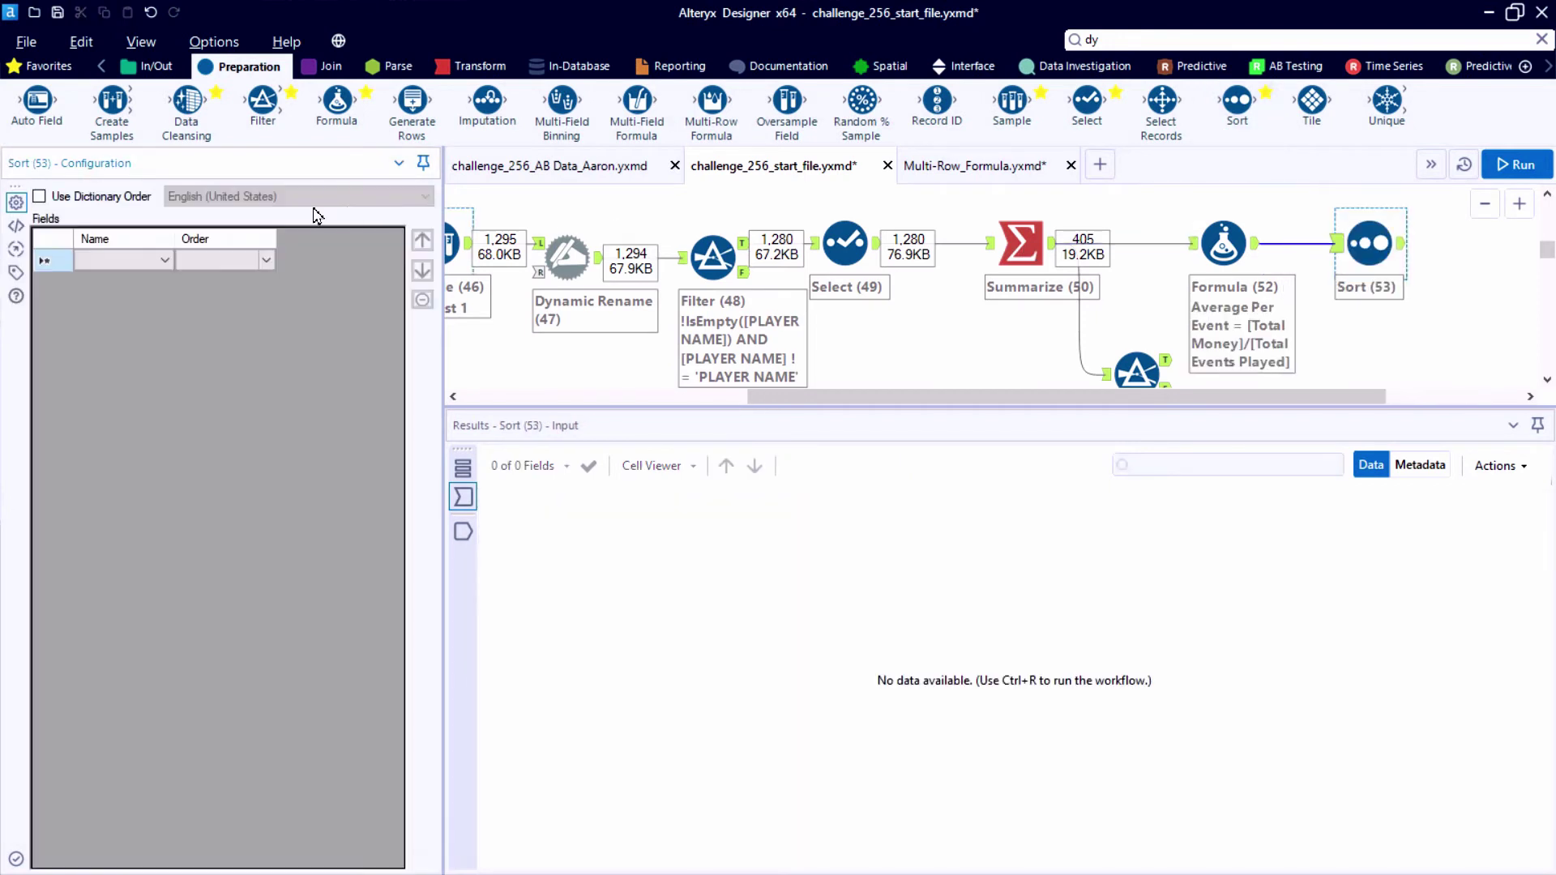
pyautogui.click(165, 260)
pyautogui.click(139, 332)
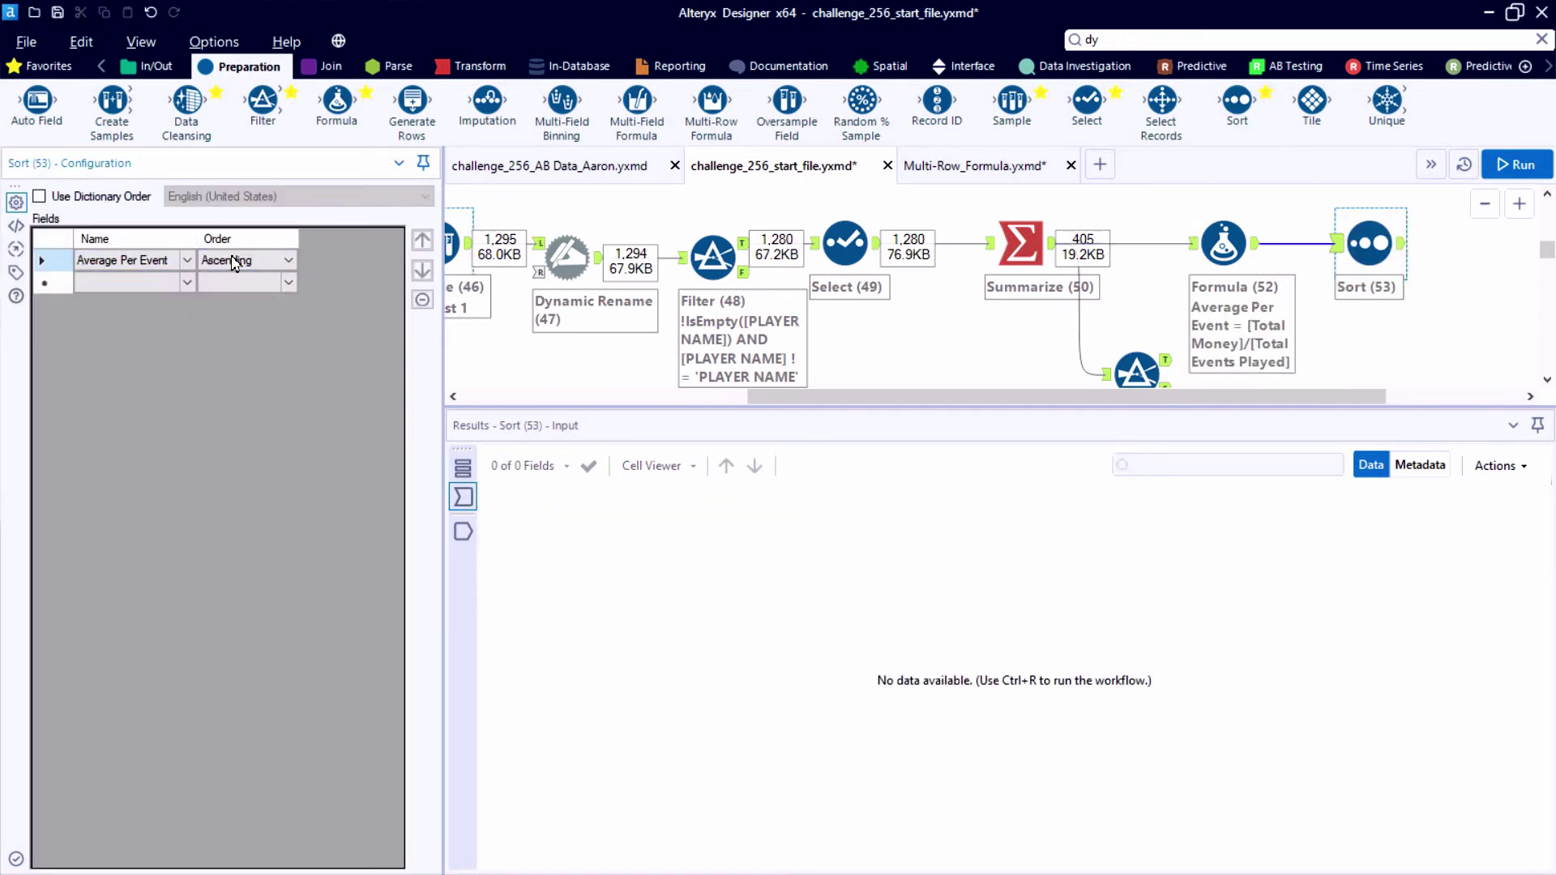
pyautogui.click(231, 261)
pyautogui.click(235, 289)
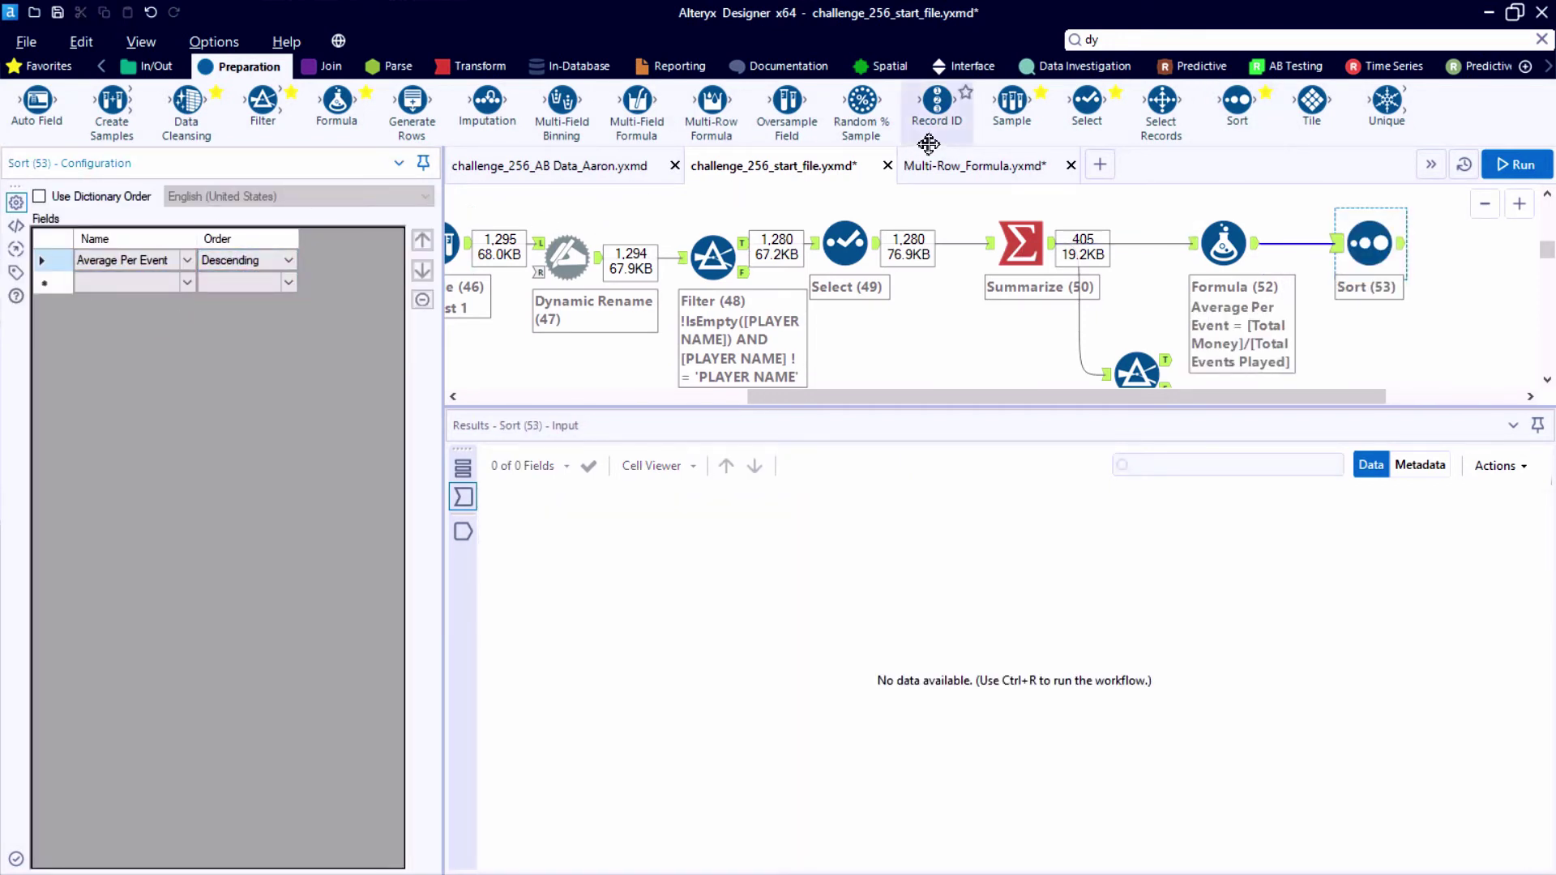
# Add a Sample keeping the first 5 rows, run, and check the top value 399,227.536842.
pyautogui.moveTo(1012, 102); pyautogui.dragTo(1500, 241)
pyautogui.doubleClick(114, 415)
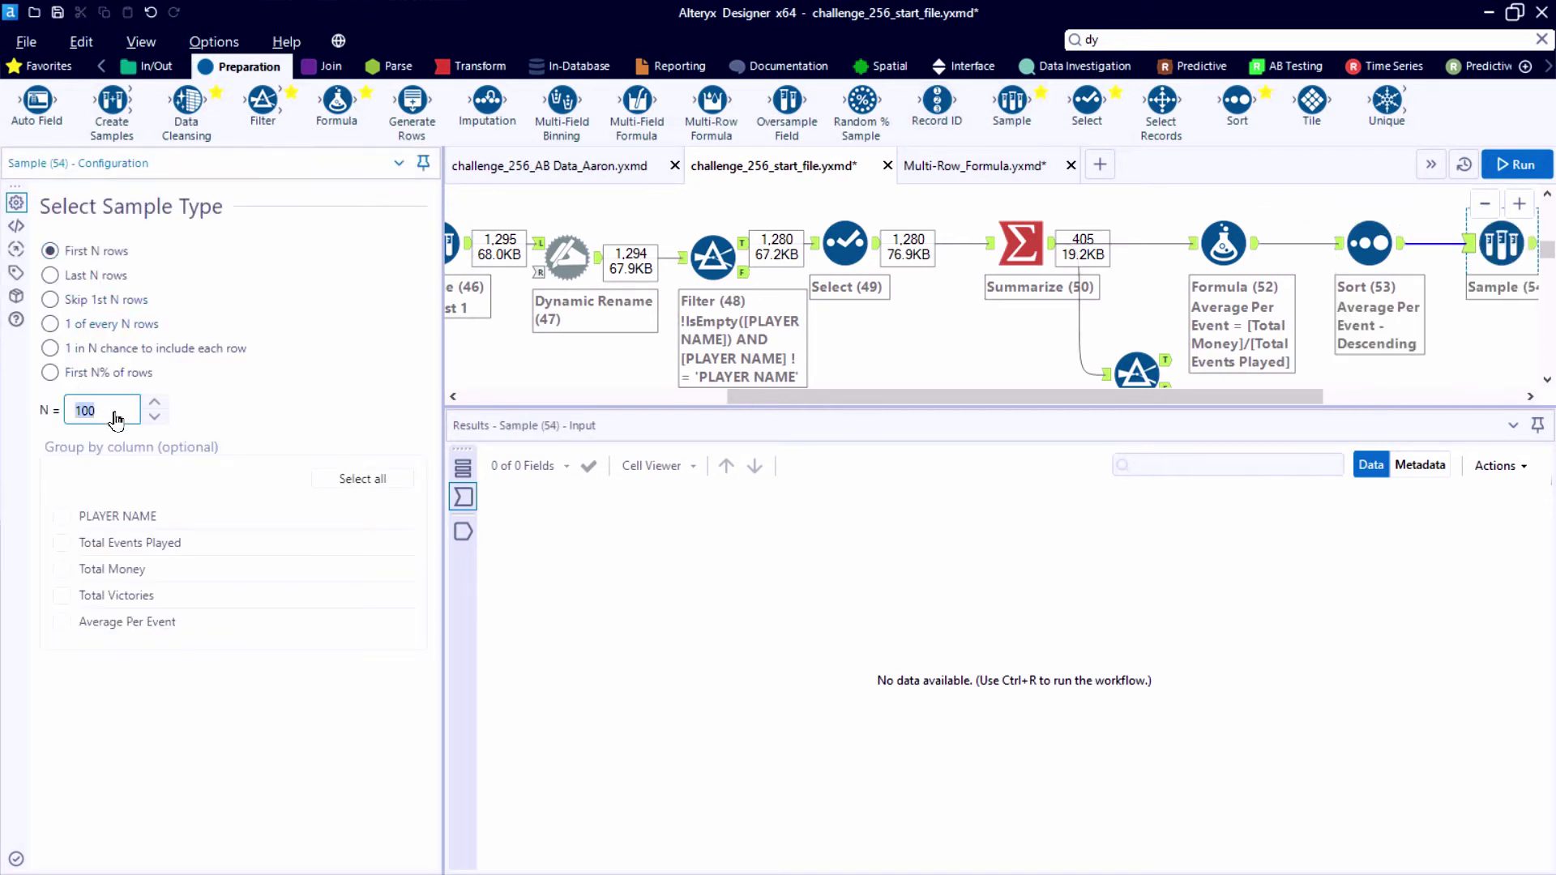
pyautogui.write('5')
pyautogui.hotkey('ctrl', 'r')
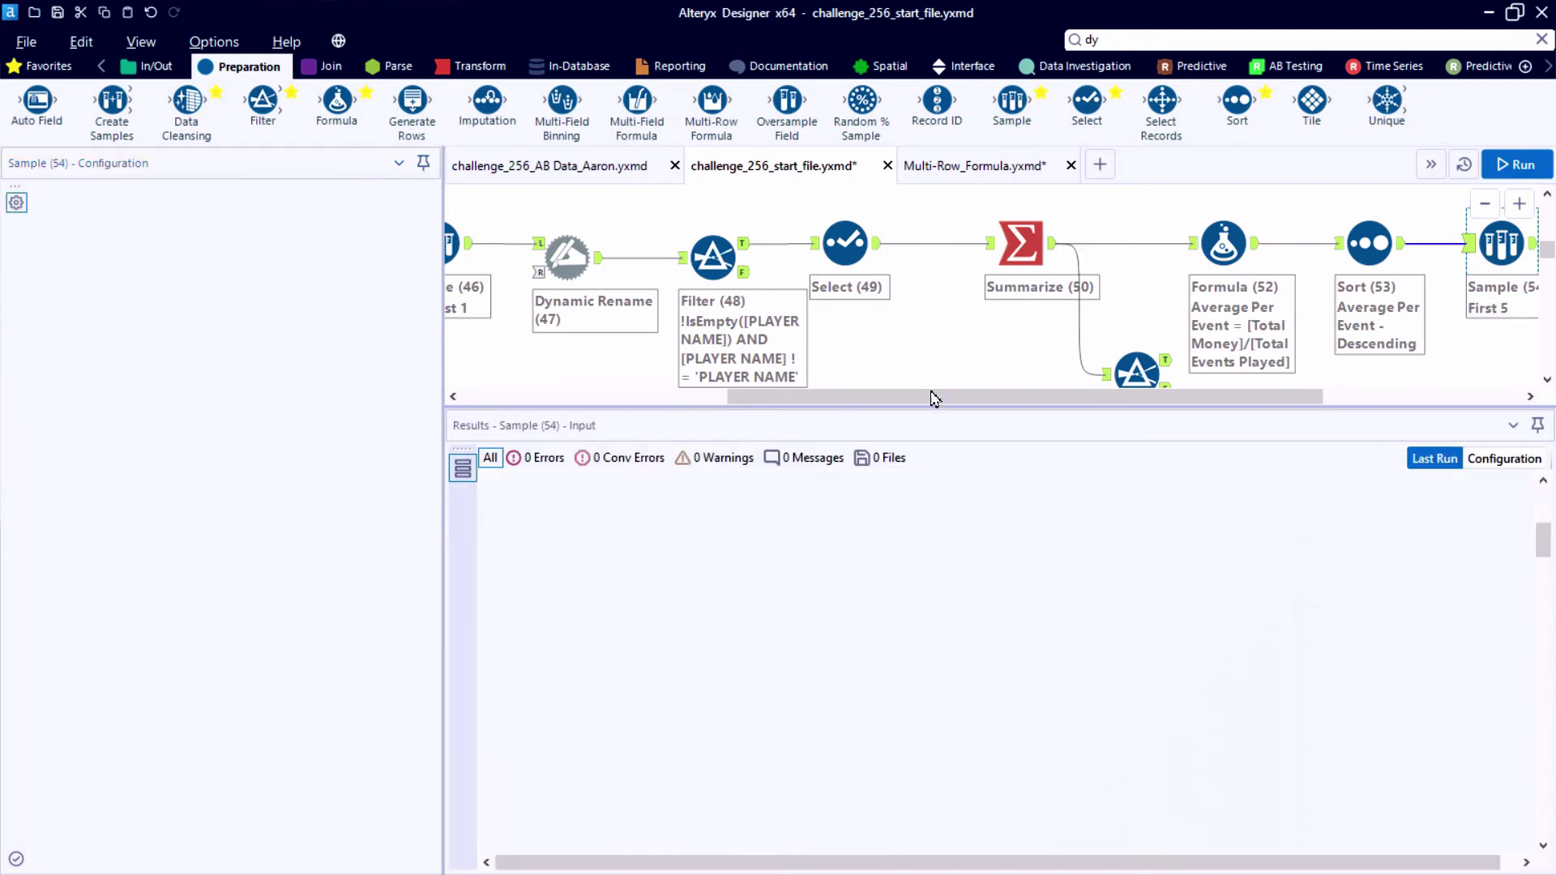
pyautogui.click(1536, 245)
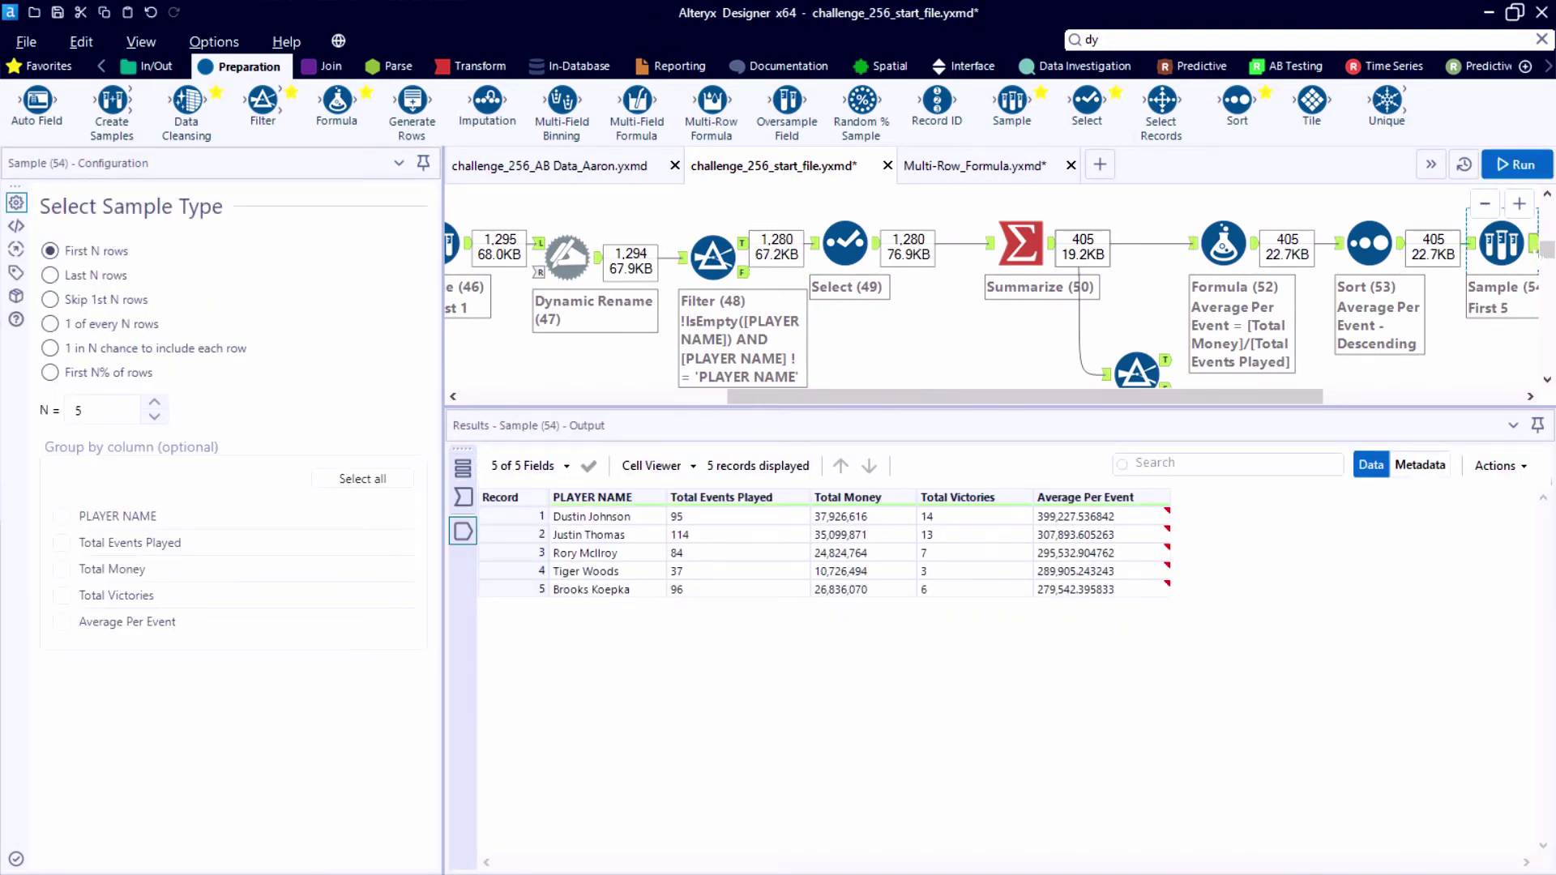
pyautogui.click(1072, 524)
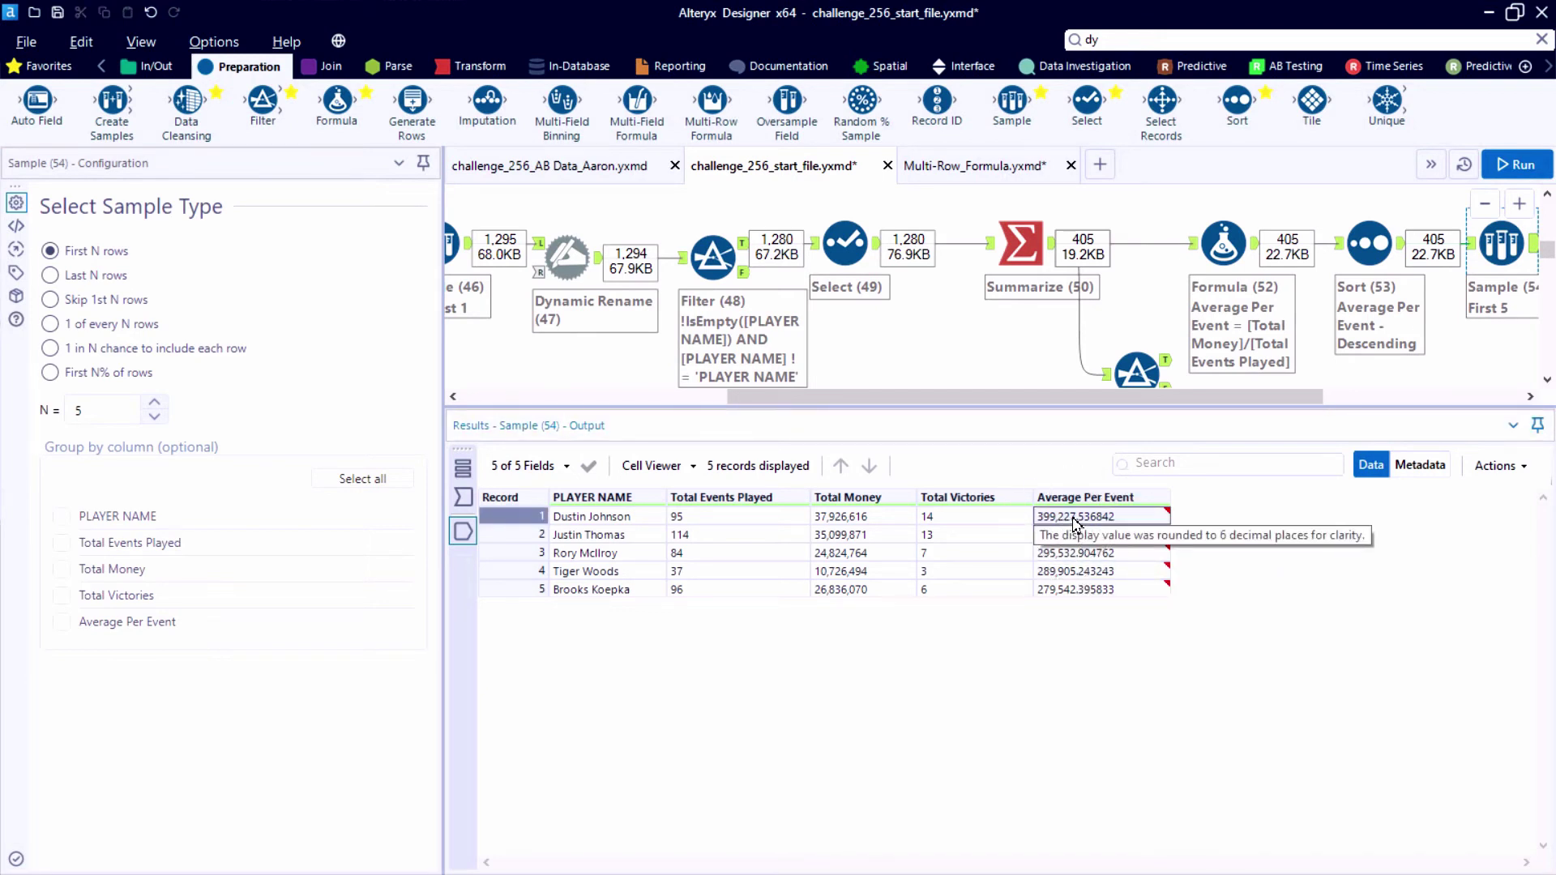
# Move Filter (51) lower on the canvas and view the winless players' records.
pyautogui.keyDown('ctrl'); pyautogui.scroll(-1, 1456, 297); pyautogui.keyUp('ctrl')
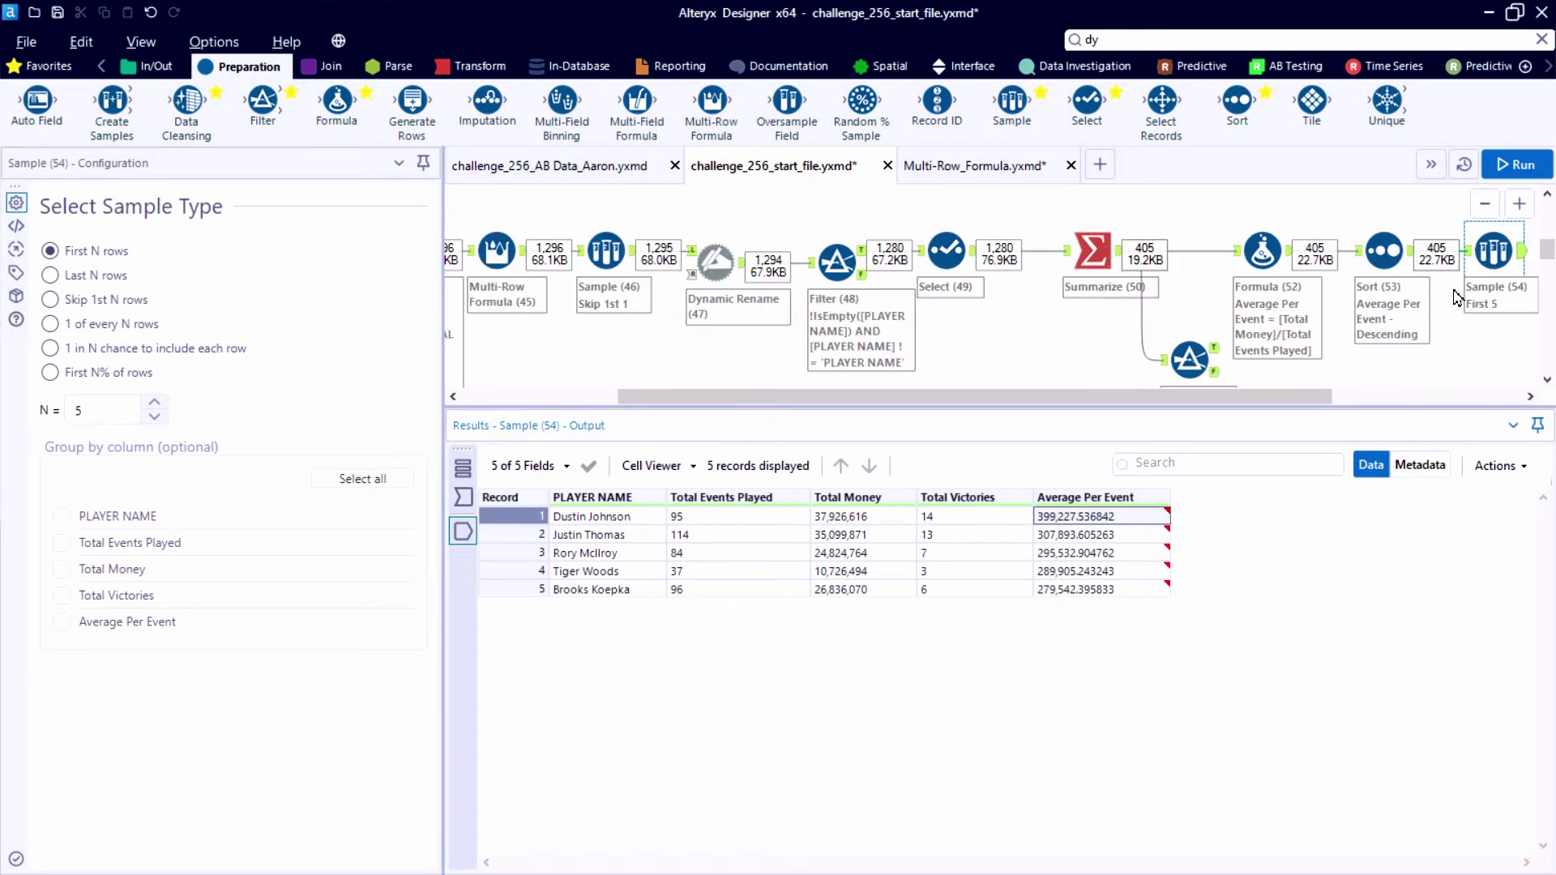
pyautogui.scroll(-1, 1456, 298)
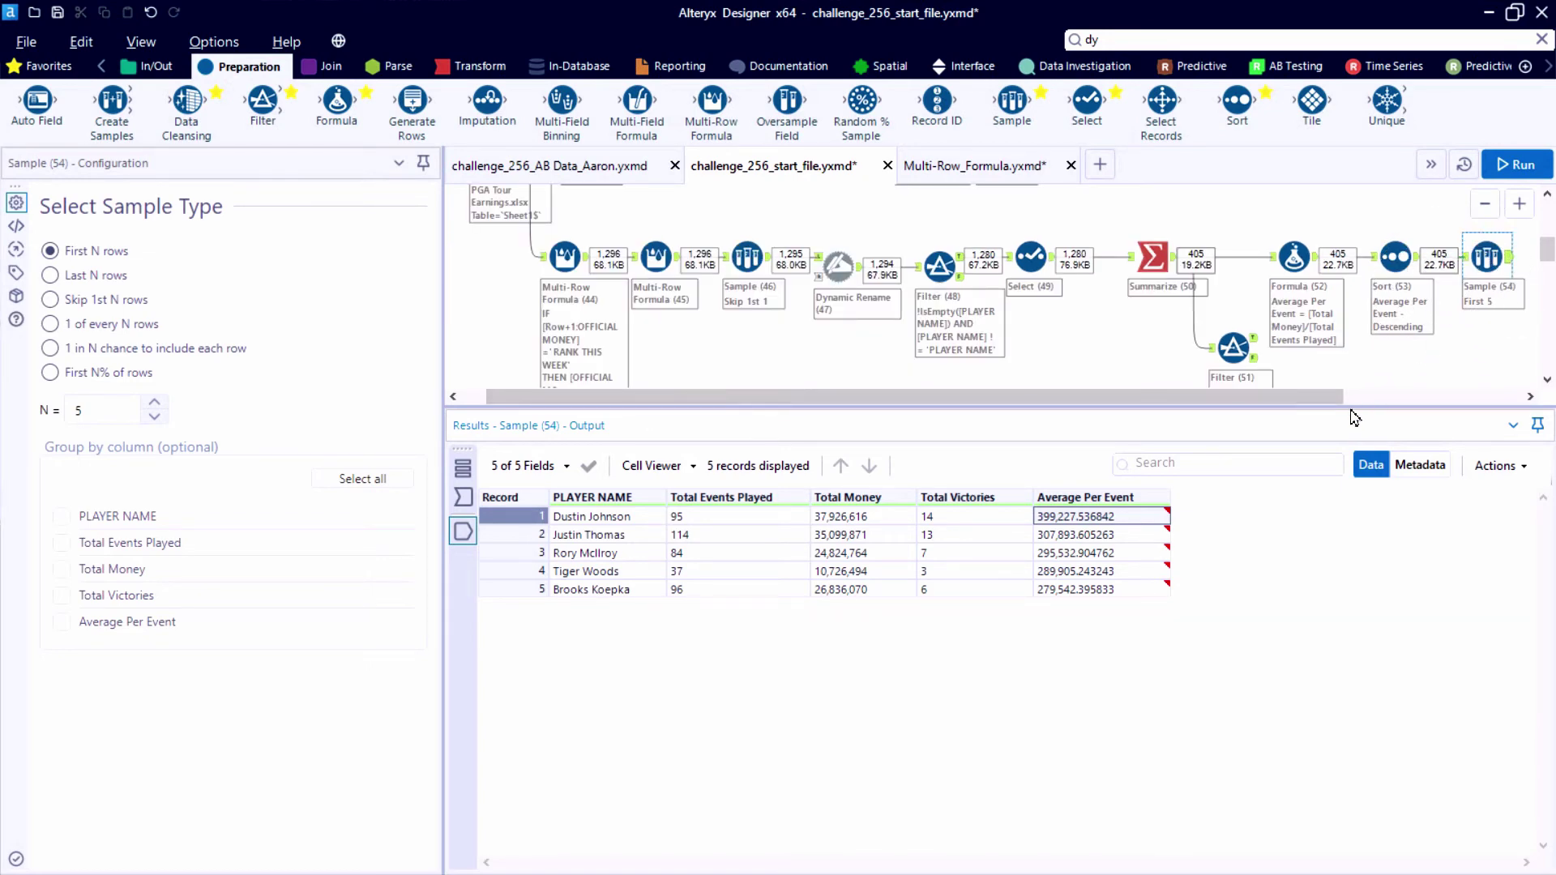
pyautogui.moveTo(1345, 407); pyautogui.dragTo(1345, 448)
pyautogui.moveTo(1053, 437); pyautogui.dragTo(1145, 438)
pyautogui.moveTo(1144, 384); pyautogui.dragTo(1144, 424)
pyautogui.click(1141, 378)
# Add Sort (55) after the winless output, ordering Total Money descending.
pyautogui.moveTo(1237, 101); pyautogui.dragTo(1216, 376)
pyautogui.click(120, 259)
pyautogui.click(105, 307)
pyautogui.click(210, 270)
pyautogui.click(231, 293)
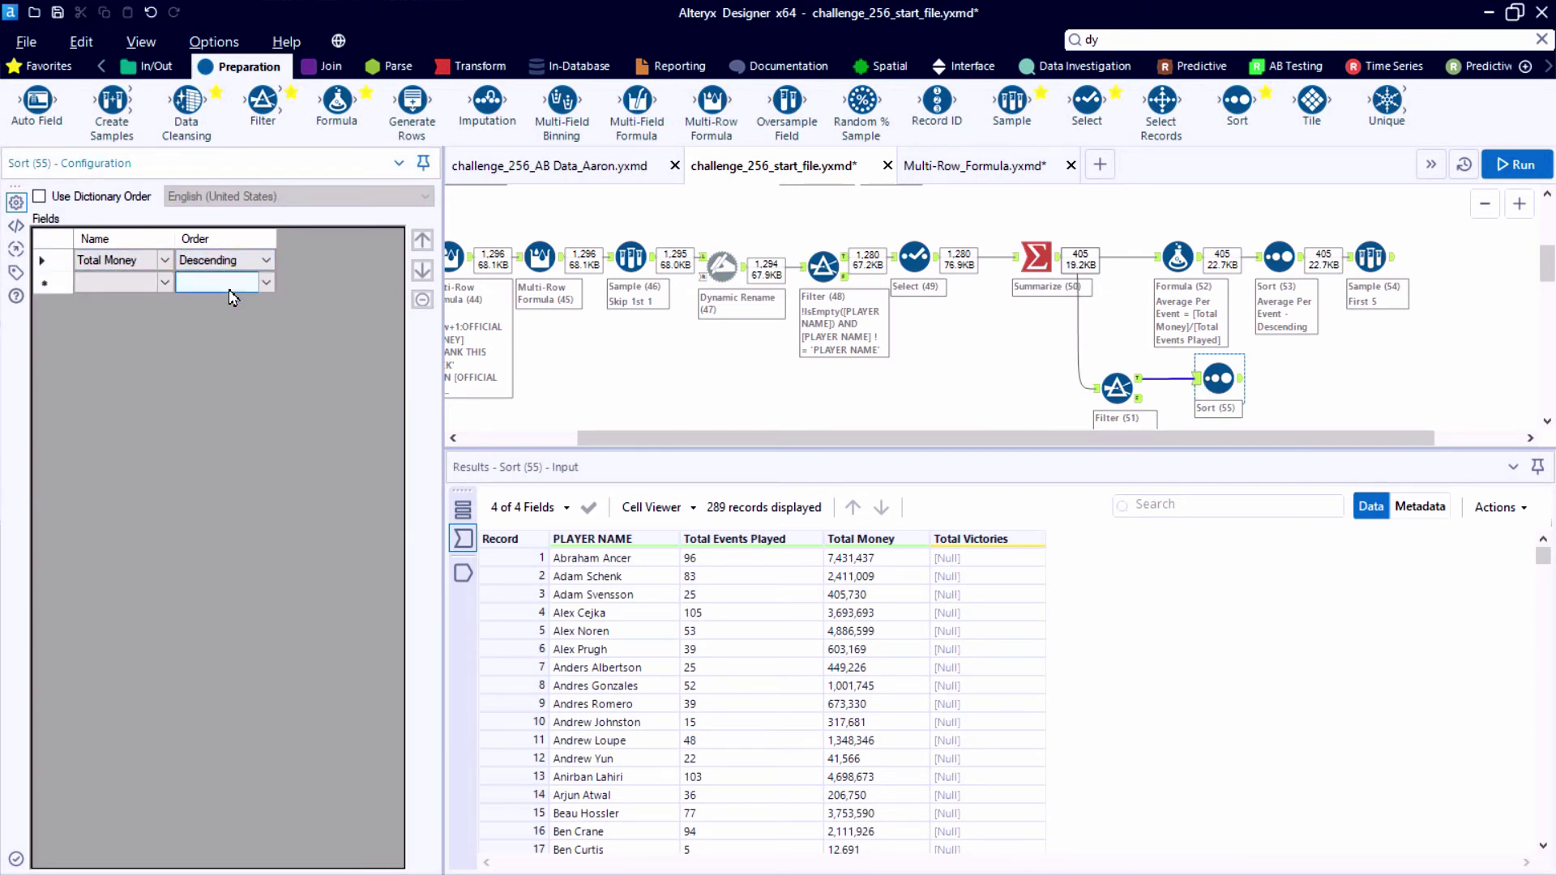
# Copy the first-5 Sample (54), paste it after Sort (55), and run.
pyautogui.click(1370, 259)
pyautogui.rightClick(1370, 259)
pyautogui.click(1333, 295)
pyautogui.click(1218, 378)
pyautogui.rightClick(1234, 374)
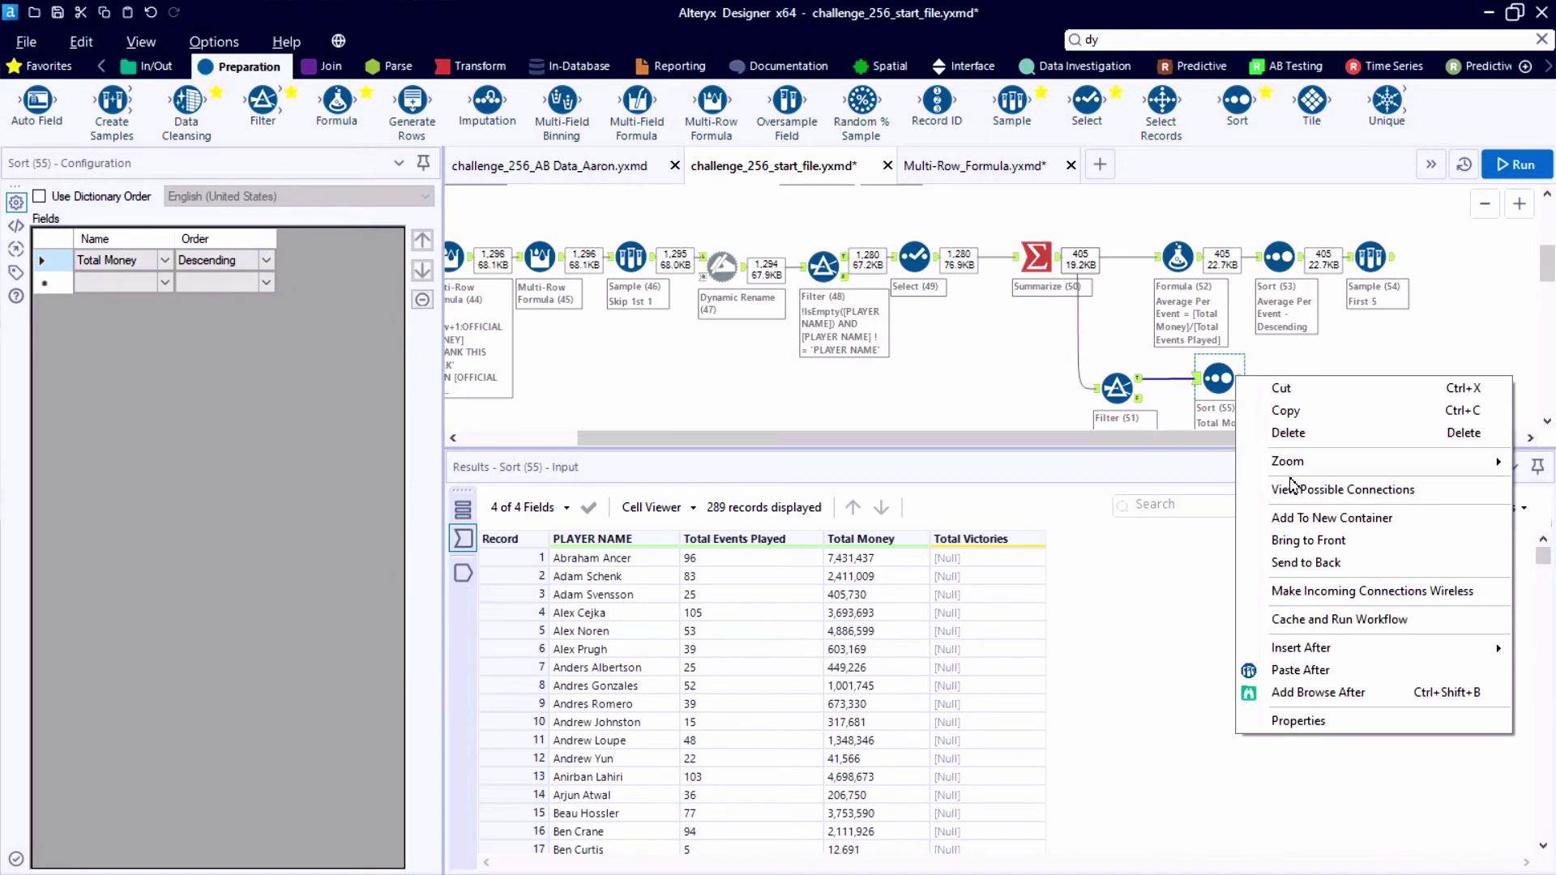
pyautogui.click(1292, 670)
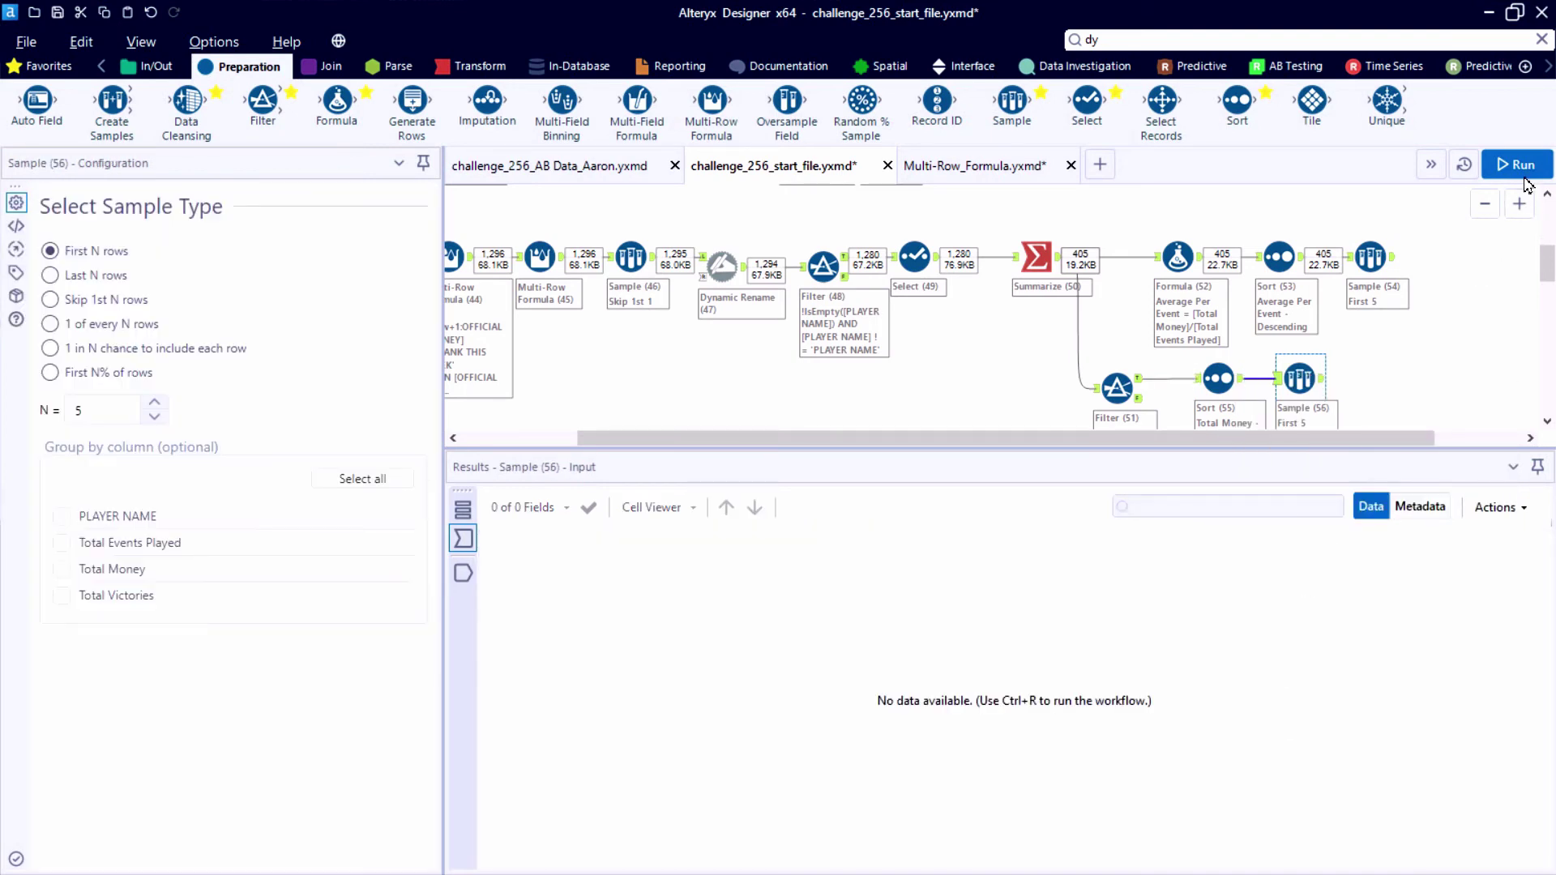
pyautogui.hotkey('ctrl', 'r')
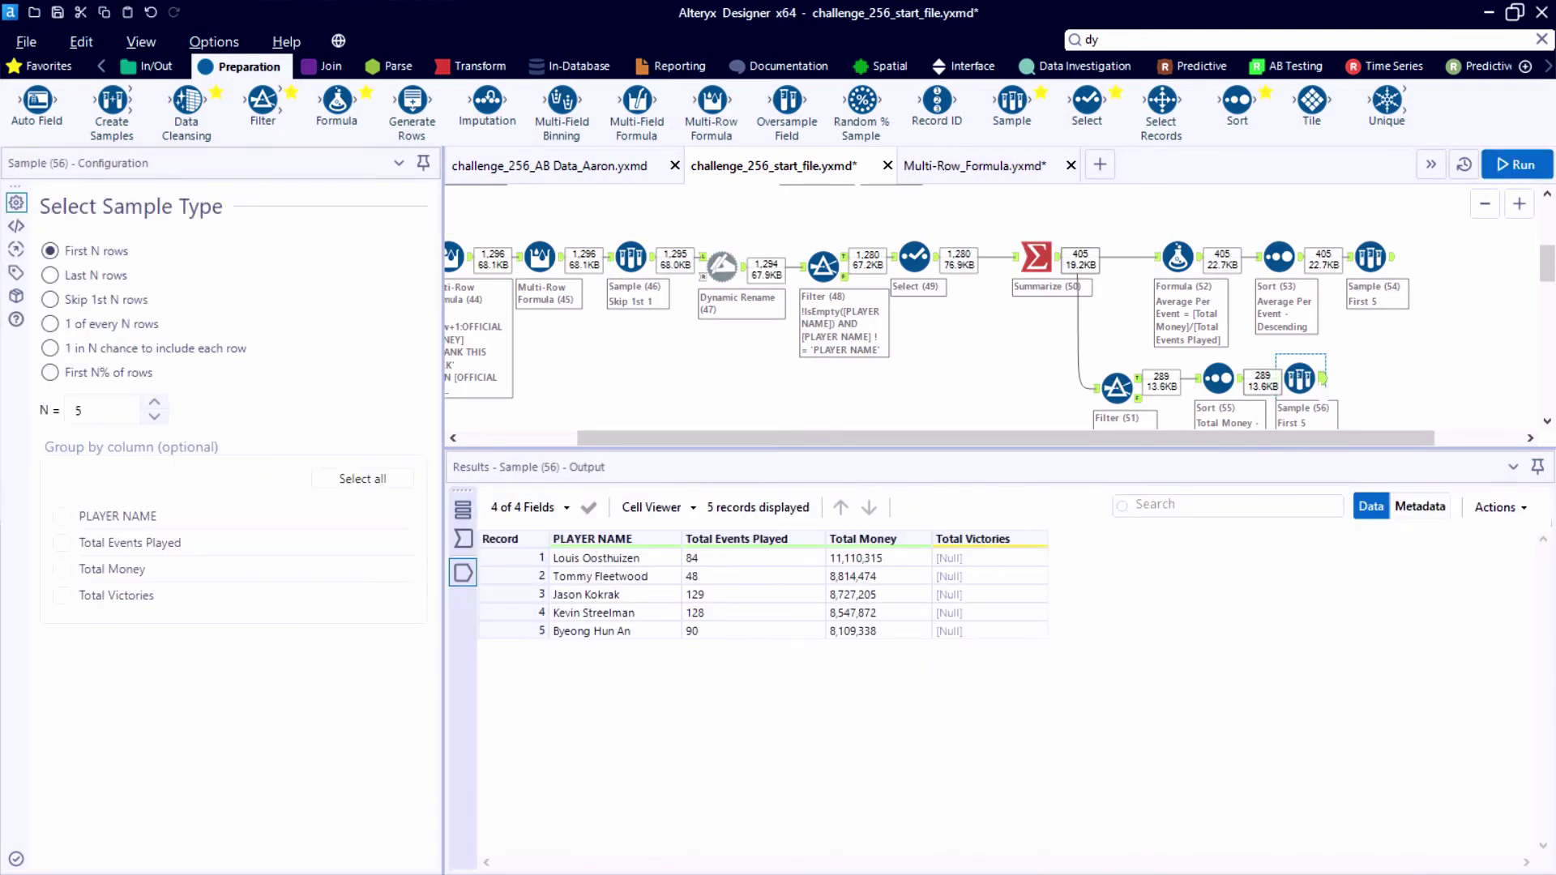
# Copy Sample (54)'s first PLAYER NAME cell with header and paste it as Text Input (57).
pyautogui.scroll(-1, 1365, 364)
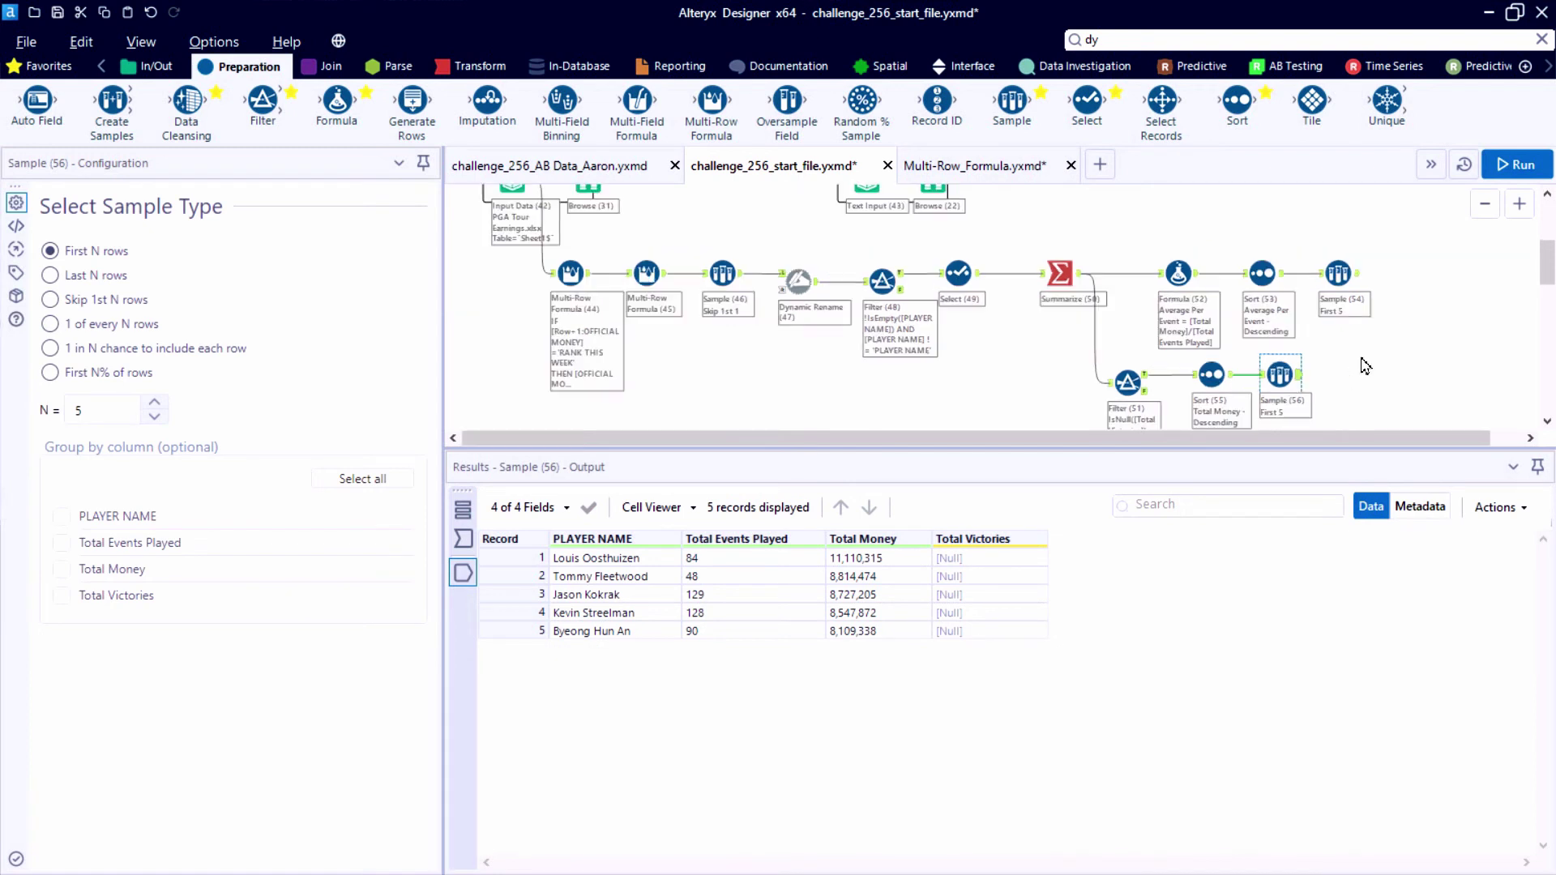
pyautogui.moveTo(1350, 349); pyautogui.dragTo(1103, 425)
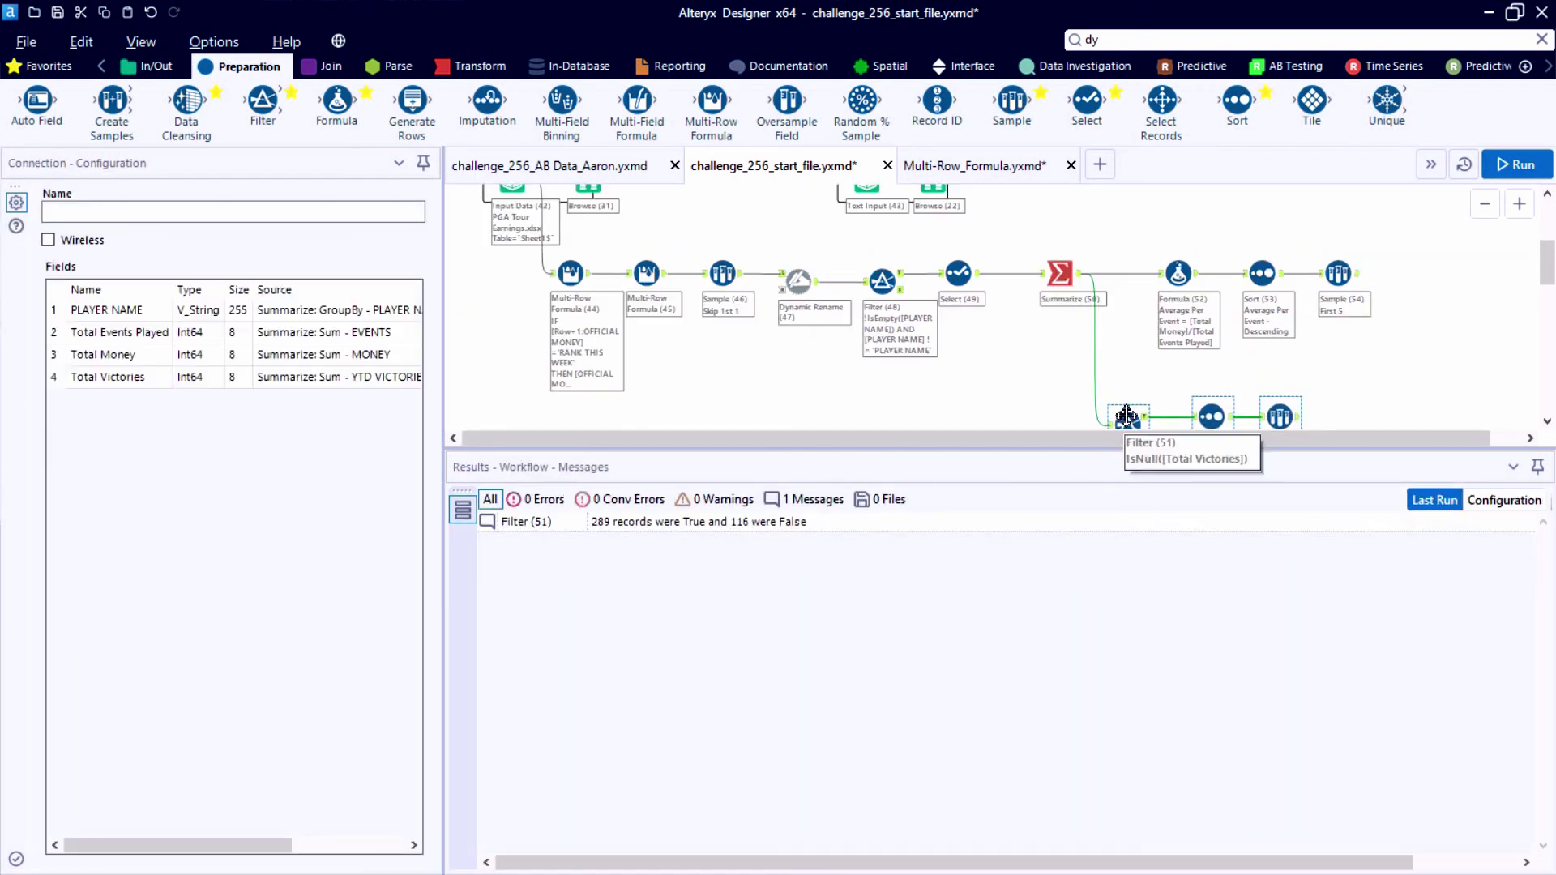
pyautogui.scroll(-1, 1313, 417)
pyautogui.hscroll(1, 1303, 444)
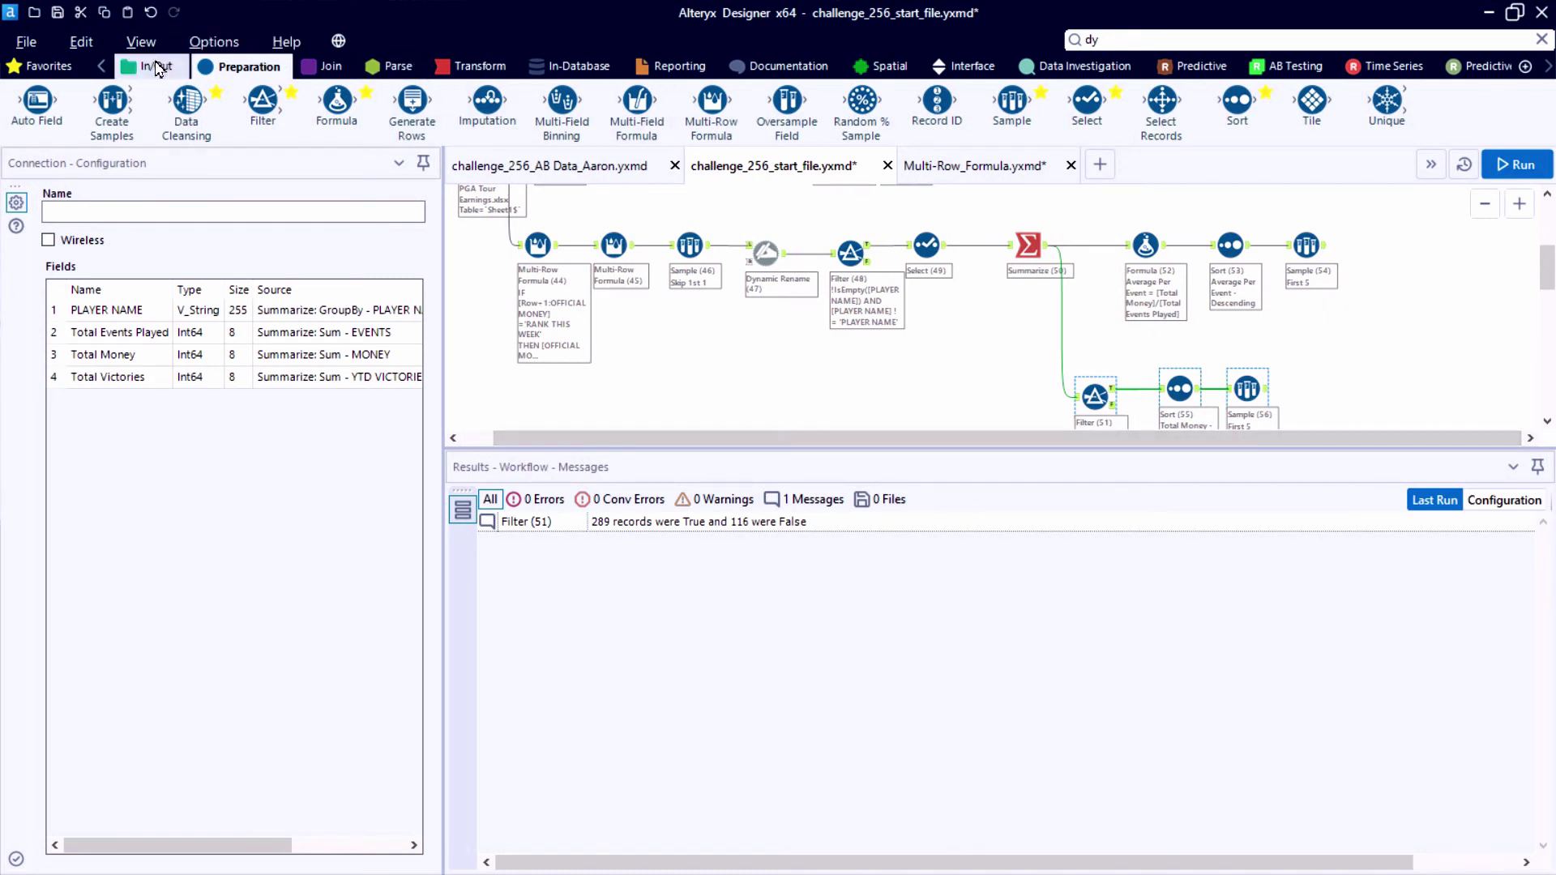
pyautogui.click(1307, 244)
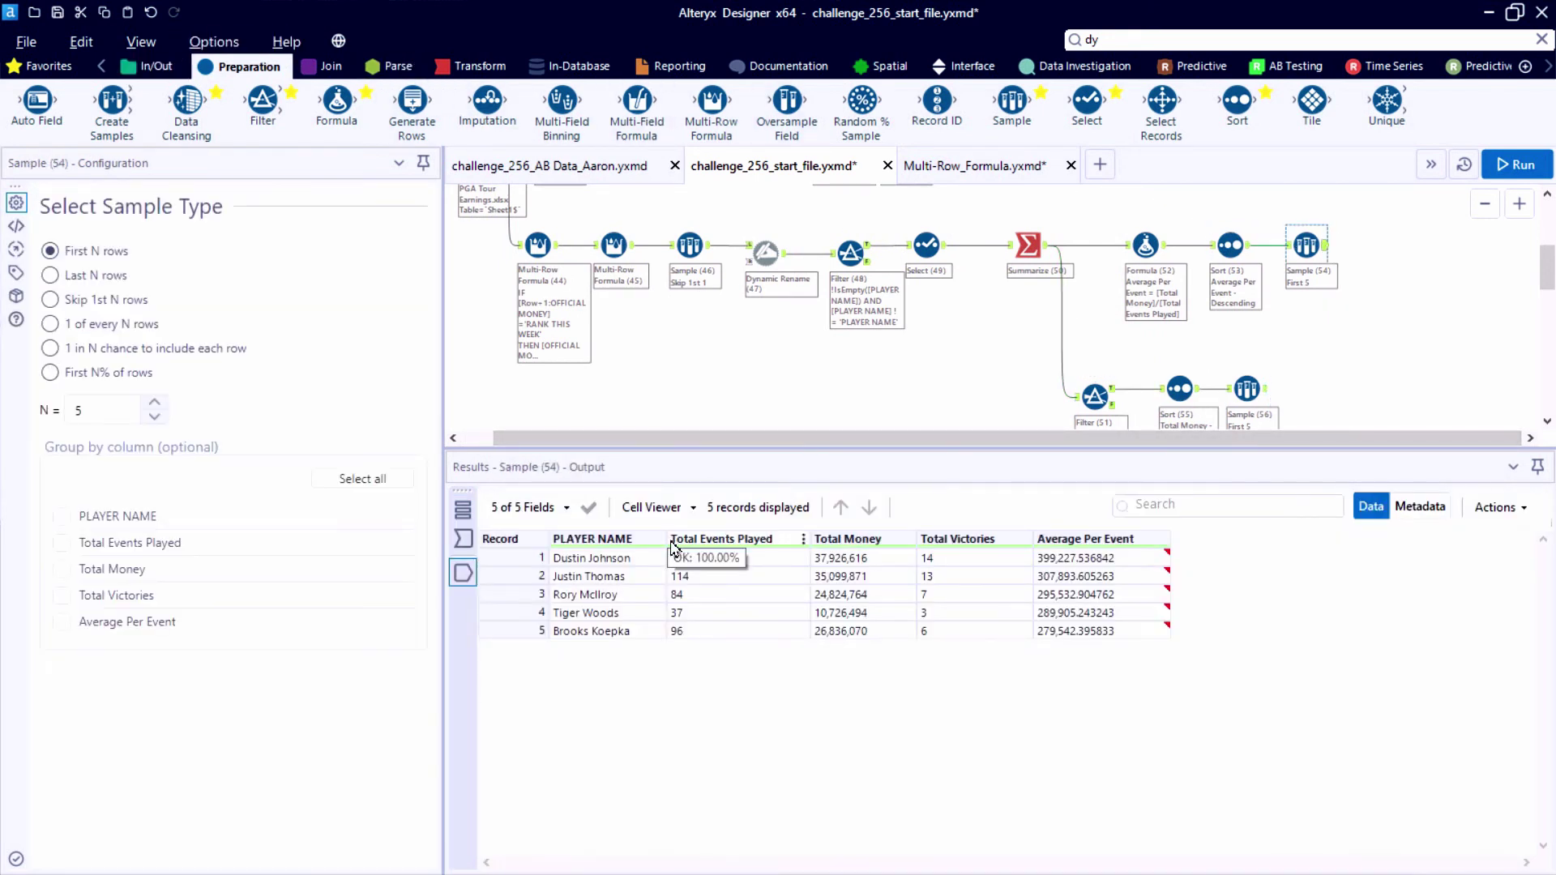
pyautogui.rightClick(604, 568)
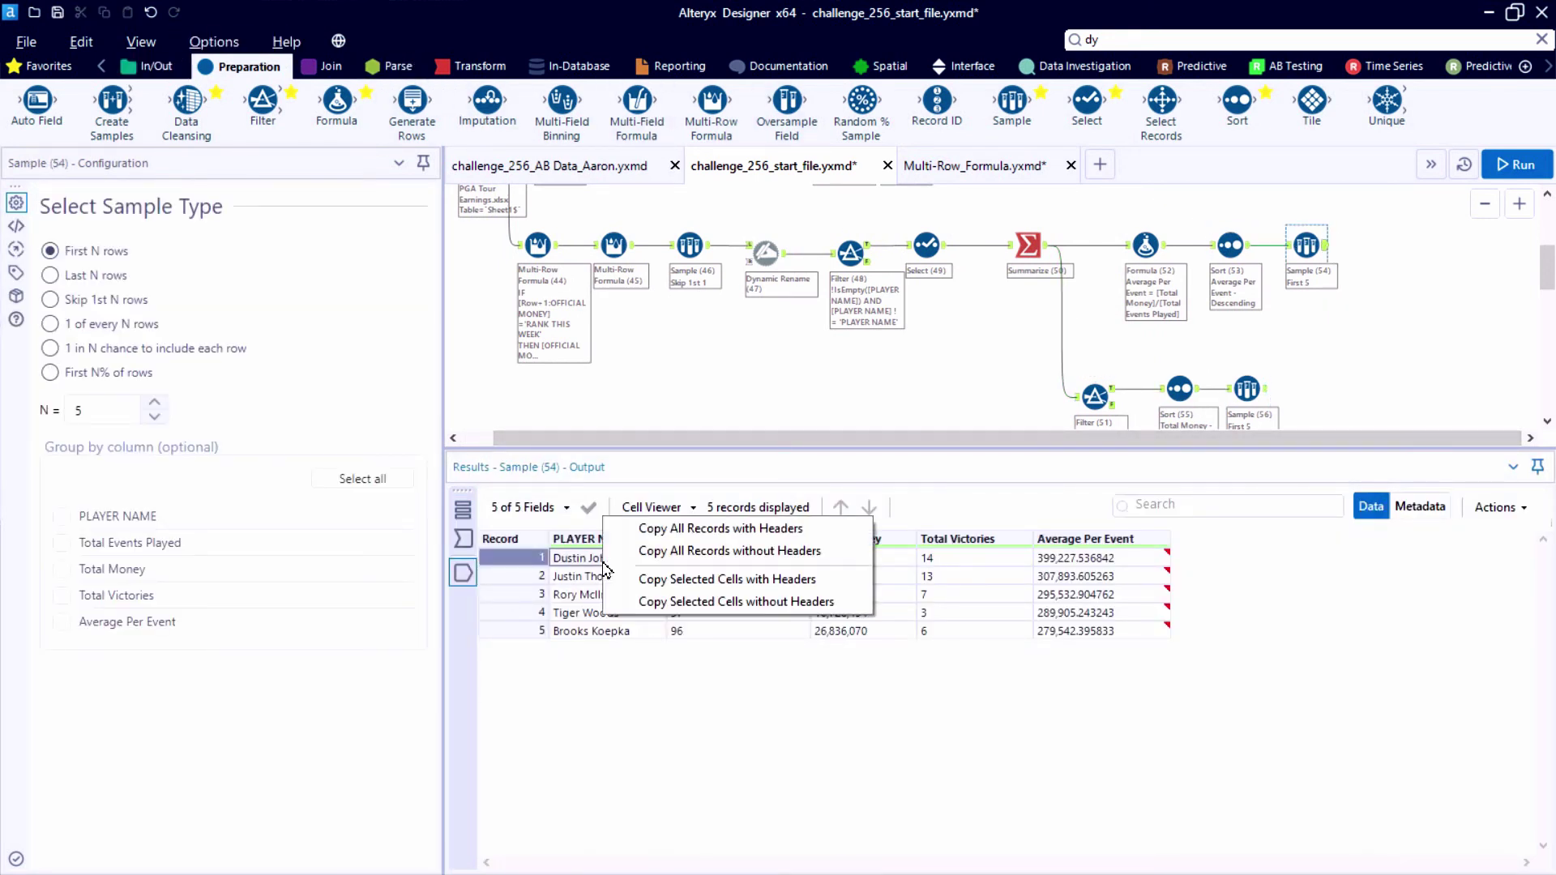
pyautogui.click(660, 580)
pyautogui.click(802, 514)
pyautogui.rightClick(1299, 316)
pyautogui.click(1321, 325)
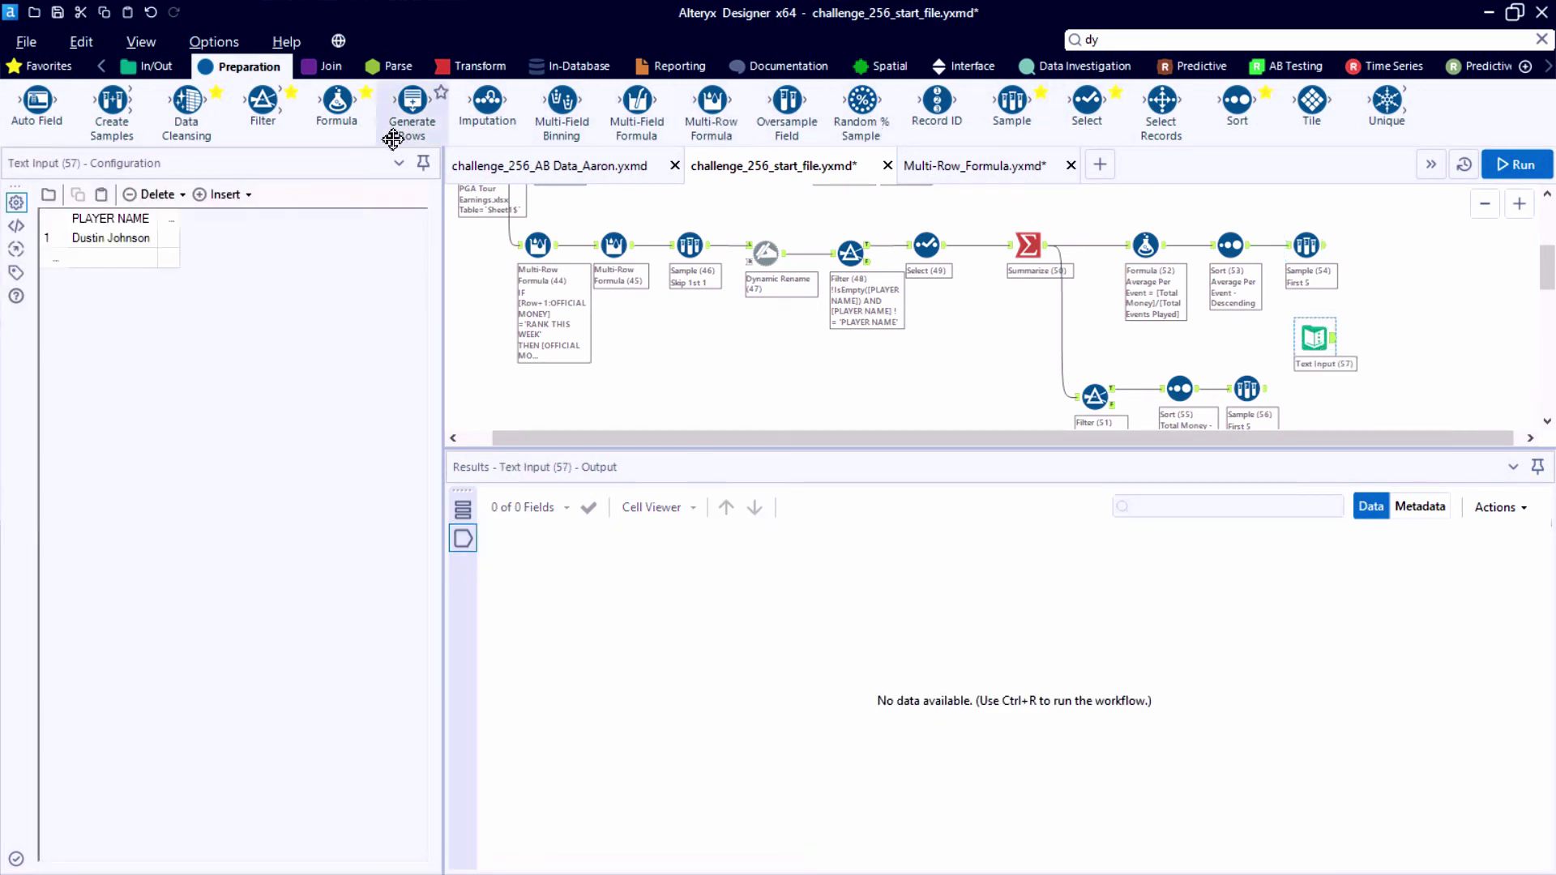
# Add Formula (58) setting PLAYER NAME to NULL(), plus a Union (59) fed by Sample (54).
pyautogui.moveTo(337, 105); pyautogui.dragTo(1390, 337)
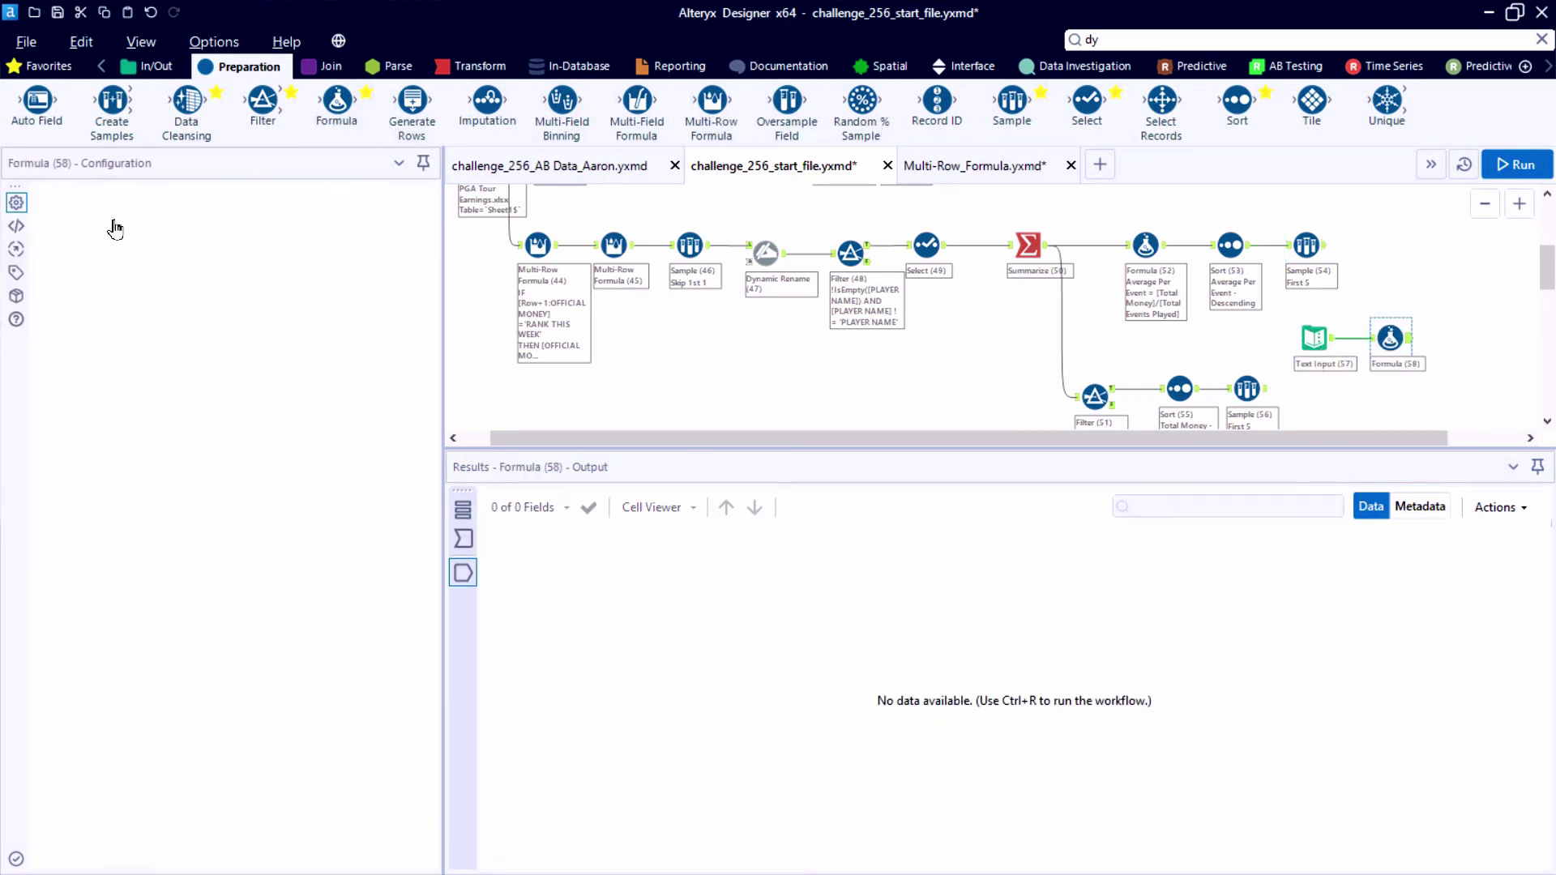
pyautogui.click(113, 215)
pyautogui.click(108, 263)
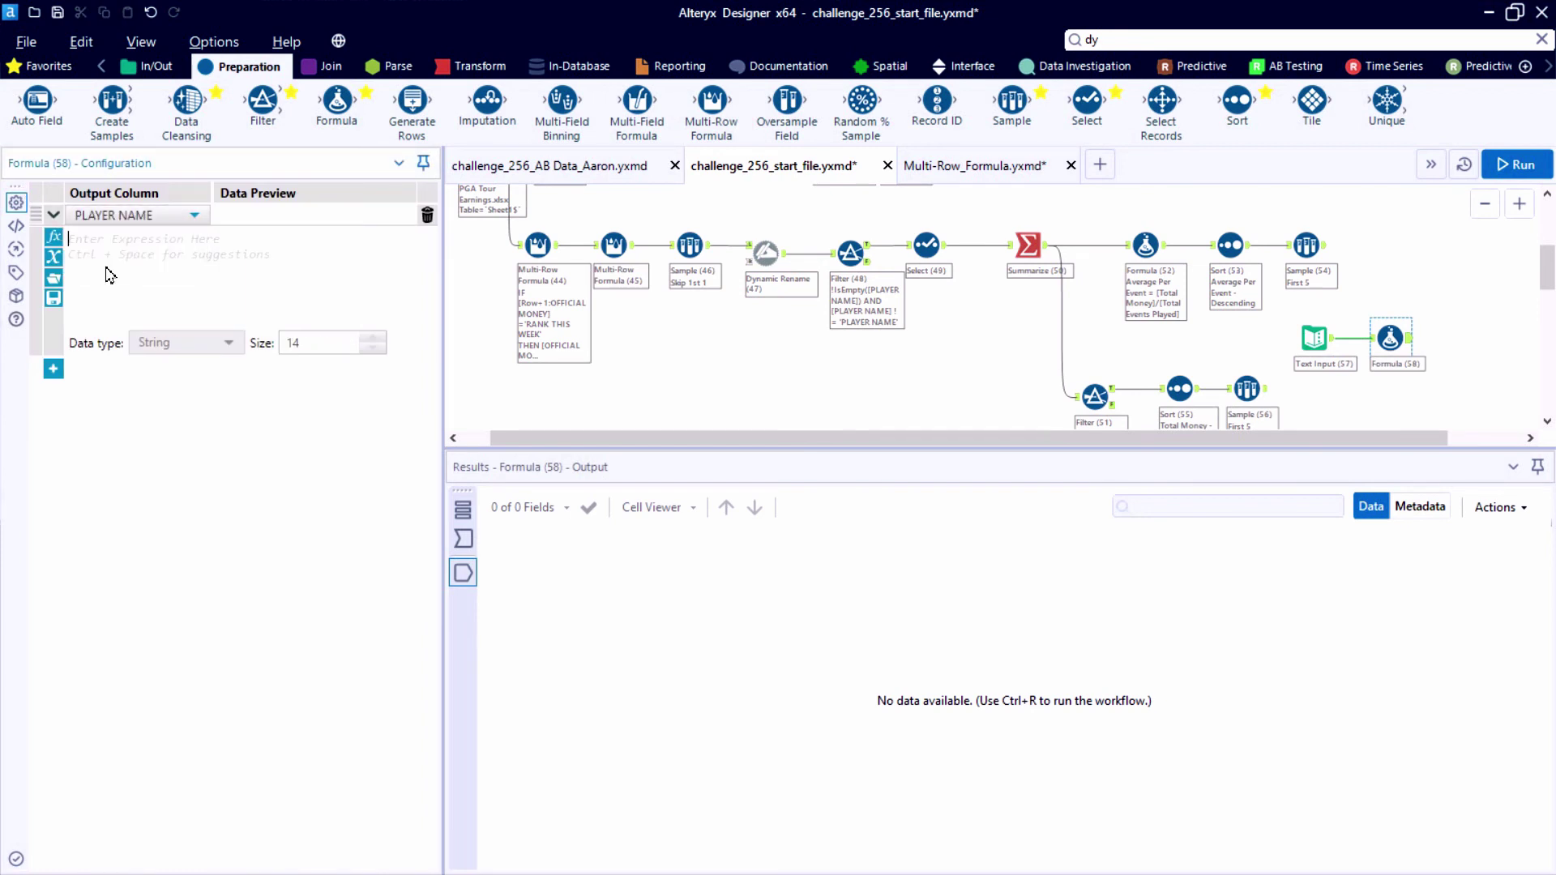
pyautogui.write('null')
pyautogui.press('Return')
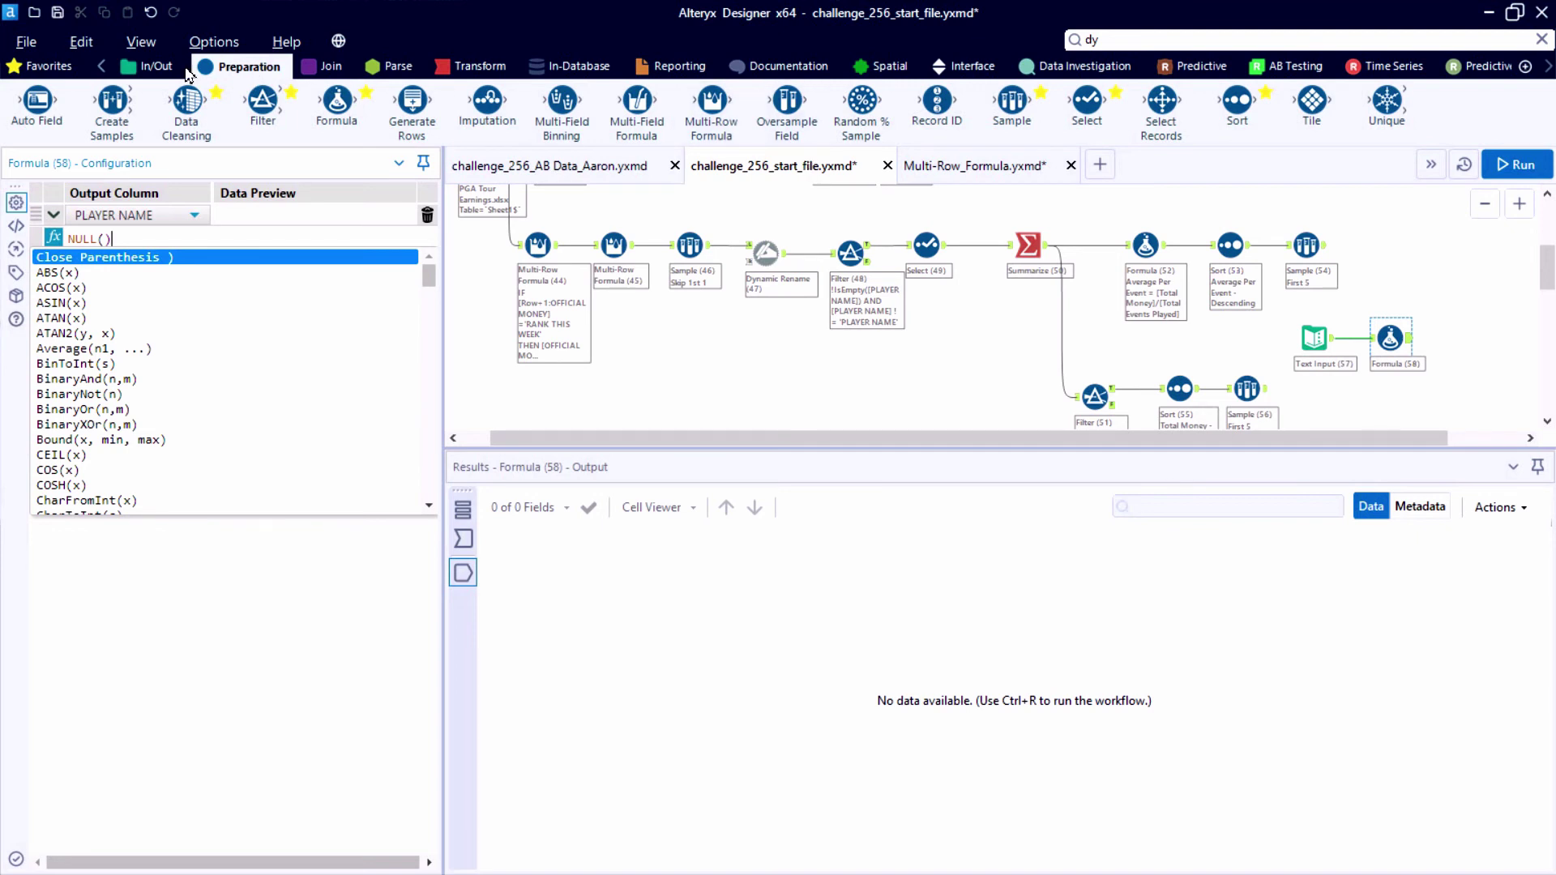
pyautogui.click(45, 66)
pyautogui.moveTo(862, 101); pyautogui.dragTo(1500, 287)
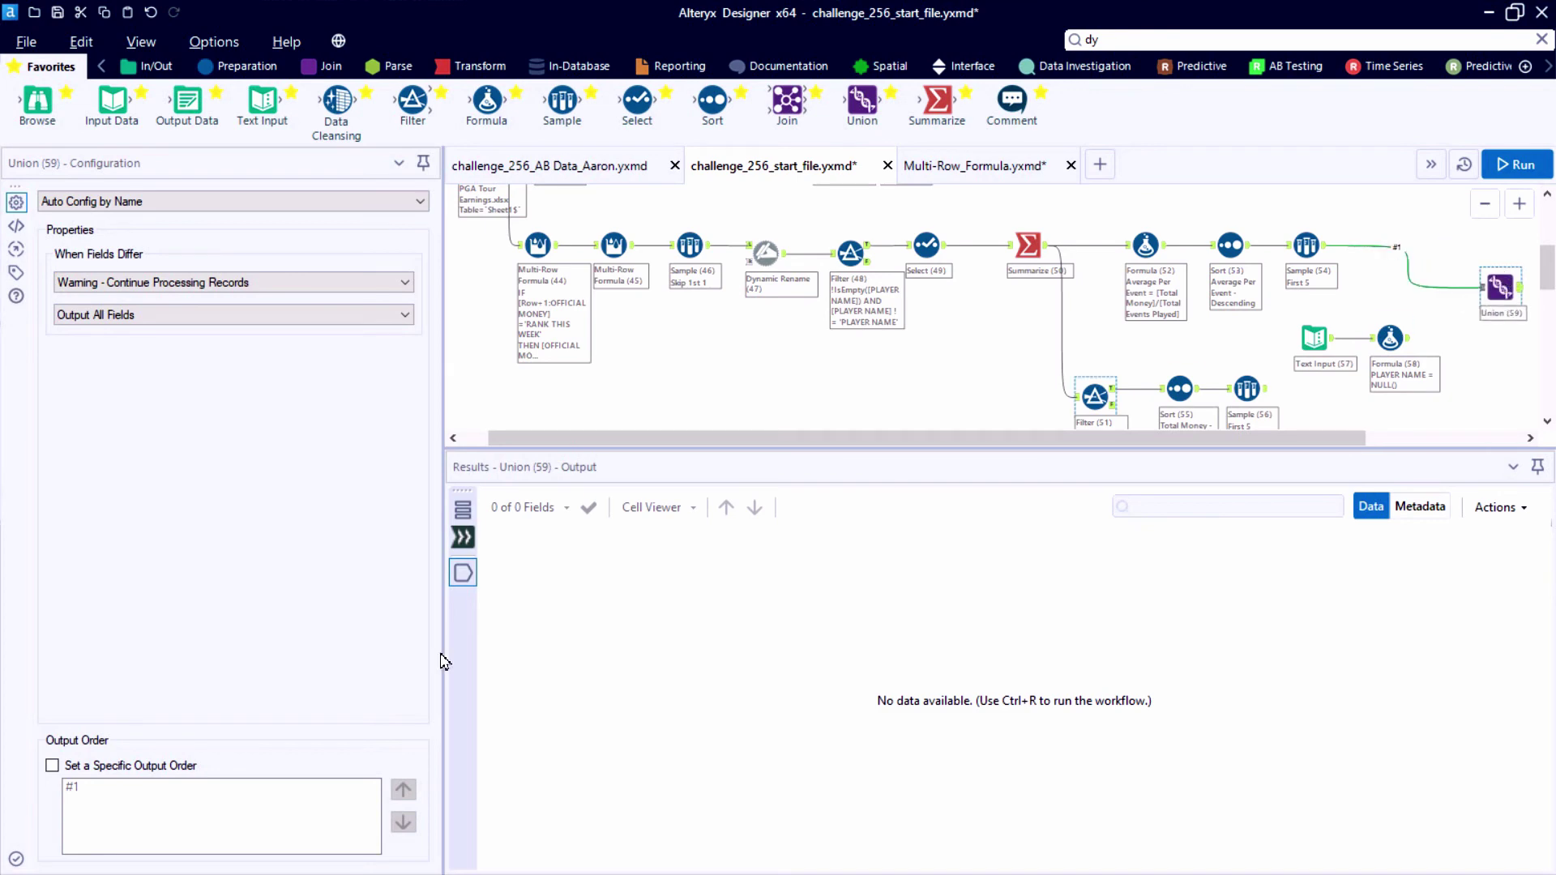
# Enable a specific Union output order; connect Formula (58) second and Sample (56) third.
pyautogui.click(69, 767)
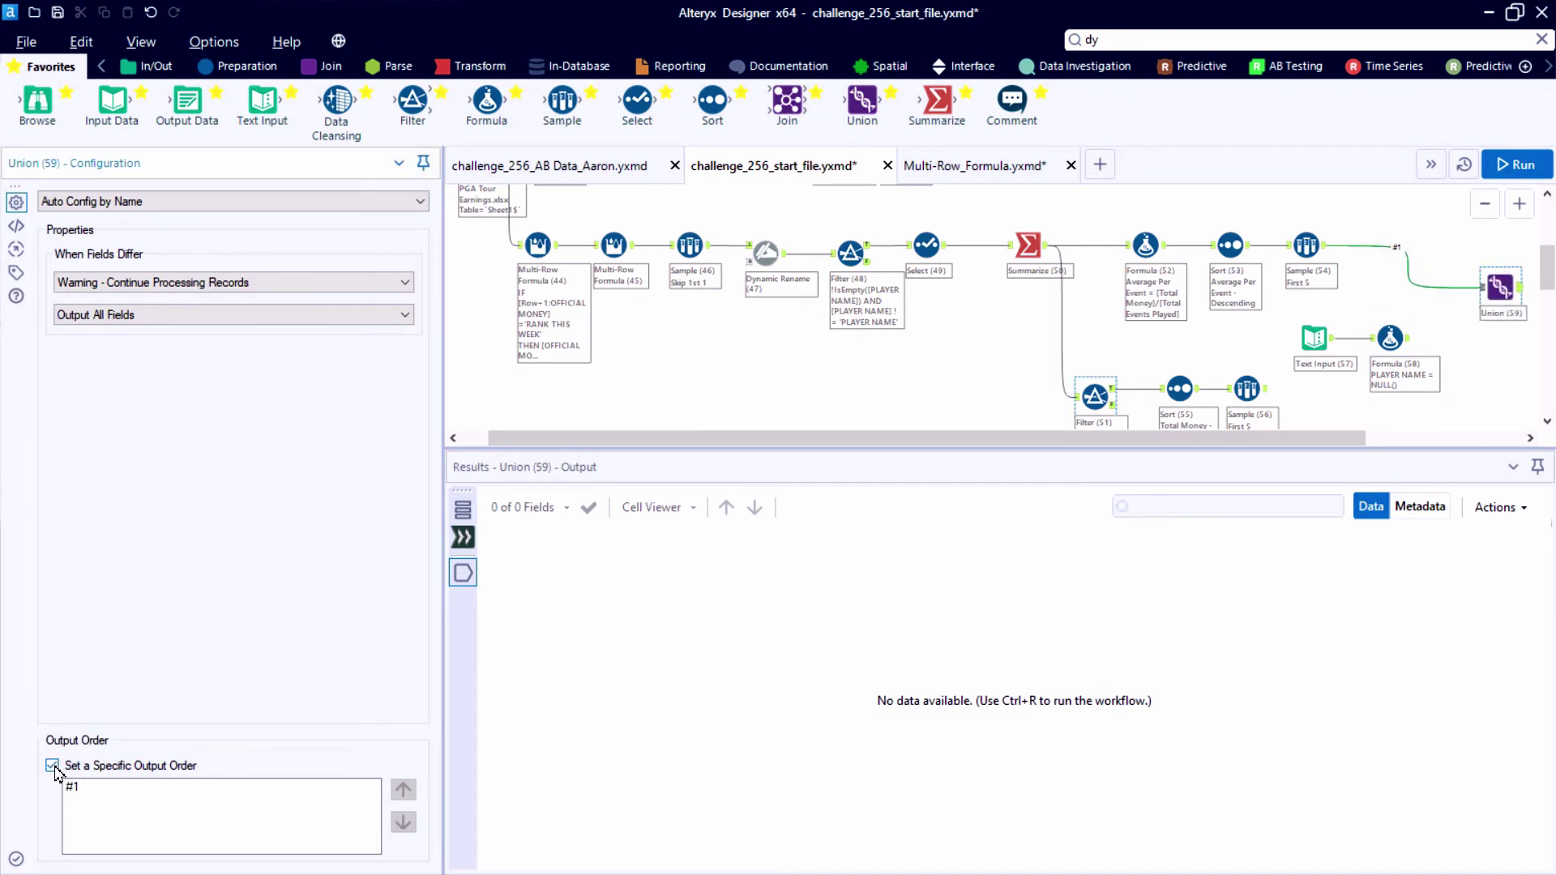
pyautogui.moveTo(1408, 339); pyautogui.dragTo(1523, 296)
pyautogui.moveTo(1301, 394); pyautogui.dragTo(1489, 298)
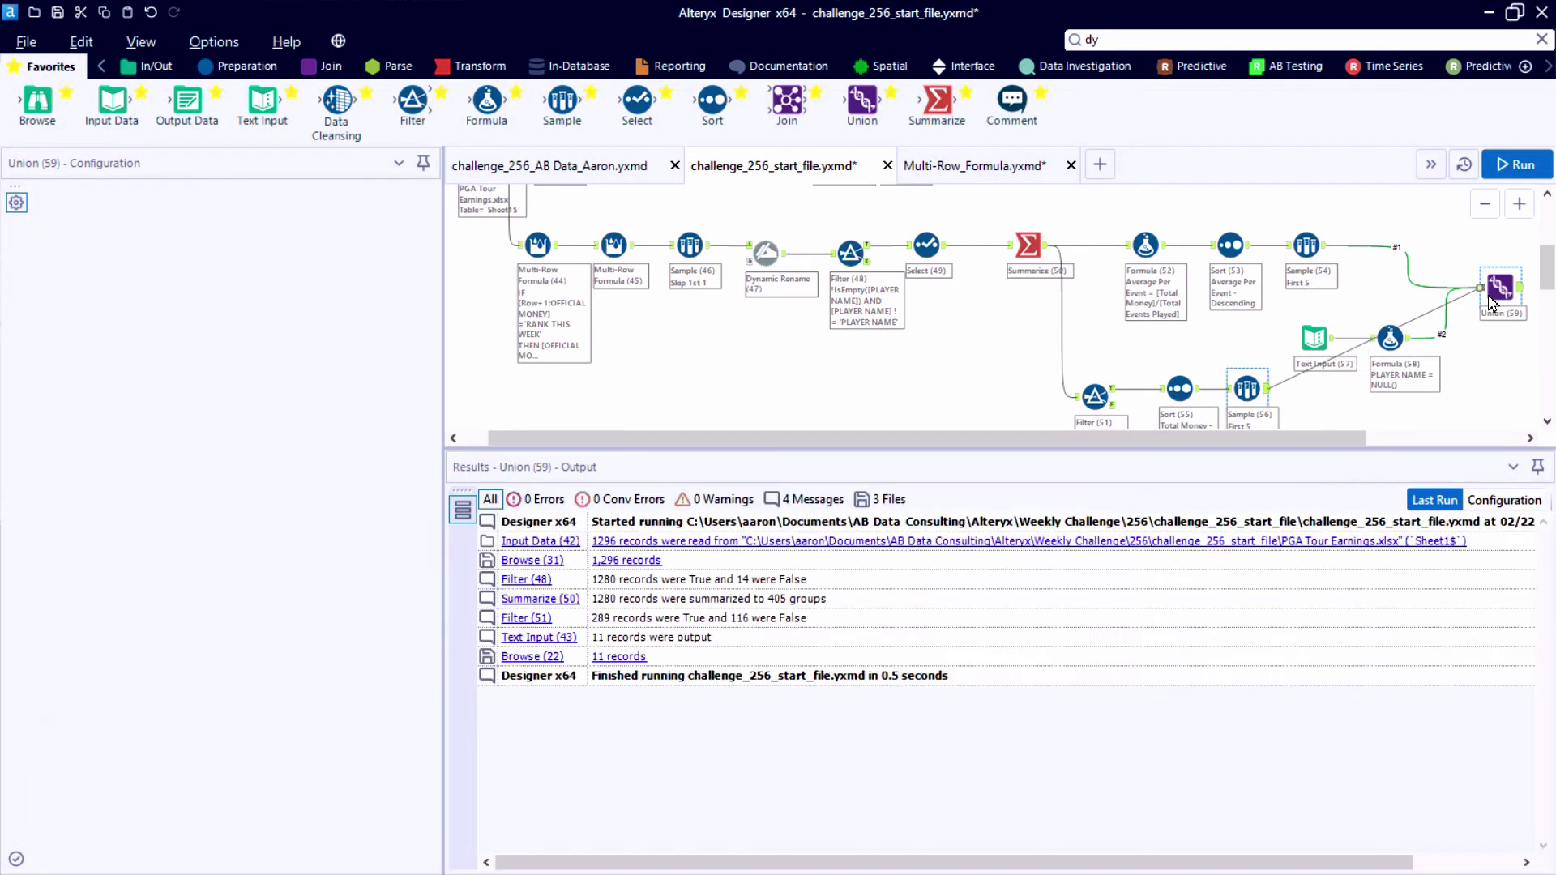
pyautogui.moveTo(1454, 369); pyautogui.dragTo(1301, 324)
pyautogui.moveTo(1425, 337); pyautogui.dragTo(1401, 305)
# Run and inspect each Union input and the combined 11-record output.
pyautogui.hotkey('ctrl', 'r')
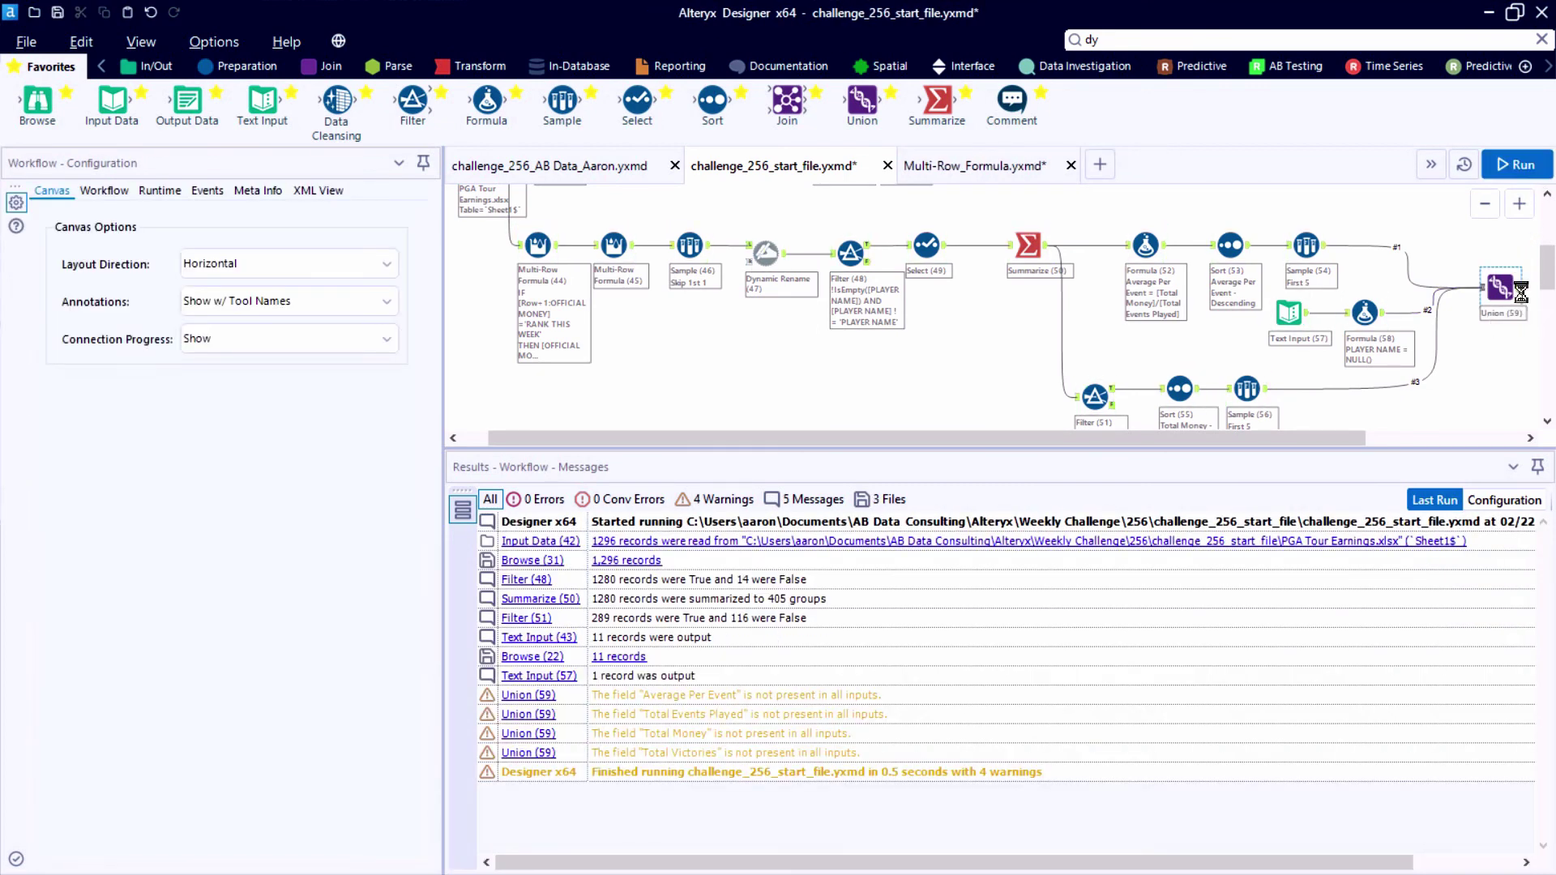
pyautogui.click(463, 538)
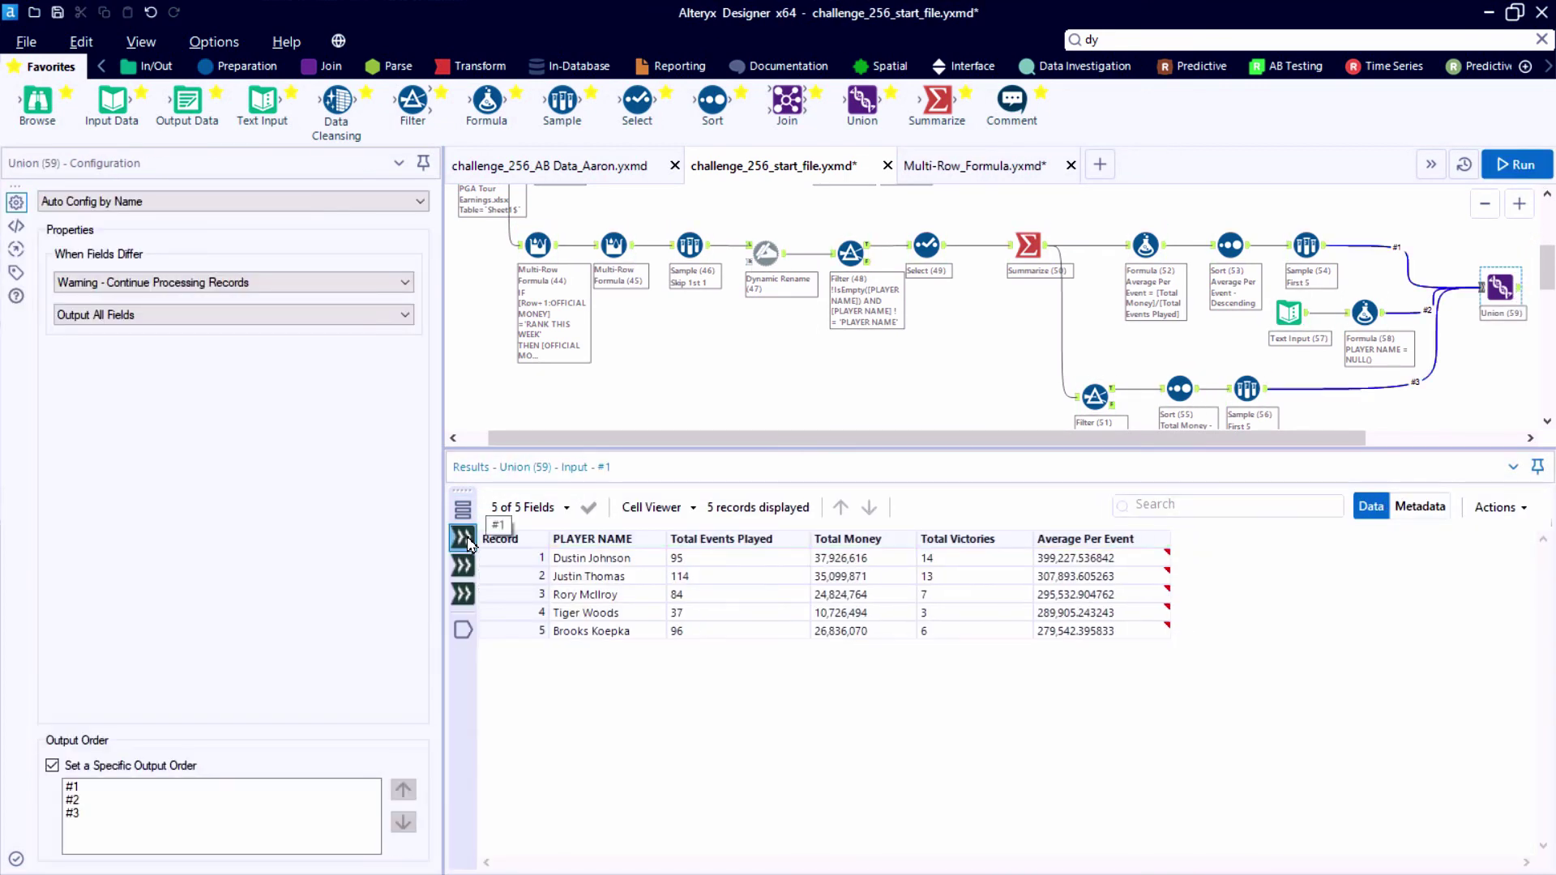
pyautogui.click(463, 566)
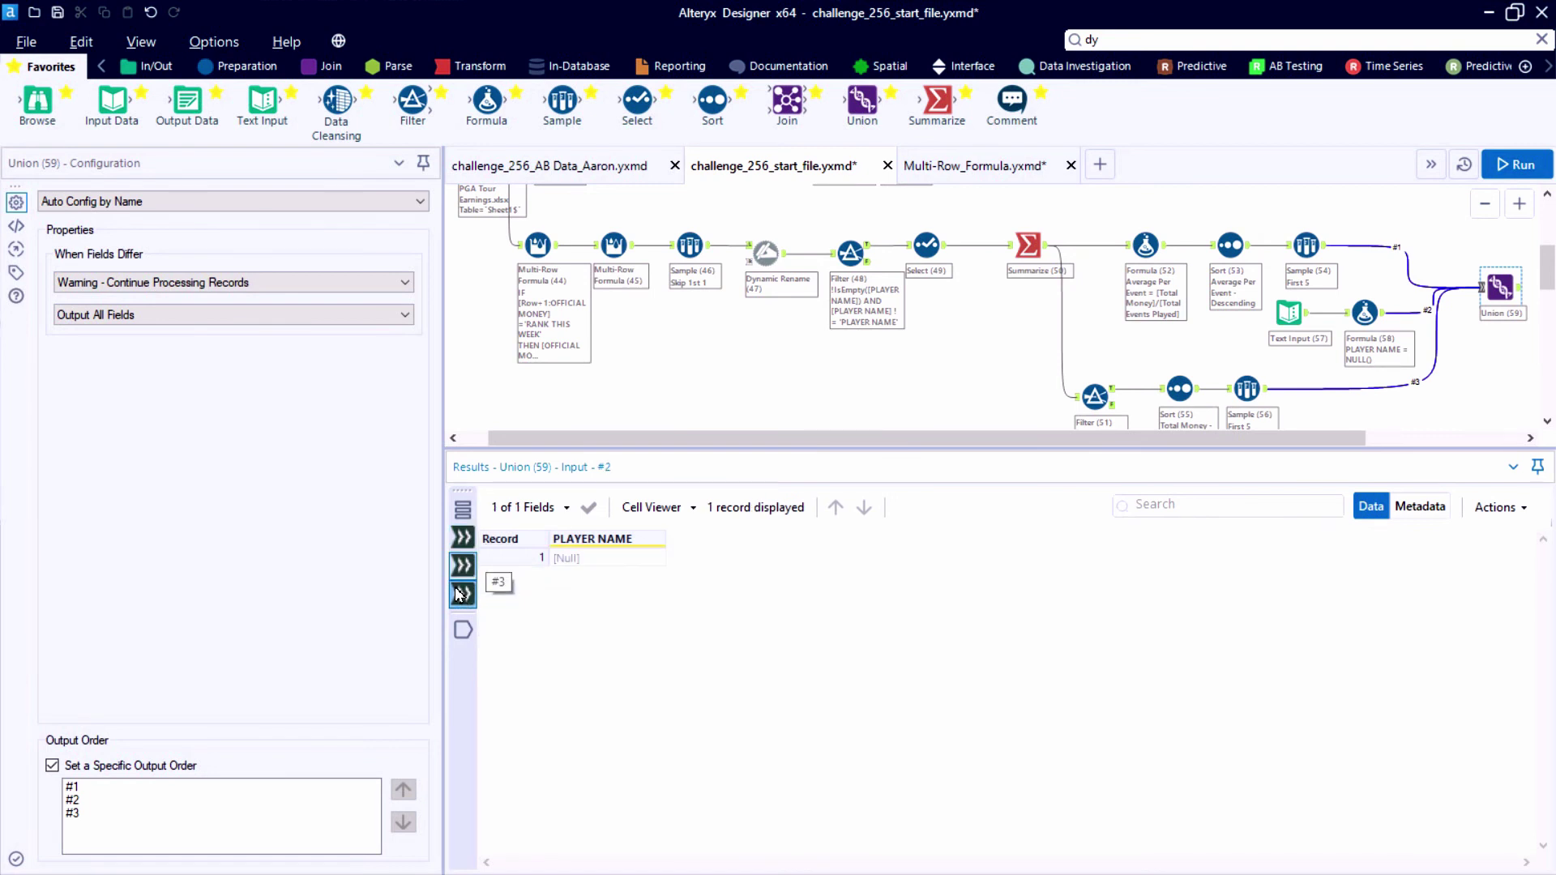
pyautogui.click(462, 594)
pyautogui.click(462, 629)
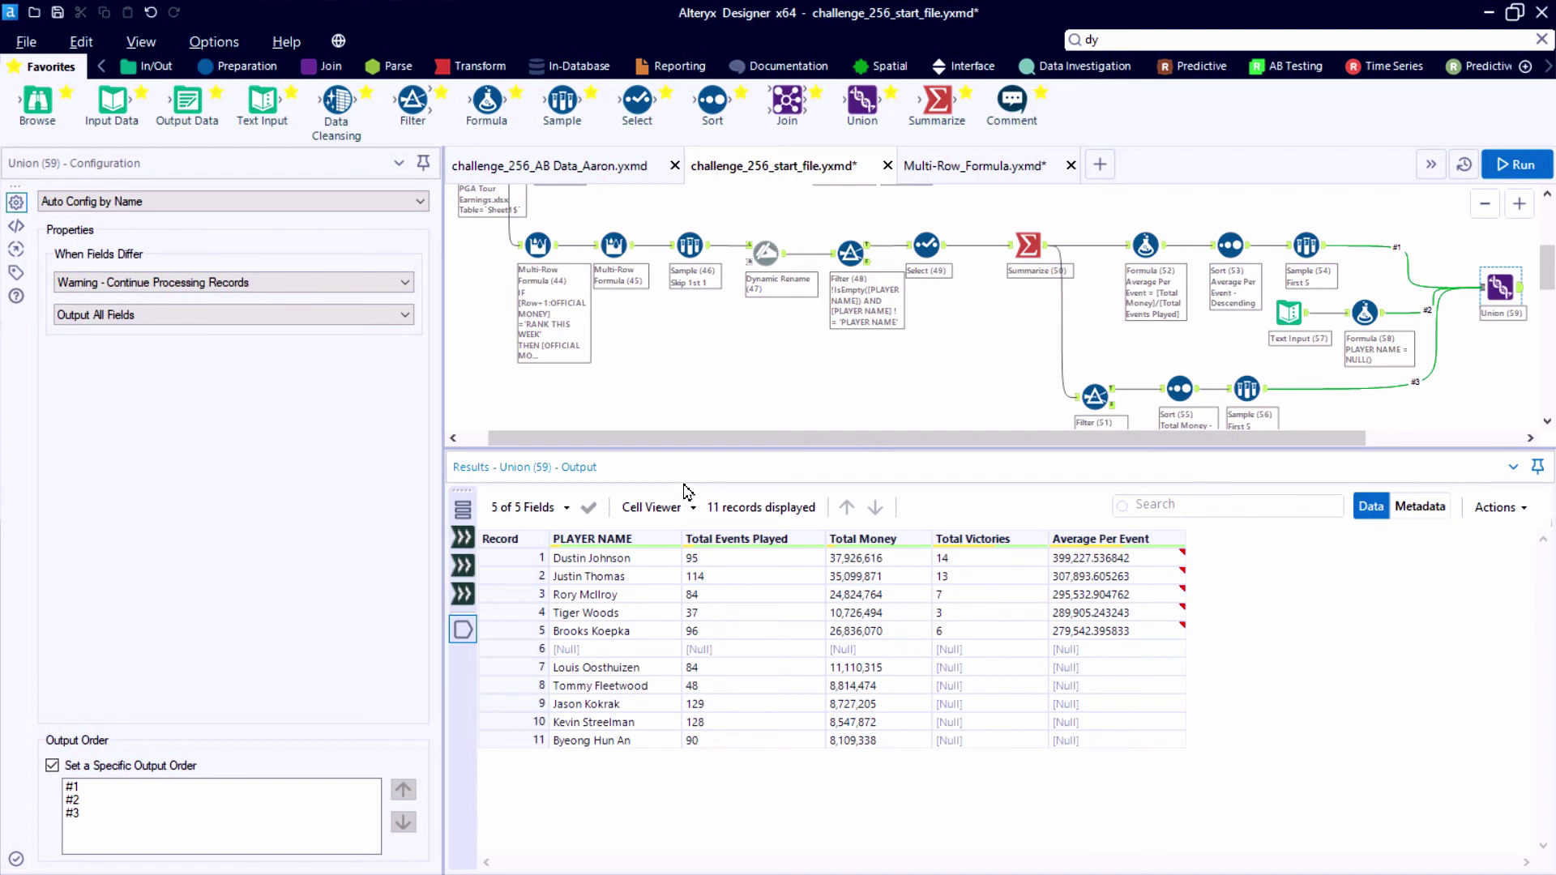
pyautogui.moveTo(658, 447); pyautogui.dragTo(658, 603)
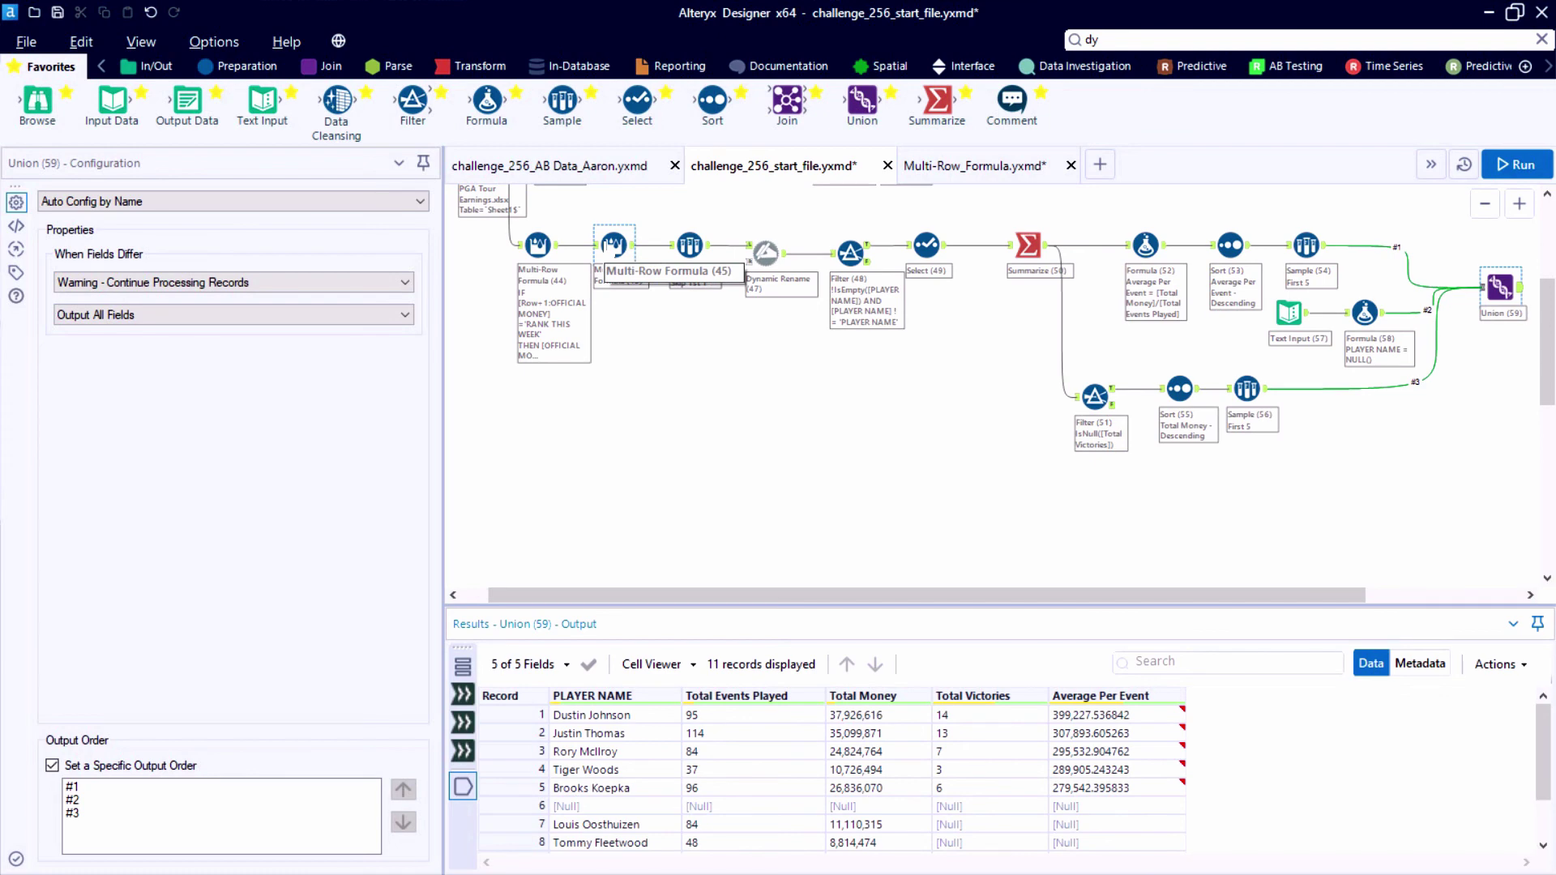
pyautogui.moveTo(532, 215); pyautogui.dragTo(936, 274)
# Wrap the data-prep, average-per-event and winless tools each in a new container.
pyautogui.rightClick(937, 271)
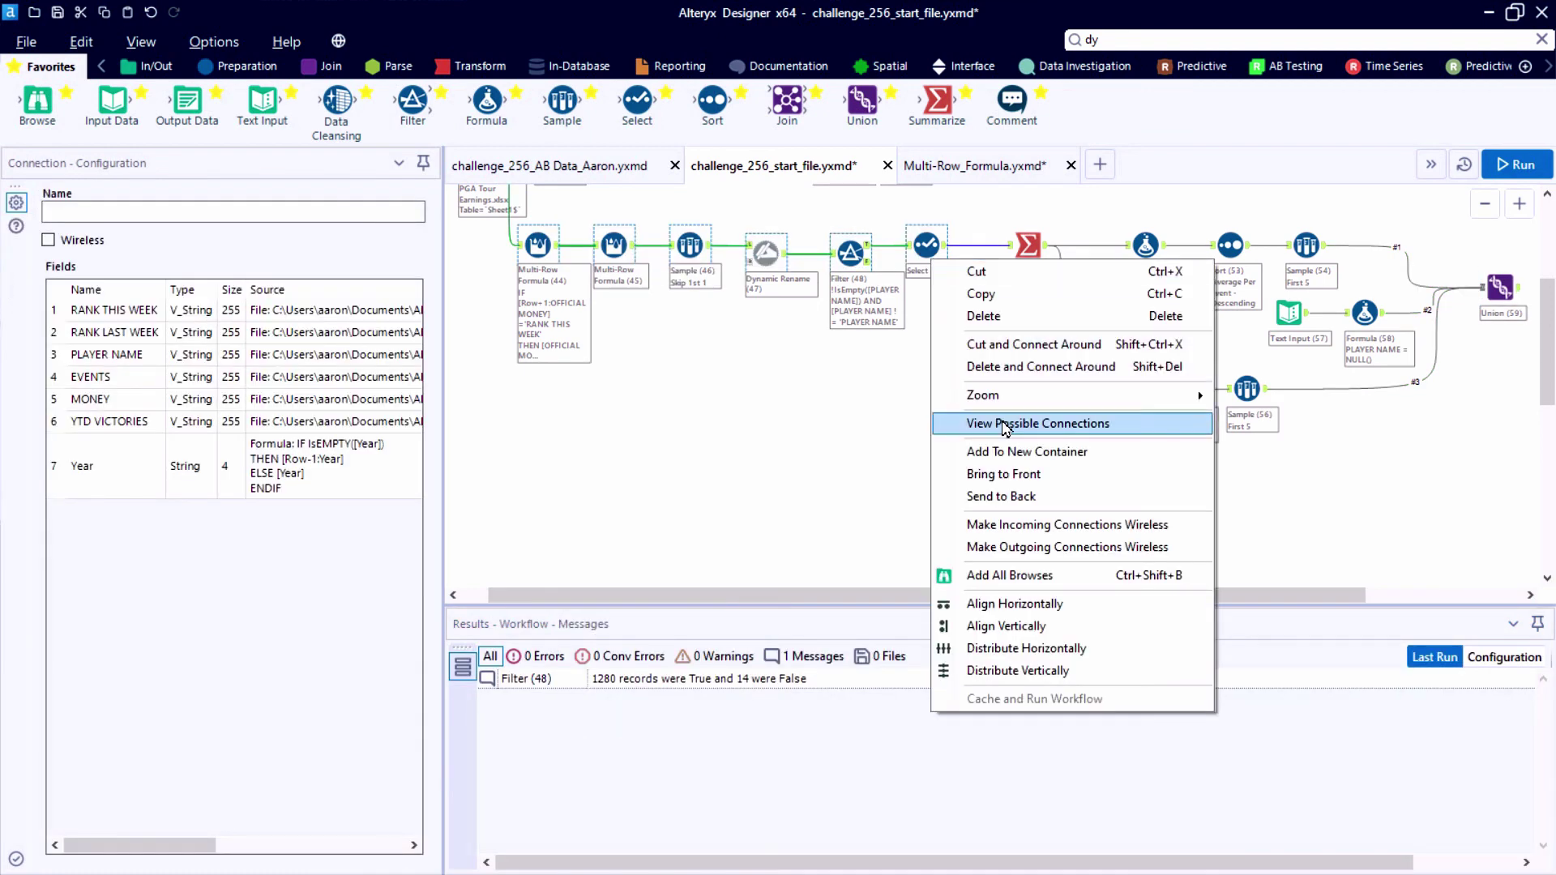
pyautogui.click(1013, 450)
pyautogui.moveTo(1012, 209); pyautogui.dragTo(1313, 249)
pyautogui.rightClick(1313, 249)
pyautogui.click(1330, 385)
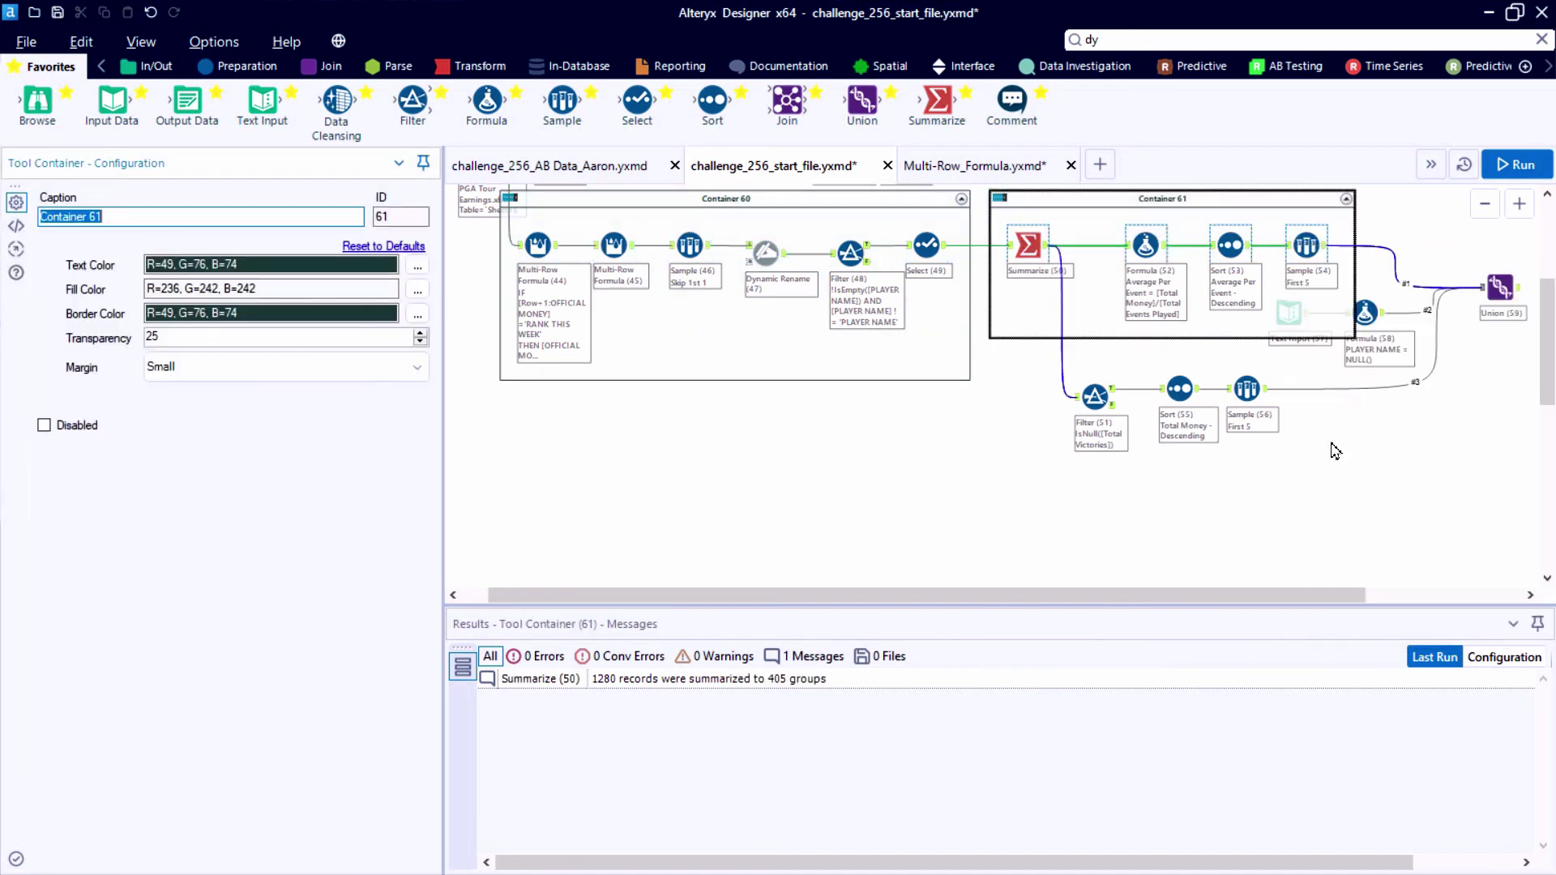
pyautogui.moveTo(1330, 443); pyautogui.dragTo(1086, 395)
pyautogui.rightClick(1092, 397)
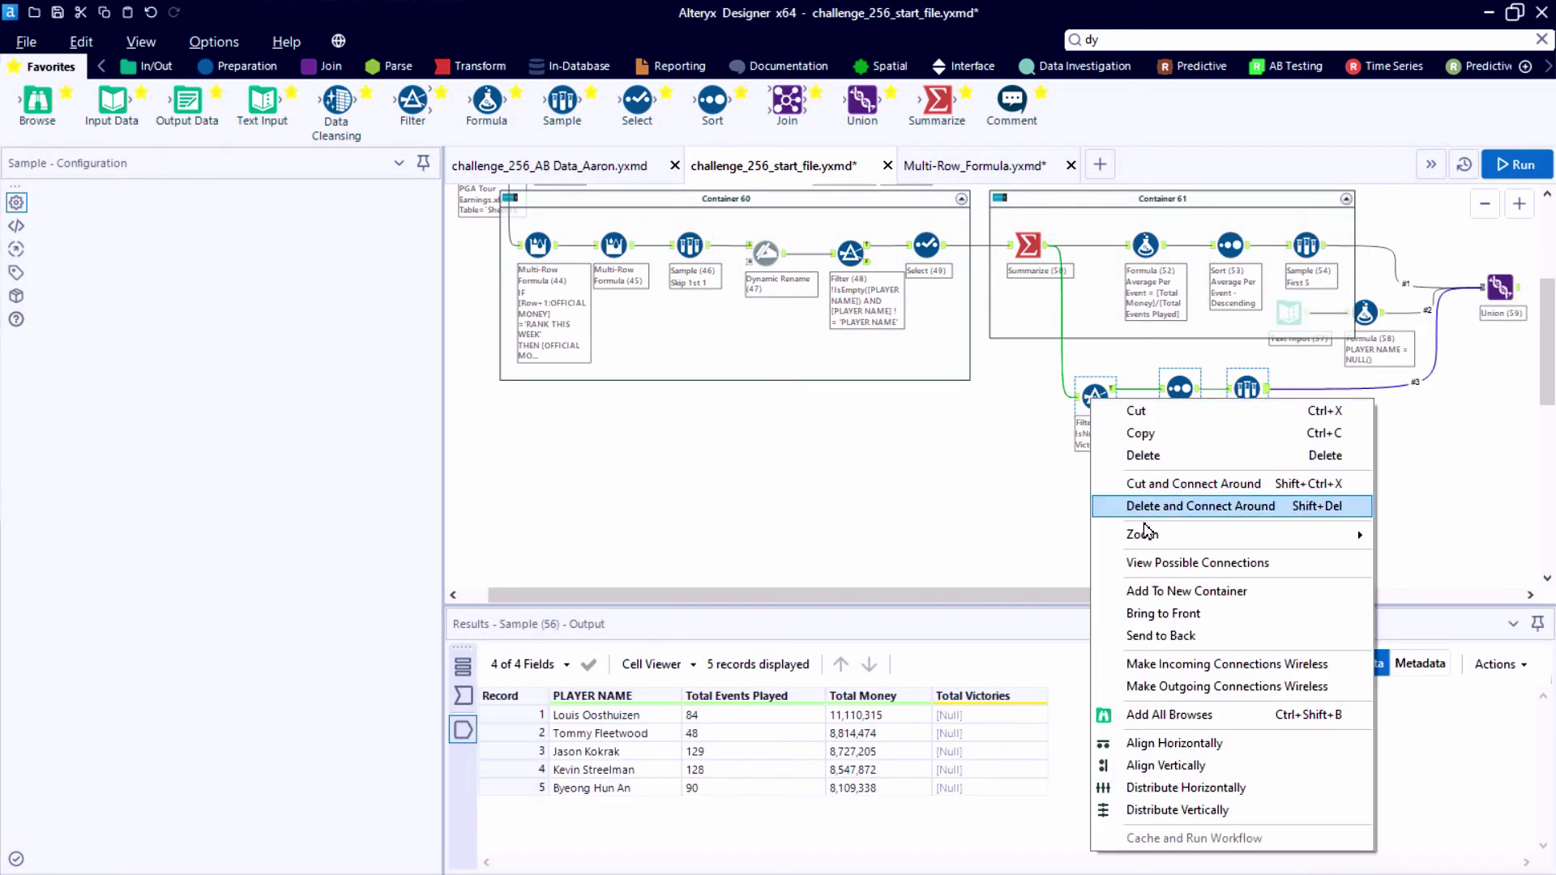
pyautogui.click(1166, 590)
# Arrange the containers and spacer tools, re-run, and bring up challenge_256_AB Data_Aaron.yxmd.
pyautogui.moveTo(1159, 344); pyautogui.dragTo(1168, 462)
pyautogui.moveTo(1153, 214); pyautogui.dragTo(1153, 198)
pyautogui.hotkey('ctrl', 'r')
pyautogui.moveTo(900, 234); pyautogui.dragTo(891, 210)
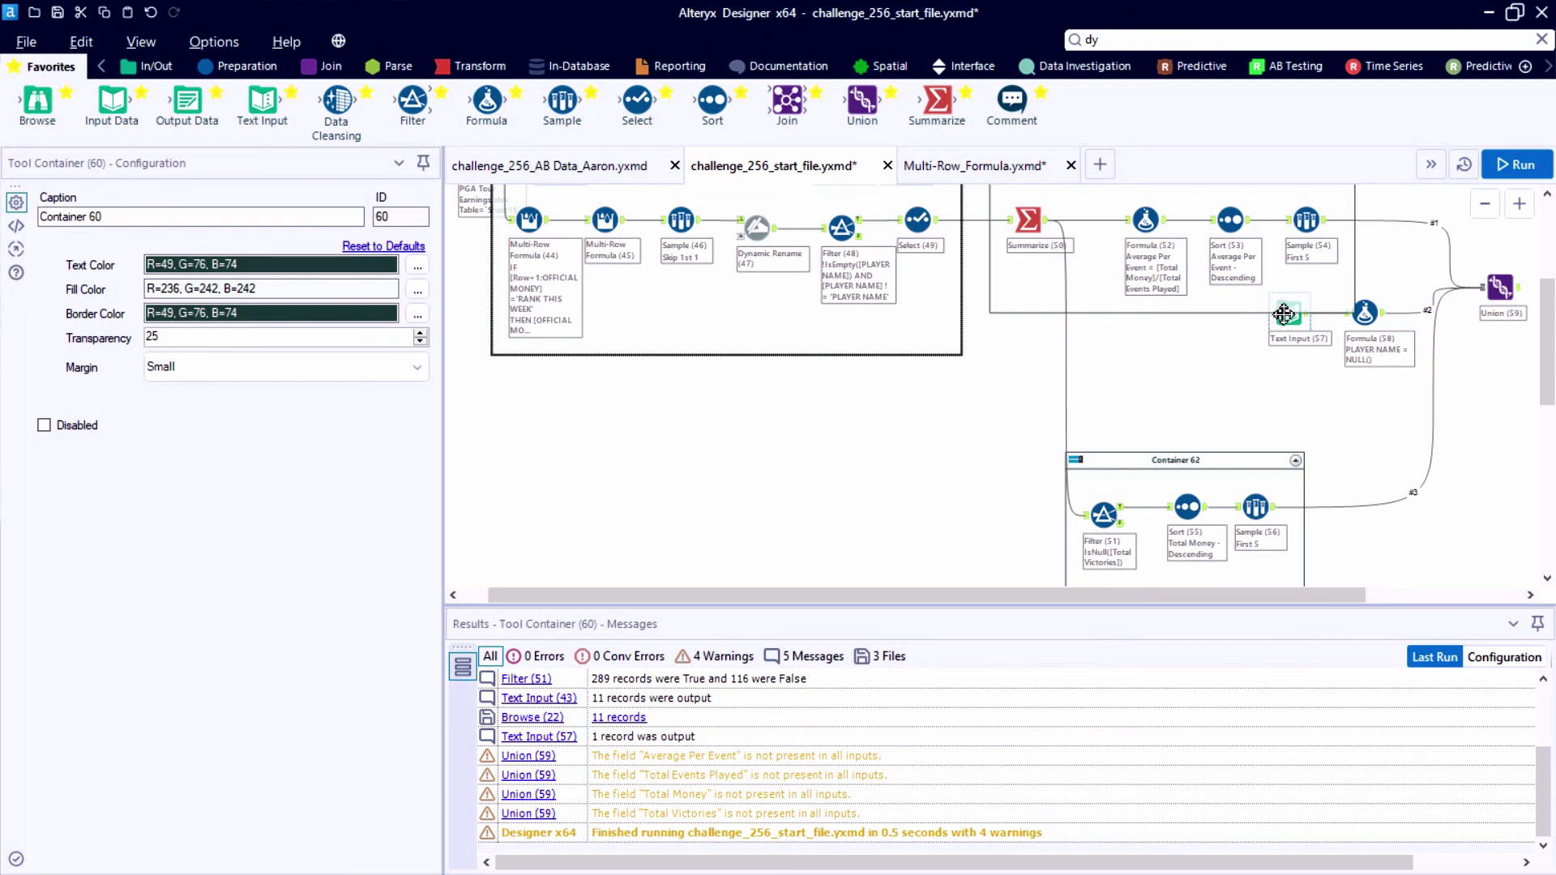
pyautogui.moveTo(1244, 350); pyautogui.dragTo(1372, 314)
pyautogui.moveTo(1506, 272); pyautogui.dragTo(1508, 279)
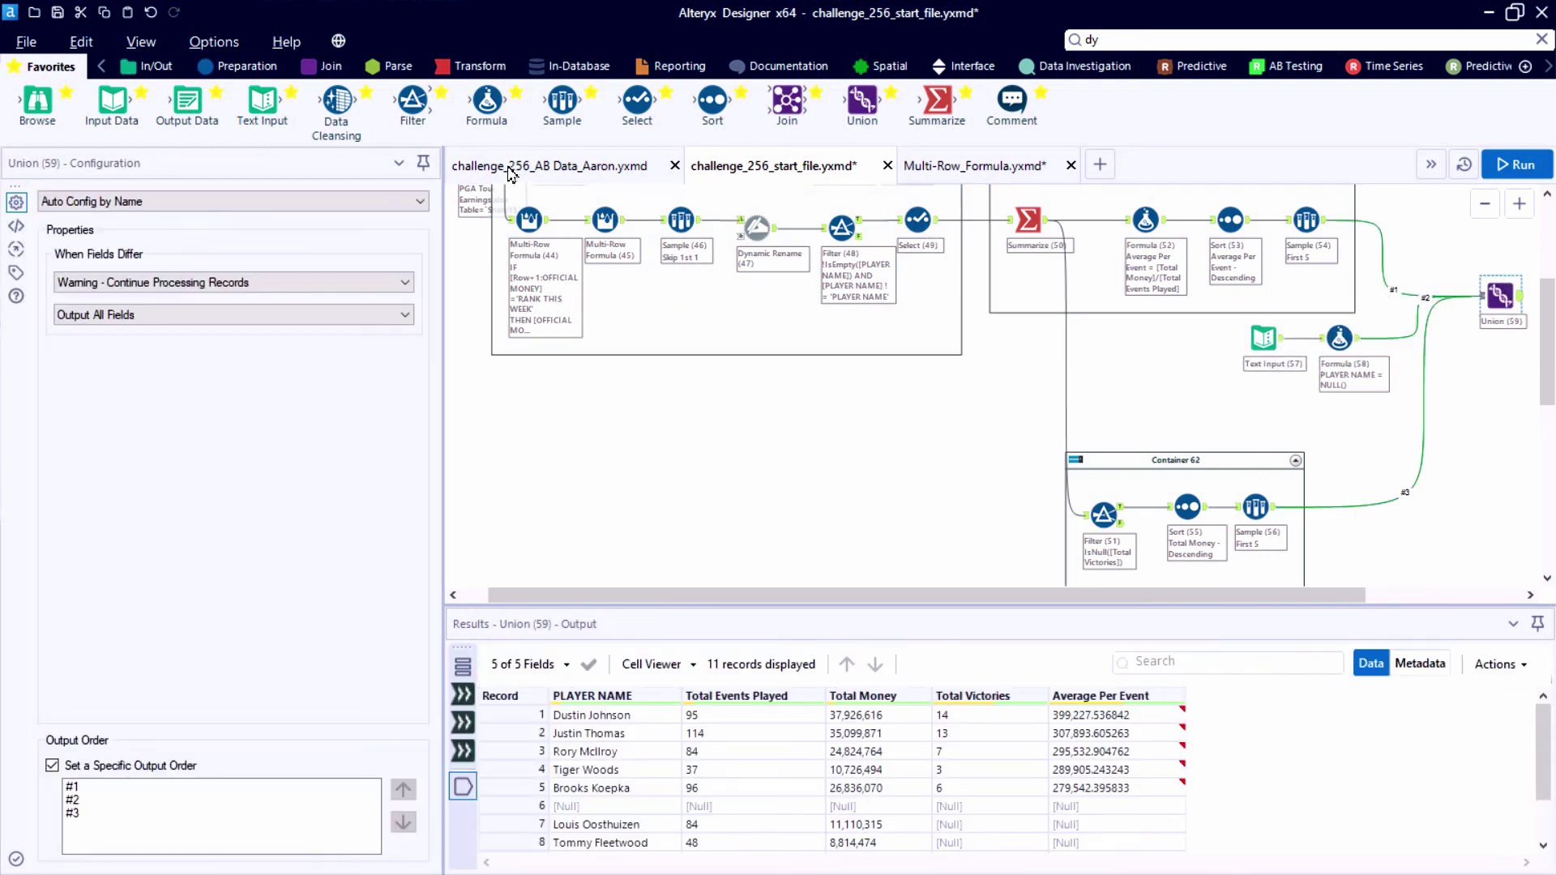
pyautogui.click(551, 166)
# Run the challenge_256_AB Data_Aaron.yxmd solution and view Union (63)'s 11-record output.
pyautogui.scroll(-1, 562, 302)
pyautogui.scroll(-2, 562, 303)
pyautogui.click(1512, 164)
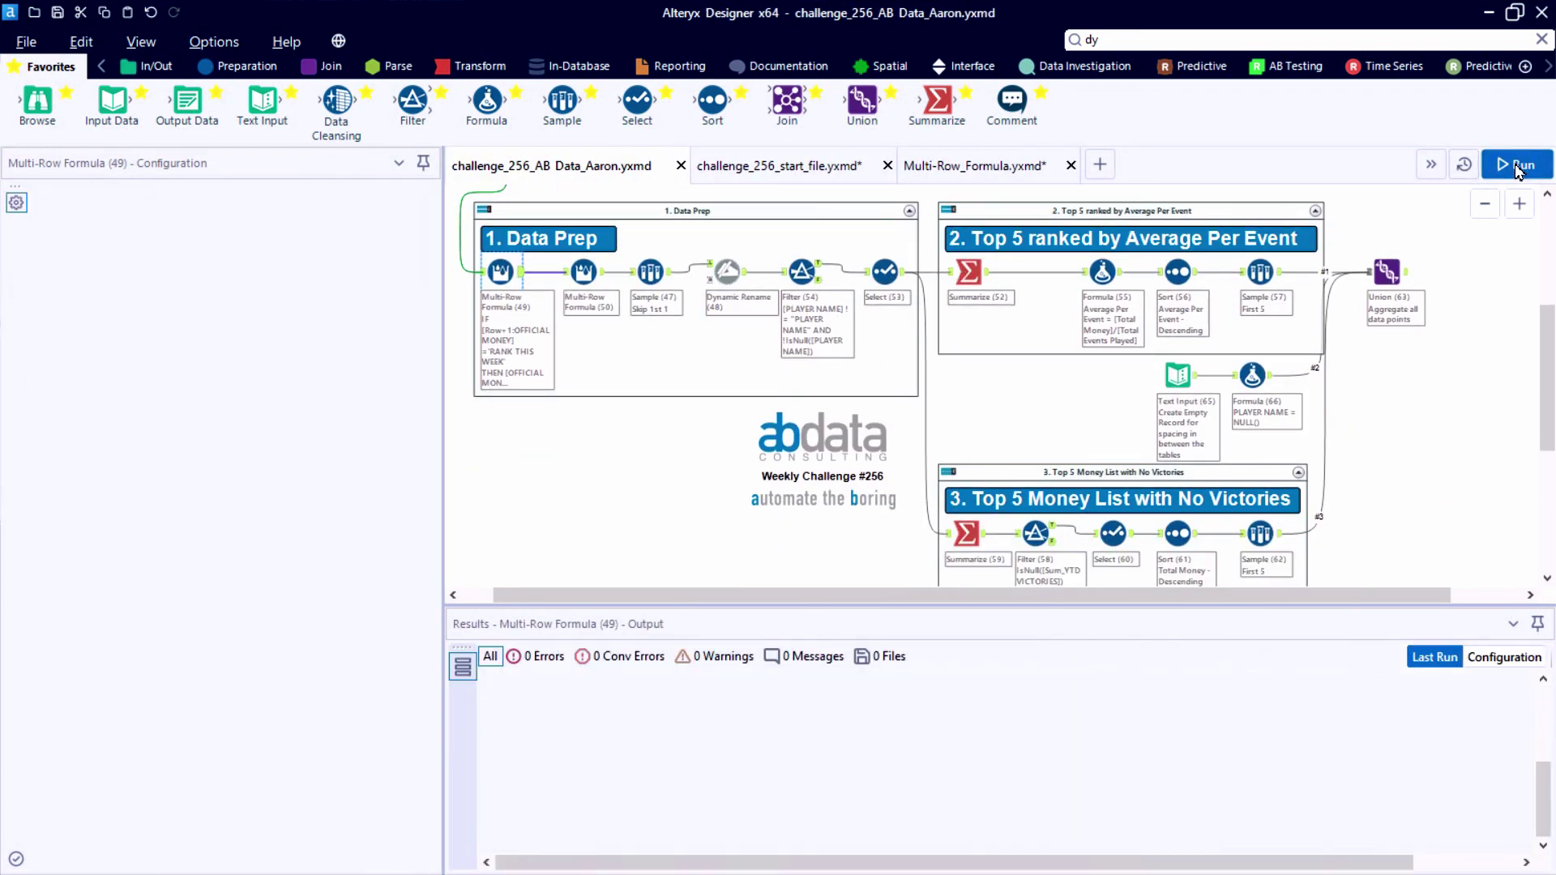
pyautogui.click(1386, 271)
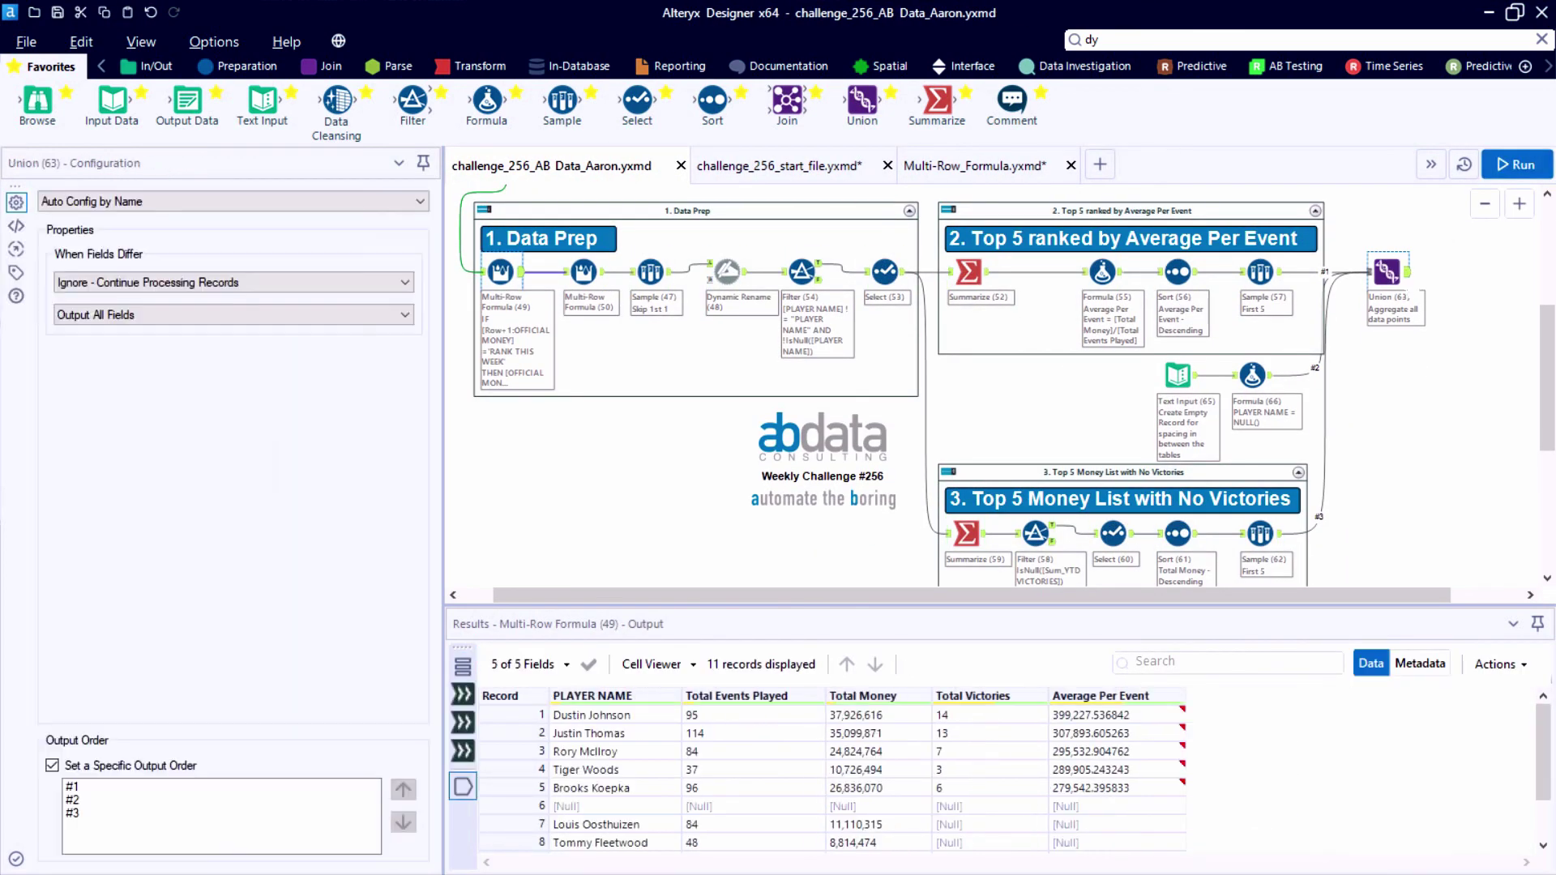